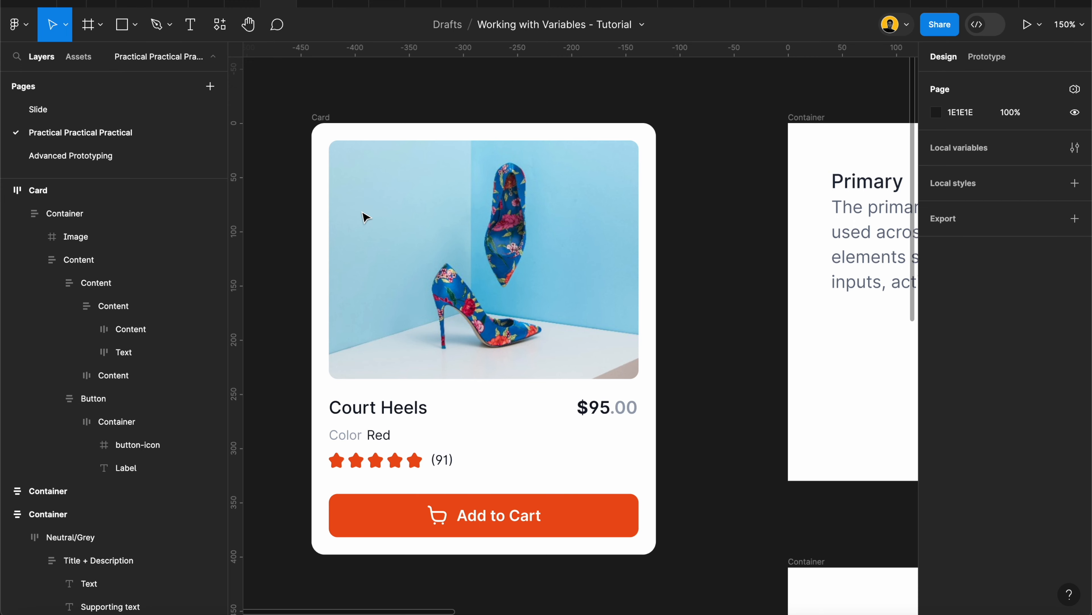
- Examine the product card design and the selection colors used in the Card frame
key(shift+1)
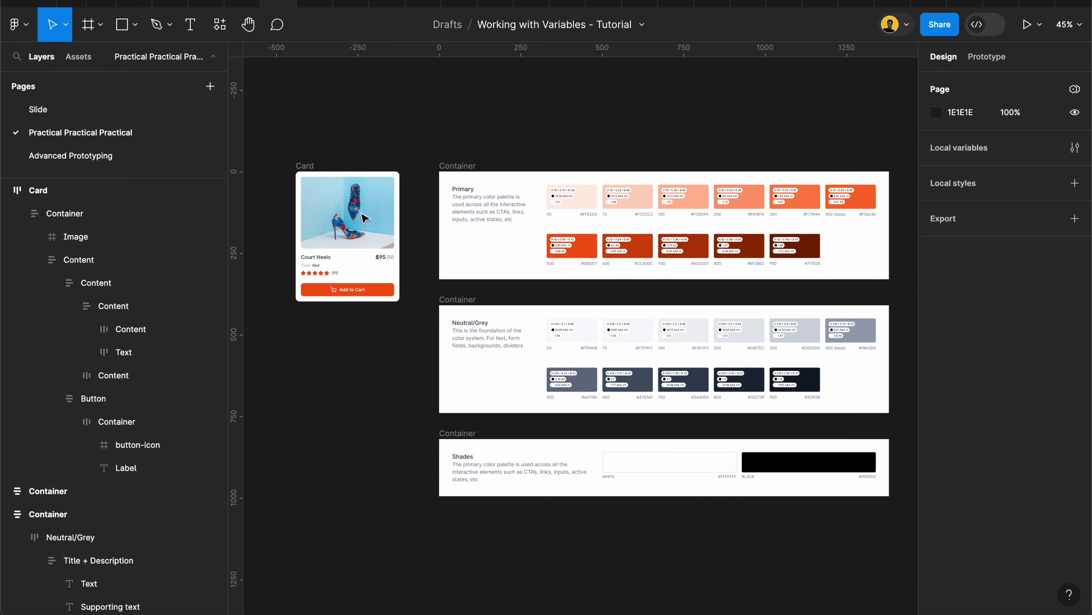
key(shift+0)
scroll(327, 188, down, 2)
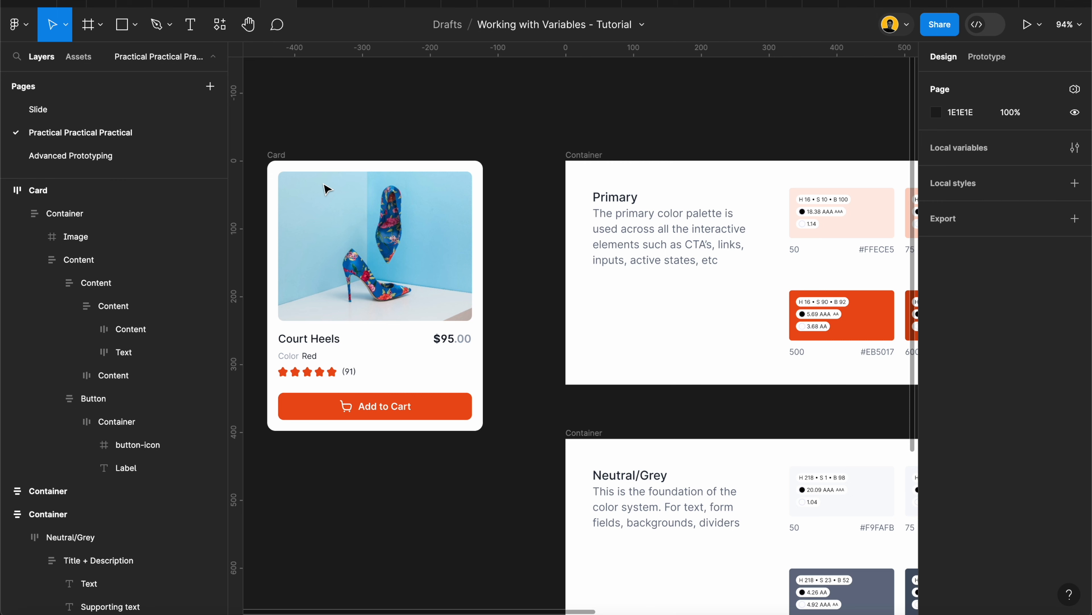
scroll(327, 188, up, 5)
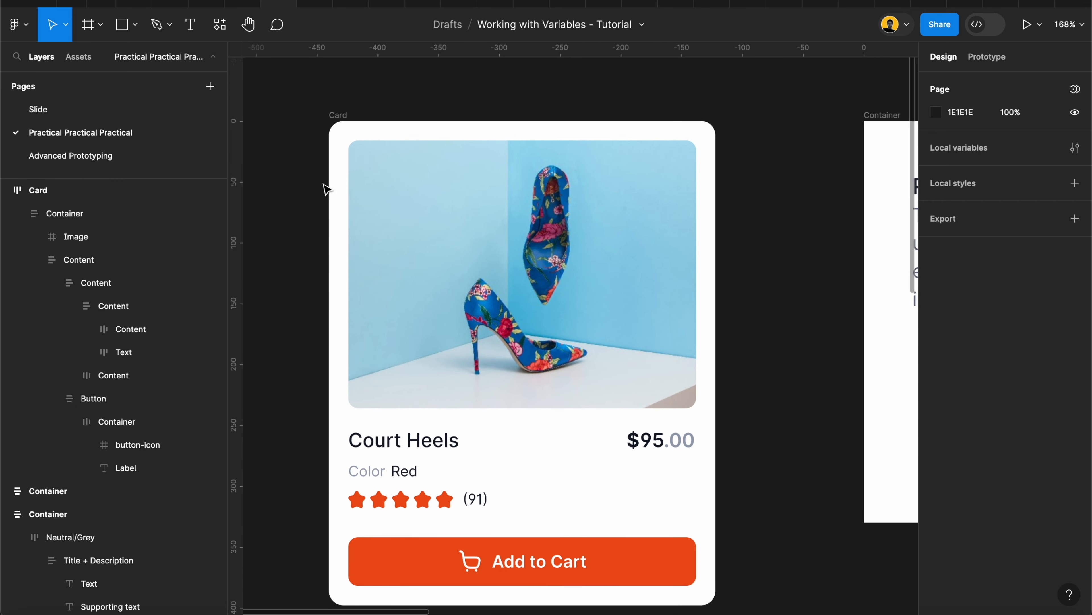
scroll(327, 188, down, 2)
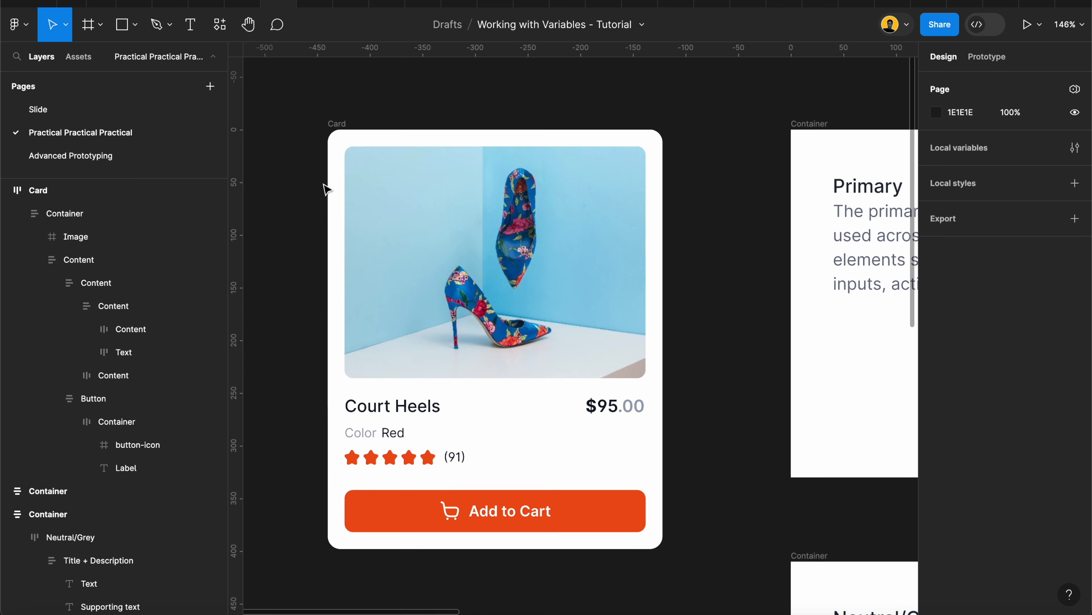
click(337, 124)
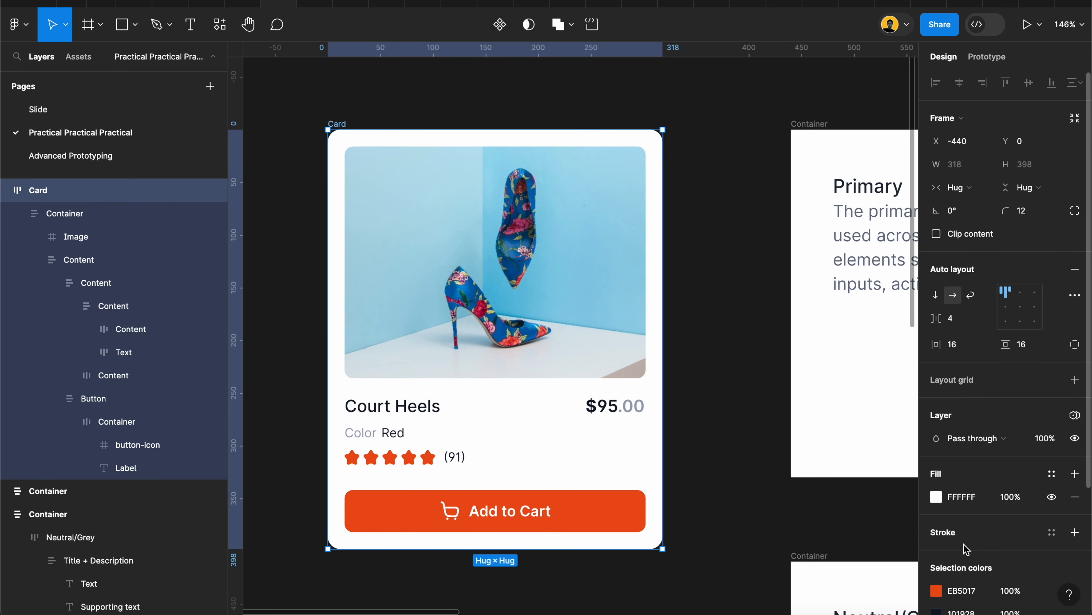
scroll(965, 548, down, 4)
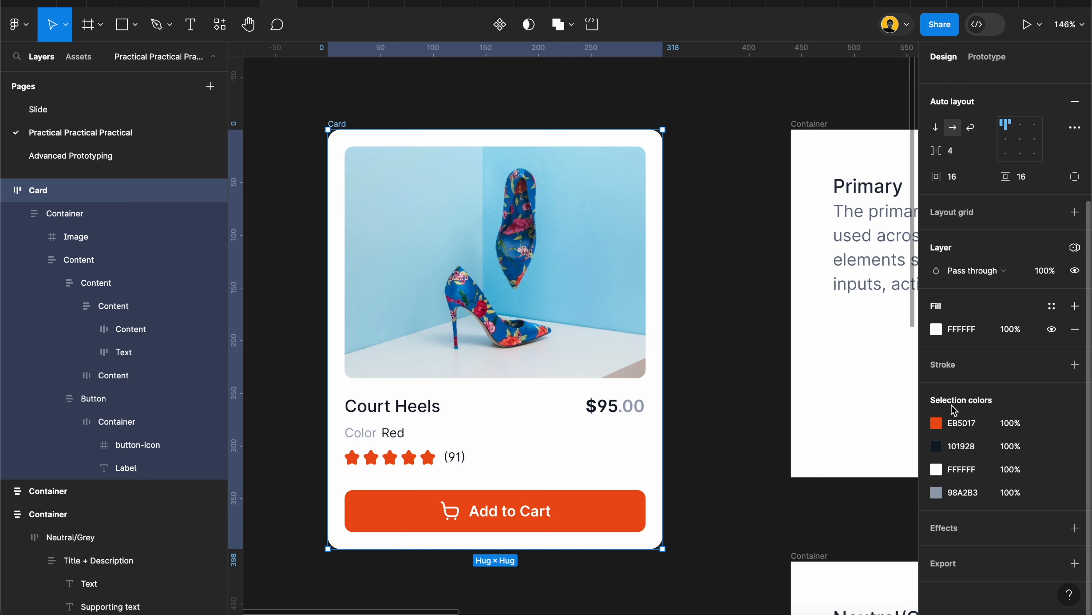
click(738, 297)
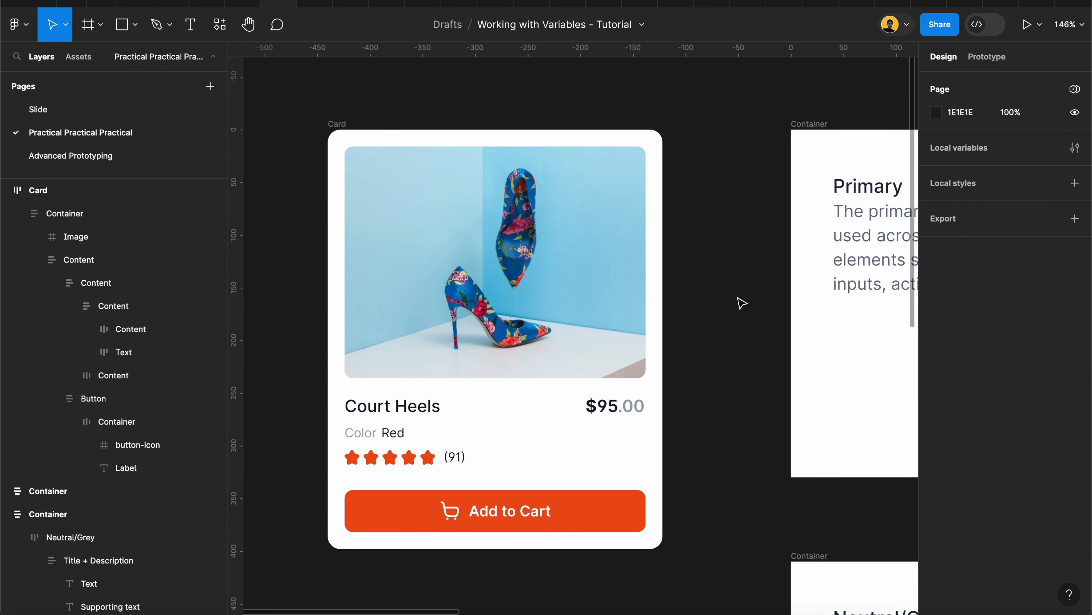
- Examine the Primary, Neutral/Grey and Shades color palettes beside the card
scroll(712, 244, down, 5)
scroll(712, 244, right, 5)
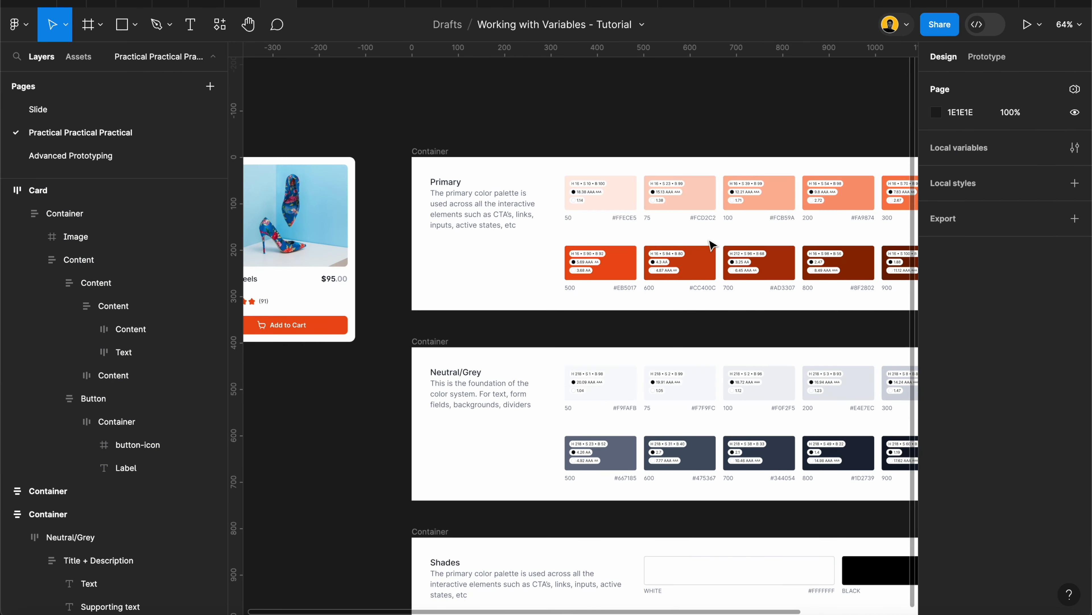
scroll(713, 244, down, 1)
scroll(712, 245, right, 4)
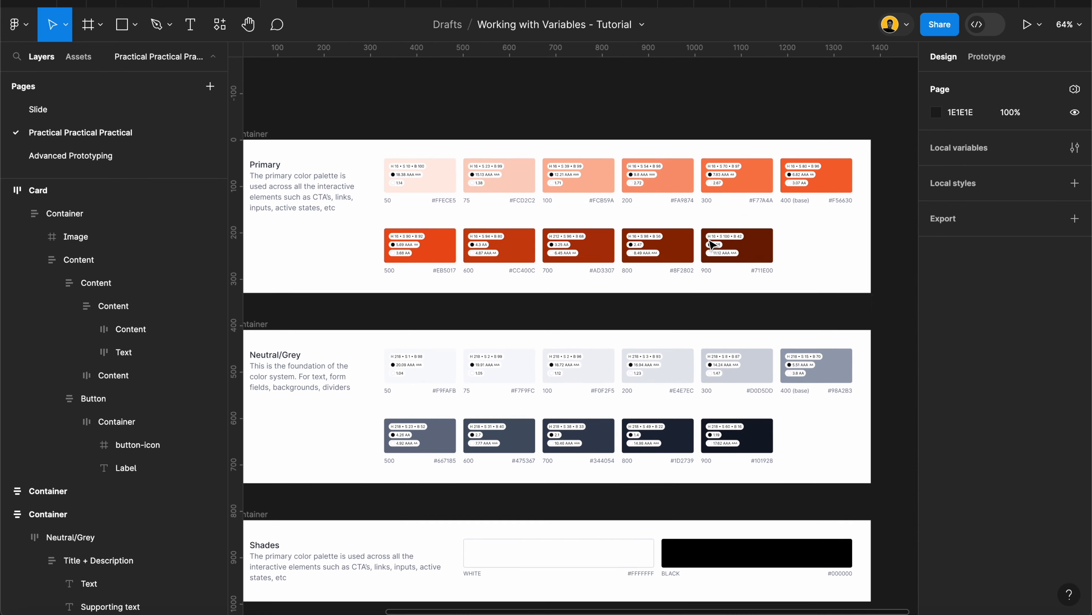
scroll(713, 244, up, 1)
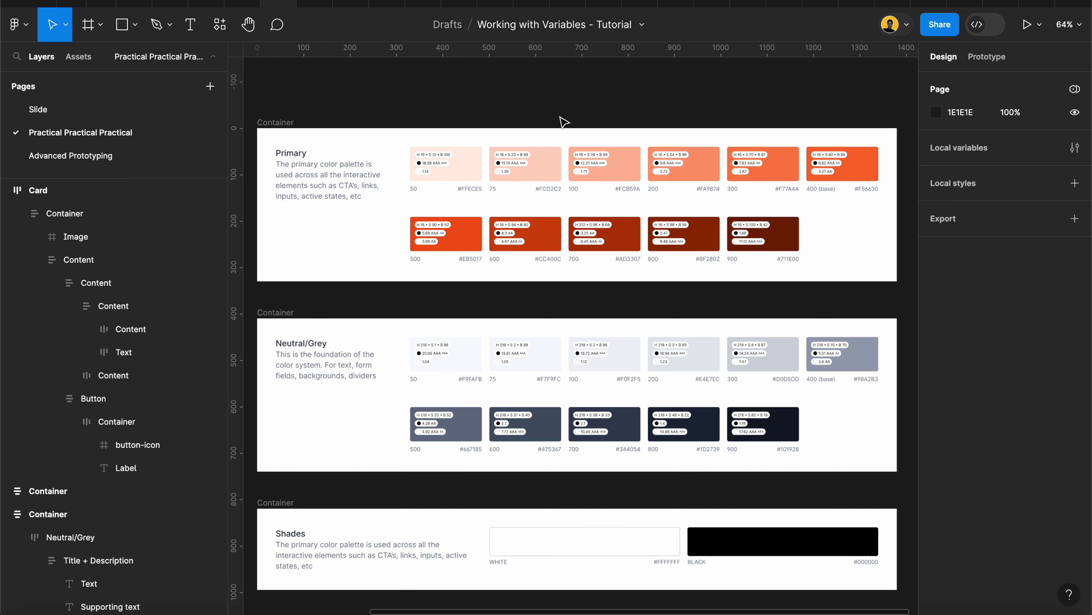
click(289, 123)
click(445, 115)
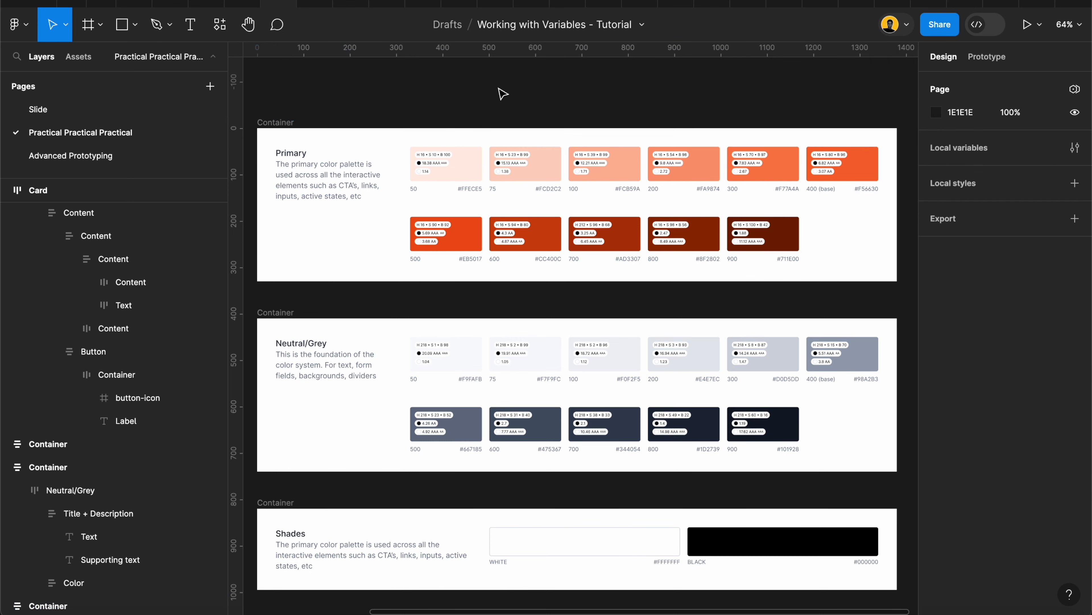
scroll(504, 90, down, 3)
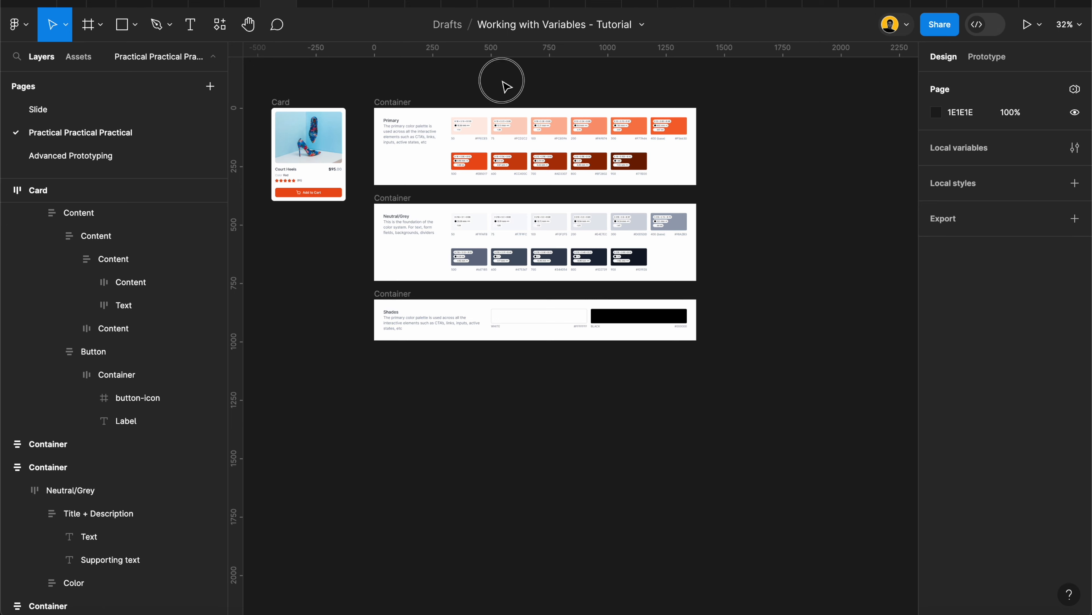
scroll(507, 86, up, 3)
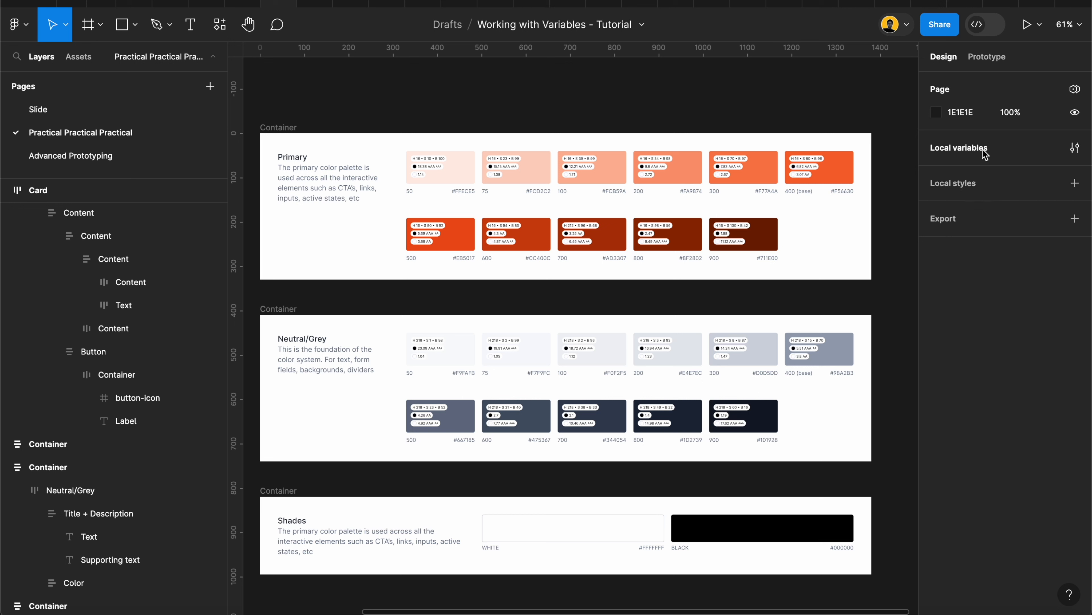
- Open the file's local variables and rename Collection 1 as Primitive
click(1074, 149)
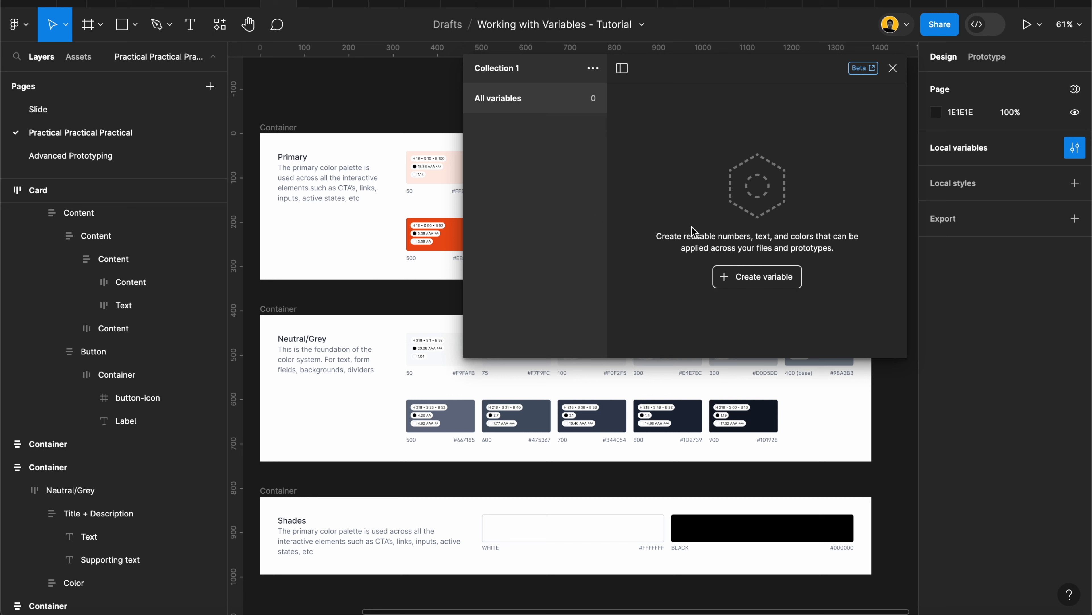
click(735, 281)
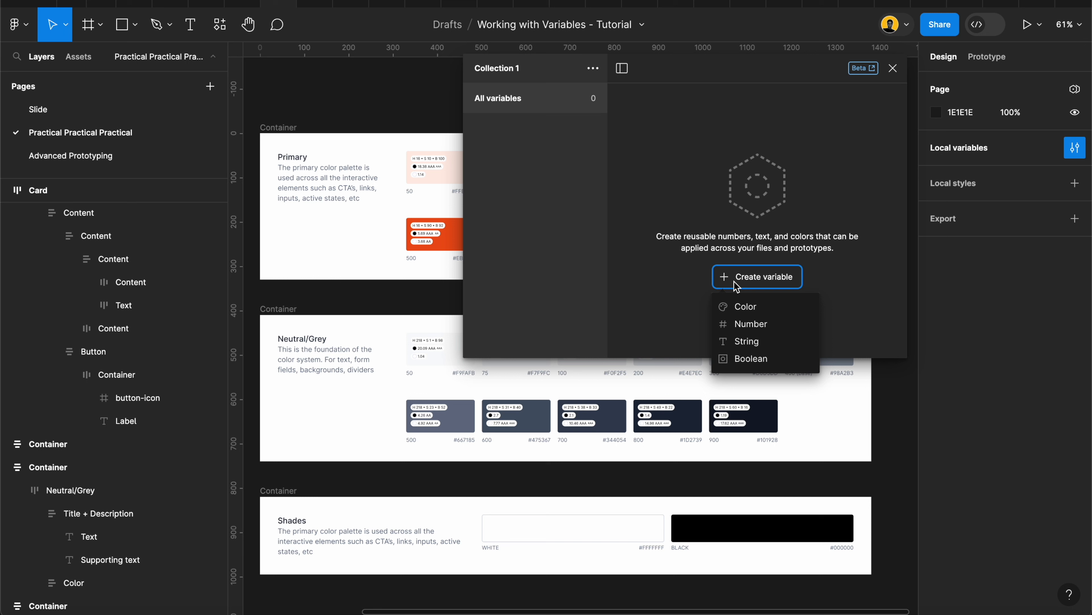
click(647, 210)
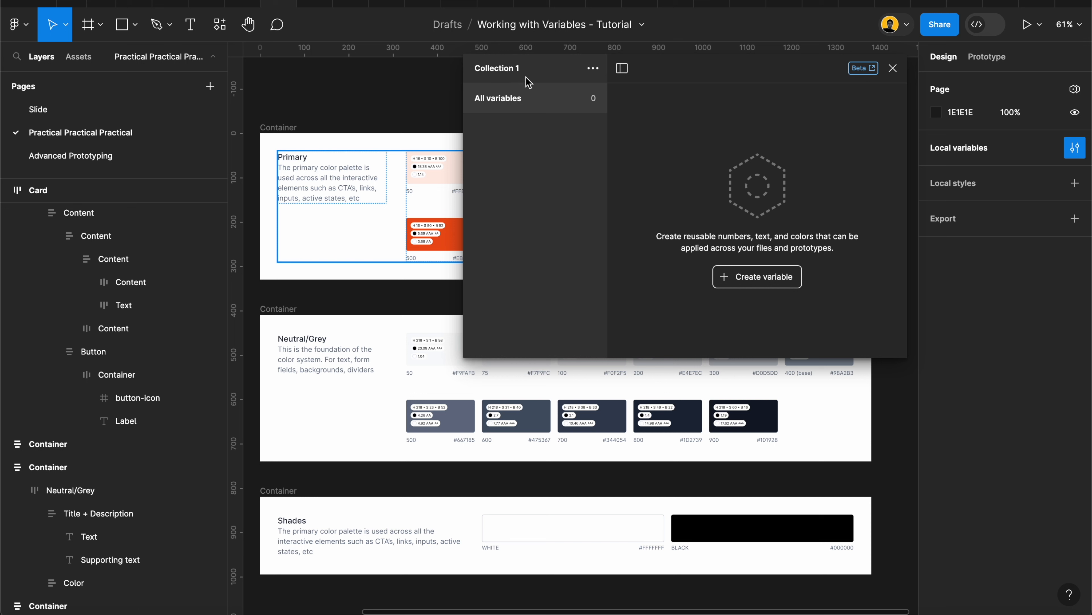
click(592, 72)
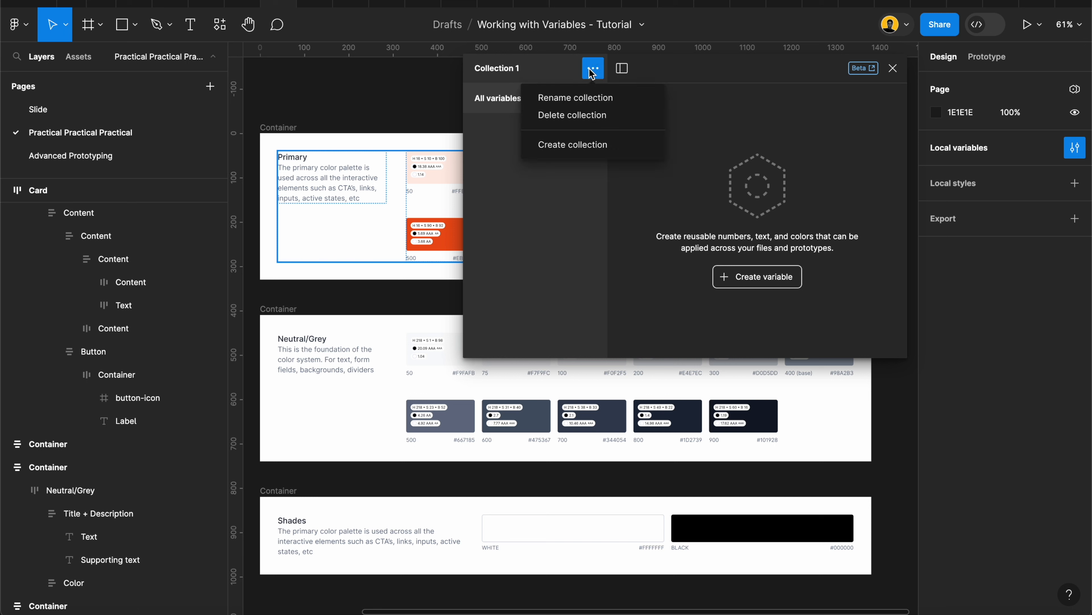
click(575, 99)
text(Pr)
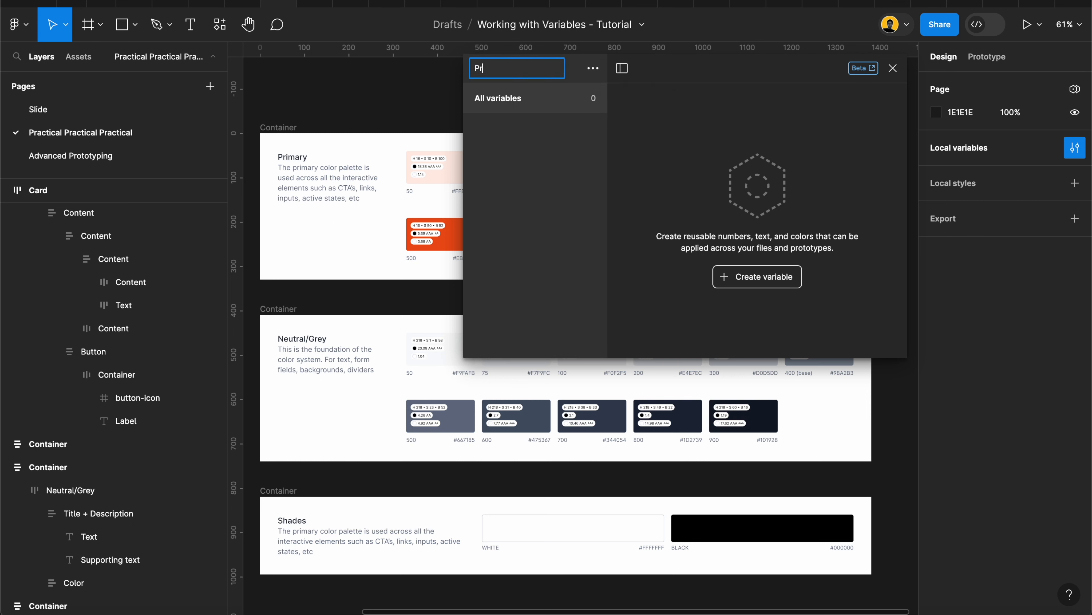
text(imitive)
key(Return)
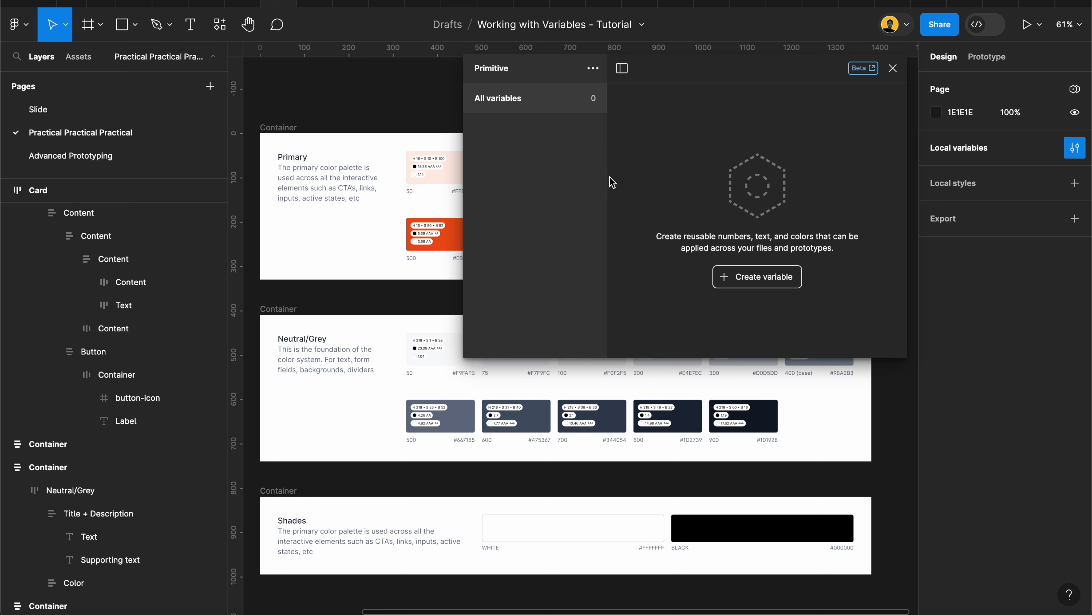
- Create a color variable named Orange-50 in the Primitive collection
click(732, 278)
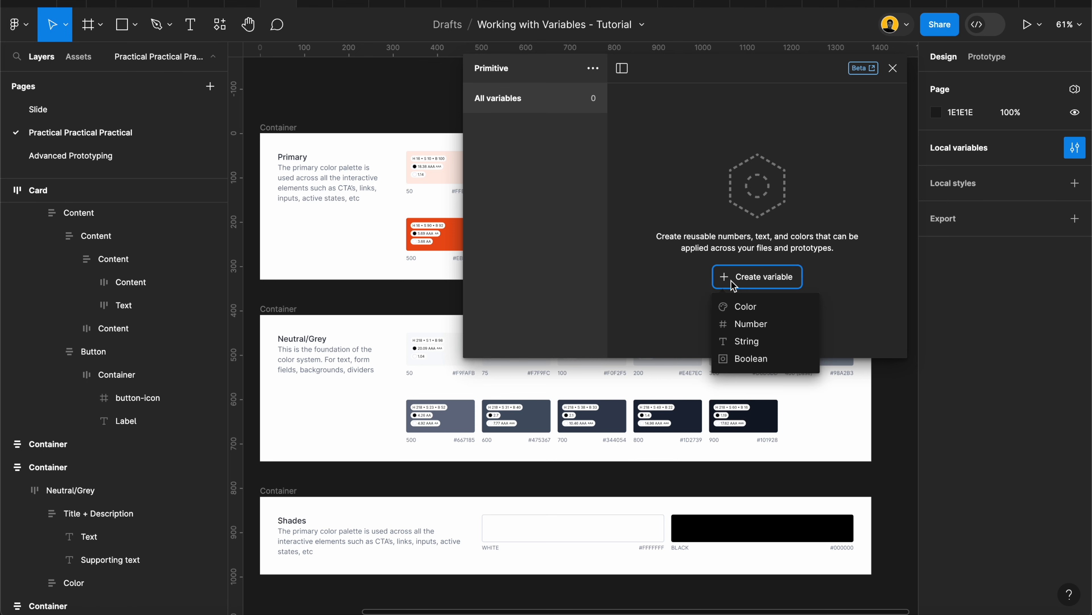
click(748, 312)
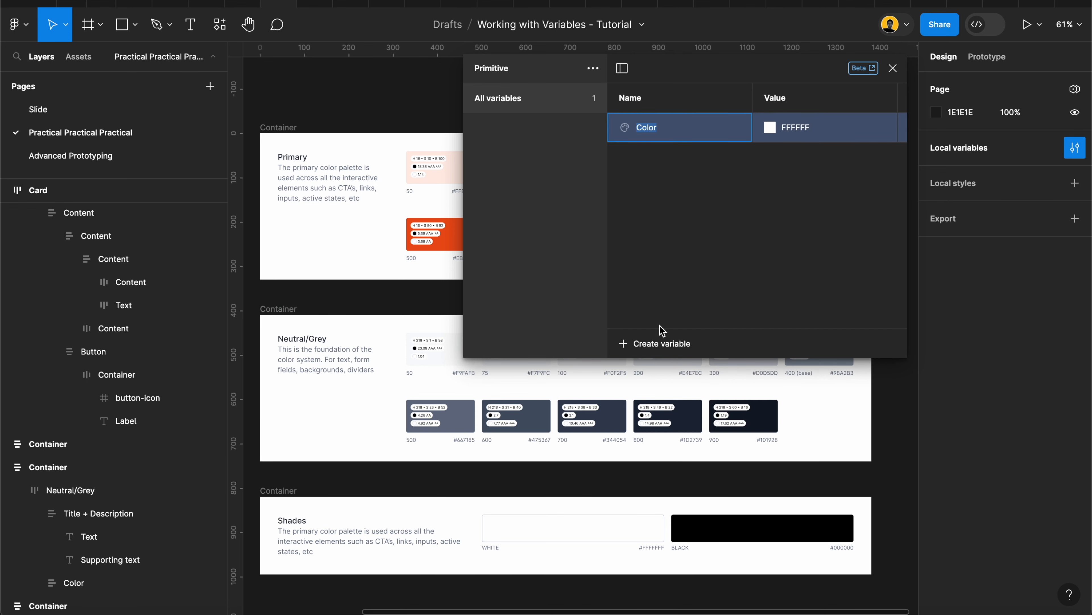
scroll(633, 429, down, 3)
scroll(468, 417, up, 5)
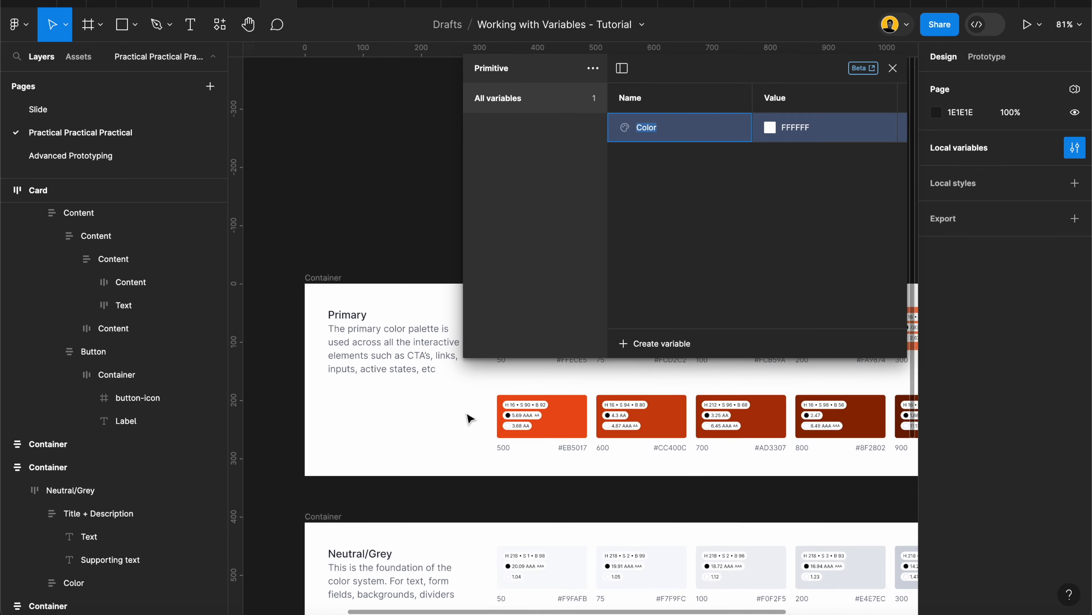
scroll(468, 418, down, 5)
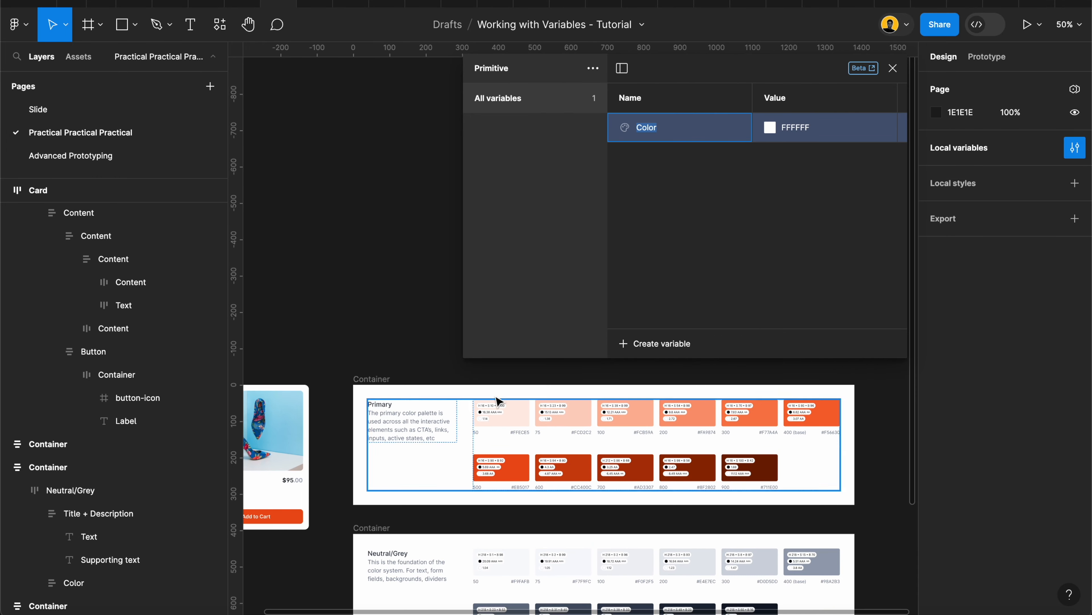
drag(633, 359, 630, 284)
scroll(476, 427, up, 3)
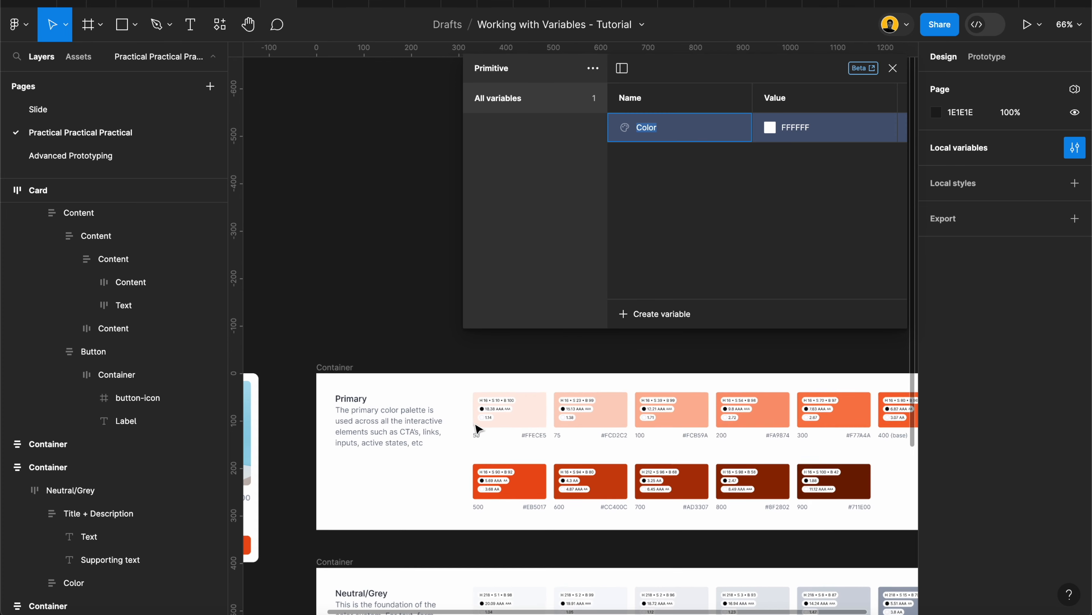
scroll(476, 428, down, 3)
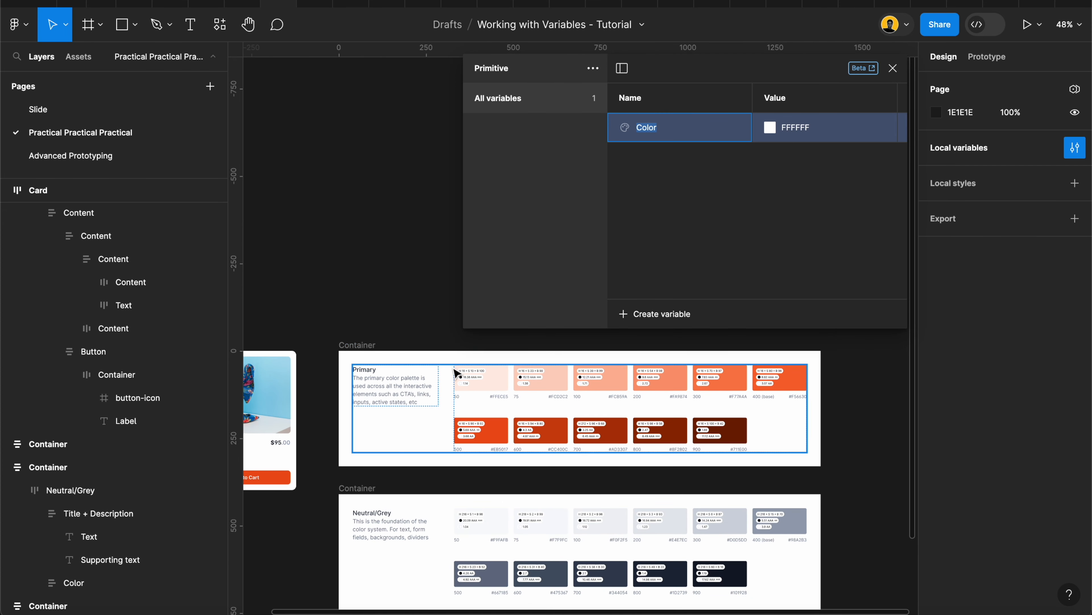
scroll(458, 387, up, 4)
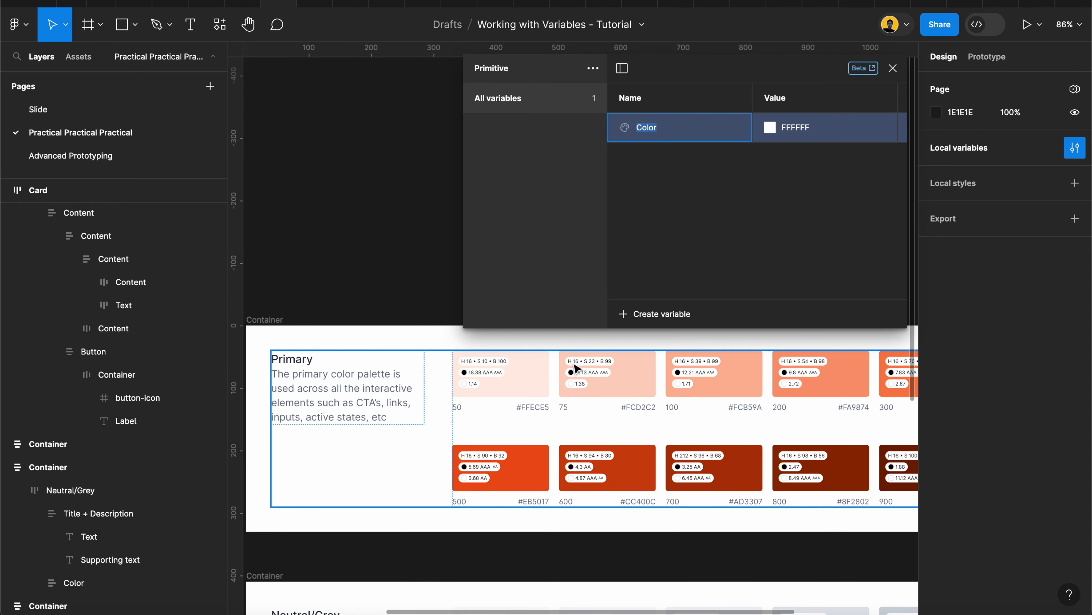
text(Orang)
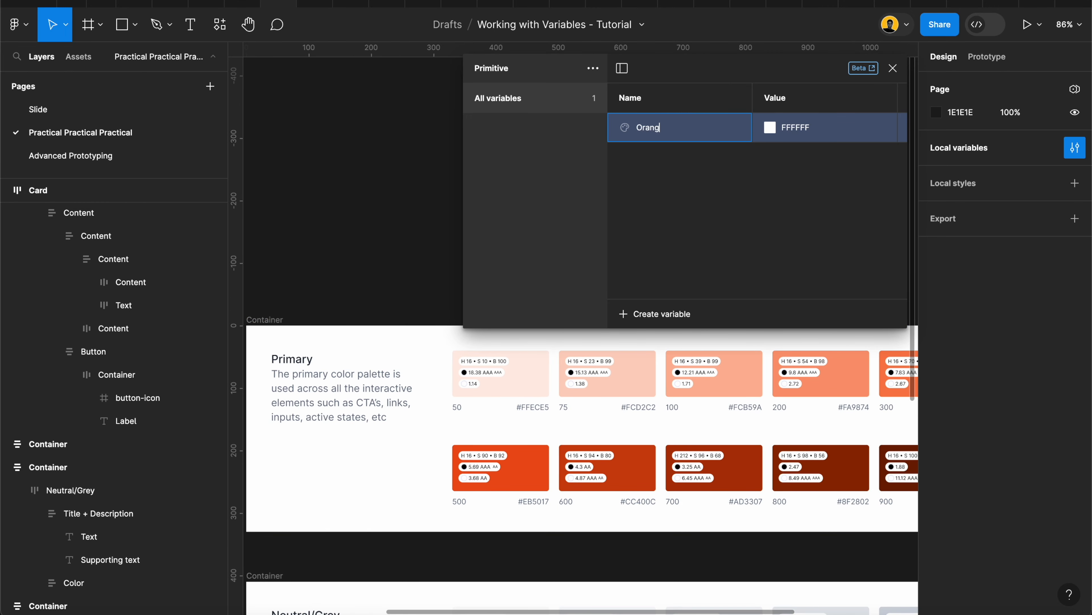
text(e-50)
key(Return)
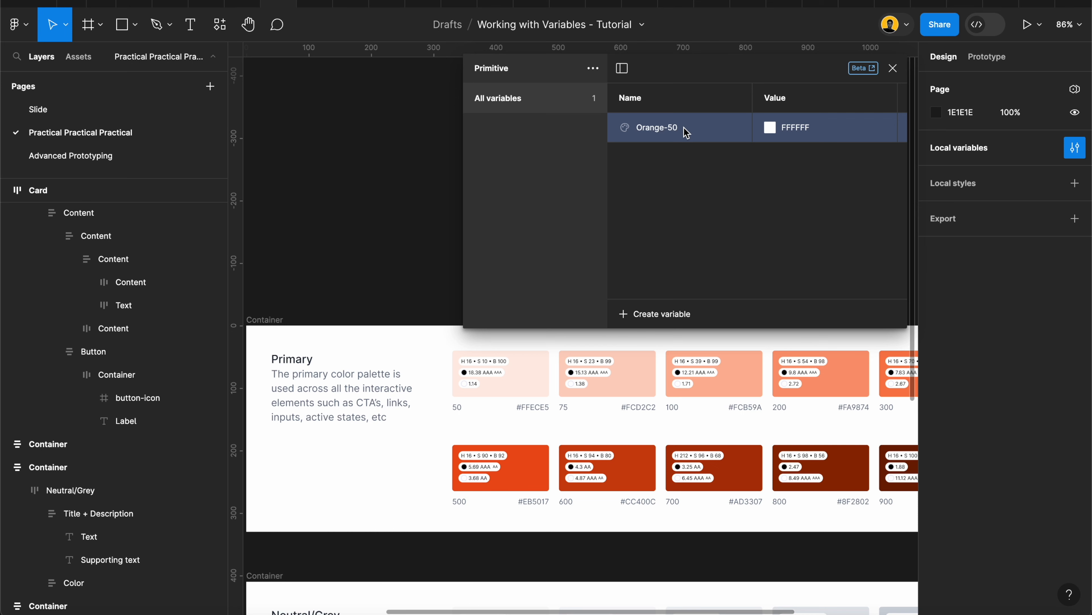
- Duplicate the Orange-50 variable ten times, making one variable for each shade of the Primary palette
scroll(684, 378, right, 5)
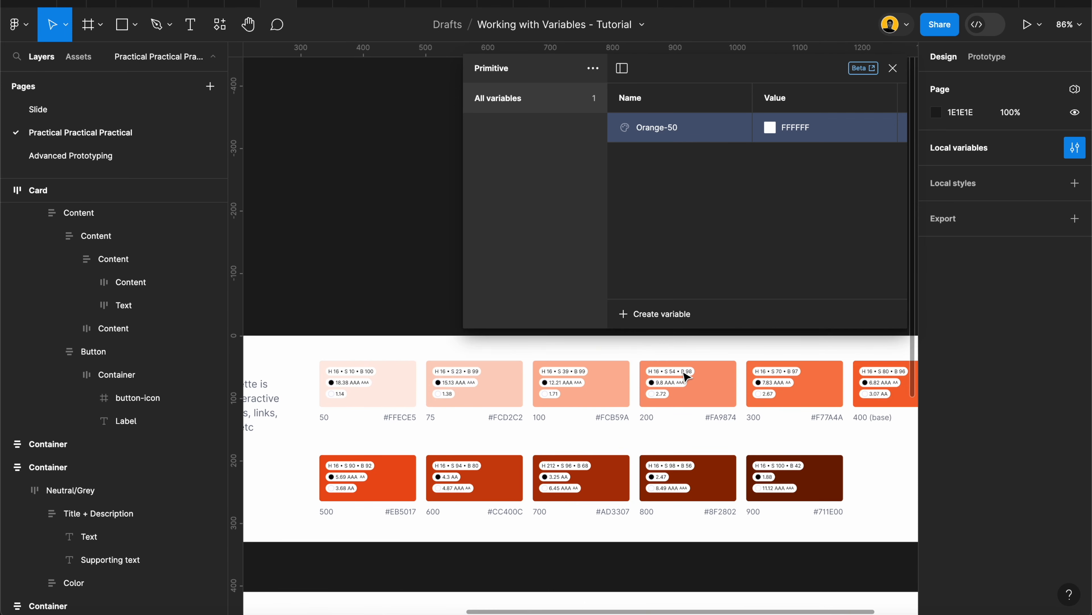
scroll(684, 378, down, 2)
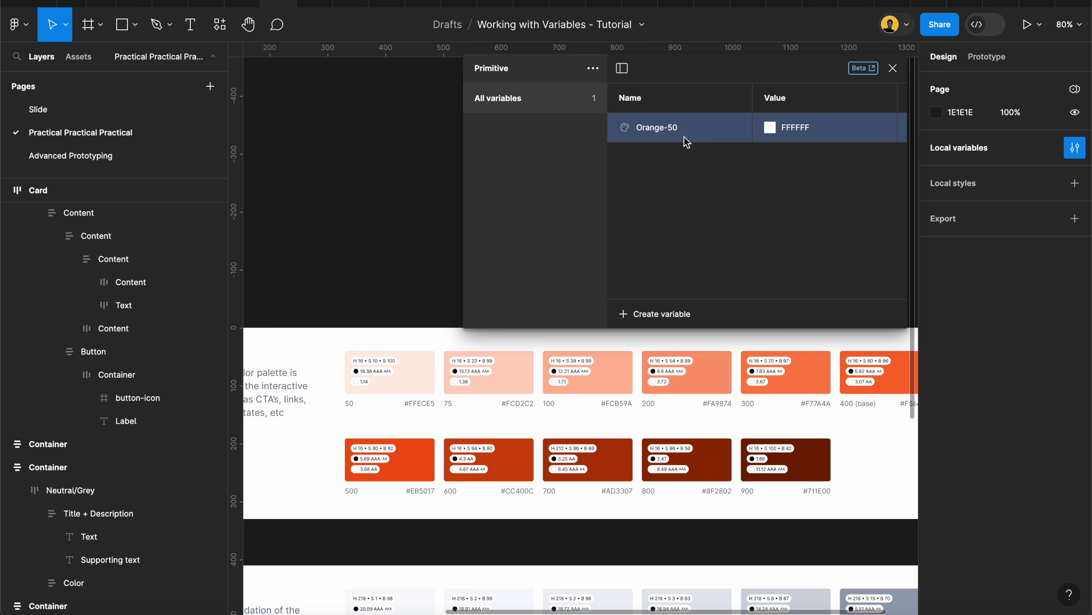
key(ctrl+d)
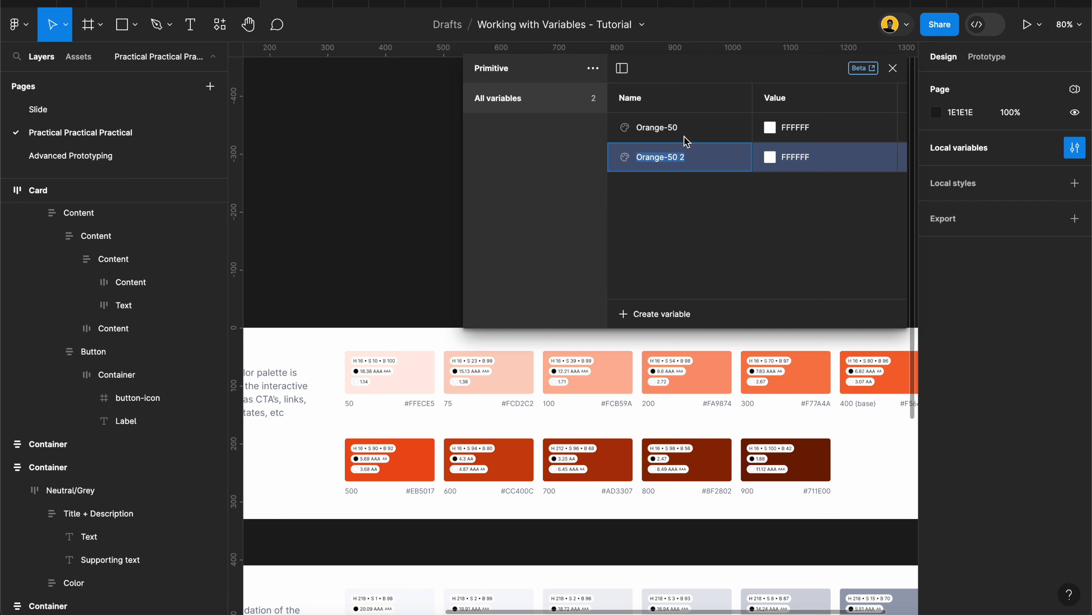
key(Return)
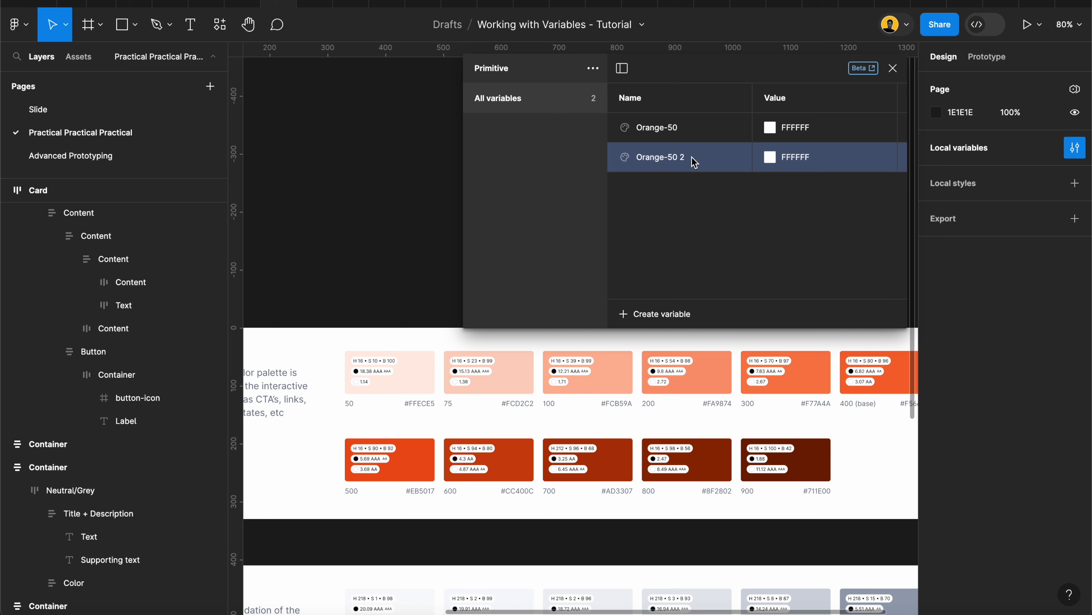
key(ctrl+d)
key(Return)
key(ctrl+d)
key(Return)
key(ctrl+d)
key(Return)
key(ctrl+d)
key(Return)
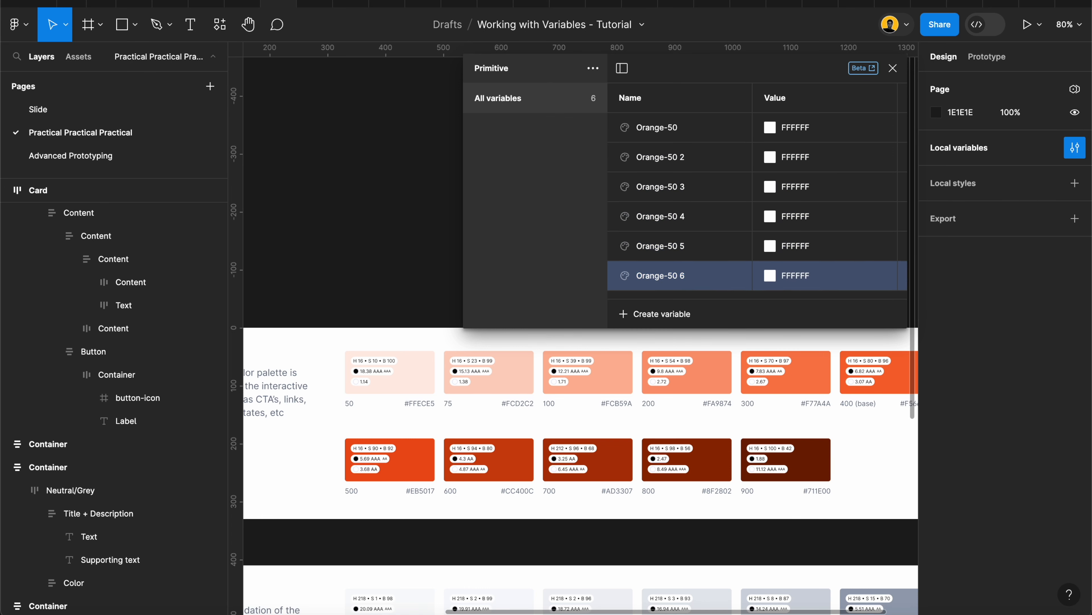
key(ctrl+d)
key(Return)
key(ctrl+d)
key(Return)
key(ctrl+d)
key(Return)
key(ctrl+d)
key(Return)
key(ctrl+d)
key(Return)
- Rename the first duplicate, Orange-50 2, as Orange-75 to match the Primary palette's second shade
scroll(706, 211, up, 5)
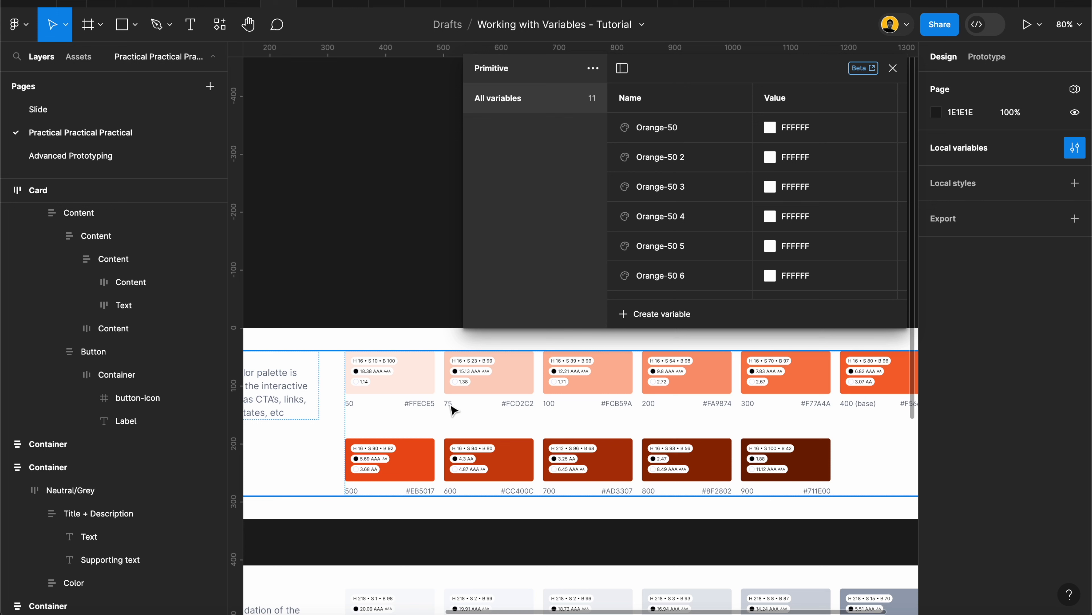
double_click(693, 160)
key(Right)
key(BackSpace)
key(BackSpace)
key(BackSpace)
key(BackSpace)
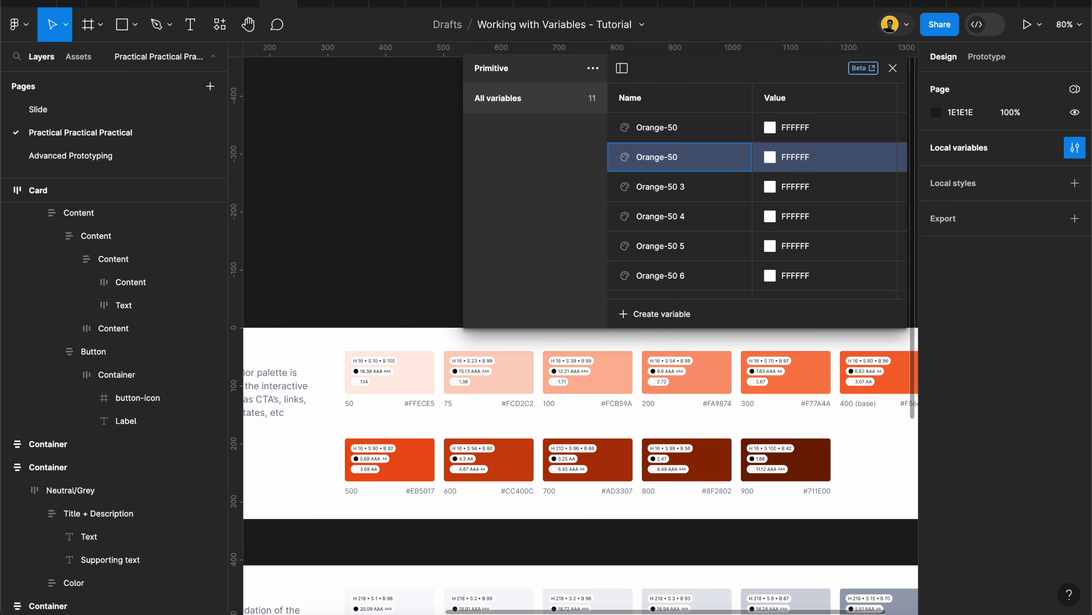
text(75)
- Rename the Orange-50 3 variable as Orange-100
double_click(700, 186)
key(Right)
key(BackSpace)
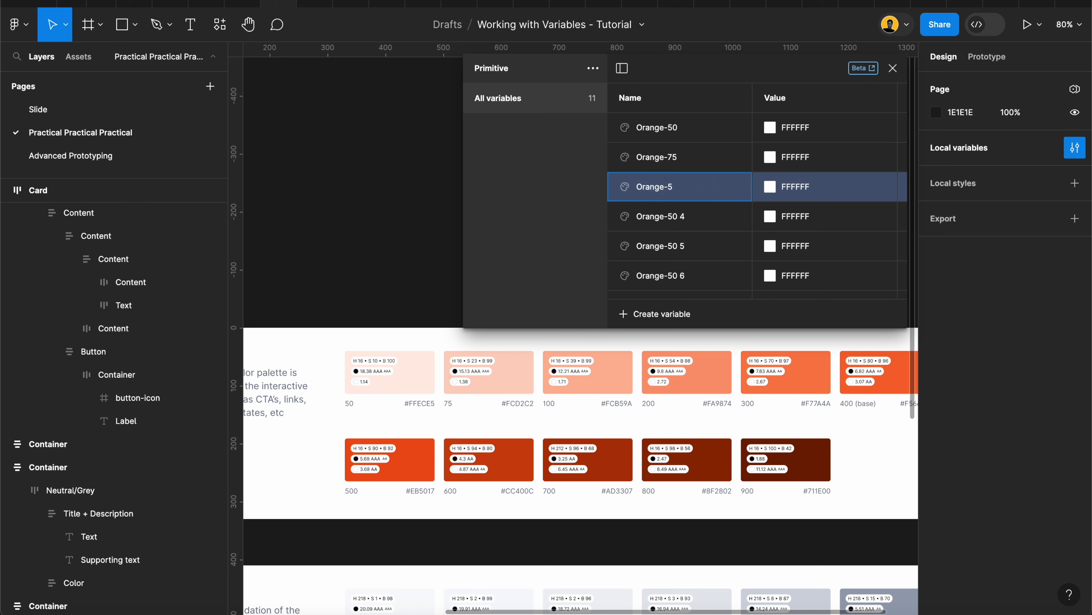
key(BackSpace)
text(100)
- Rename the duplicates Orange-50 4 through Orange-50 8 as Orange-200, Orange-300, Orange-400, Orange-500 and Orange-600
double_click(702, 218)
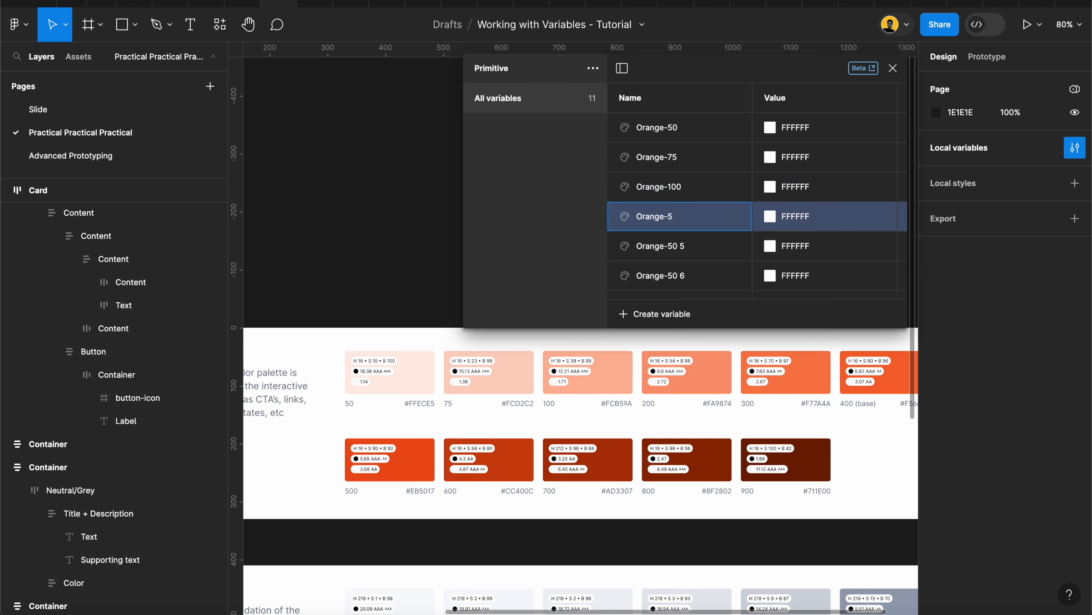
scroll(705, 244, down, 3)
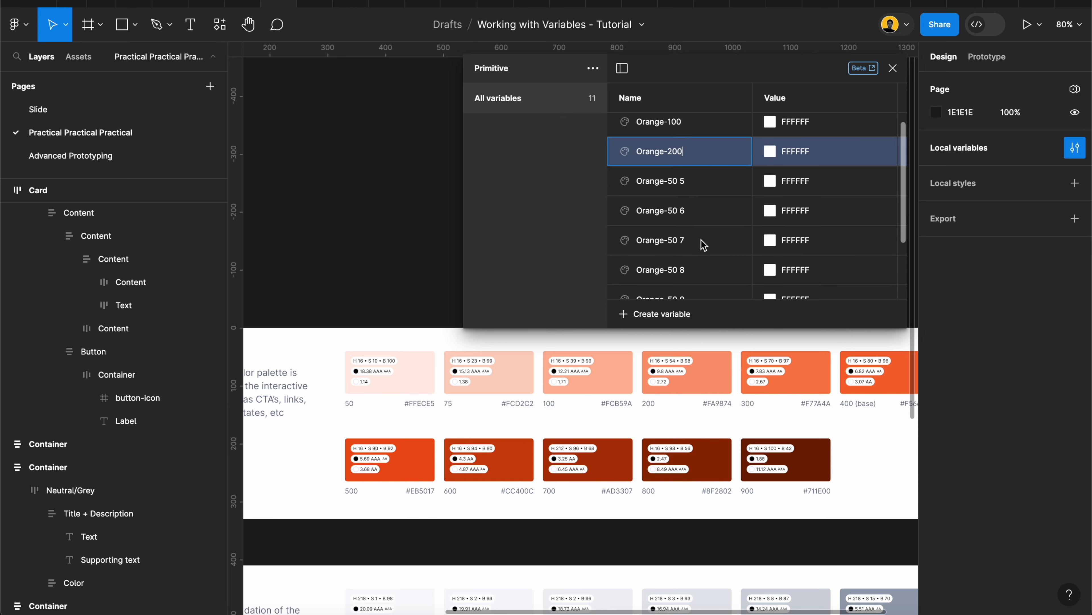
double_click(695, 183)
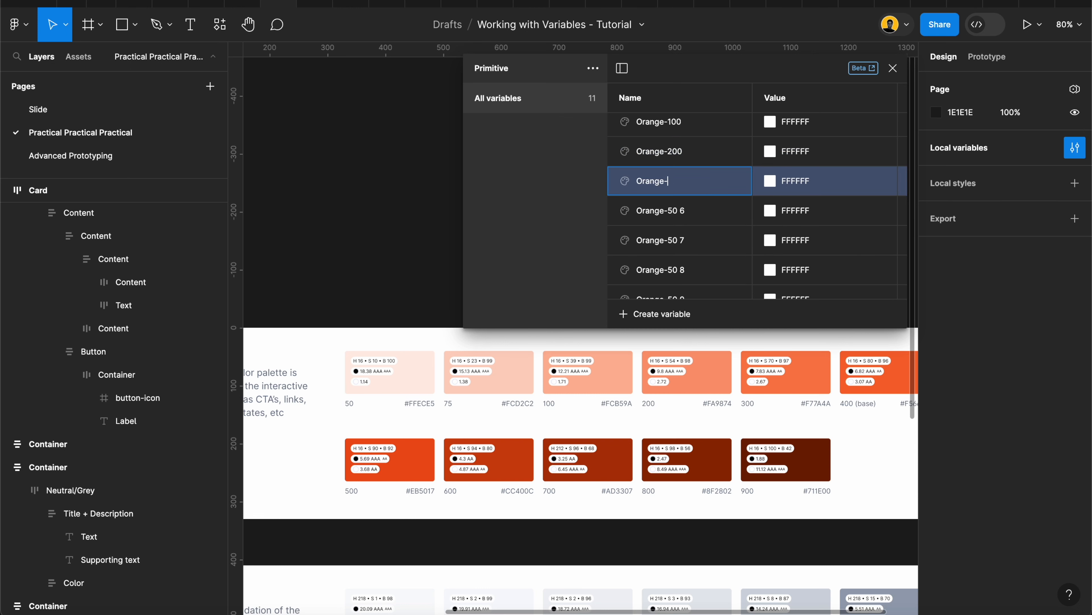
double_click(702, 214)
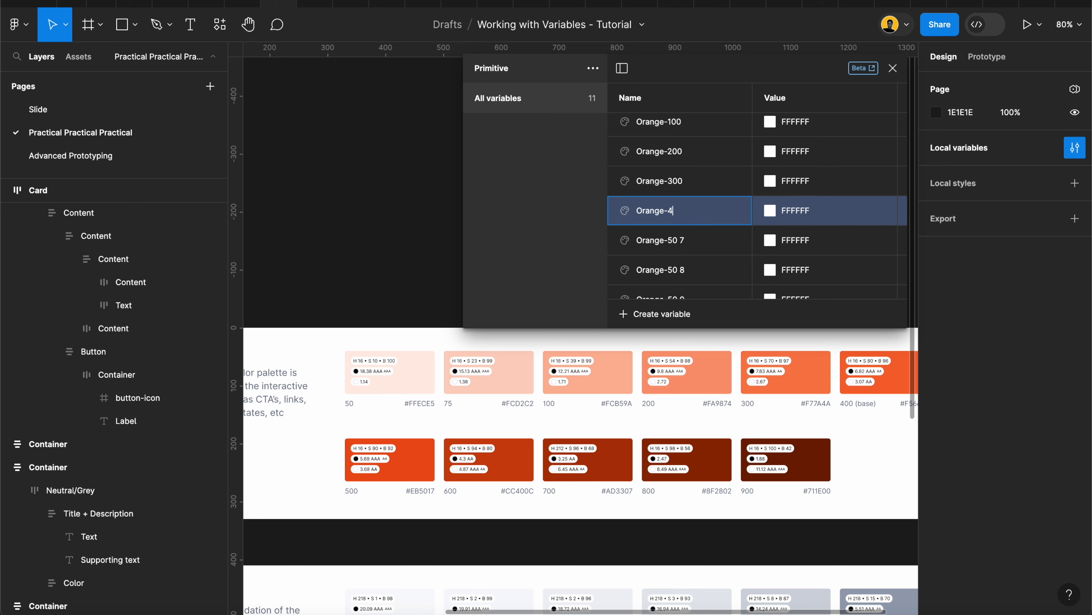
double_click(695, 241)
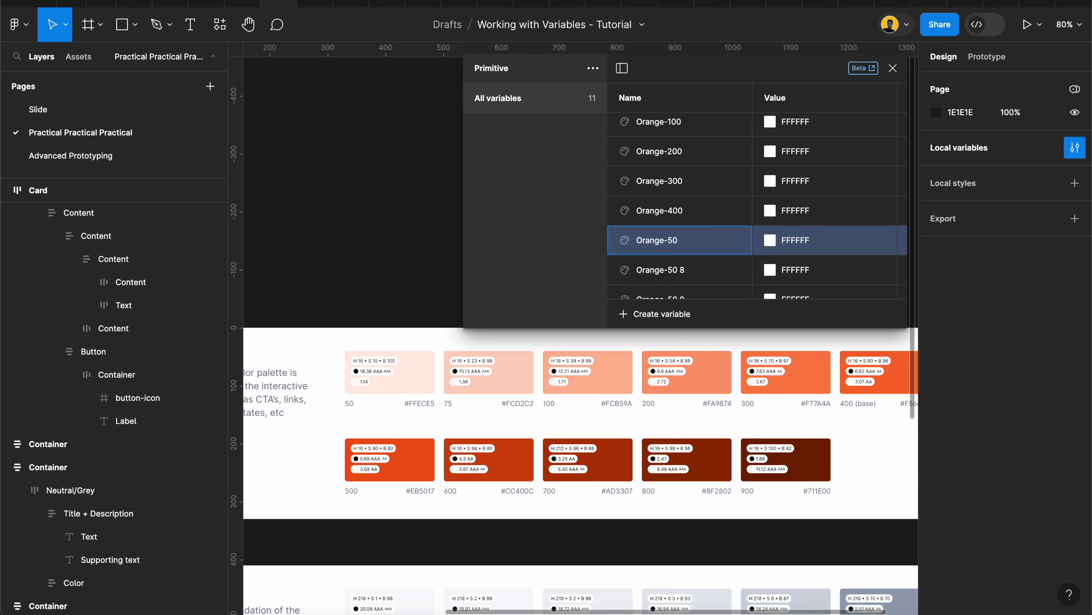
double_click(690, 270)
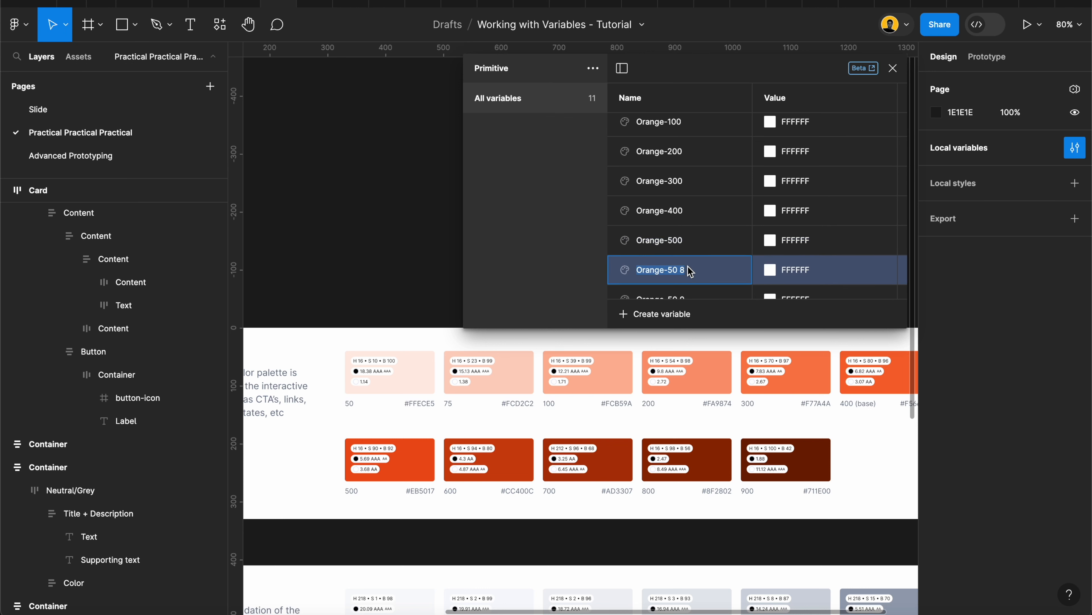
text(600)
- Rename the last three duplicates, Orange-50 9 through Orange-50 11, as Orange-700, Orange-800 and Orange-900
scroll(695, 237, down, 3)
double_click(690, 225)
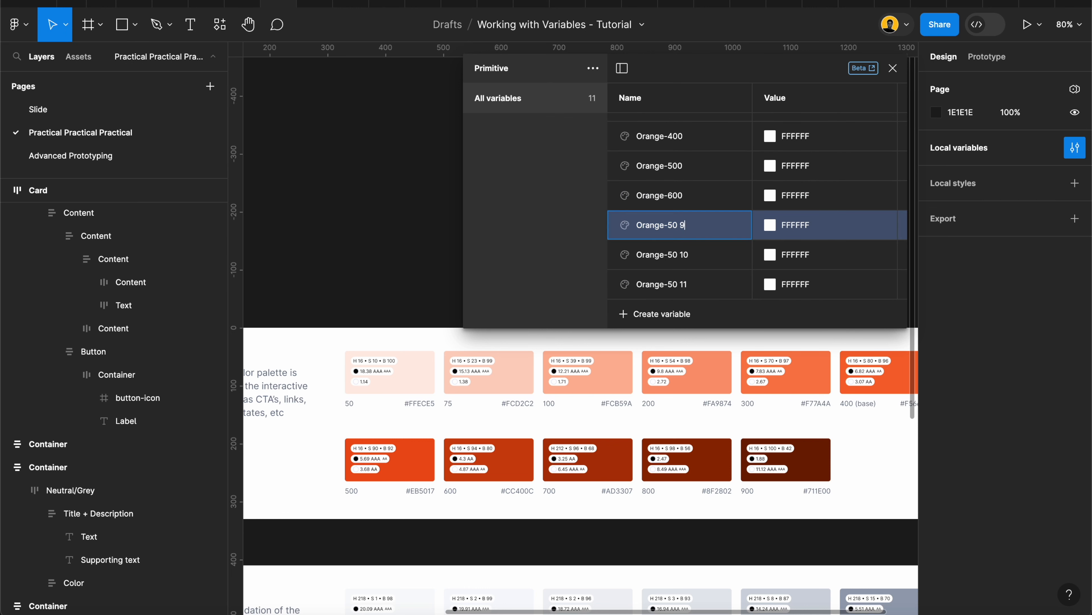
double_click(696, 255)
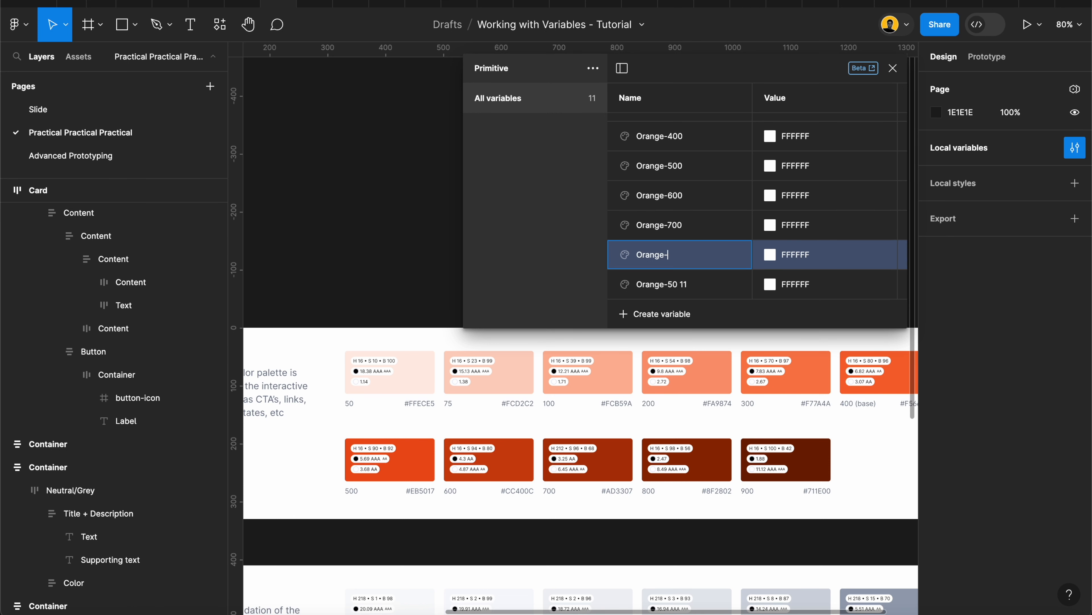
double_click(699, 283)
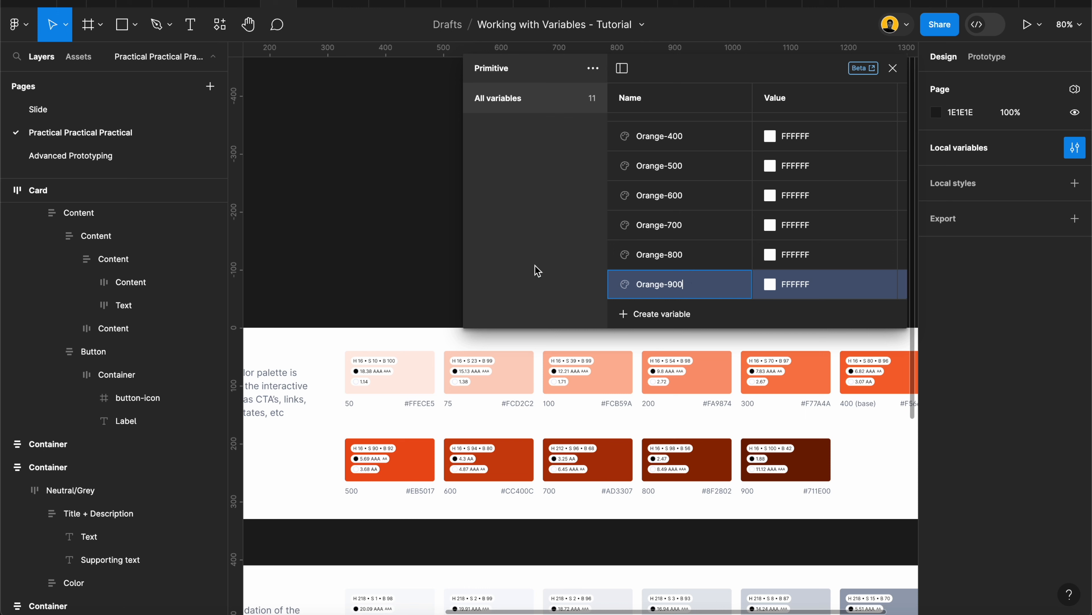
- Set the colors of Orange-50 (FFECE5) and Orange-75 (FDD2C2) by sampling the matching Primary palette swatches with the eyedropper
scroll(758, 176, up, 5)
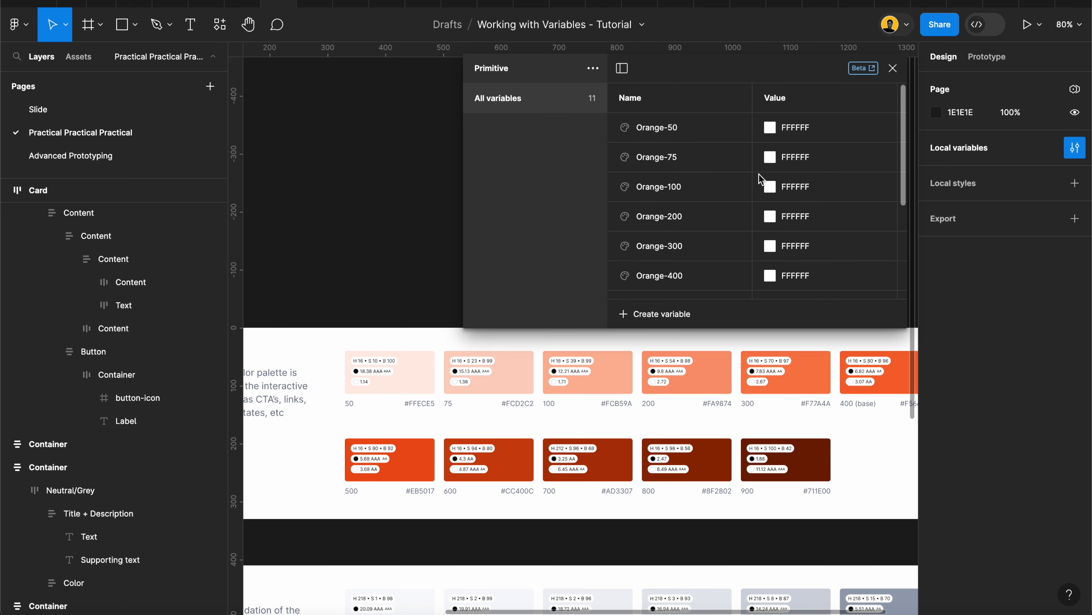
click(770, 126)
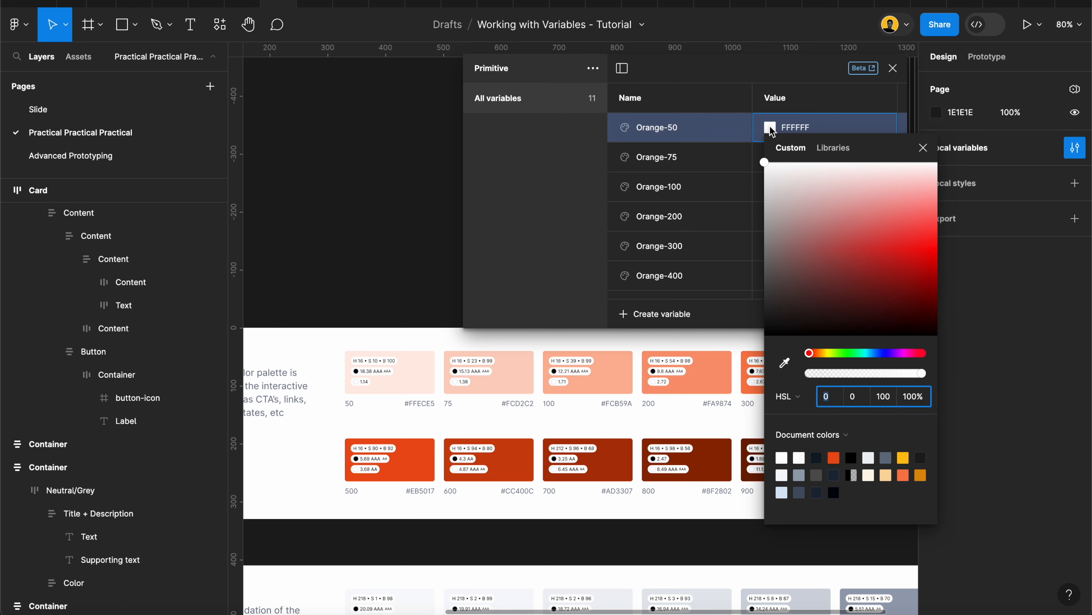
click(785, 363)
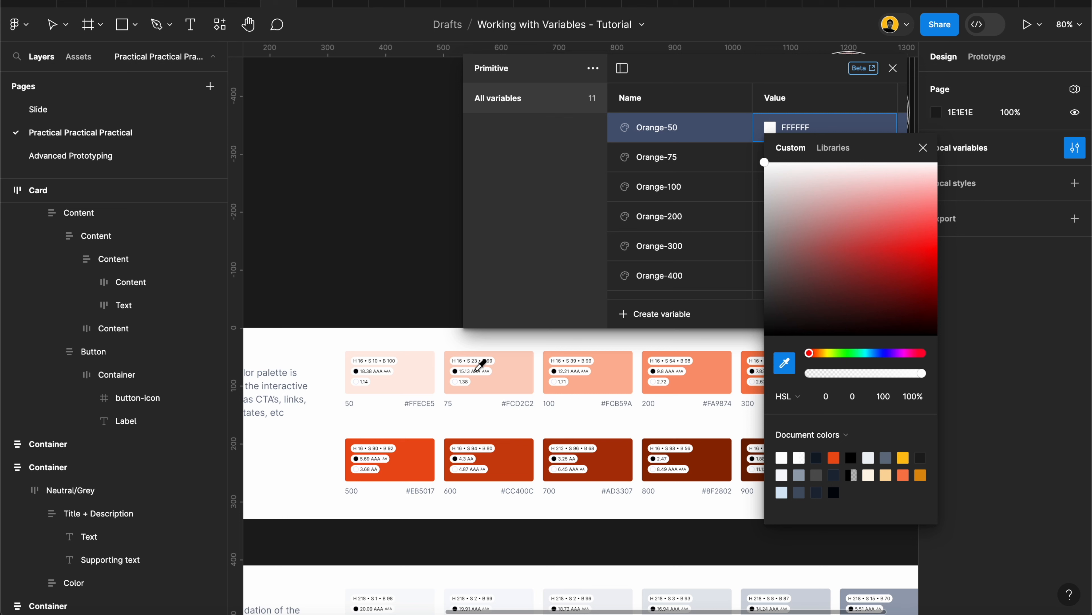
click(427, 371)
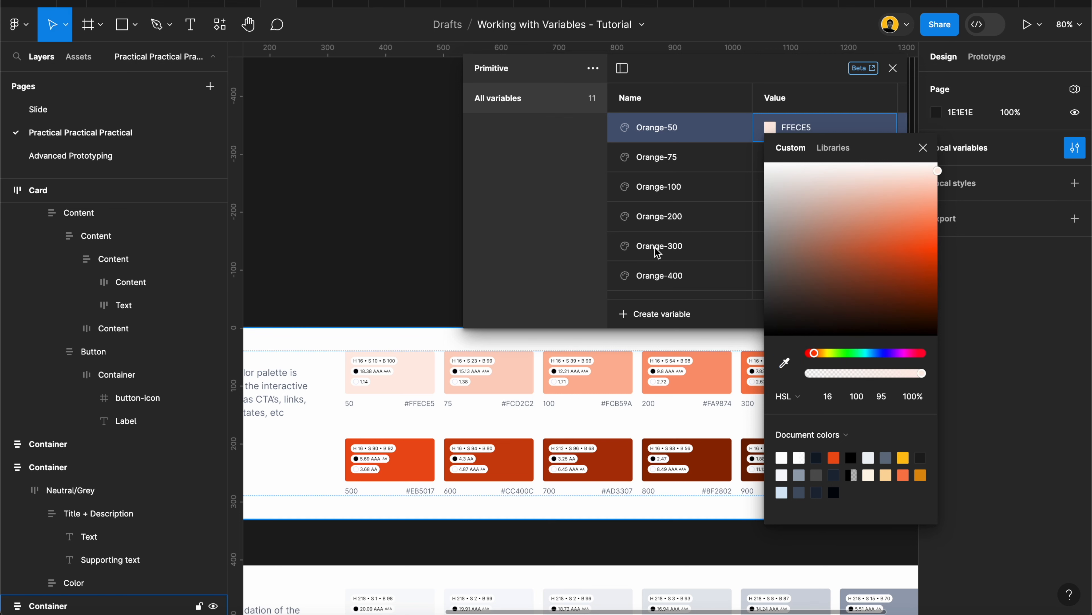
click(751, 163)
click(769, 156)
click(785, 392)
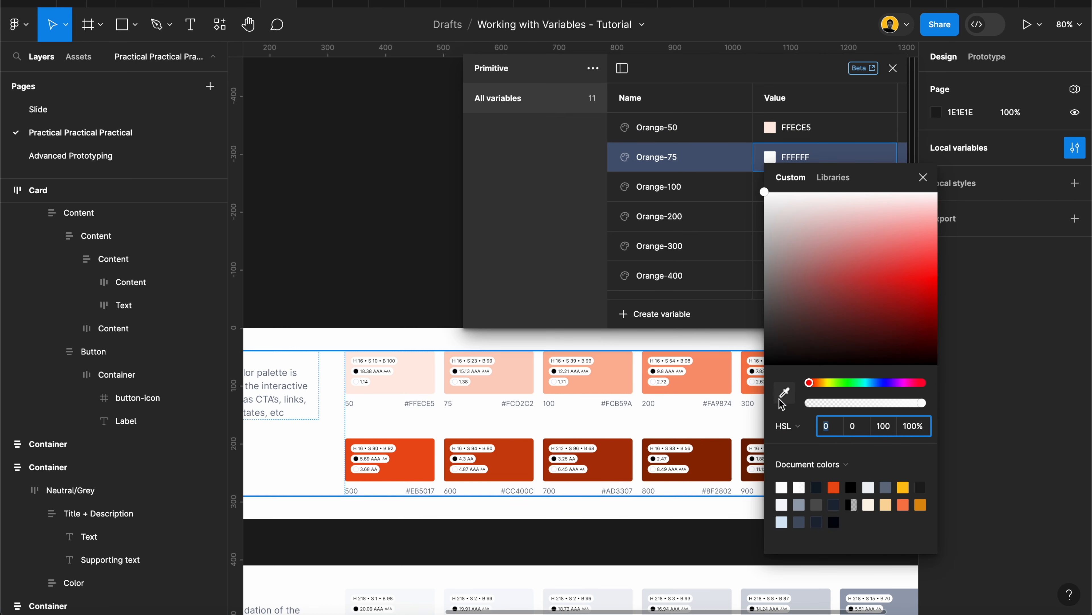
click(540, 374)
- Sample the 100 and 200 palette swatches as the colors of Orange-100 (FCB59A) and Orange-200 (FA9874)
click(777, 188)
click(770, 187)
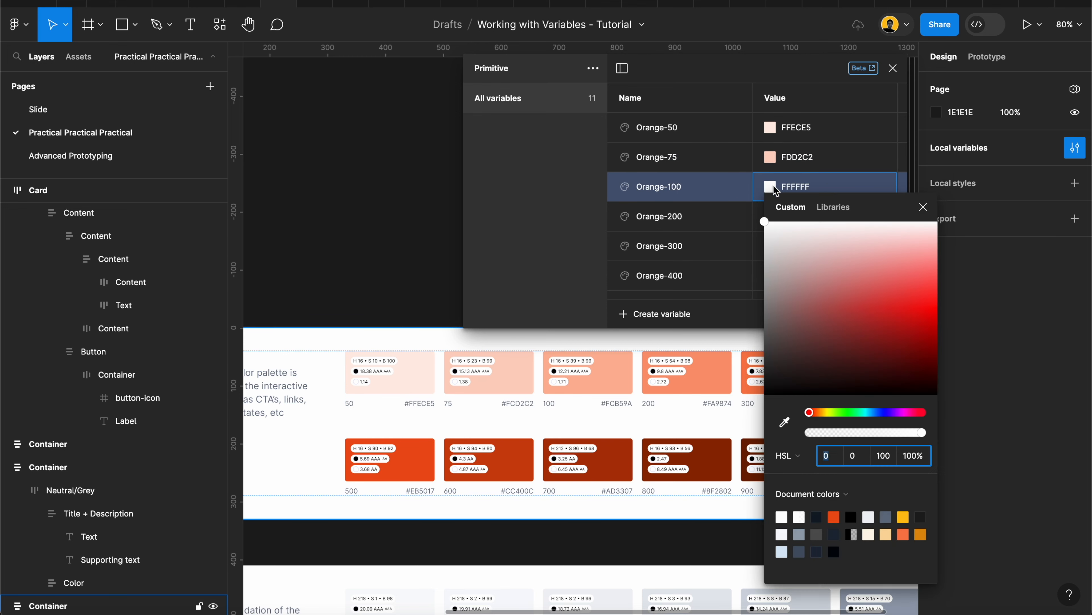
click(785, 421)
click(629, 381)
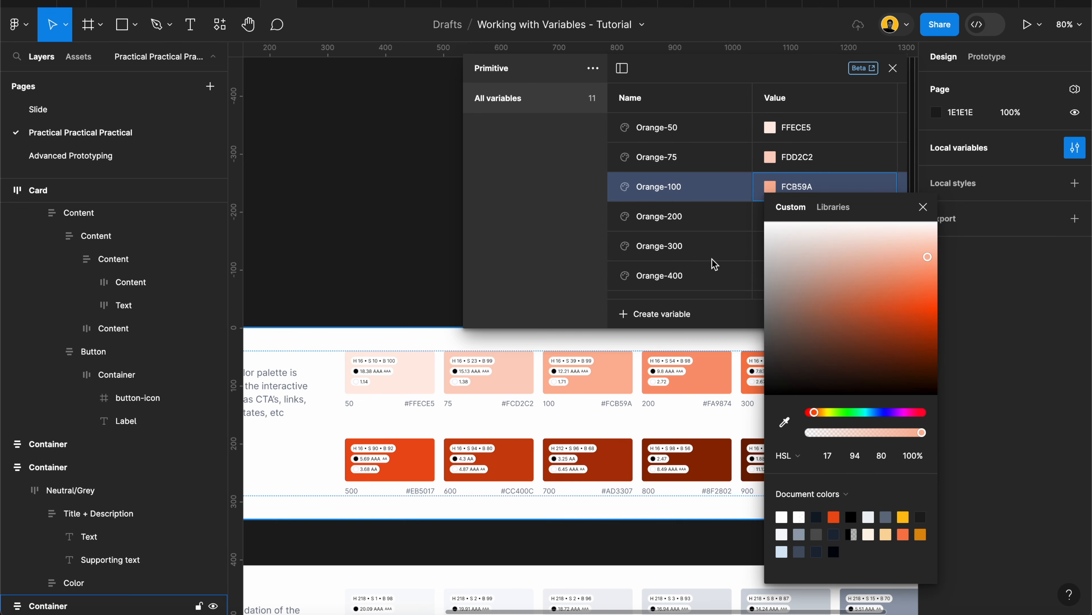
click(774, 215)
click(770, 216)
click(785, 445)
click(710, 382)
- Set the Orange-300 variable to F77A4A by sampling the 300 swatch of the Primary palette
scroll(697, 255, down, 1)
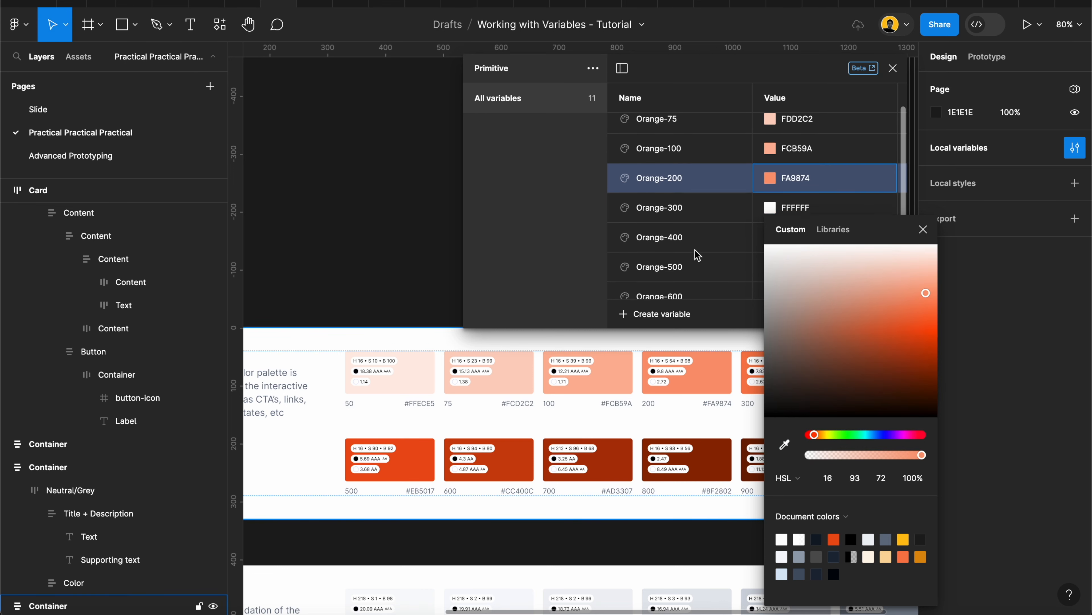
scroll(696, 254, down, 1)
click(770, 164)
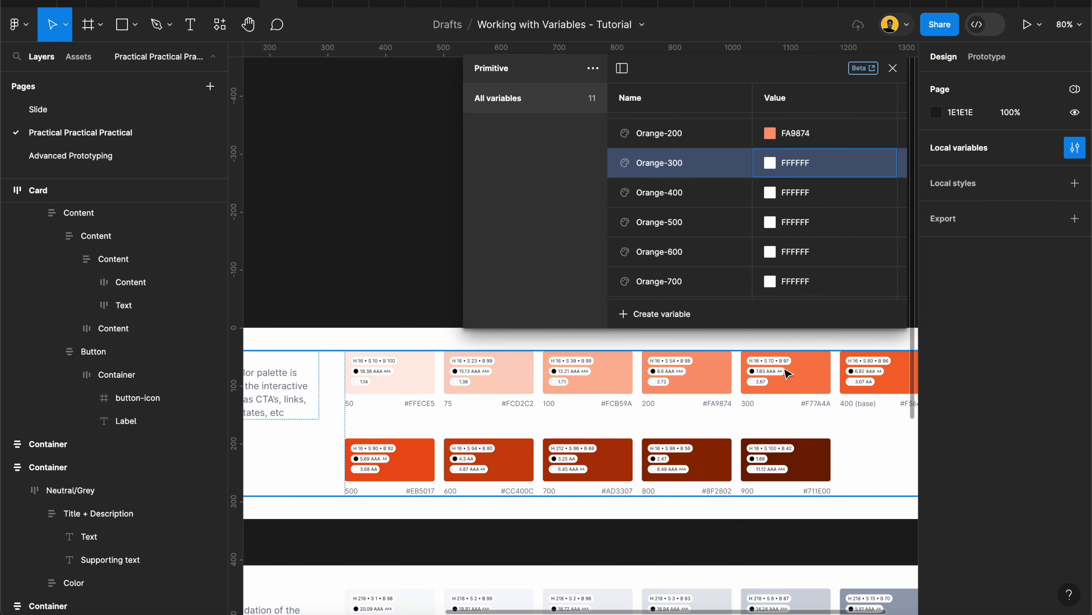
click(769, 162)
click(785, 398)
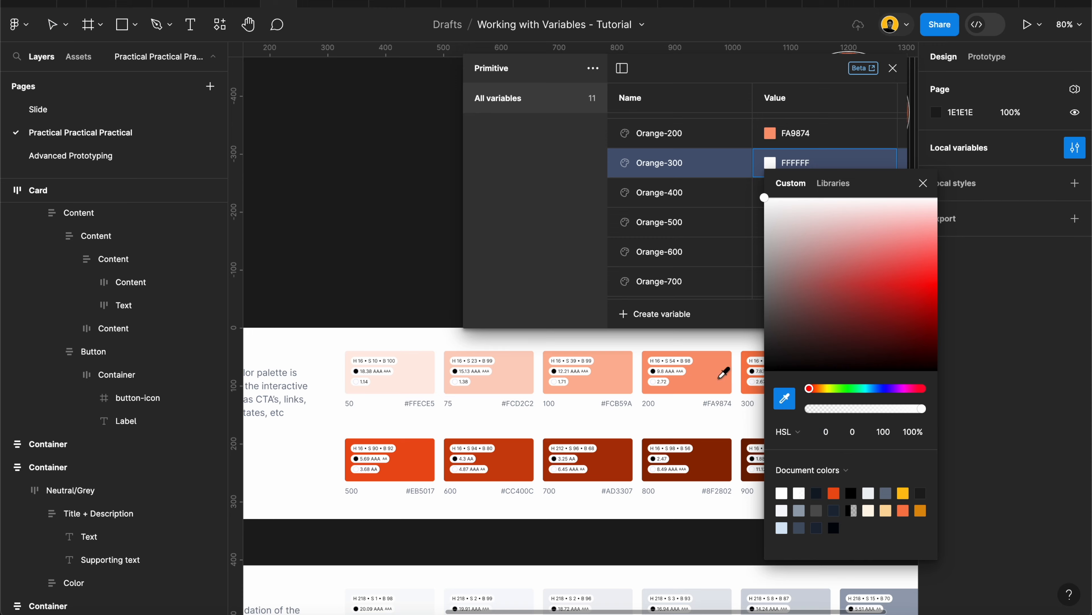
scroll(724, 373, right, 5)
scroll(724, 373, up, 1)
click(650, 401)
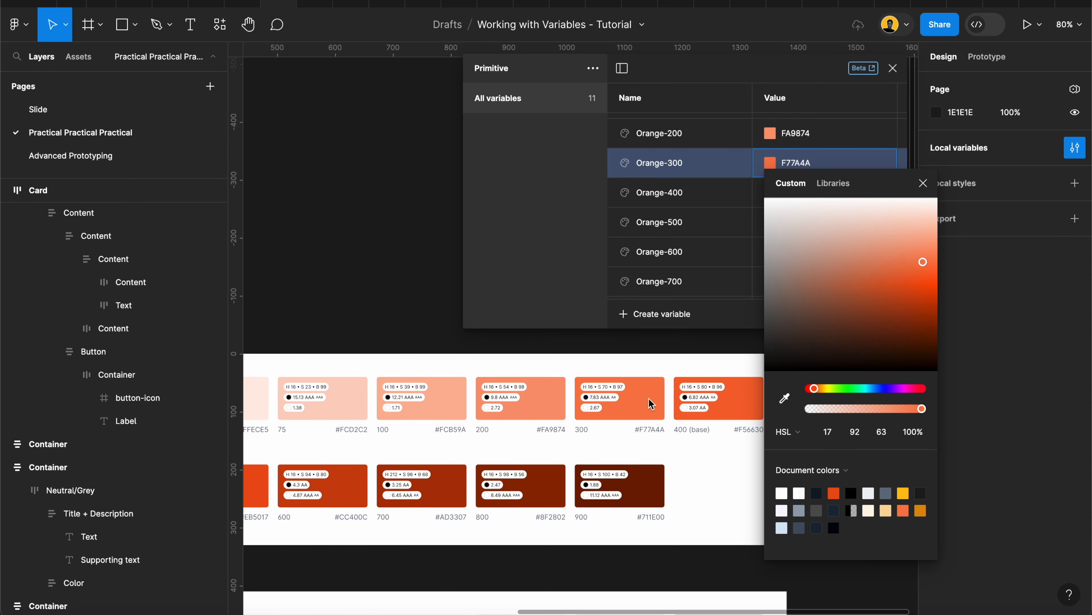
- Sample the 400 (base) and 500 swatches as the colors of Orange-400 (F56630) and Orange-500 (EB5017)
click(740, 199)
click(770, 192)
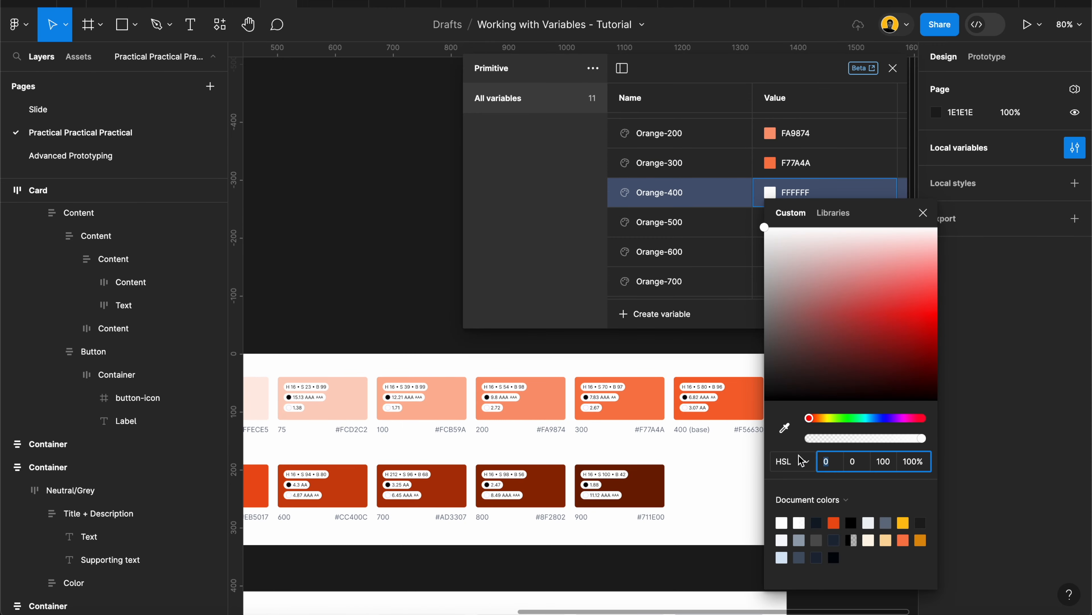
click(785, 427)
click(739, 413)
click(714, 227)
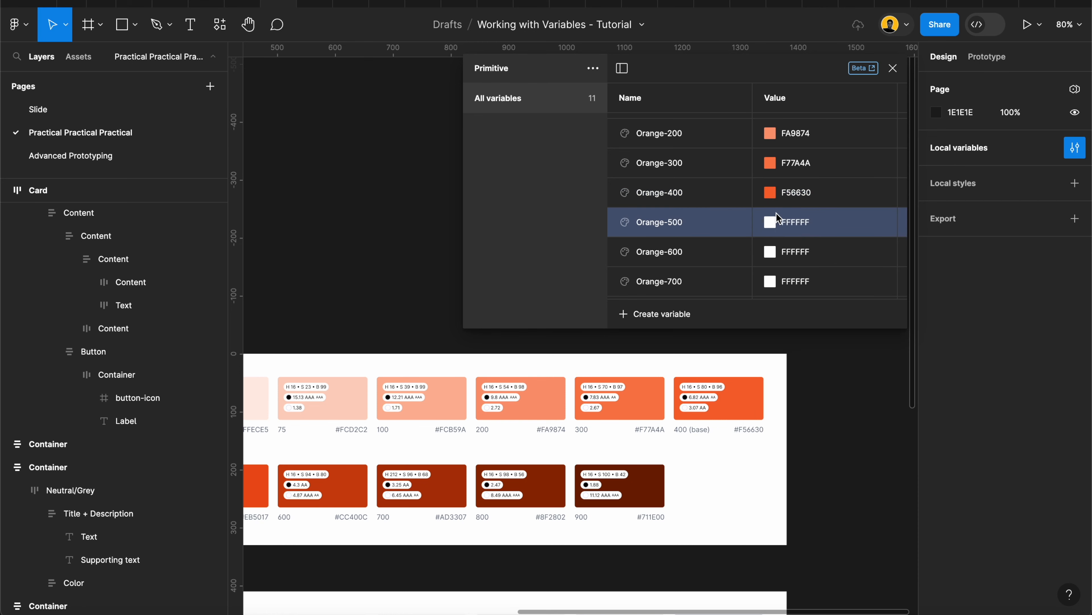
click(770, 222)
click(785, 446)
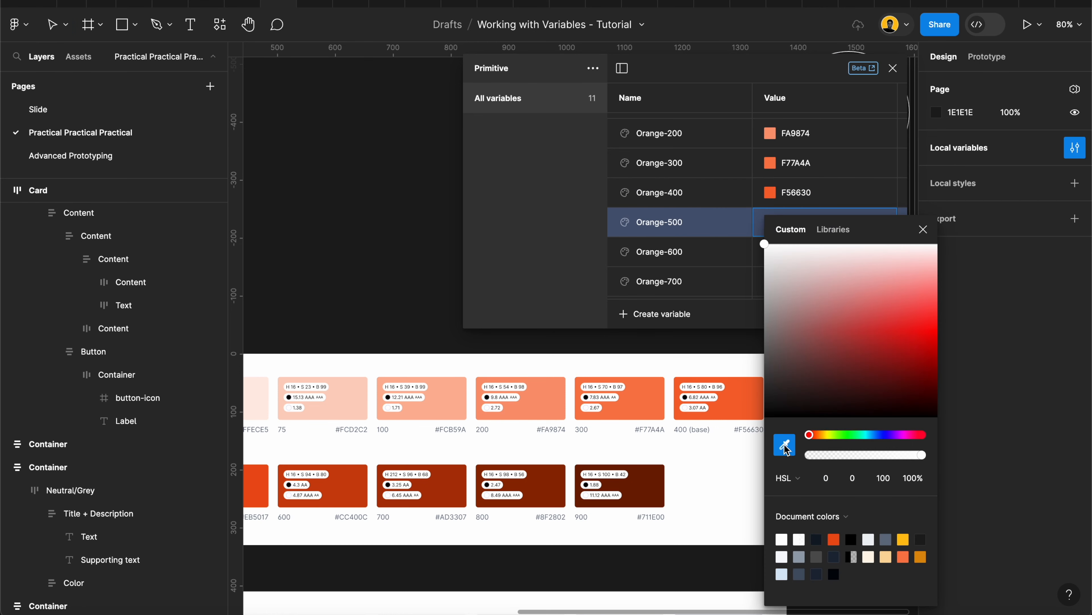
scroll(270, 478, left, 3)
click(317, 503)
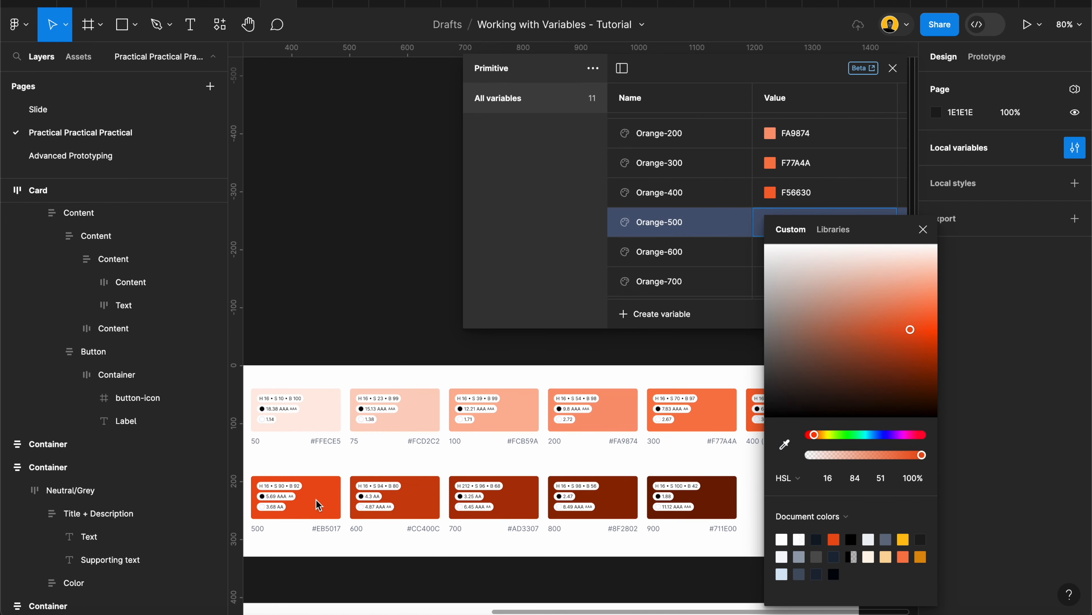
- Sample the 600 and 700 swatches as the colors of Orange-600 (CC400C) and Orange-700 (AD3307)
scroll(679, 262, down, 2)
click(773, 197)
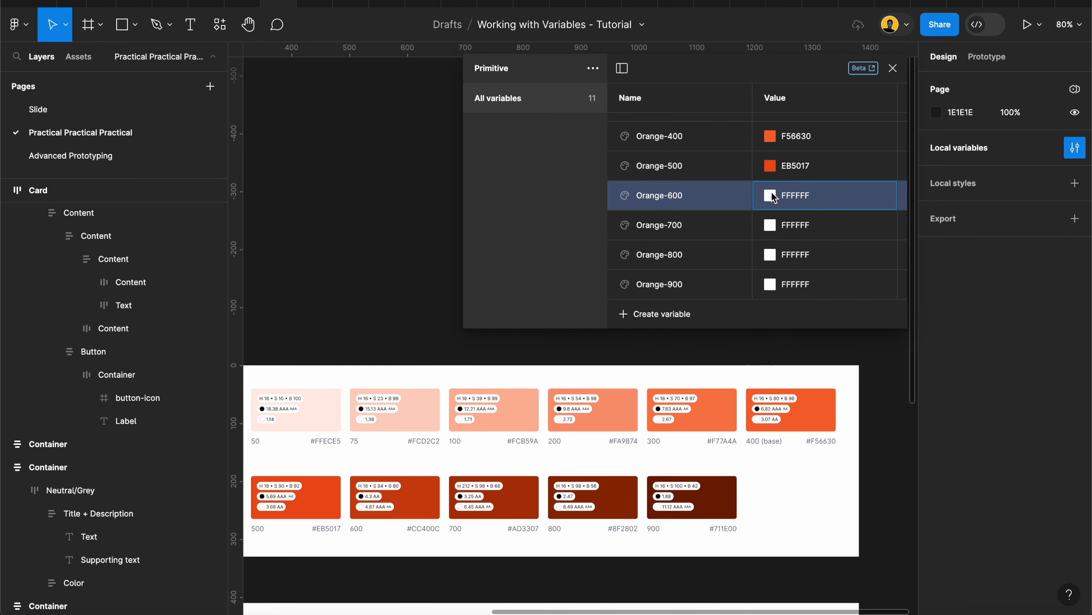
click(770, 196)
click(784, 429)
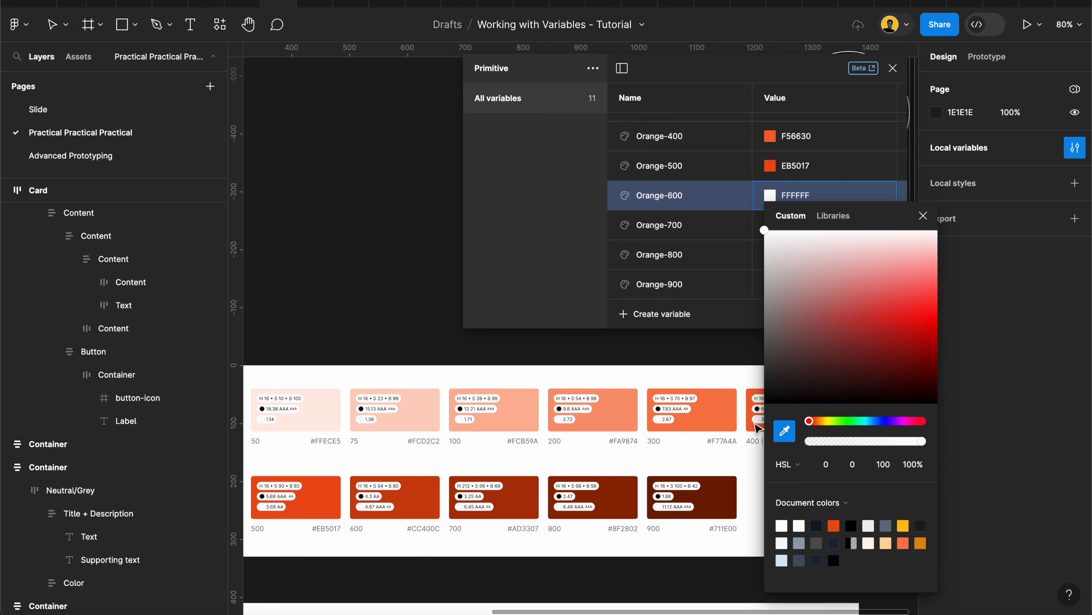
click(433, 494)
click(759, 227)
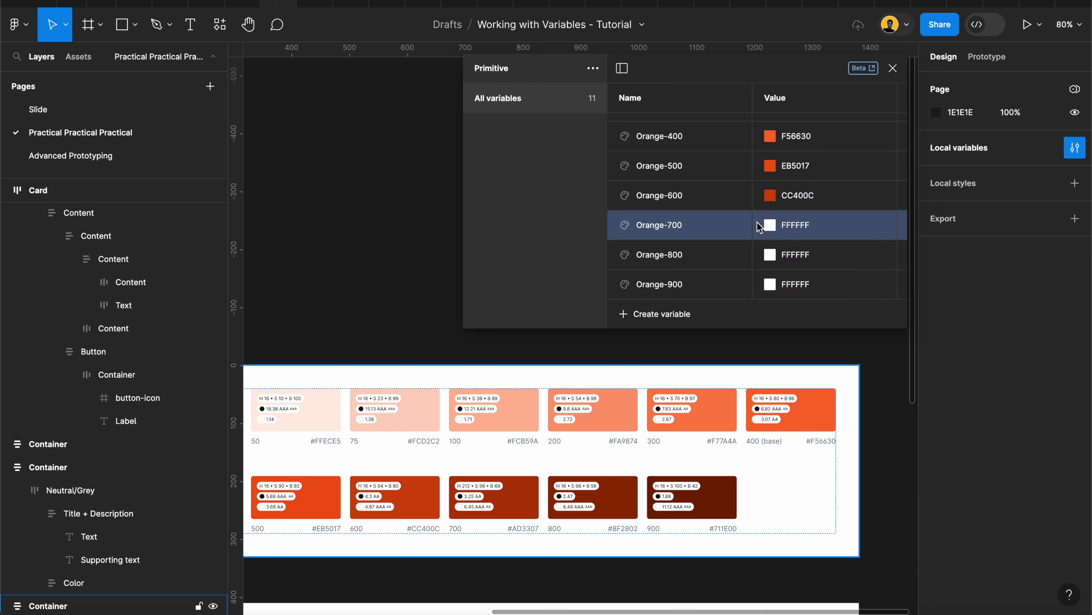
click(770, 224)
click(785, 444)
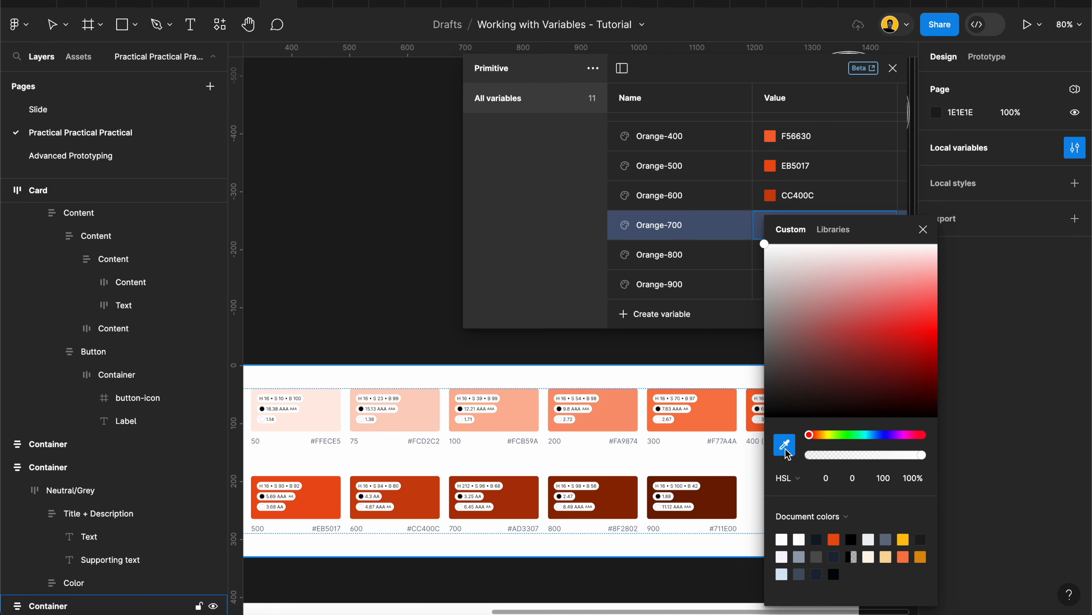
click(527, 494)
- Sample the 800 and 900 swatches as the colors of Orange-800 (8F2802) and Orange-900 (711E00)
click(757, 255)
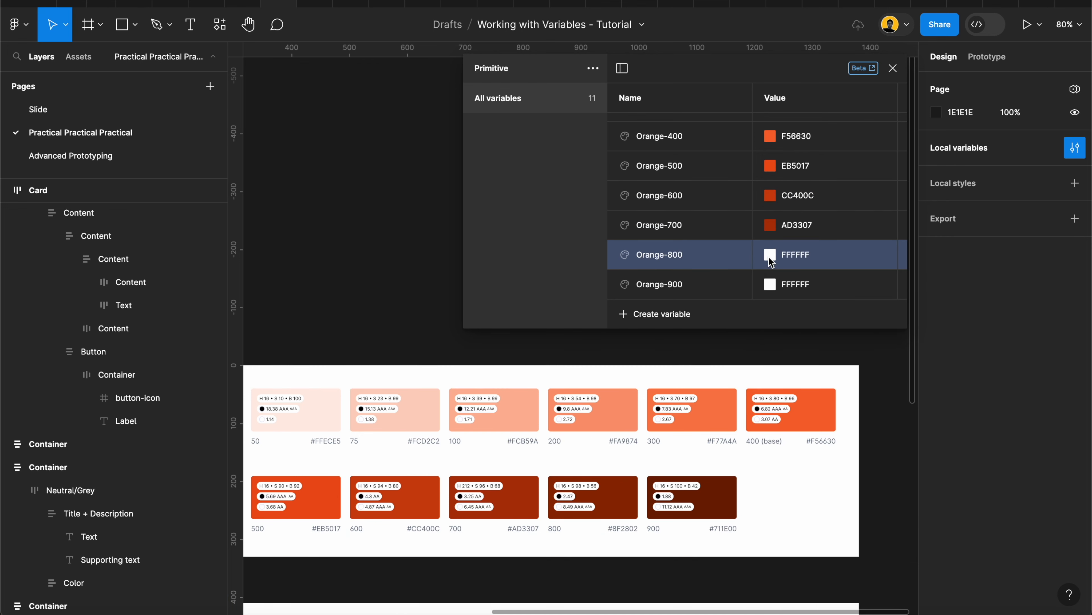
click(770, 255)
click(785, 444)
click(624, 485)
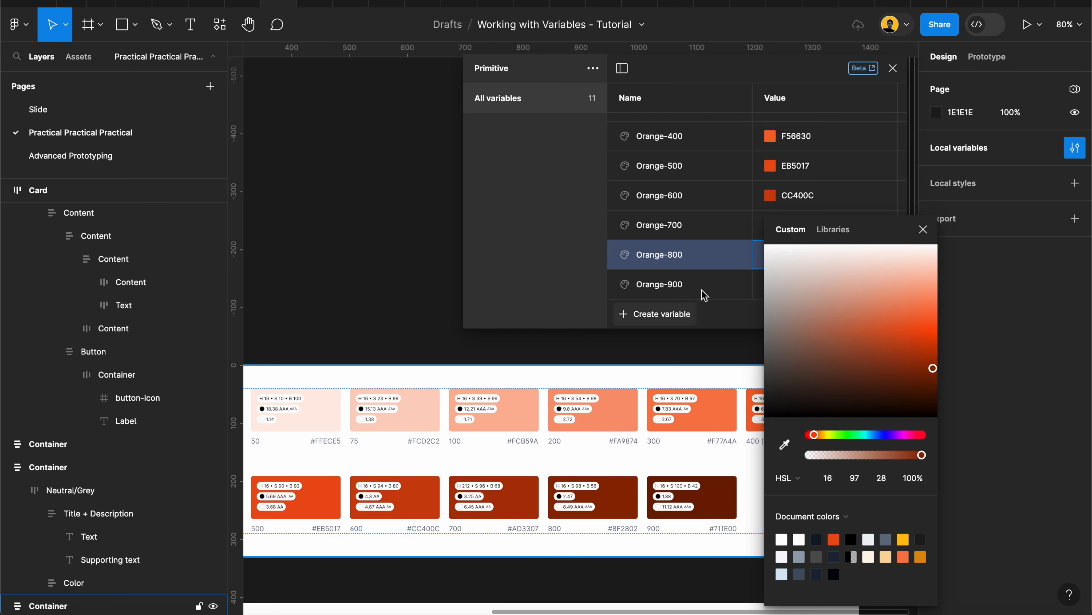
click(757, 286)
click(769, 285)
click(785, 444)
click(727, 490)
click(576, 297)
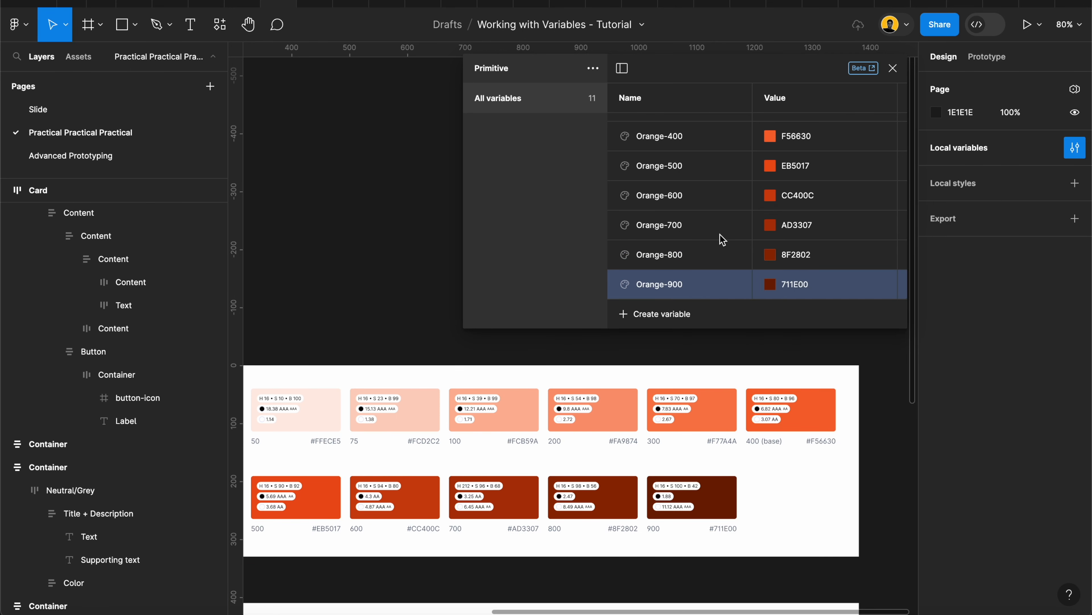
scroll(722, 240, up, 5)
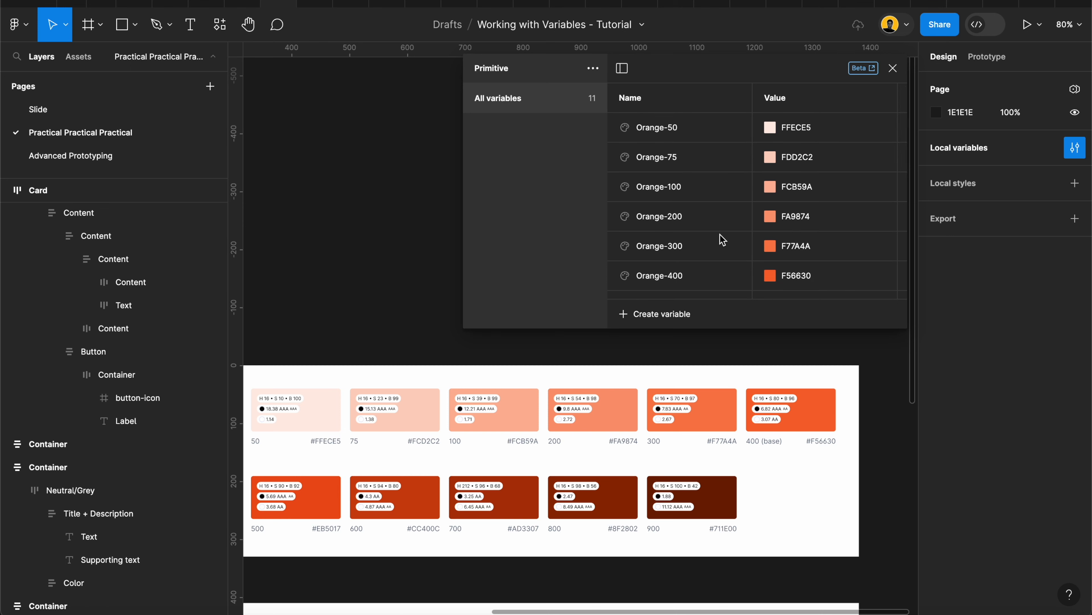
- Select all the Orange variables in the Primitive collection and put them into a new group
scroll(720, 234, down, 1)
scroll(720, 235, up, 1)
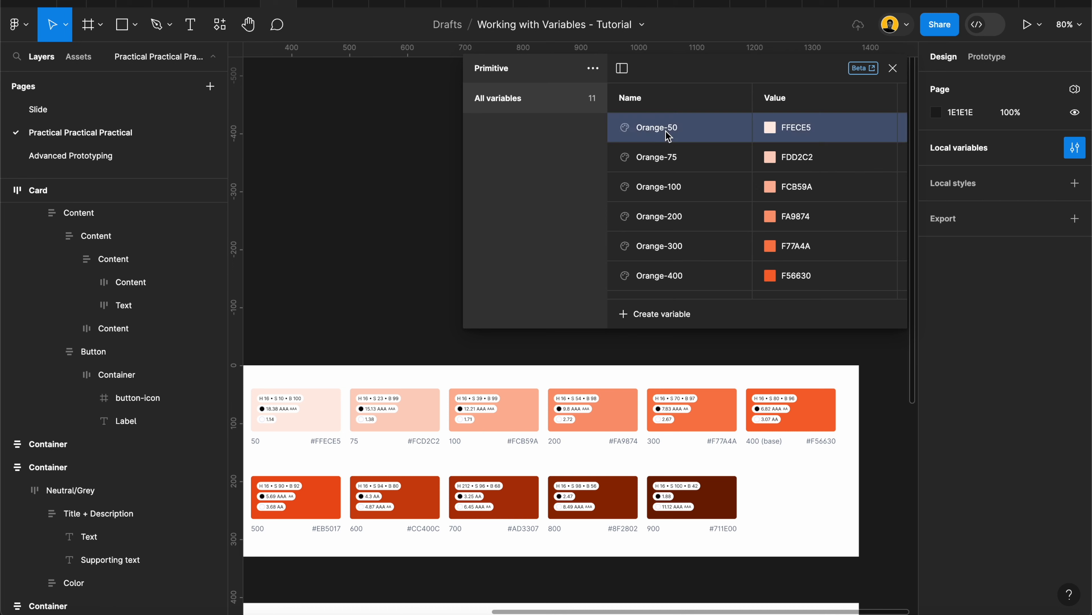
scroll(665, 130, down, 5)
key(ctrl+a)
scroll(678, 183, up, 5)
scroll(679, 181, down, 1)
scroll(679, 181, up, 1)
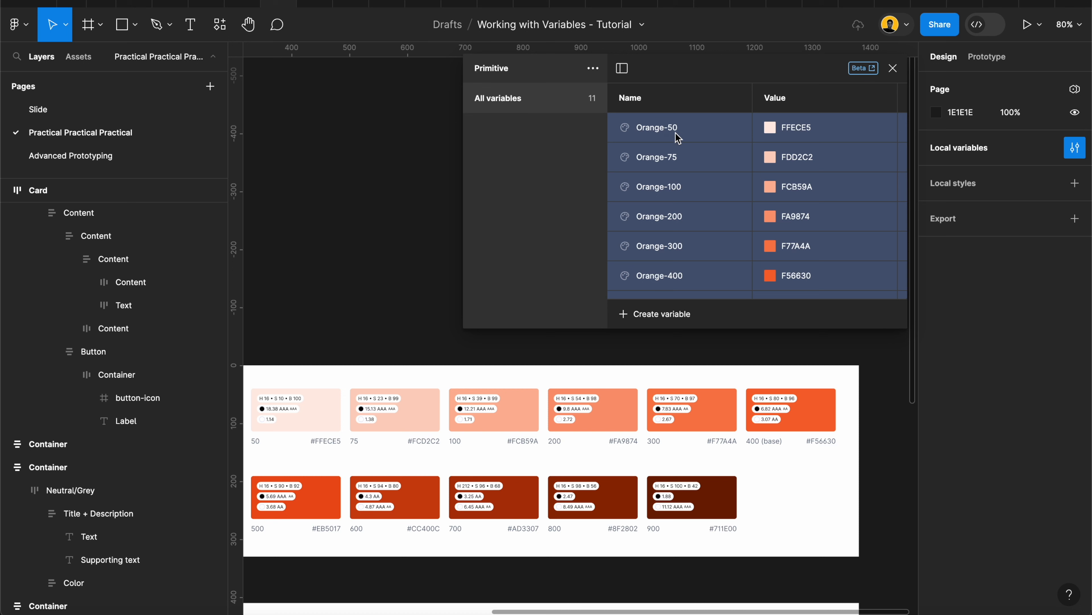
scroll(677, 135, down, 5)
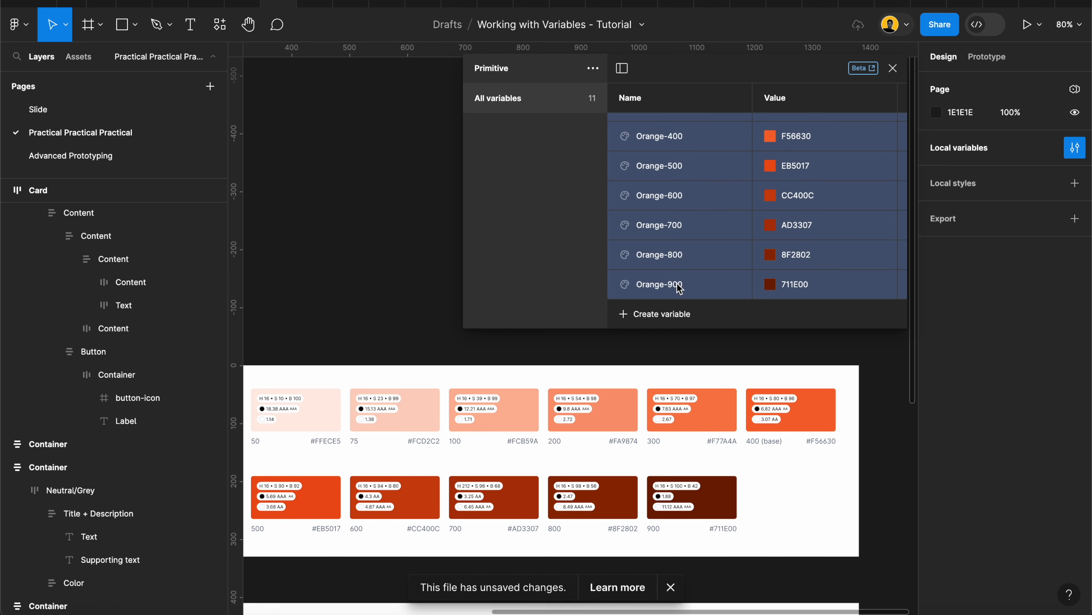
scroll(713, 226, up, 5)
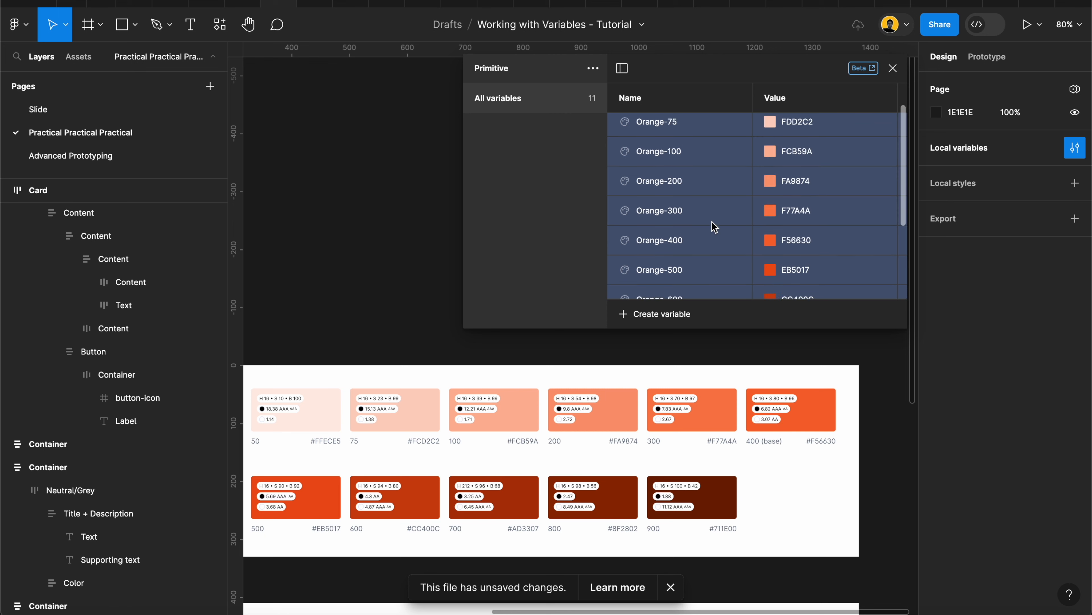
right_click(686, 168)
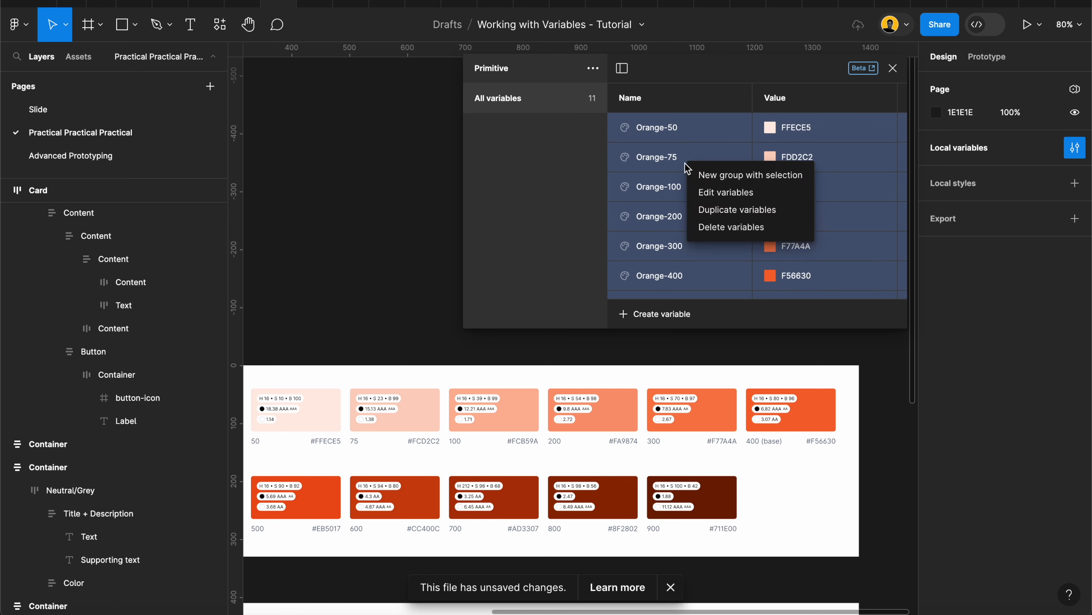
click(717, 181)
- Rename the new variable group as Color/Primary to nest a Primary subgroup under Color
click(508, 130)
double_click(507, 130)
text(Primary)
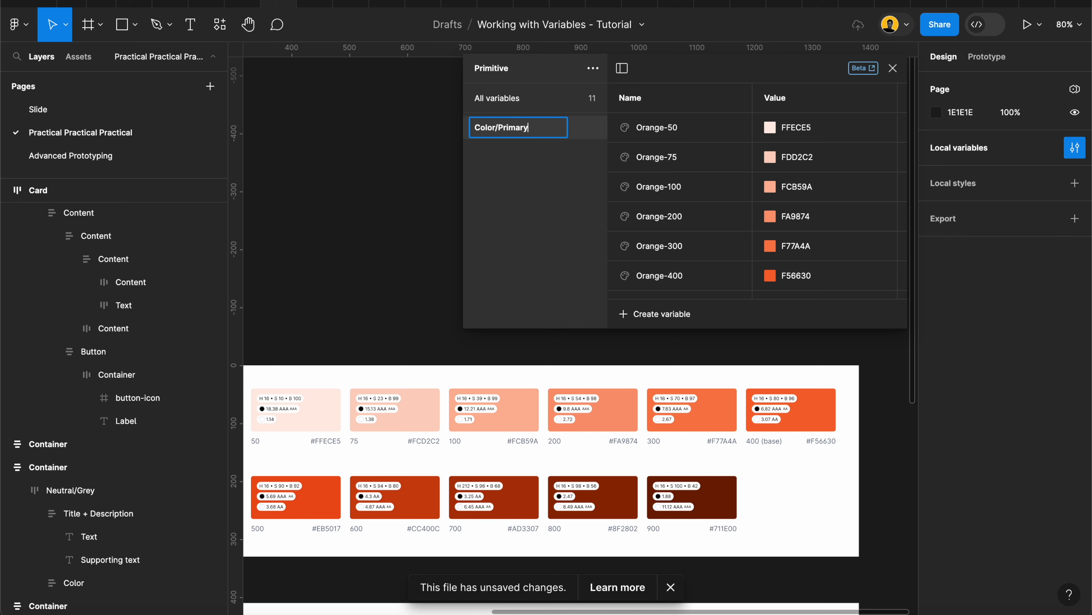
key(Return)
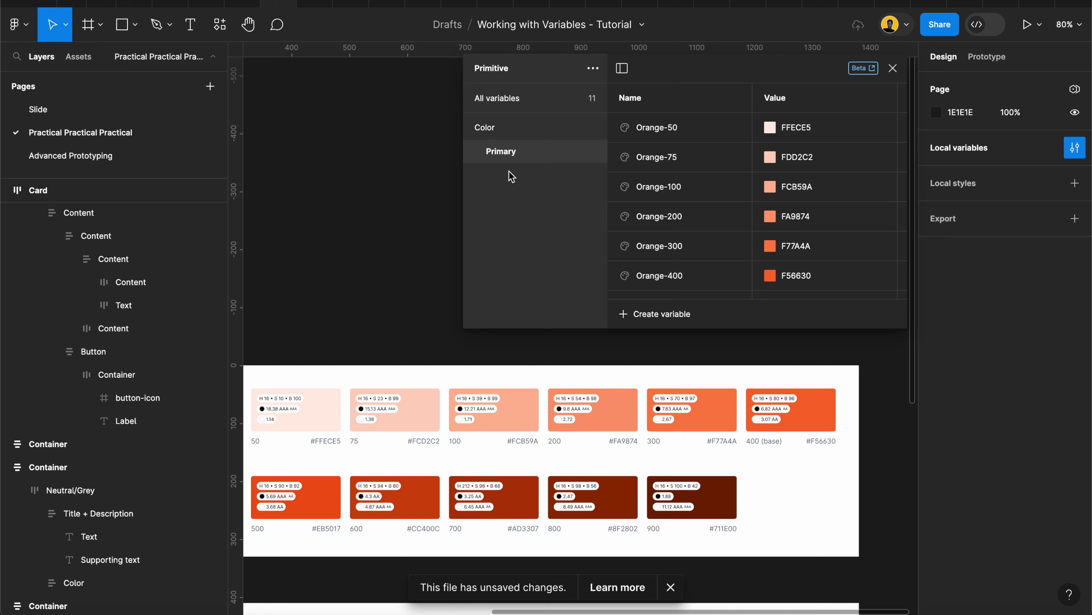
- Examine the variables in the Color and Primary groups and the Neutral/Grey palette on the canvas
scroll(659, 134, down, 2)
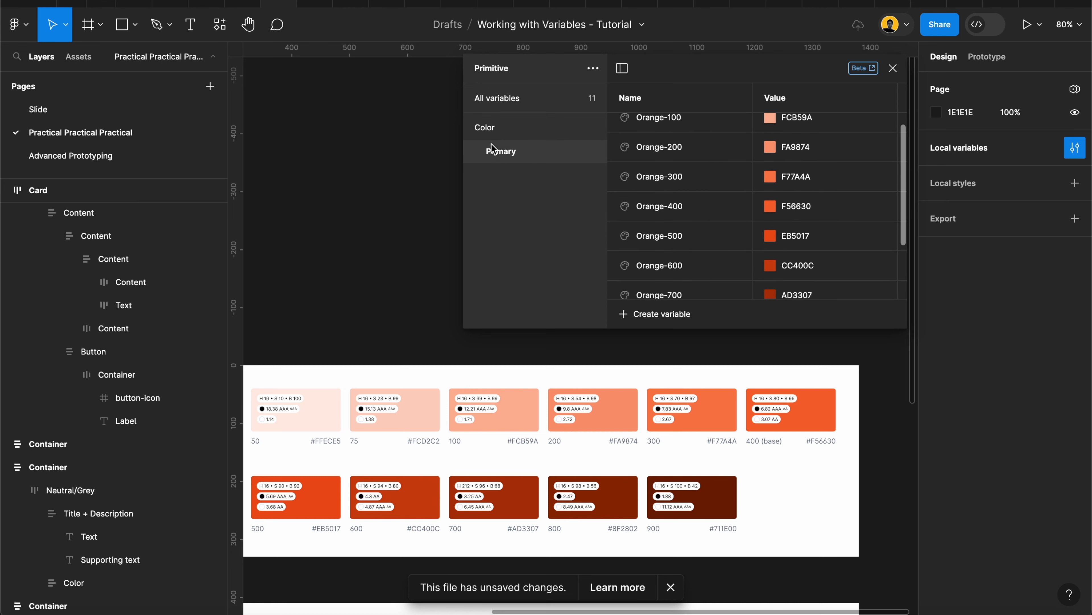
click(490, 129)
click(503, 150)
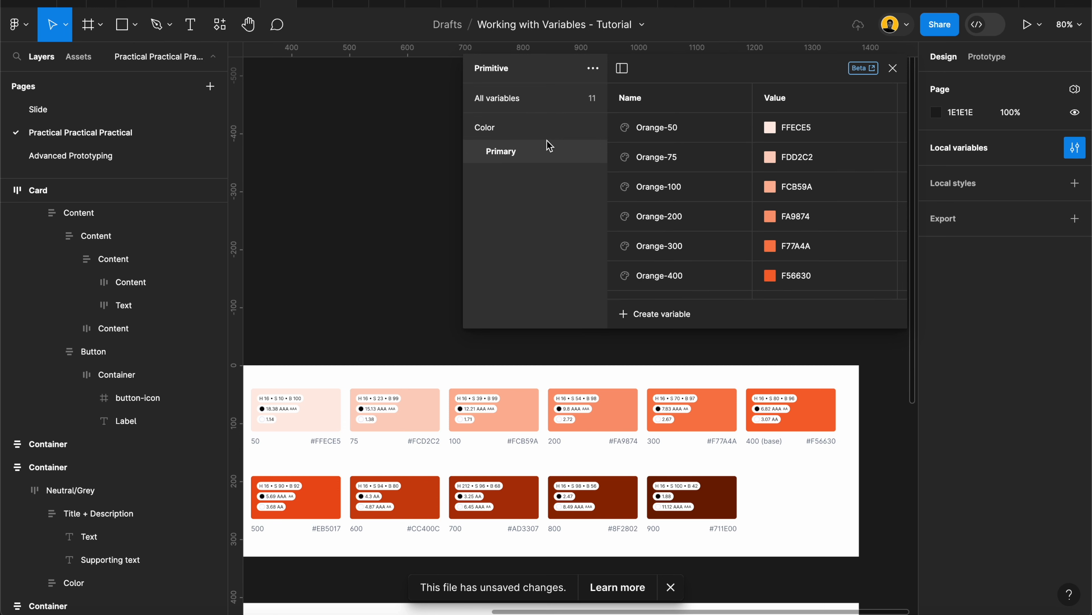
scroll(576, 446, down, 5)
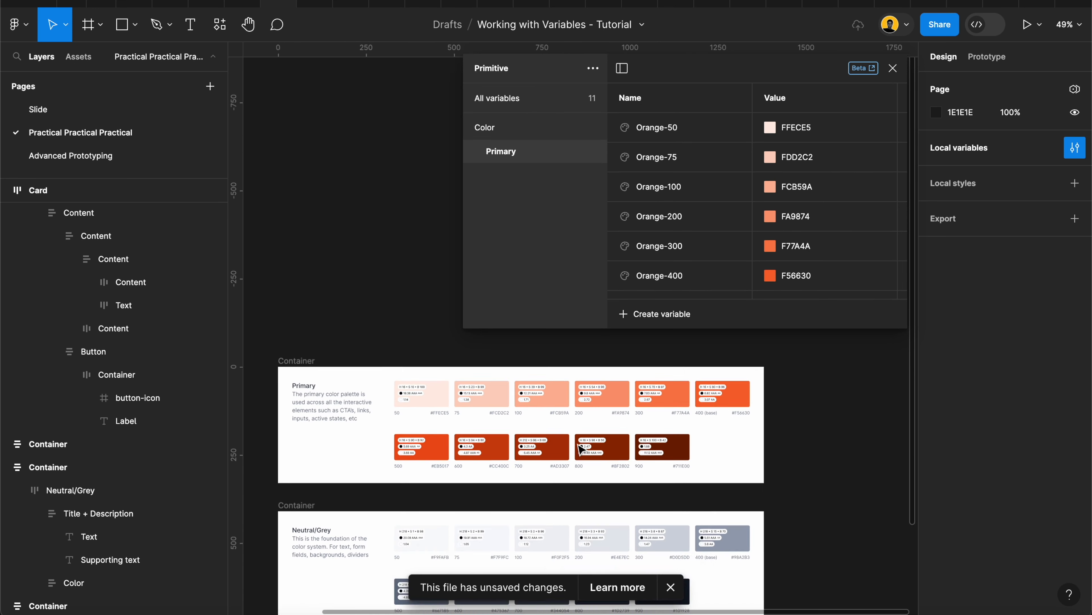
scroll(435, 470, up, 2)
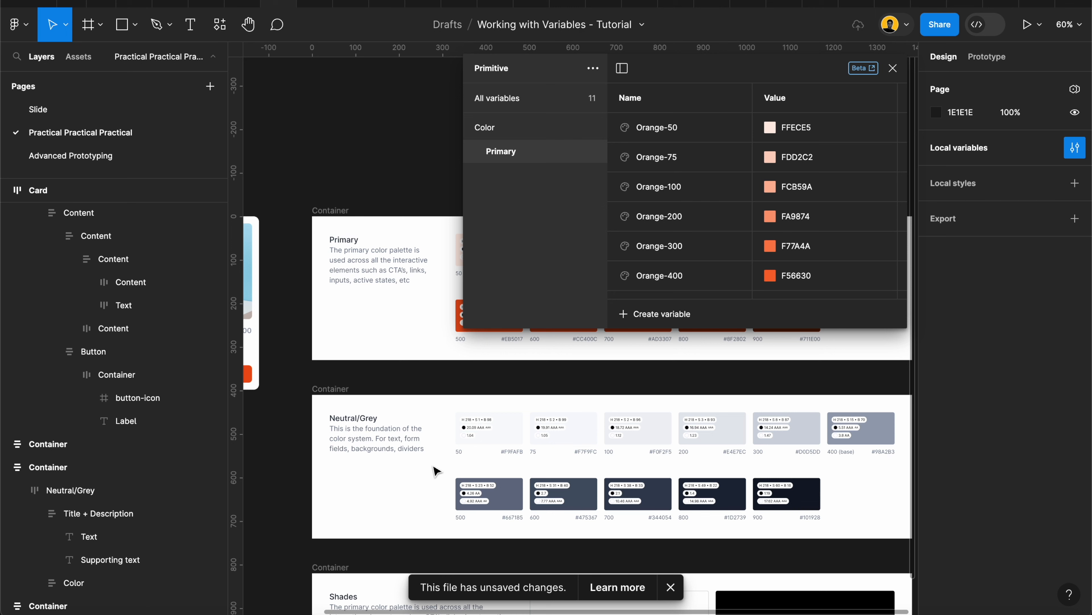
scroll(684, 208, down, 1)
scroll(684, 209, down, 3)
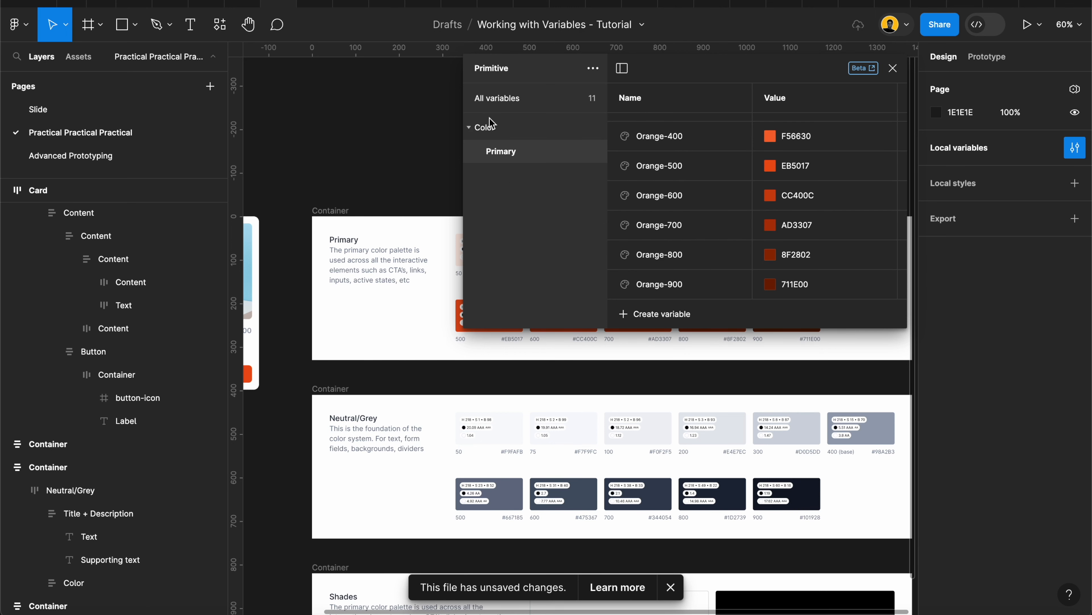
click(490, 129)
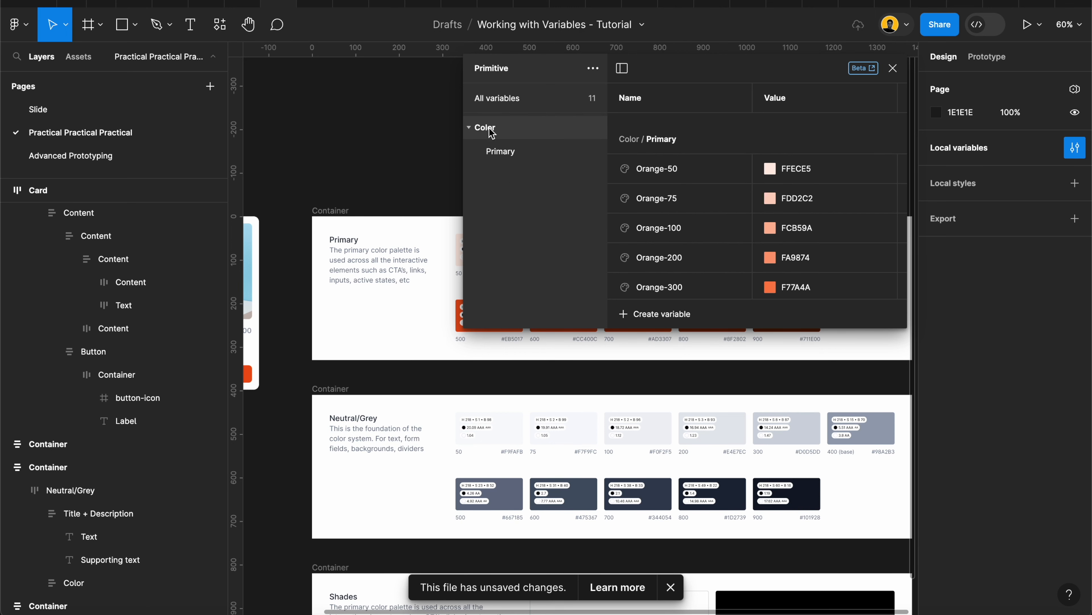
click(504, 156)
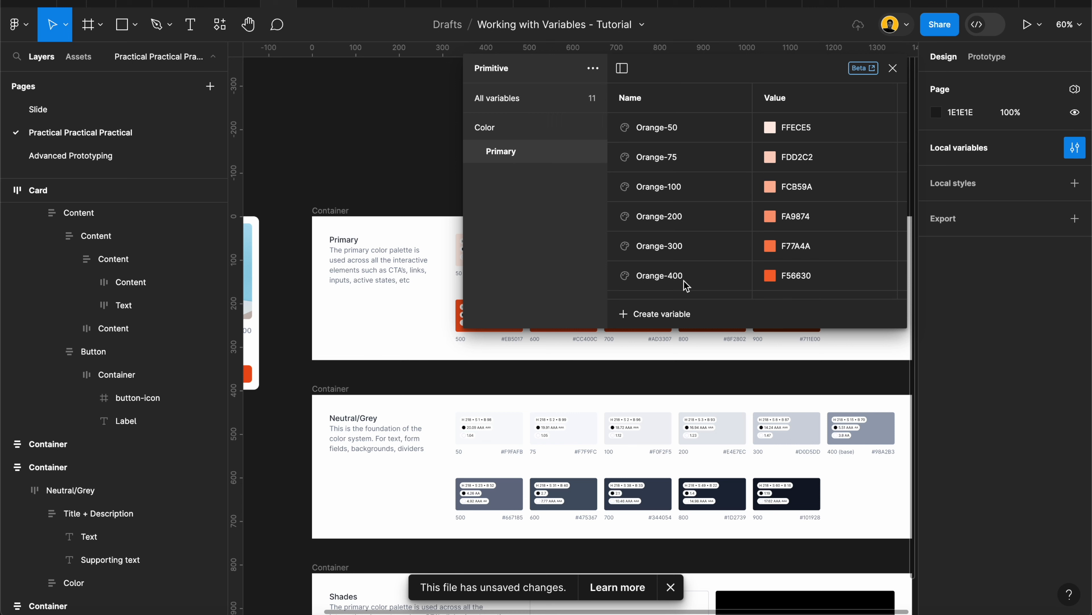
scroll(663, 258, down, 3)
click(646, 323)
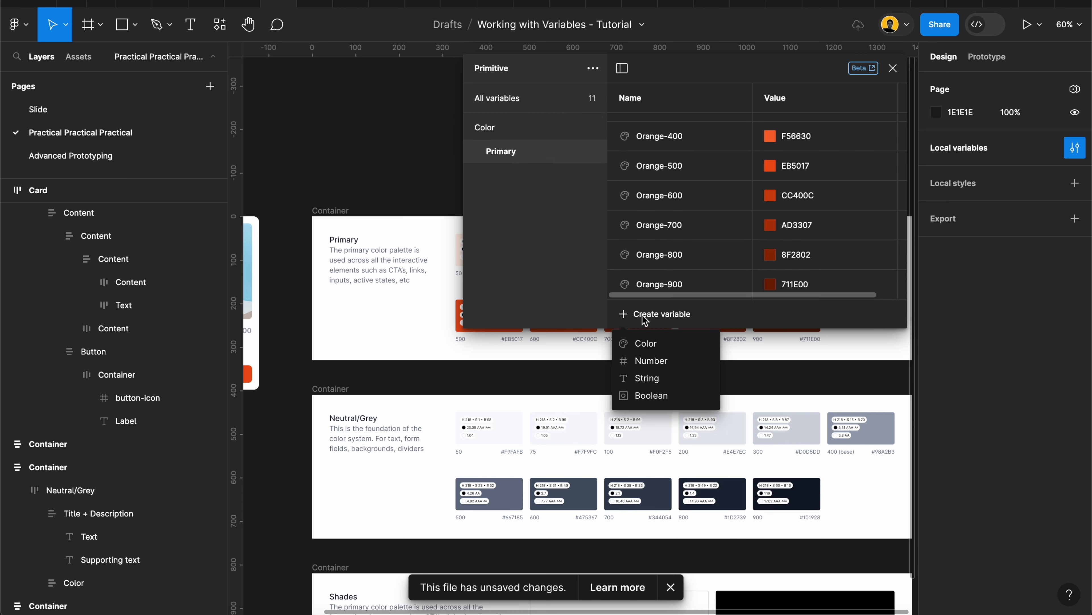
click(653, 344)
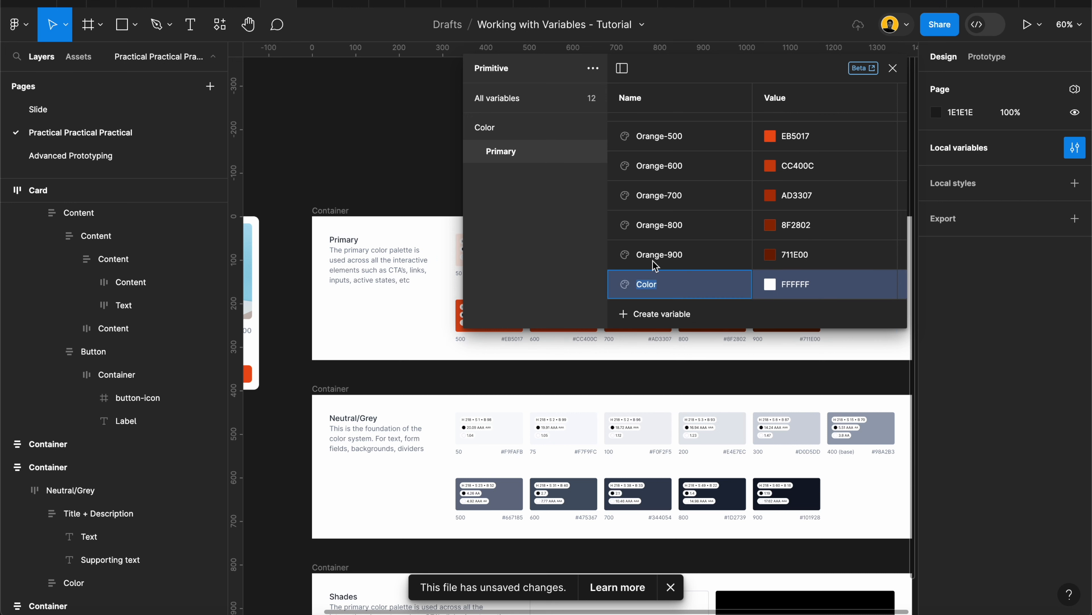
right_click(689, 285)
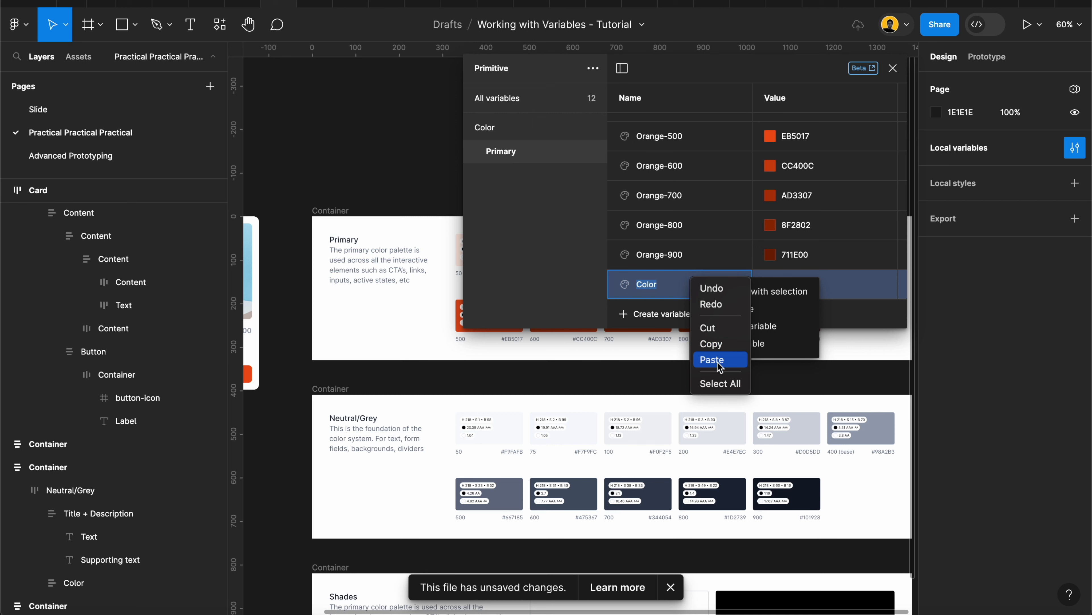
click(613, 301)
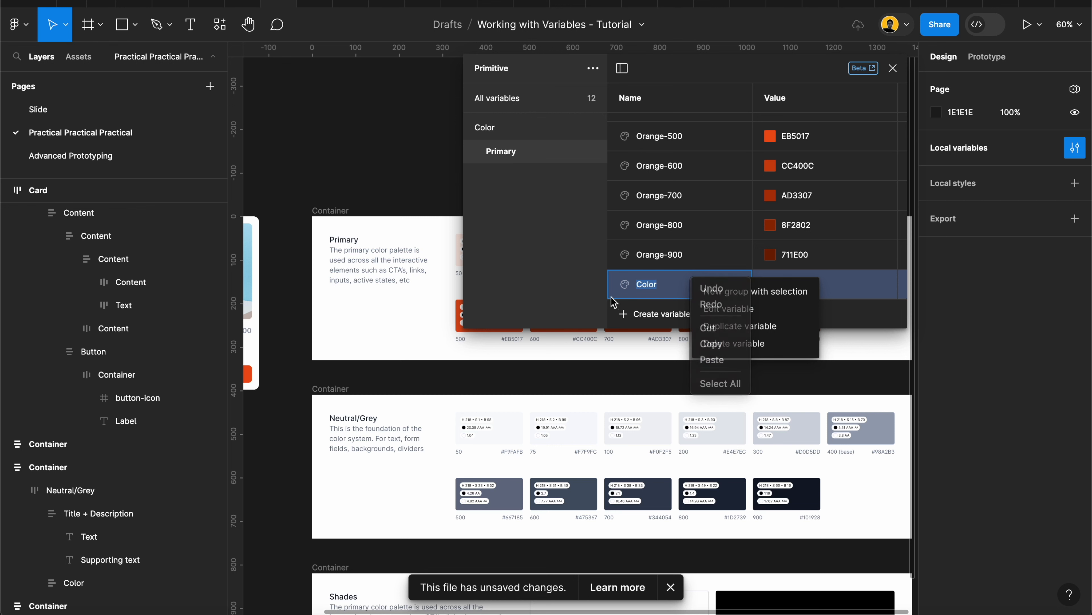
click(731, 343)
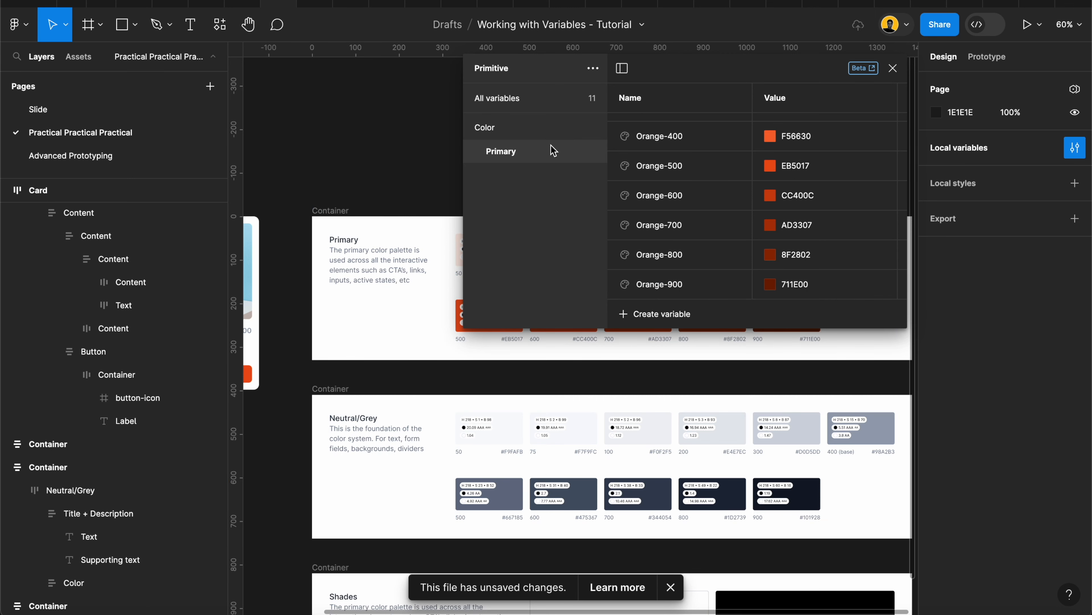
- Create a color variable named Grey-50 directly in the Color group
scroll(670, 183, up, 2)
scroll(669, 183, up, 1)
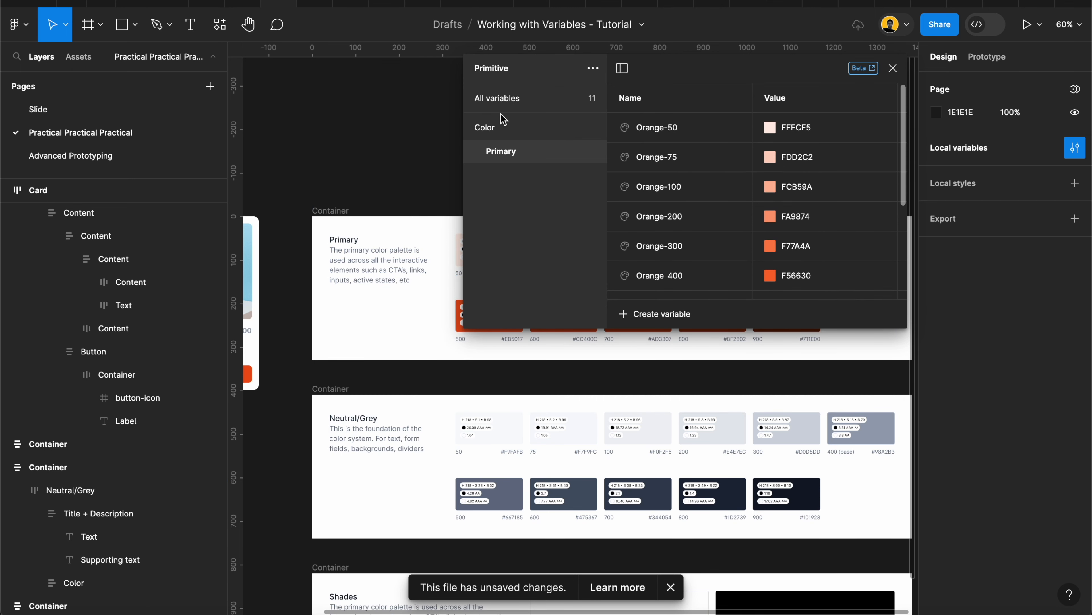
click(489, 129)
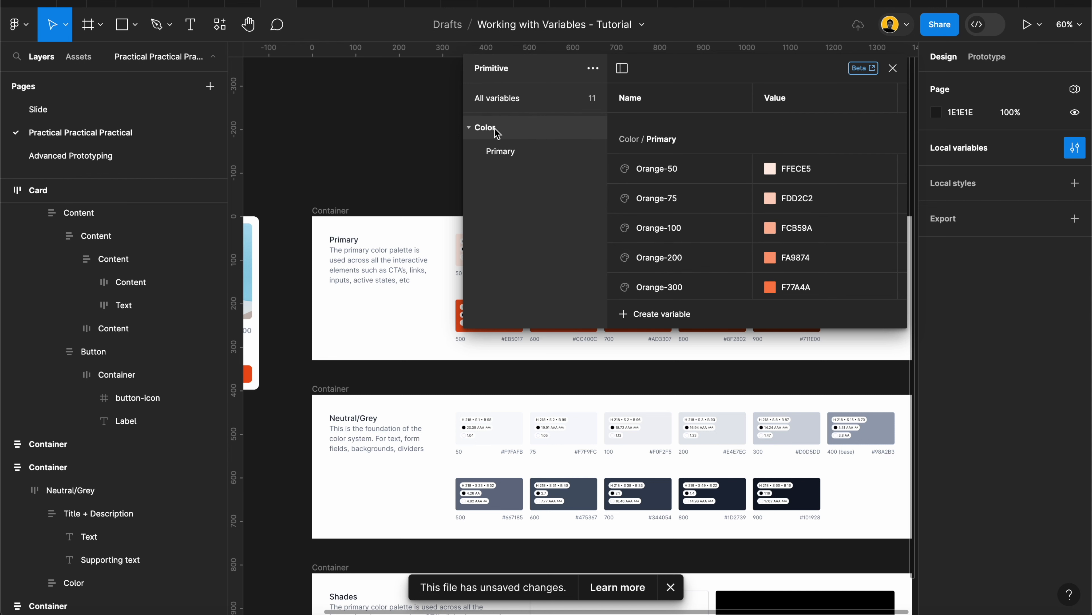
click(657, 314)
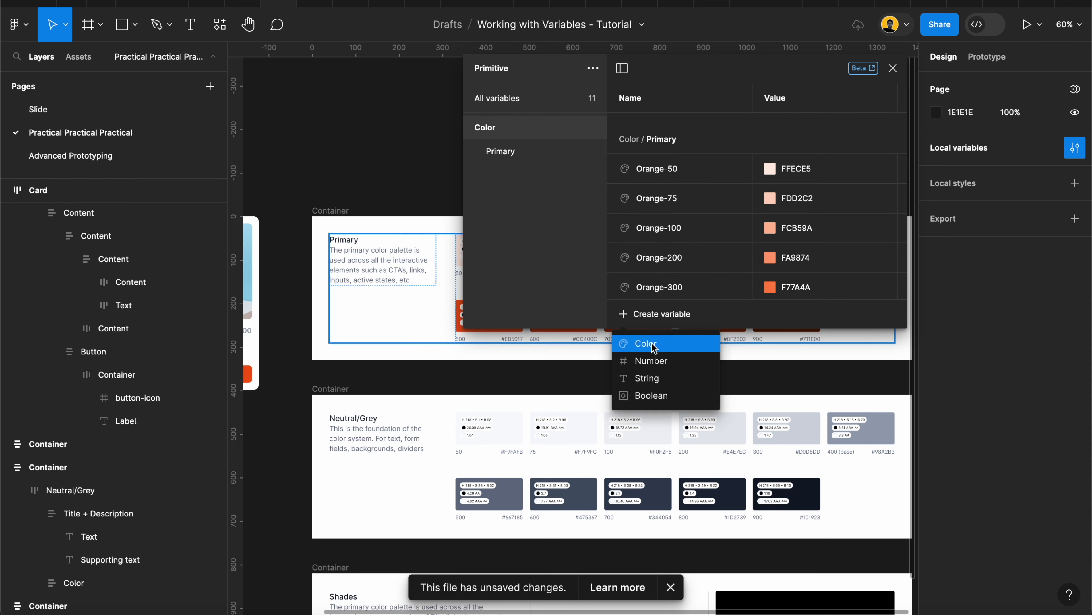
click(650, 343)
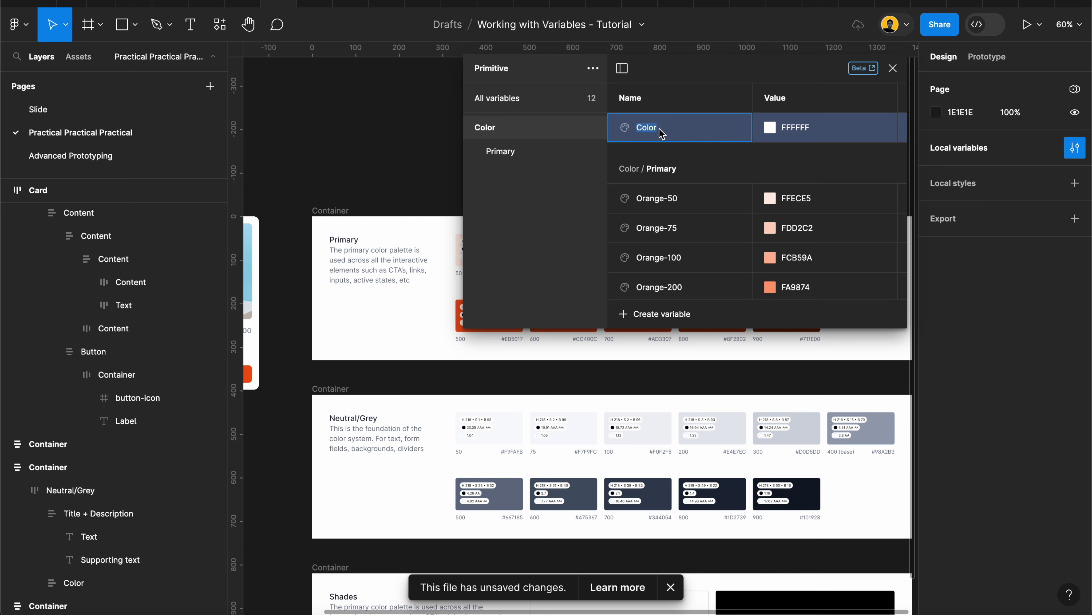
text(Grey-50)
key(Return)
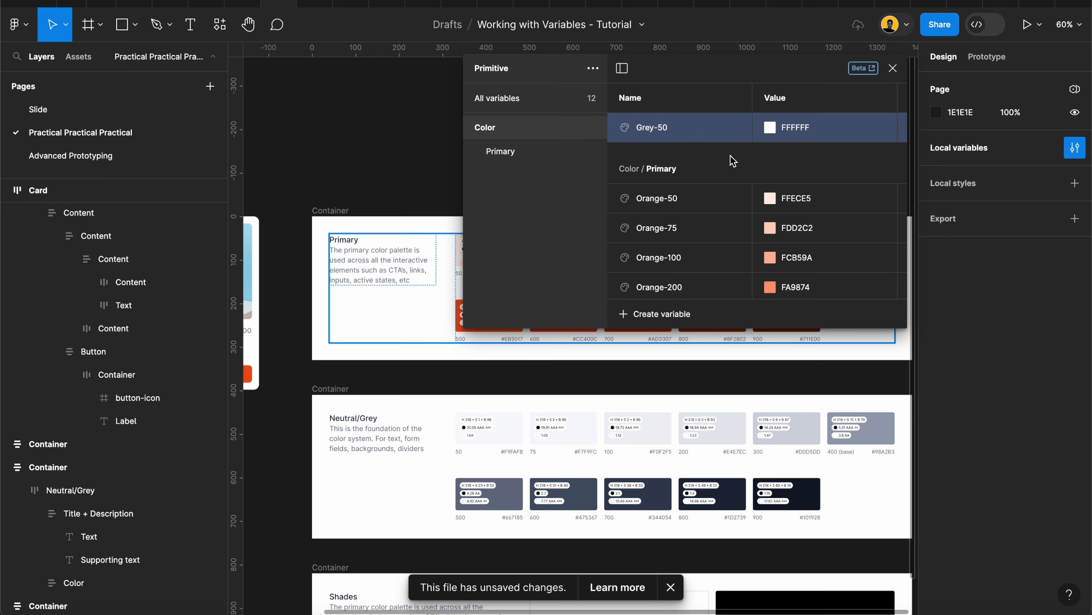
- Duplicate the Grey-50 variable ten times
key(ctrl+d)
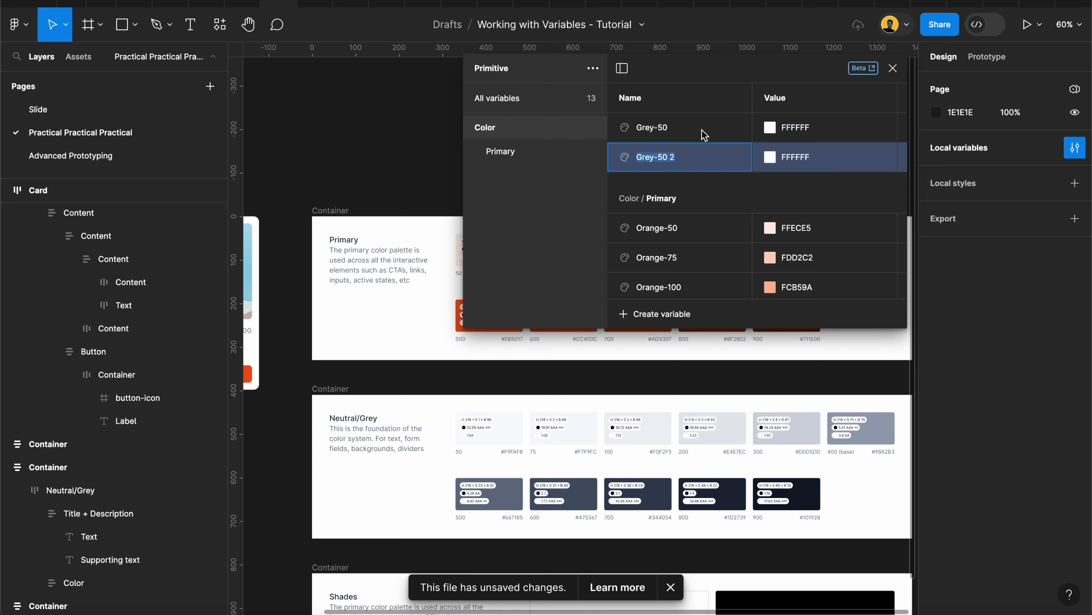
key(ctrl+d)
key(ctrl+d)
key(ctrl+d)
key(ctrl+d)
key(ctrl+d)
key(ctrl+d)
key(ctrl+d)
key(ctrl+d)
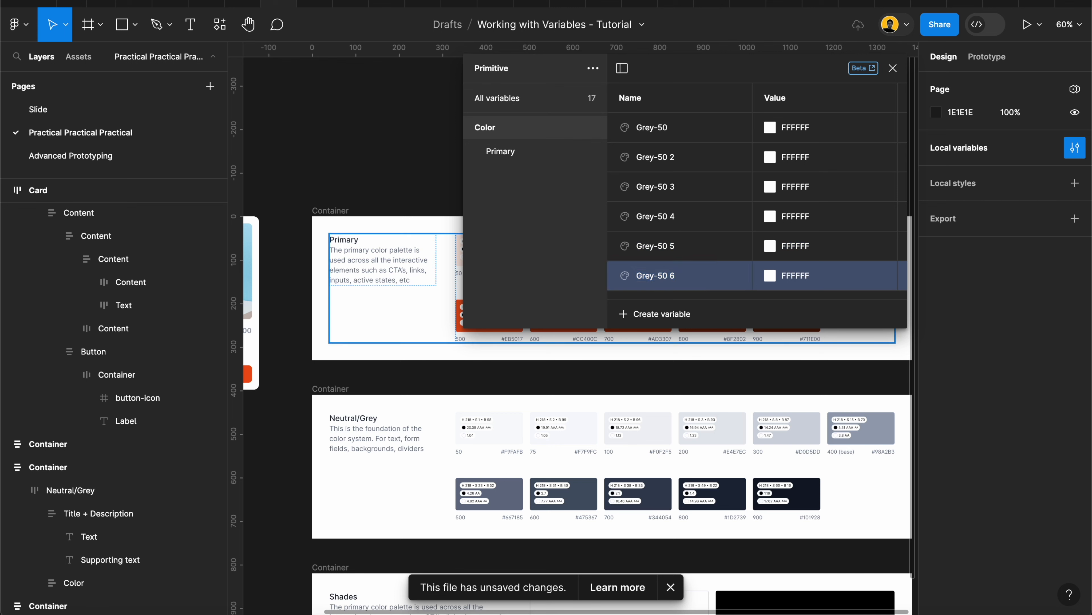
key(ctrl+d)
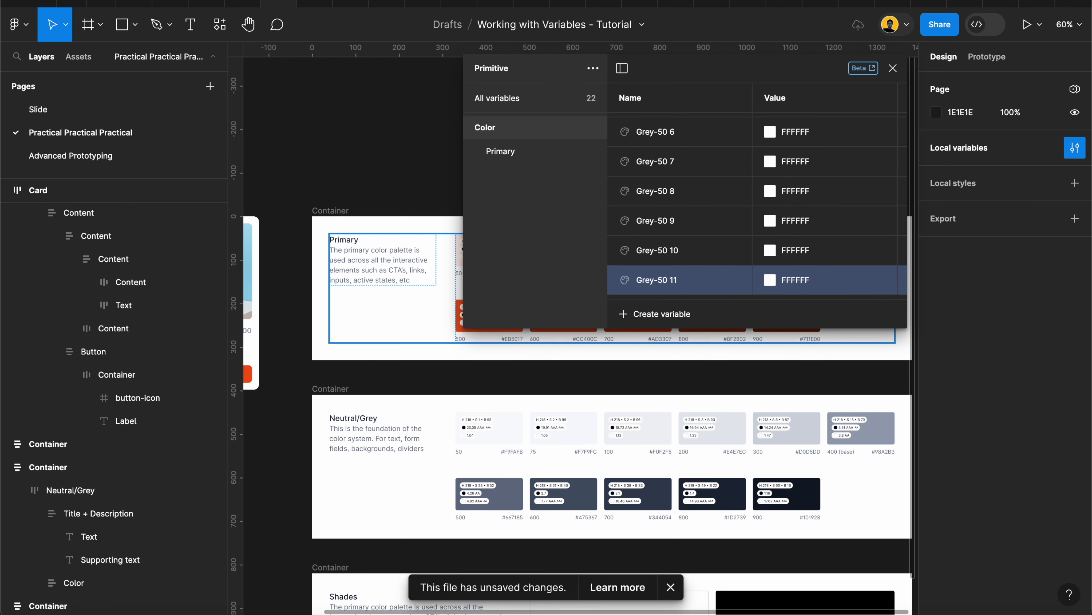
- Rename the first two duplicates of Grey-50 as Grey-75 and Grey-100
scroll(650, 194, up, 5)
click(692, 151)
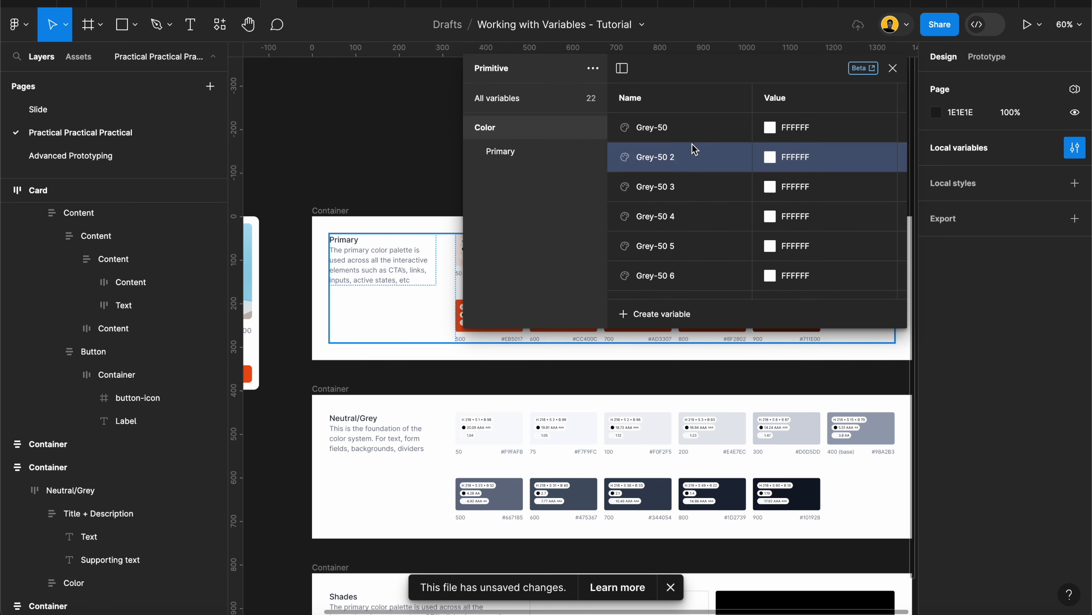
double_click(688, 161)
key(Right)
key(BackSpace)
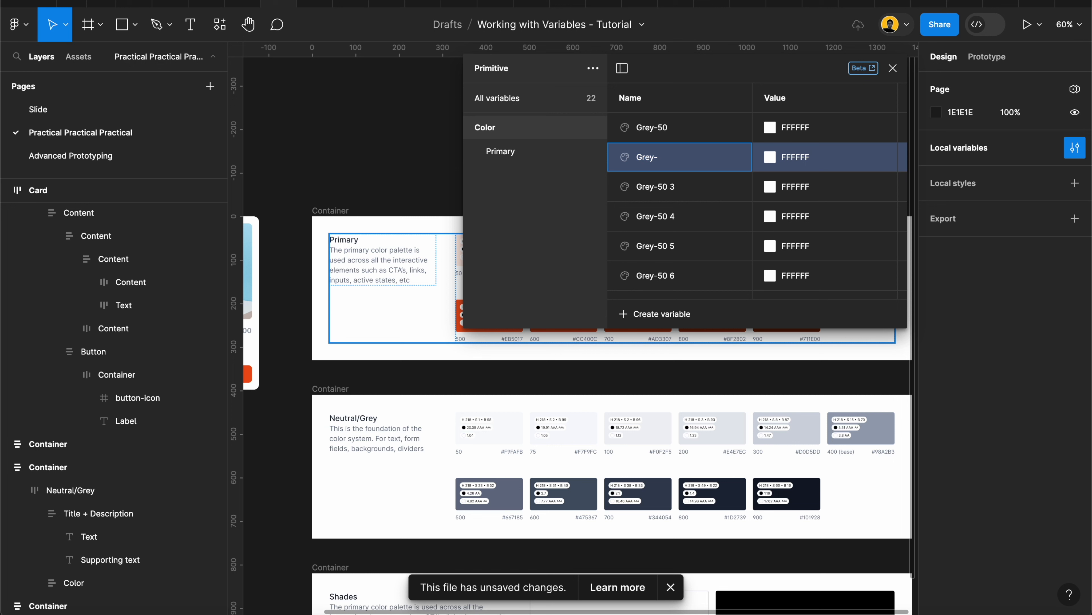
click(684, 191)
double_click(679, 186)
key(Right)
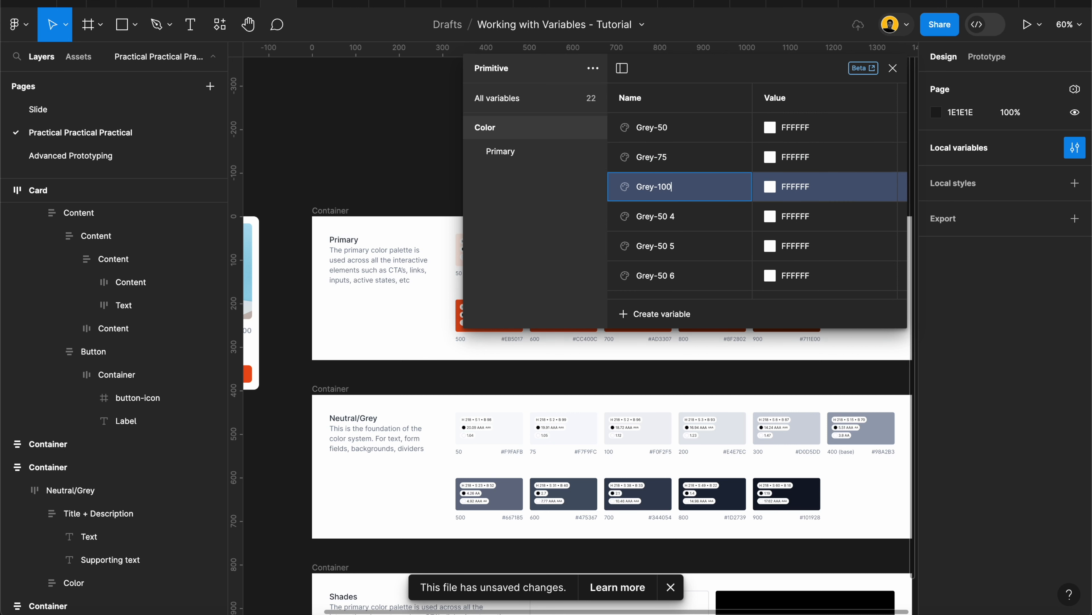
- Rename the duplicates Grey-50 4 and Grey-50 5 as Grey-200 and Grey-300
click(682, 213)
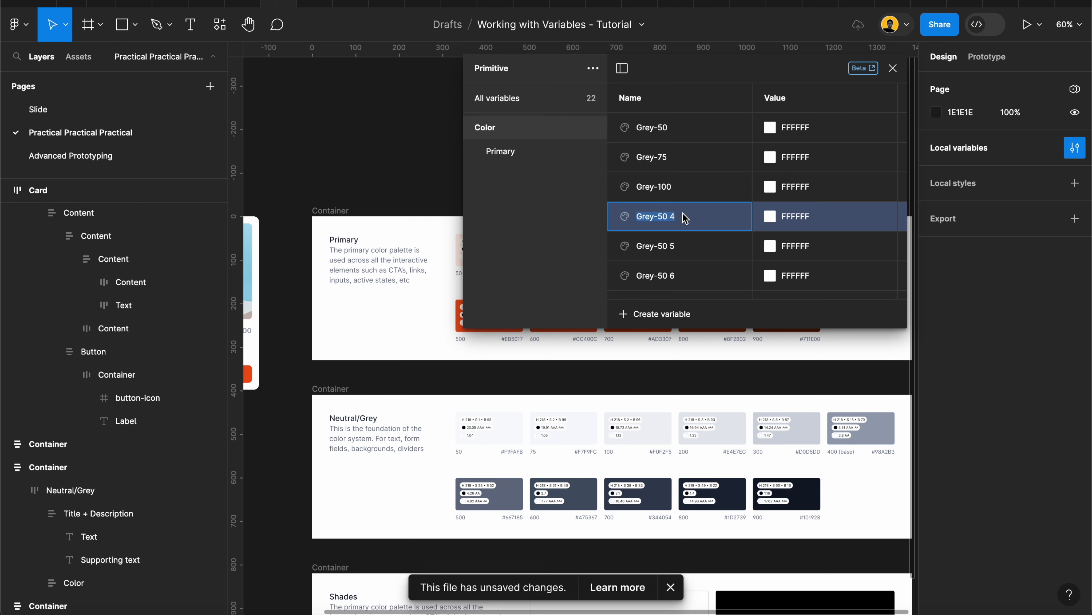
key(Right)
double_click(678, 251)
key(Right)
key(BackSpace)
key(BackSpace)
key(BackSpace)
key(BackSpace)
text(300)
- Rename the duplicate Grey-50 6 as Grey-400
scroll(684, 219, down, 2)
double_click(685, 209)
key(Right)
key(BackSpace)
key(BackSpace)
key(BackSpace)
key(BackSpace)
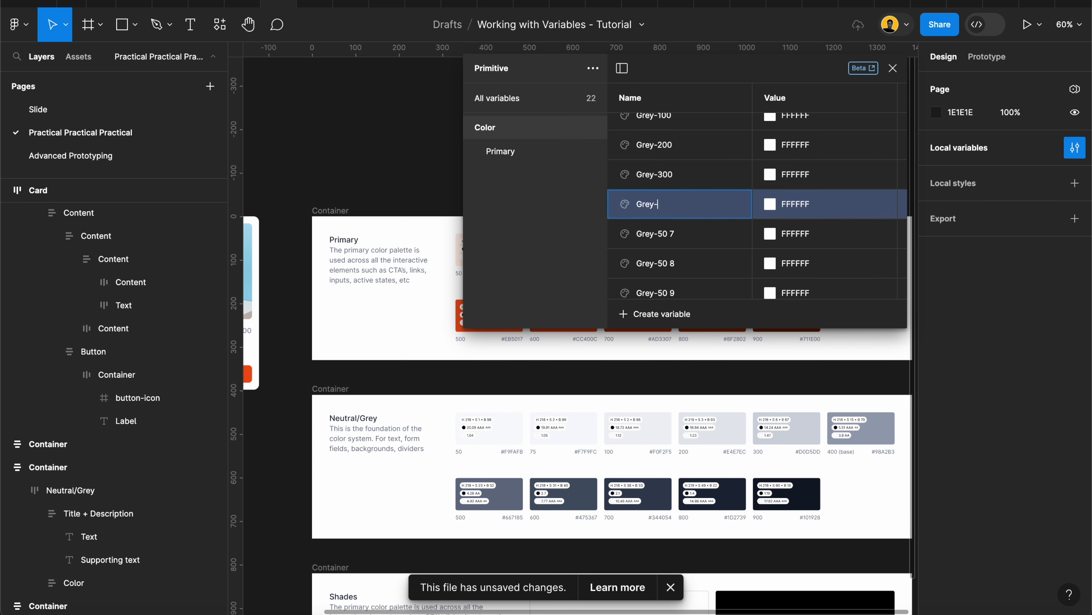
text(400)
- Rename the duplicate Grey-50 7 as Grey-500
double_click(689, 235)
key(Right)
key(BackSpace)
key(BackSpace)
key(BackSpace)
key(BackSpace)
text(500)
- Rename the duplicate Grey-50 8 as Grey-600
double_click(689, 263)
key(Right)
key(BackSpace)
key(BackSpace)
key(BackSpace)
key(BackSpace)
text(600)
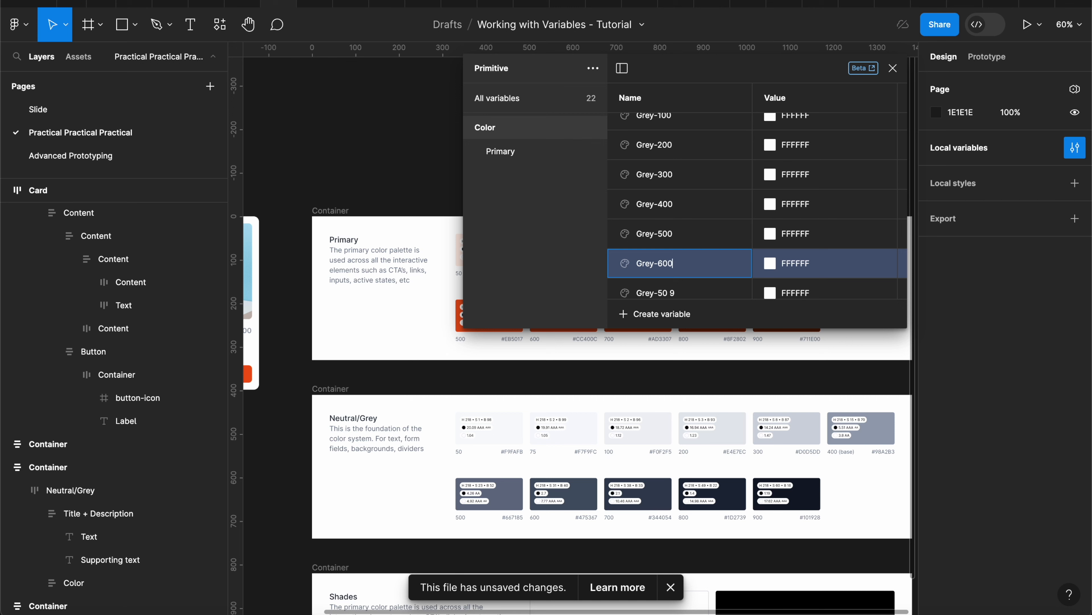
- Rename the duplicate Grey-50 9 as Grey-700
double_click(686, 292)
key(Right)
key(BackSpace)
key(BackSpace)
key(BackSpace)
key(BackSpace)
text(700)
- Rename the duplicate Grey-50 10 as Grey-800
double_click(684, 239)
key(Right)
key(BackSpace)
key(BackSpace)
key(BackSpace)
key(BackSpace)
key(BackSpace)
text(800)
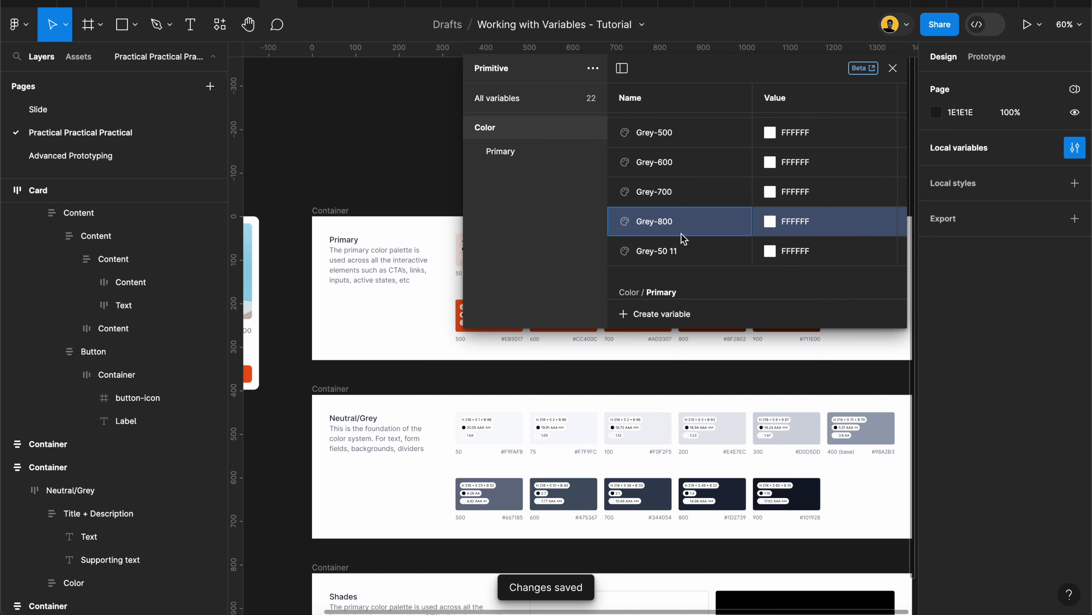
- Rename the last duplicate, Grey-50 11, as Grey-900
double_click(682, 250)
key(Right)
key(BackSpace)
key(BackSpace)
key(BackSpace)
key(BackSpace)
key(BackSpace)
text(900)
- Set the Grey-50 variable to F9FAFB by sampling the 50 swatch of the Neutral/Grey palette
scroll(698, 224, up, 5)
click(770, 127)
click(784, 363)
click(507, 428)
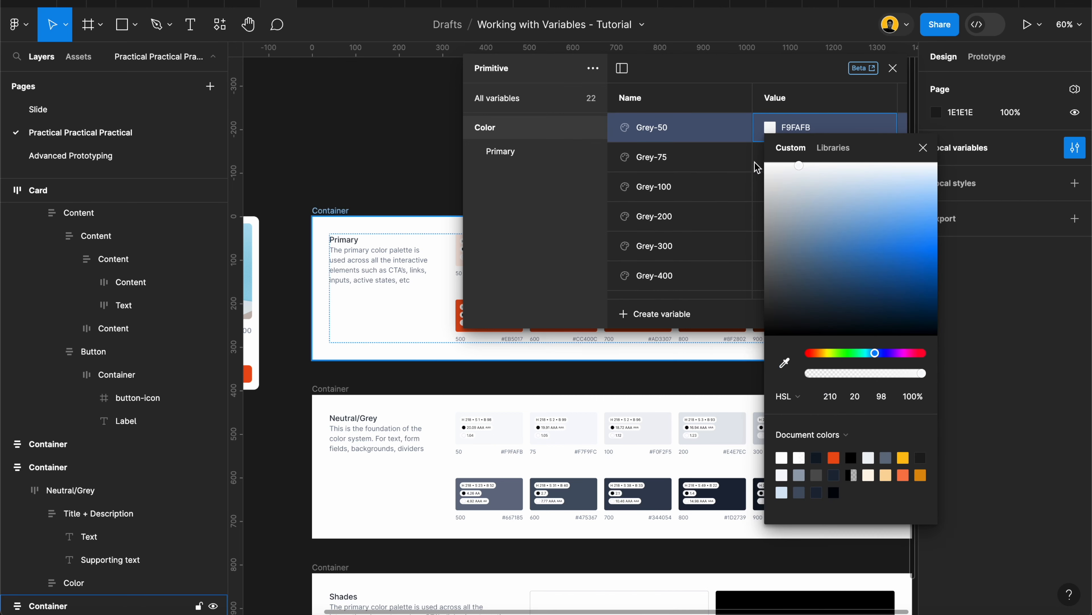
- Set Grey-75 to F7F9FC and Grey-100 to F0F2F5 by sampling the 75 and 100 swatches of the Neutral/Grey palette
click(770, 156)
click(785, 392)
click(563, 428)
click(770, 186)
click(785, 422)
click(636, 428)
- Set Grey-200 to E4E7EC and Grey-300 to D0D5DD by sampling the matching Neutral/Grey swatches
click(770, 216)
click(785, 444)
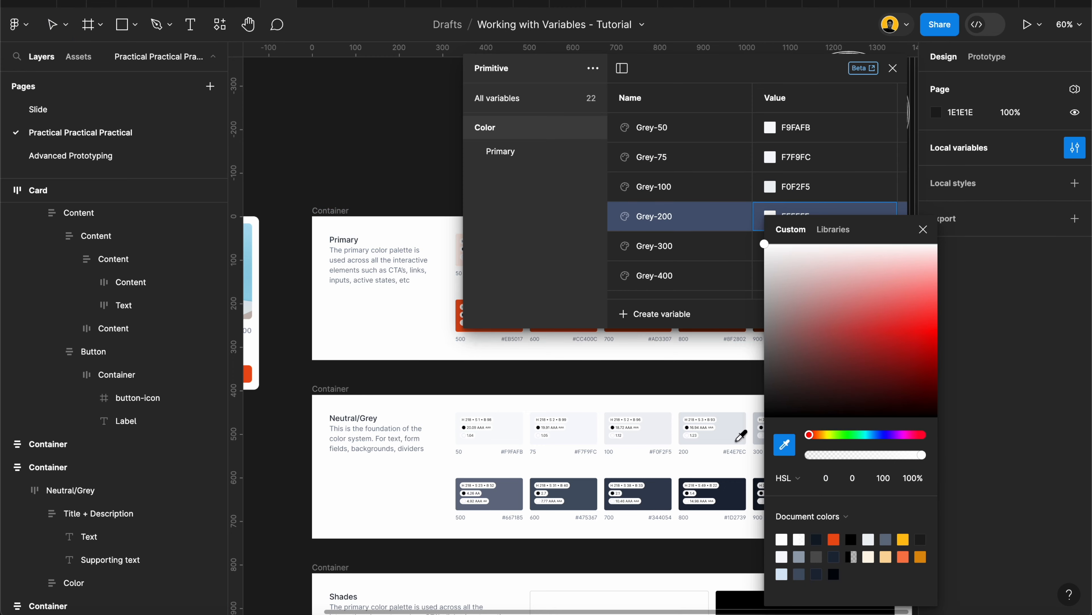
click(736, 440)
scroll(731, 426, right, 4)
click(819, 177)
click(770, 246)
click(785, 443)
click(639, 424)
click(708, 265)
- Set Grey-400 to 98A2B3 and Grey-500 to 667185 by sampling their swatches in the Neutral/Grey palette
click(766, 278)
click(785, 444)
click(719, 418)
scroll(769, 186, down, 3)
click(770, 182)
click(784, 415)
click(346, 481)
- Set Grey-600 to 475367 and Grey-700 to 344054 by sampling their Neutral/Grey swatches
click(770, 210)
click(786, 439)
click(395, 481)
scroll(727, 234, down, 2)
click(770, 161)
click(785, 391)
click(471, 481)
- Set Grey-800 to 1D2739 and Grey-900 to 101928 by sampling the last two Neutral/Grey swatches
click(770, 190)
click(785, 426)
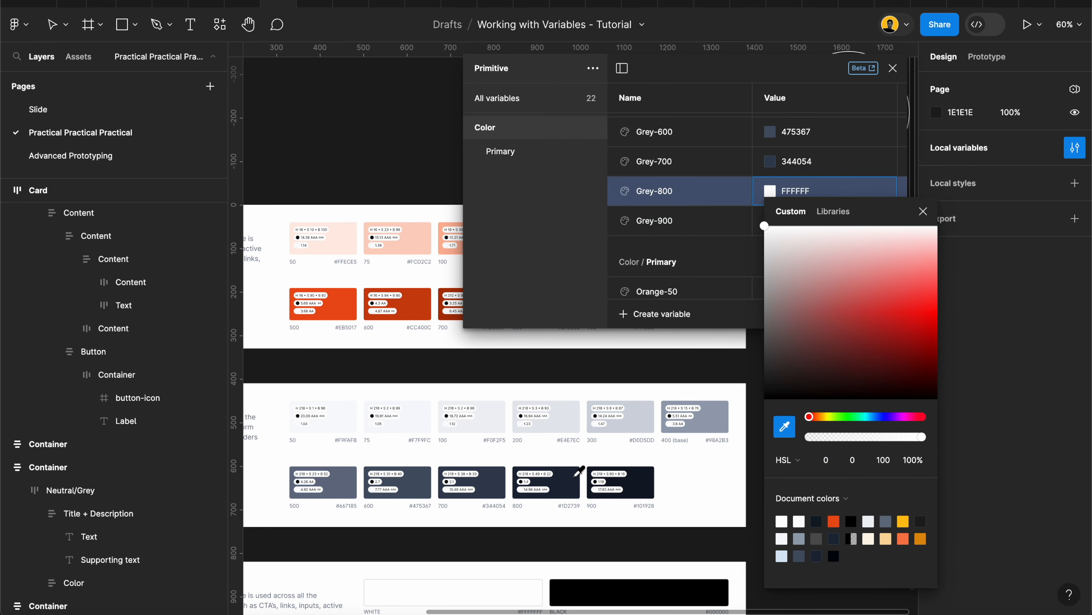
click(578, 471)
click(770, 220)
click(785, 426)
click(620, 480)
click(789, 238)
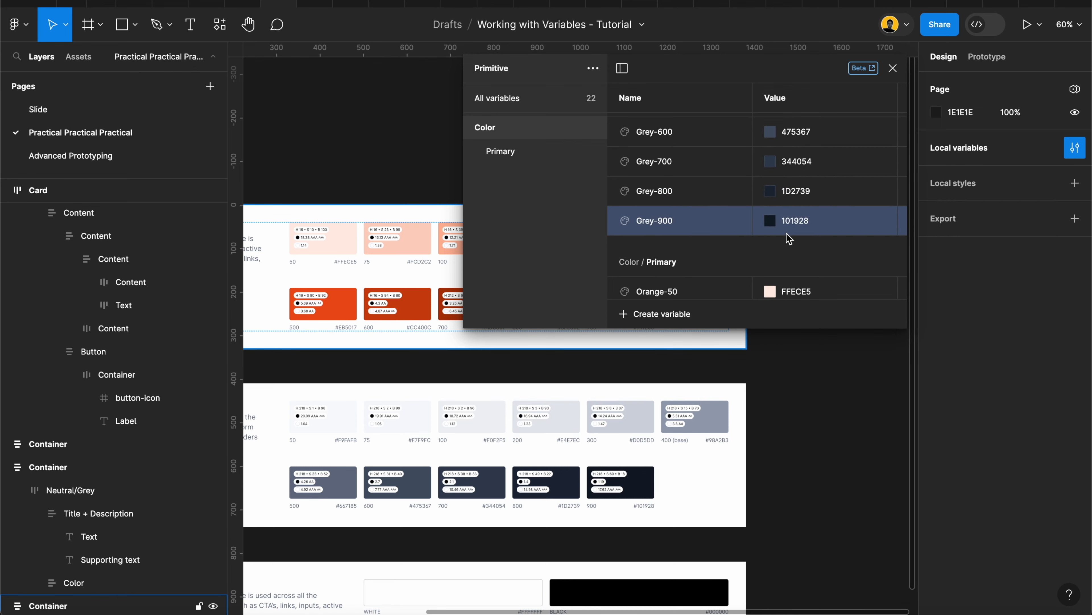
- Put all variables from Grey-50 to Grey-900 into a new group inside Color
scroll(791, 236, up, 5)
scroll(810, 268, down, 2)
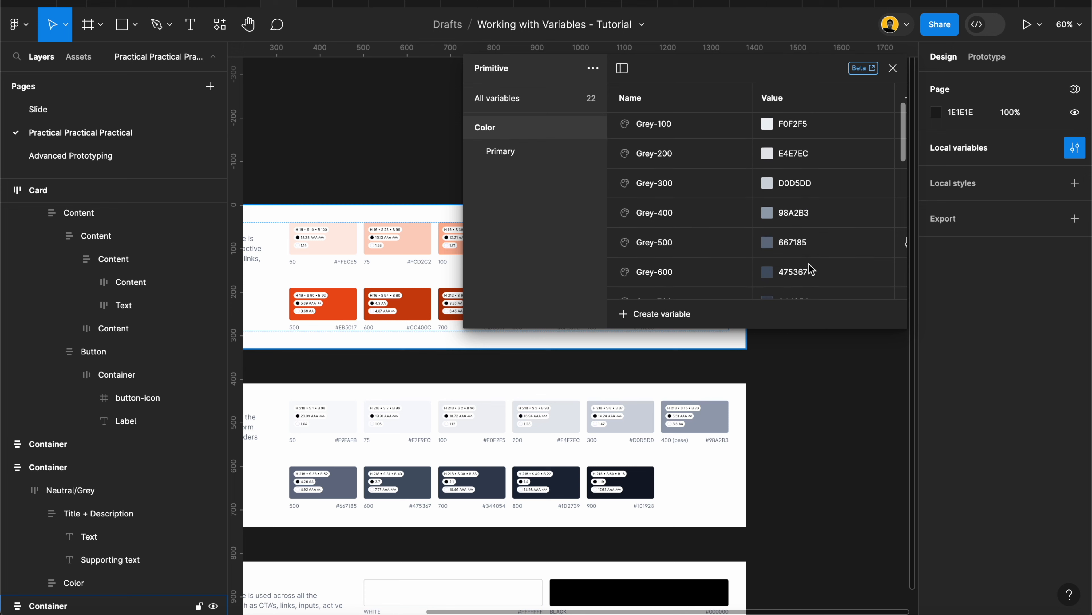
scroll(810, 268, up, 2)
scroll(810, 269, down, 5)
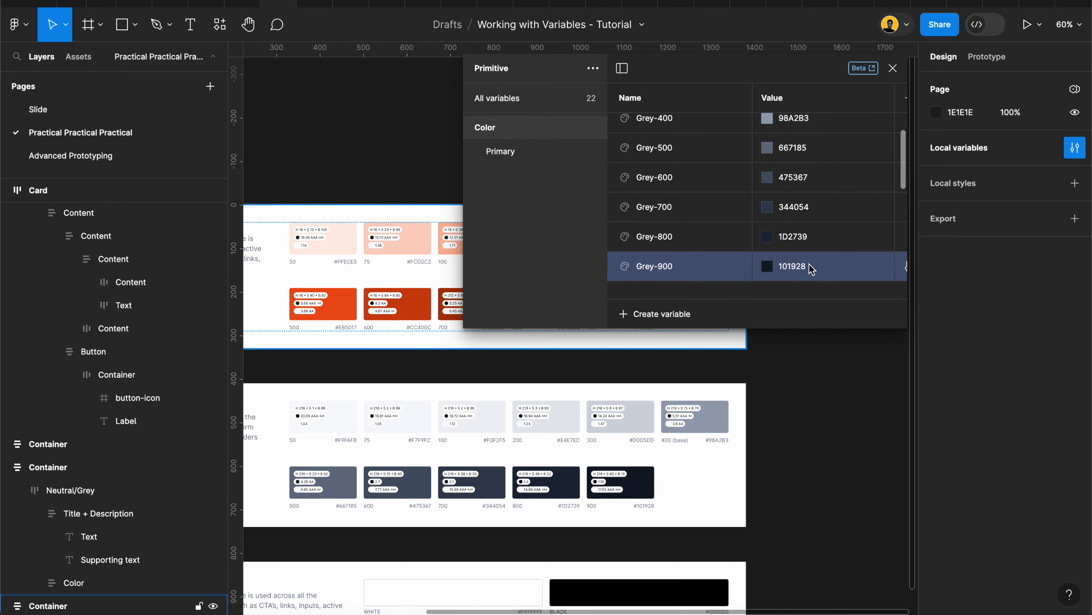
scroll(809, 271, up, 5)
click(669, 128)
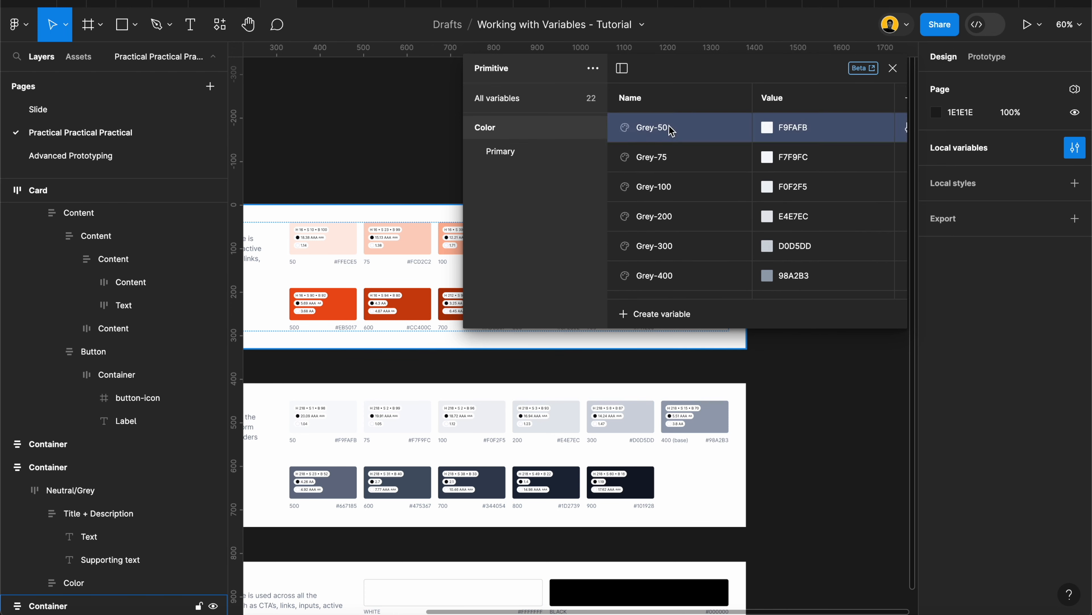
scroll(670, 132, down, 7)
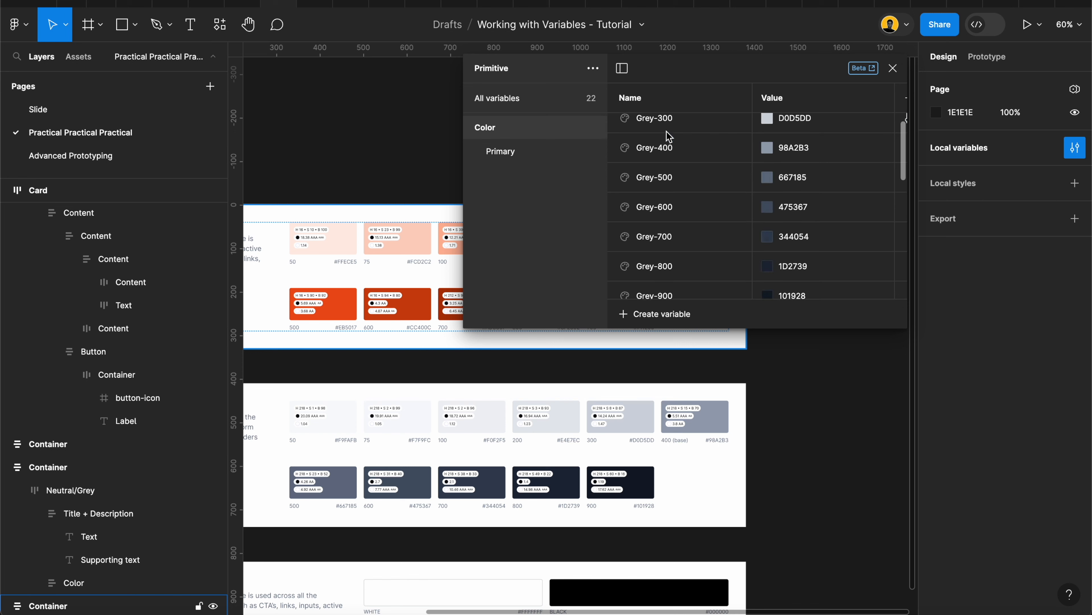
shift+click(661, 162)
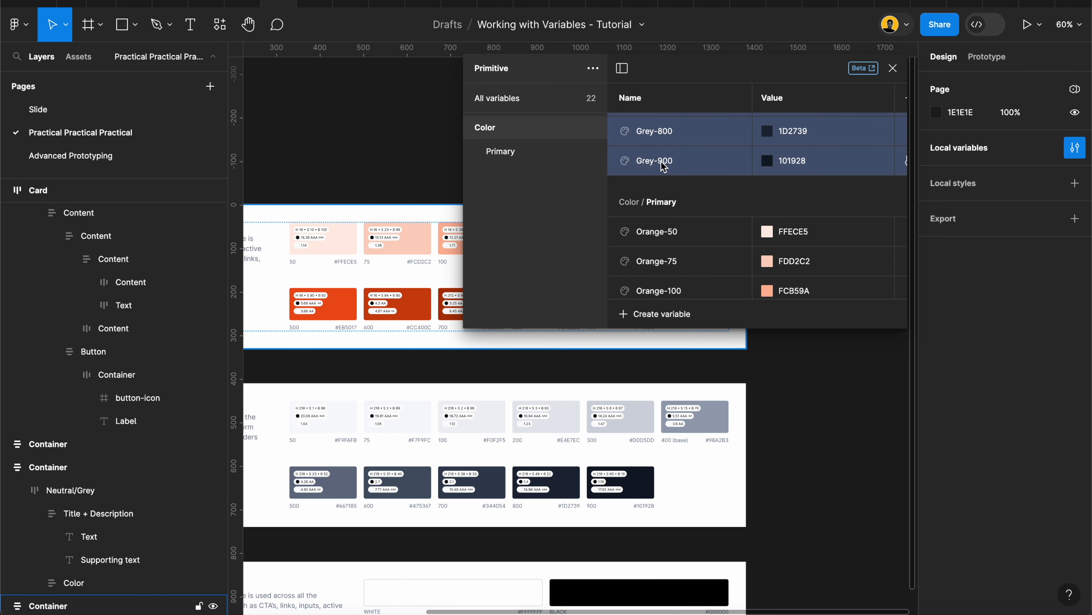
scroll(662, 162, up, 3)
right_click(662, 162)
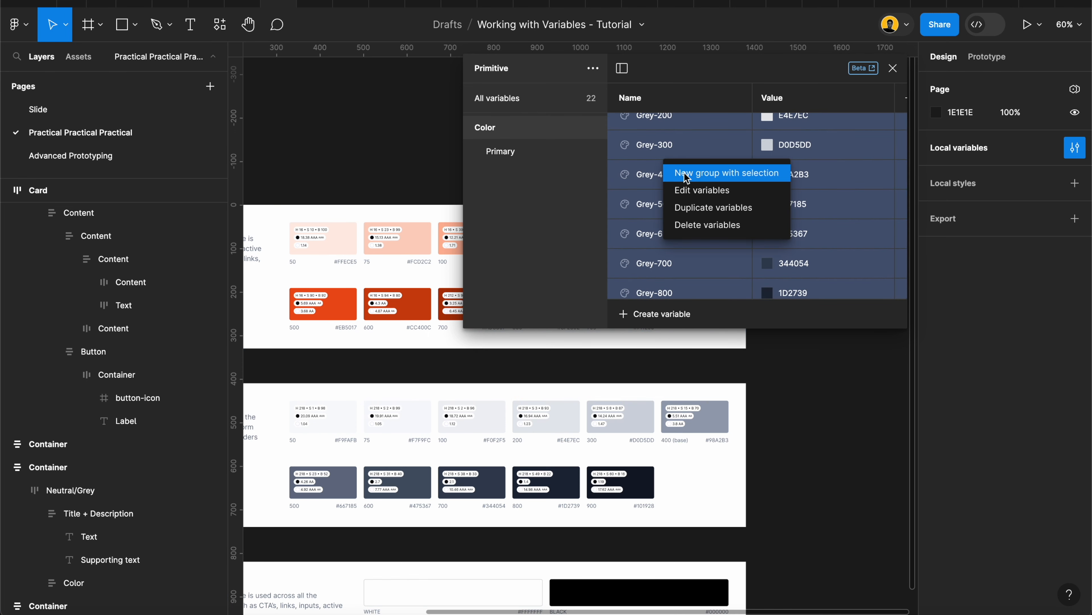
click(684, 169)
- Name the new group of grey variables Grey
double_click(511, 174)
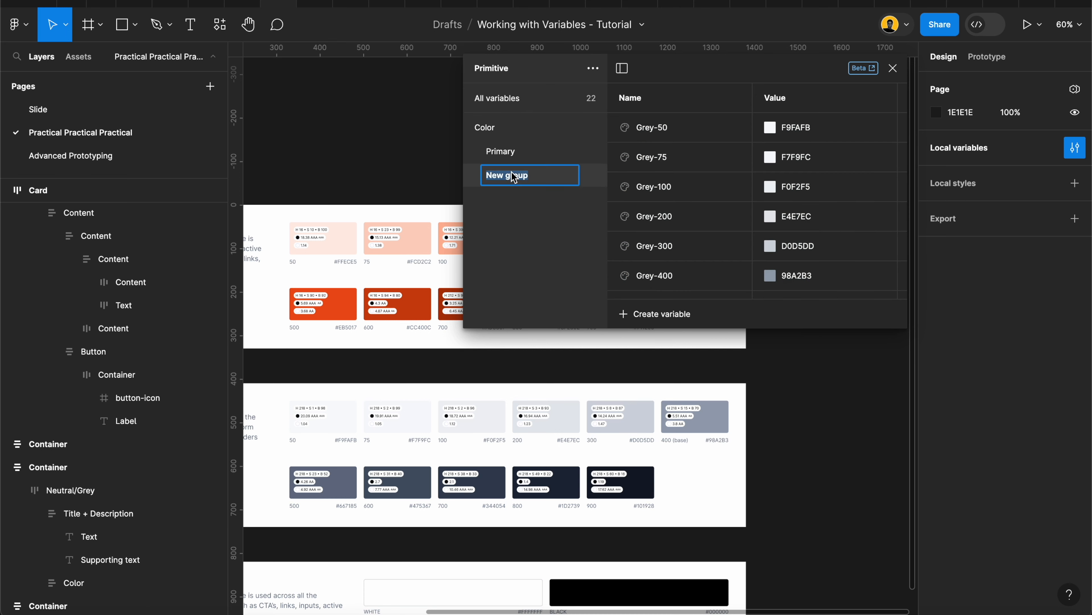
text(Grey)
key(Return)
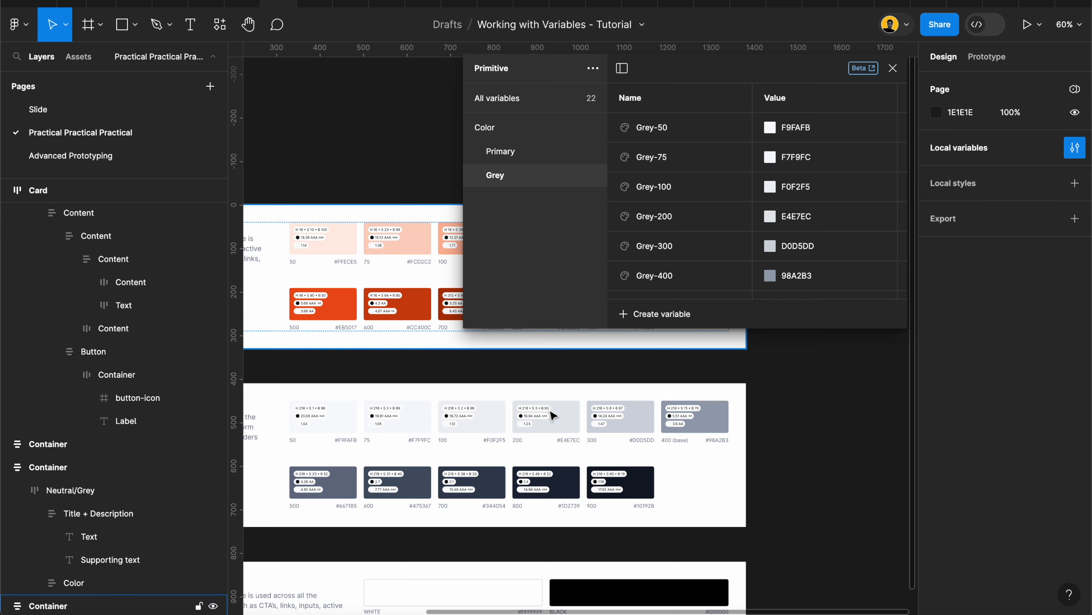
- Create a color variable named White with value FFFFFF in the Color group
scroll(535, 337, down, 3)
scroll(534, 337, left, 3)
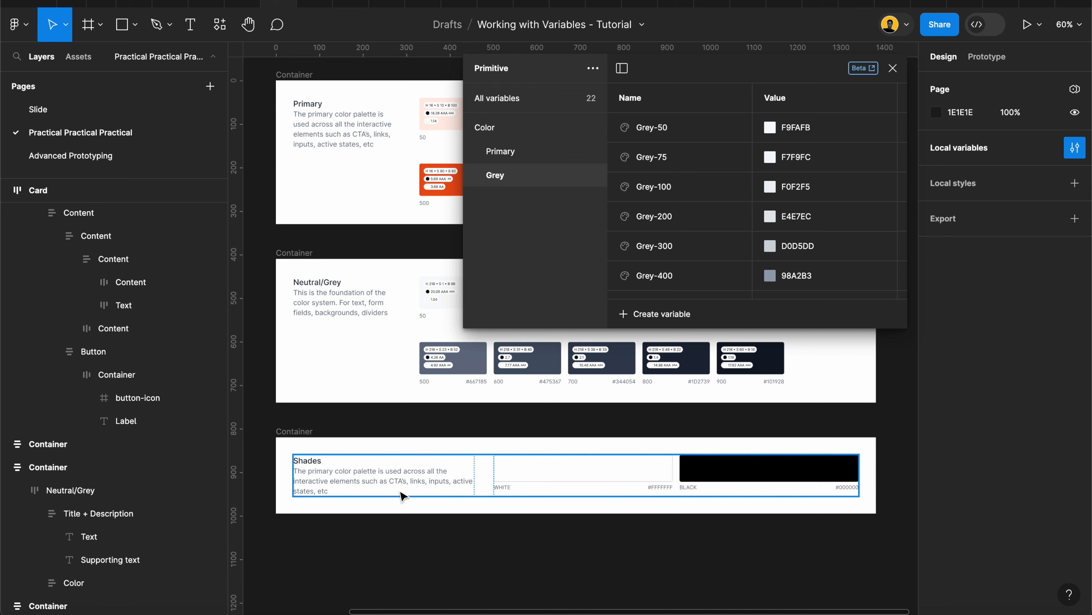
click(496, 129)
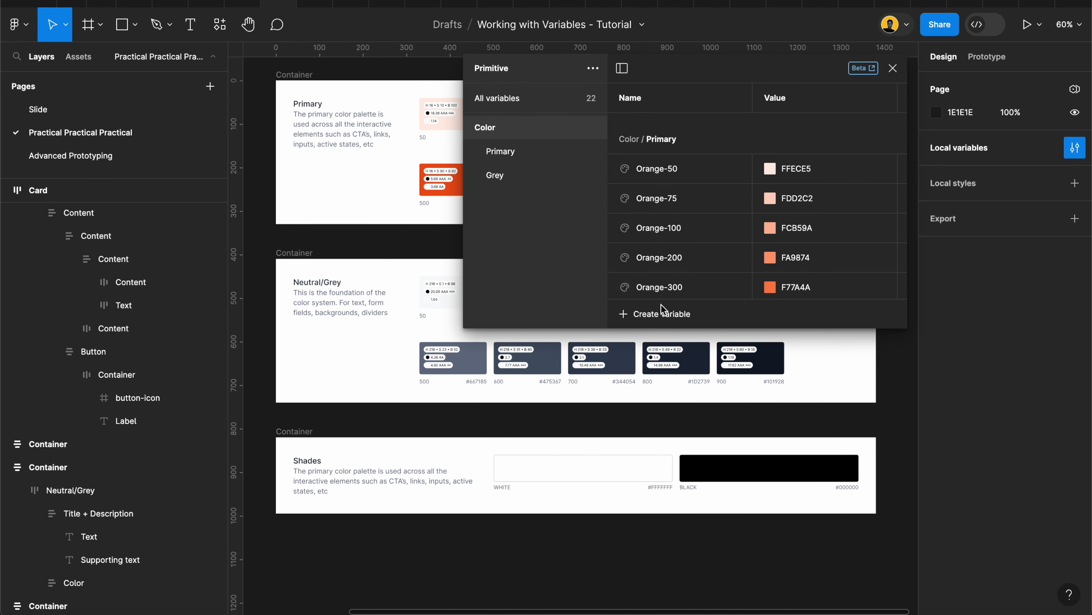
click(662, 315)
click(656, 344)
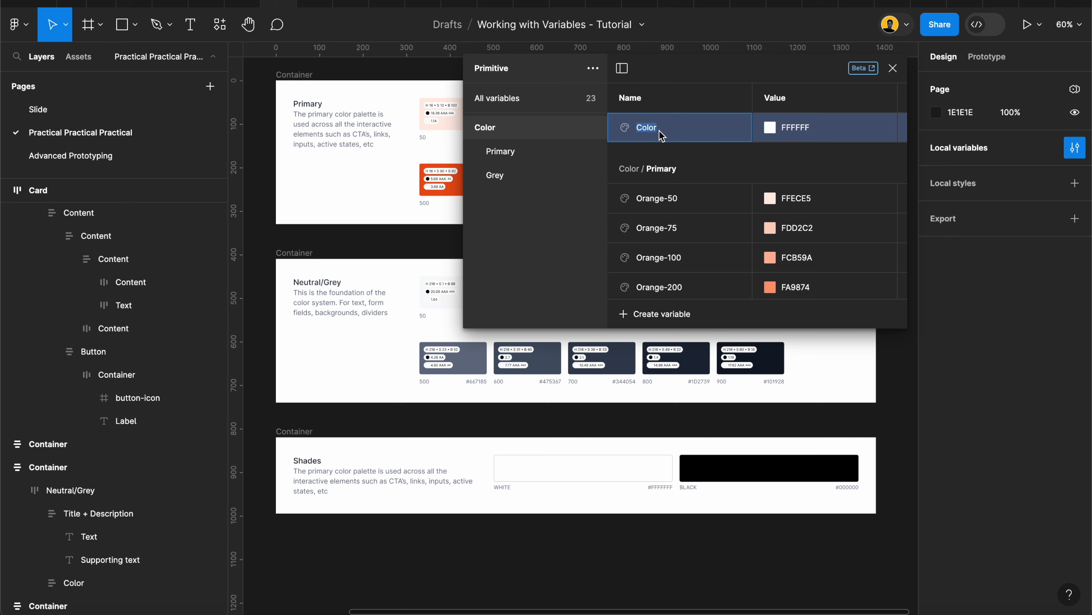
text(White)
key(Return)
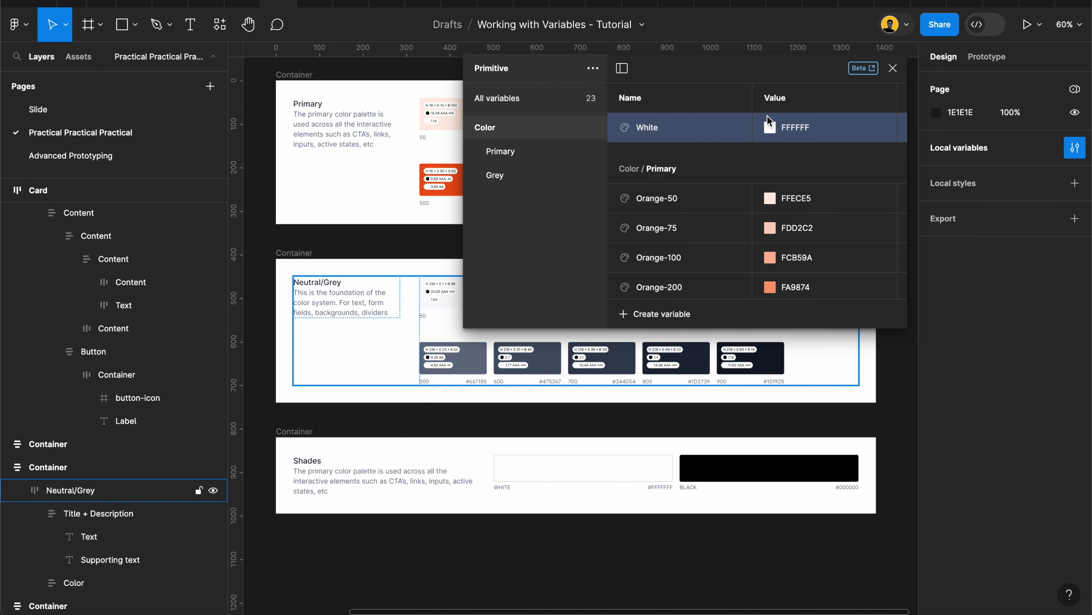
- Duplicate the White variable, rename the copy Black and set its value to 000000
key(ctrl+d)
double_click(682, 162)
text(Black)
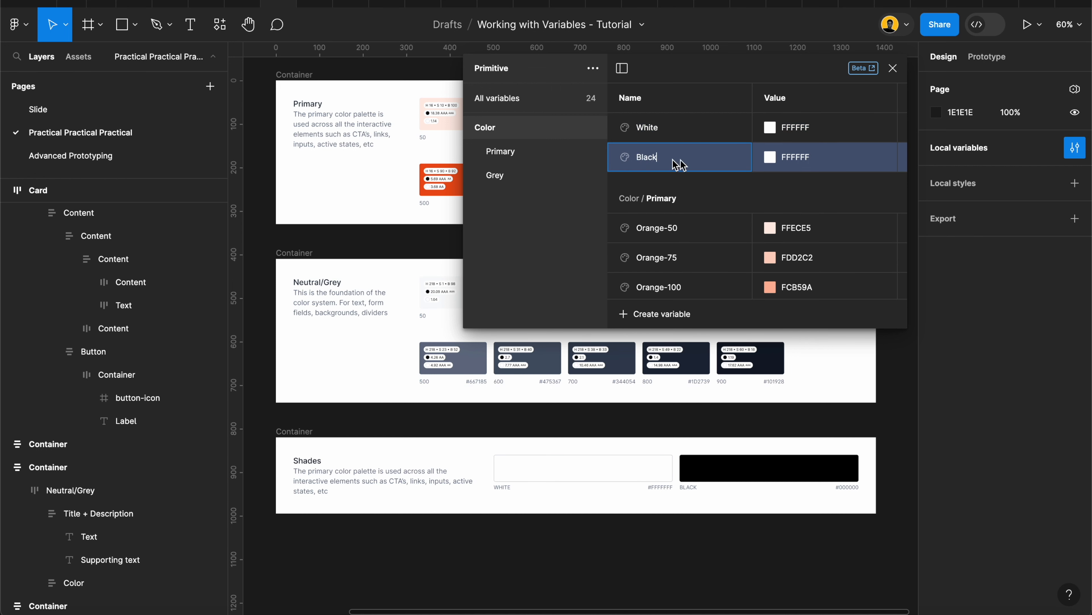
double_click(798, 158)
click(798, 158)
double_click(798, 158)
text(000000)
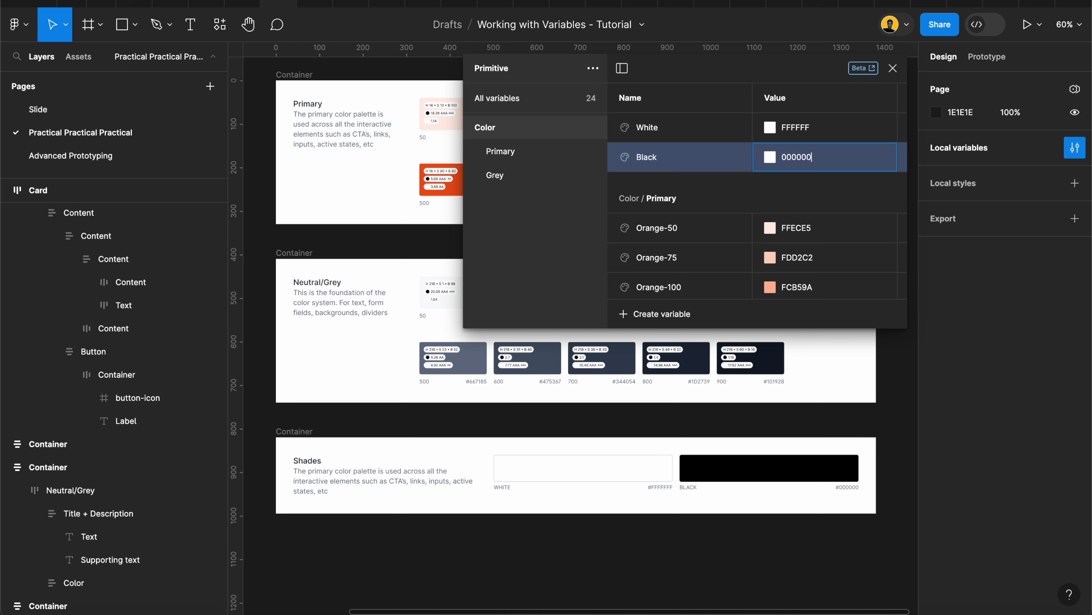
key(Return)
- Group the White and Black variables into a new group named Base inside Color
shift+click(650, 127)
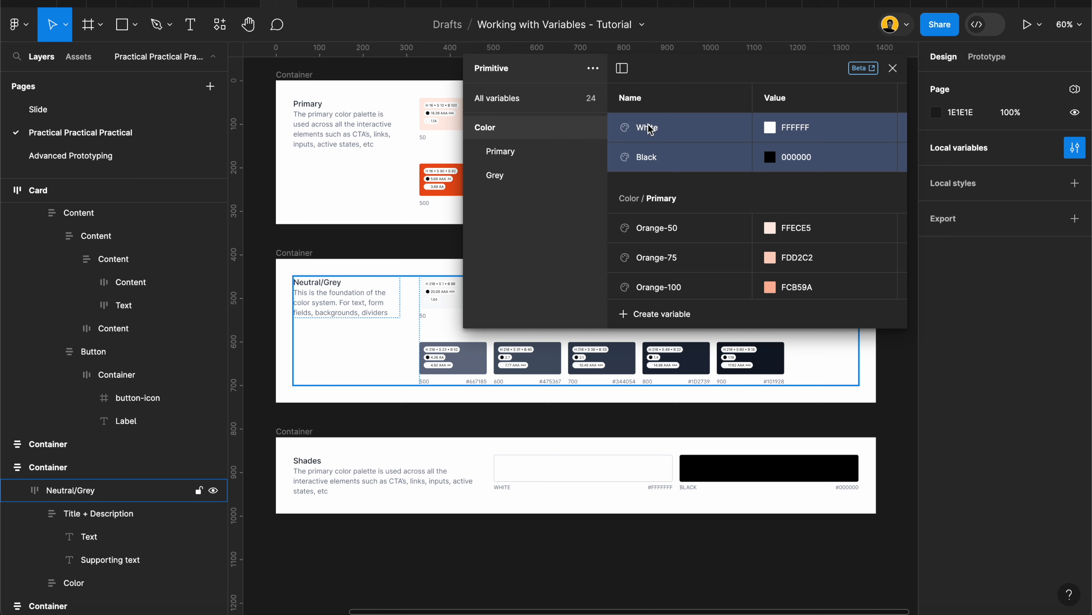
right_click(663, 130)
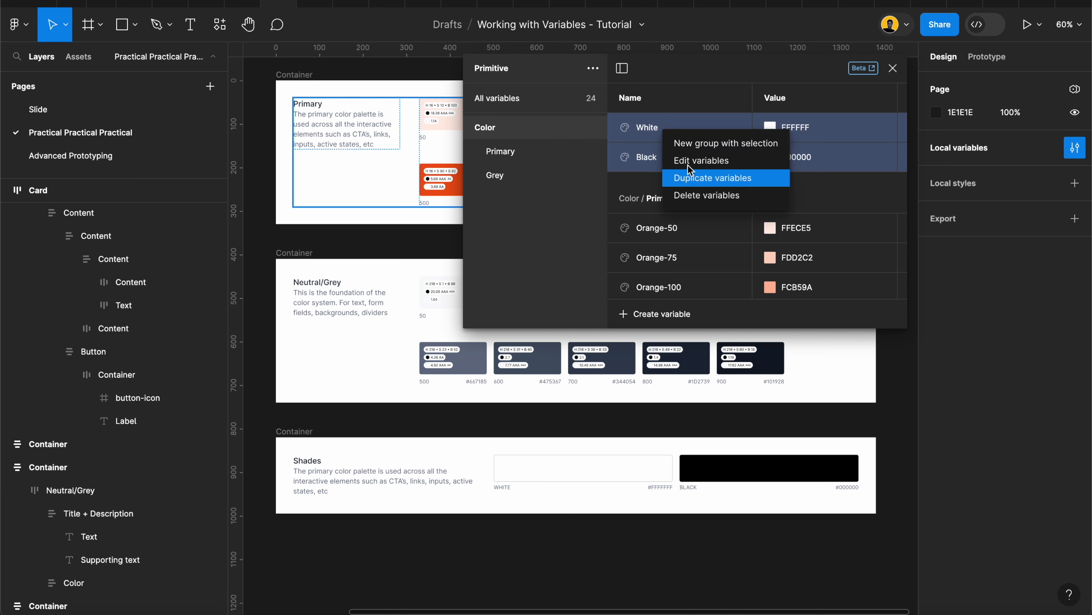
click(694, 145)
double_click(509, 200)
text(Base)
key(Return)
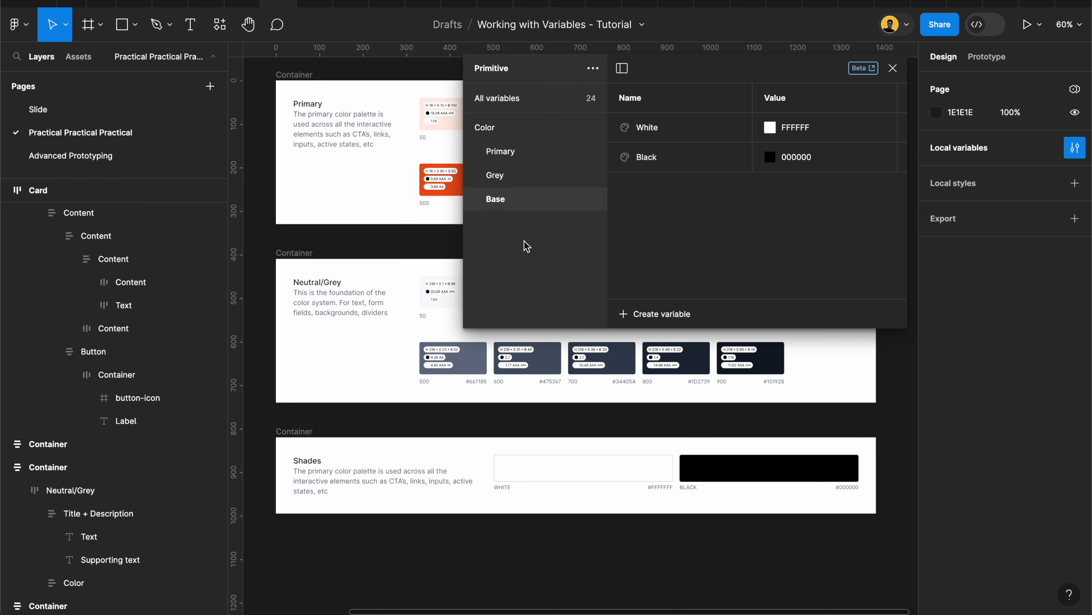
- Collapse the Color group and show all variables of the Primitive collection
click(469, 127)
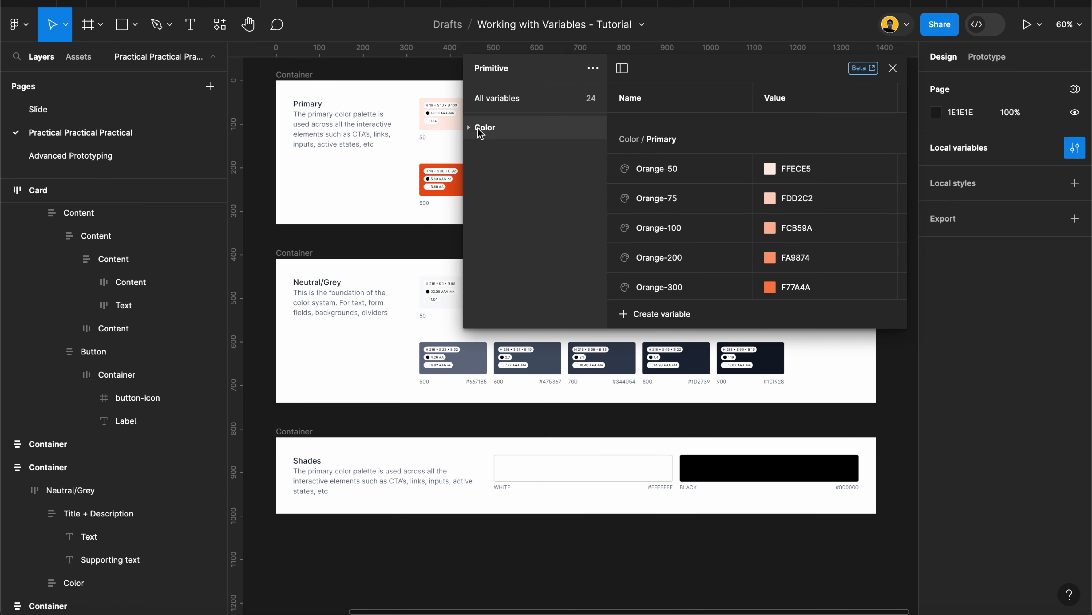
click(469, 127)
click(469, 128)
click(531, 197)
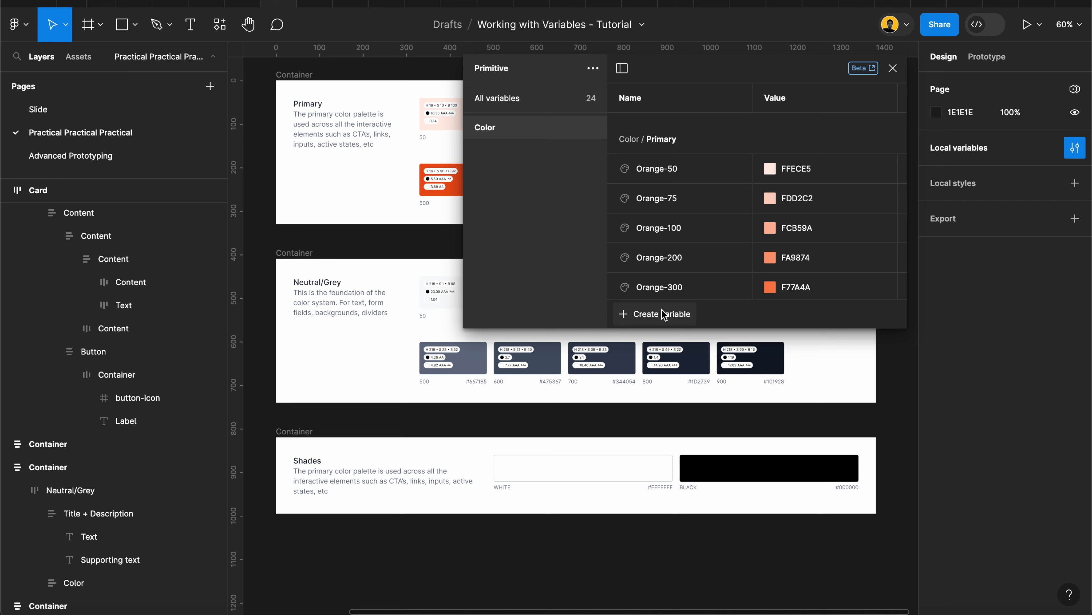
click(510, 99)
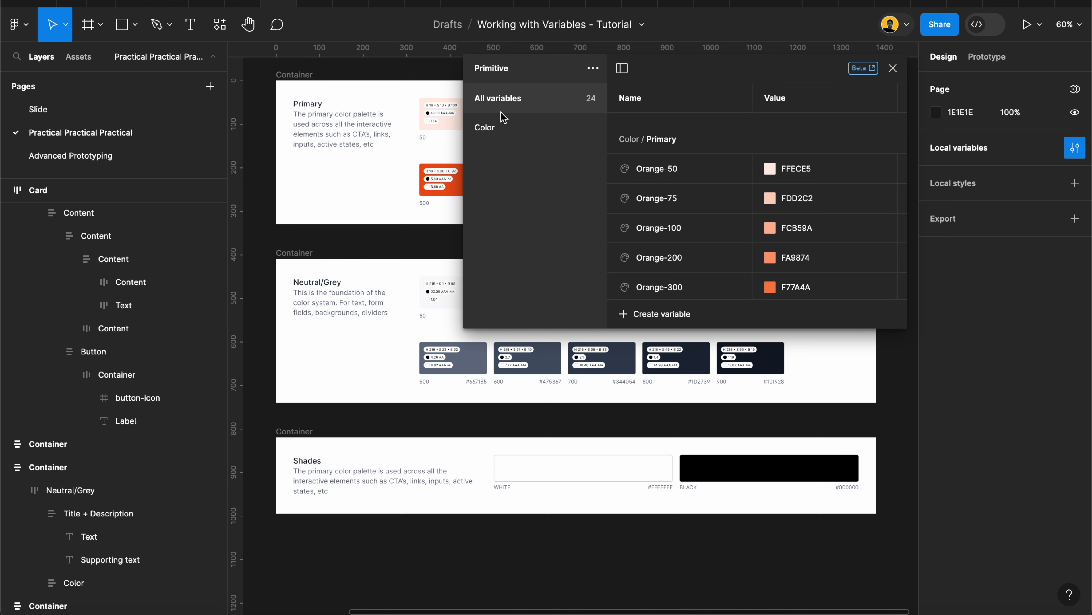
- Create a number variable named Spacing-0 with value 0 outside the Color group
click(651, 315)
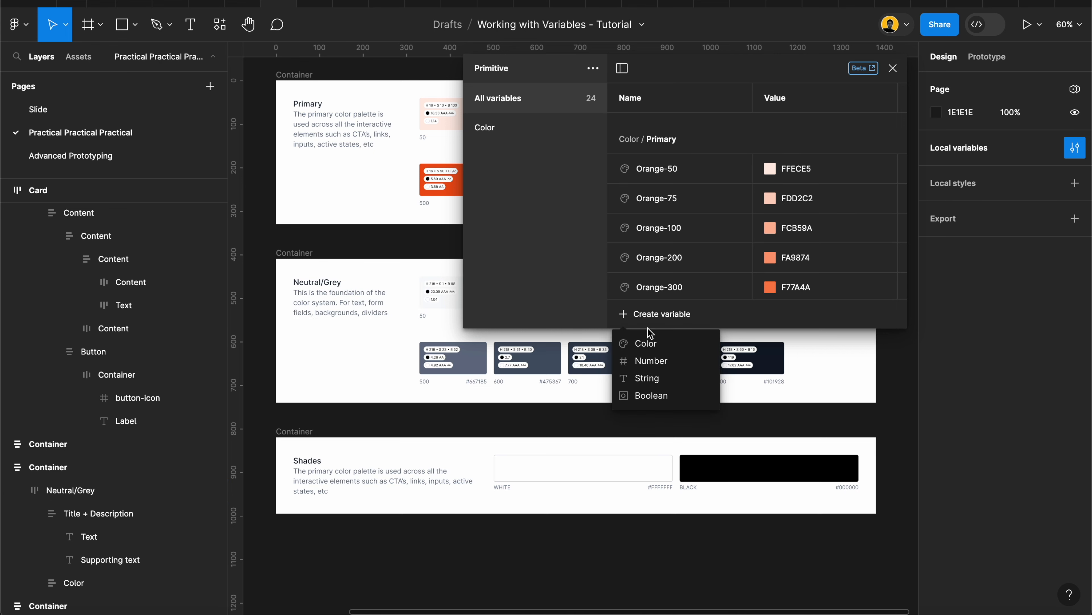
click(647, 362)
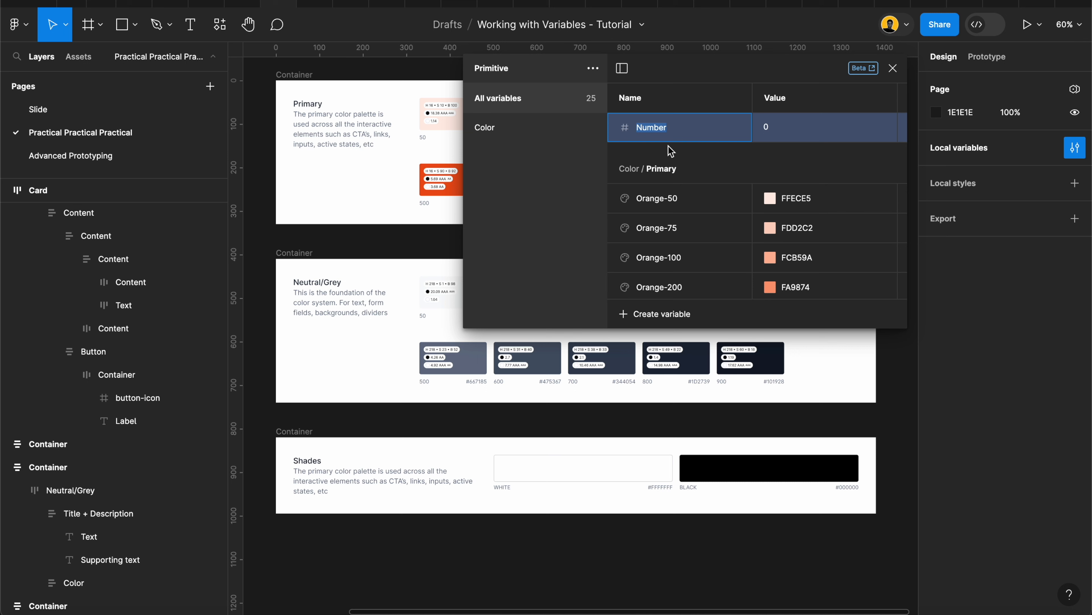
text(Sapcin)
text(g)
key(BackSpace)
key(BackSpace)
key(BackSpace)
key(BackSpace)
key(BackSpace)
key(BackSpace)
text(pacing)
key(BackSpace)
key(BackSpace)
key(BackSpace)
text(iing-0)
click(658, 128)
key(BackSpace)
click(783, 131)
click(684, 151)
- Duplicate the Spacing-0 variable ten times
key(ctrl+d)
key(ctrl+d)
key(ctrl+d)
key(ctrl+d)
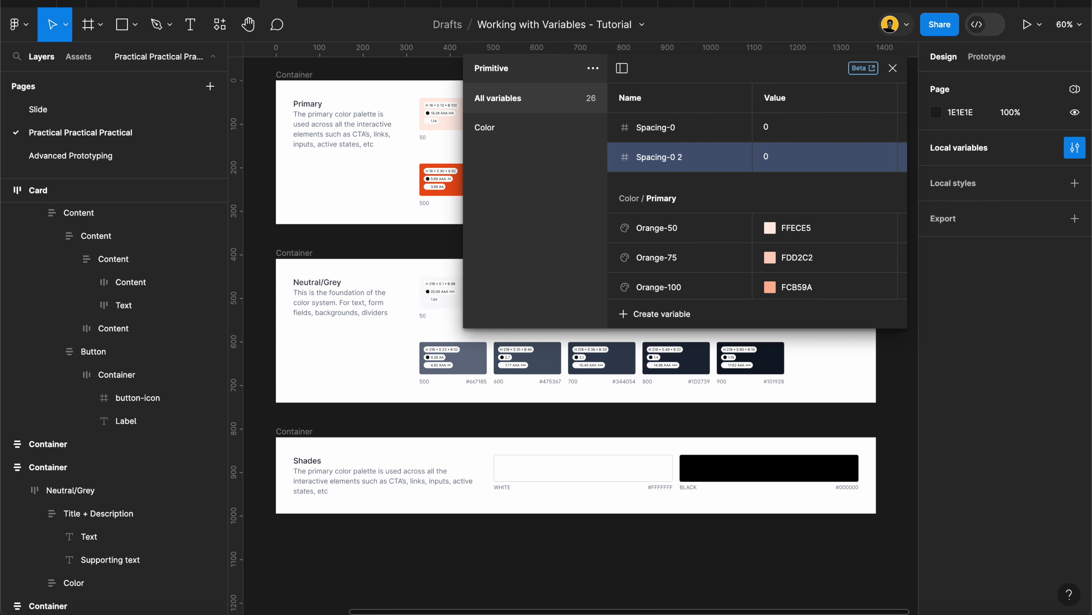
key(ctrl+d)
key(ctrl+d)
key(ctrl+d)
key(ctrl+d)
key(ctrl+d)
key(ctrl+d)
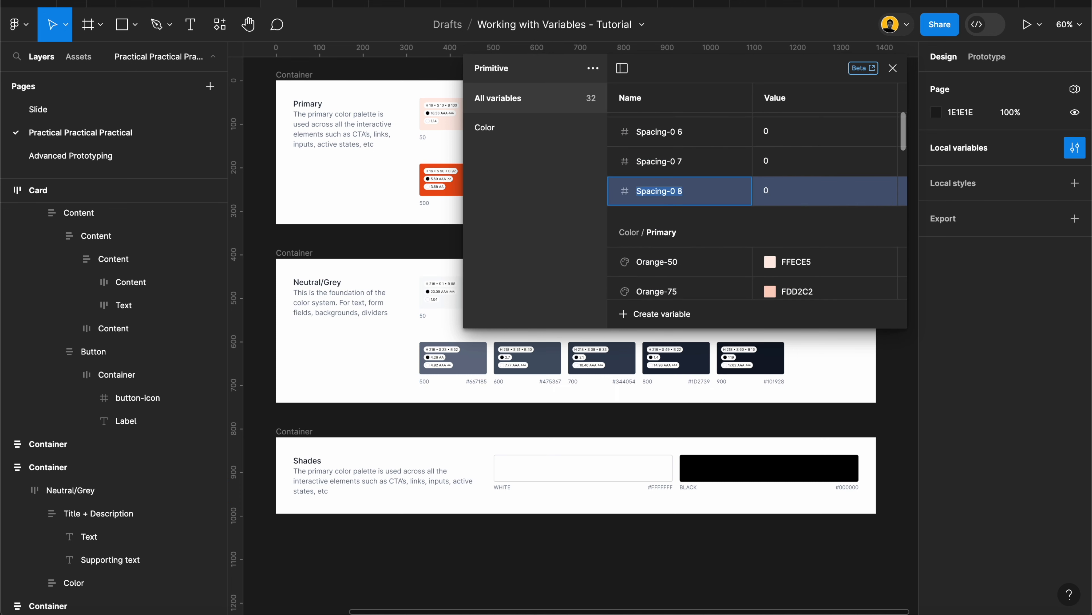
- Rename the duplicate Spacing-0 2 as Spacing-1
scroll(675, 188, up, 5)
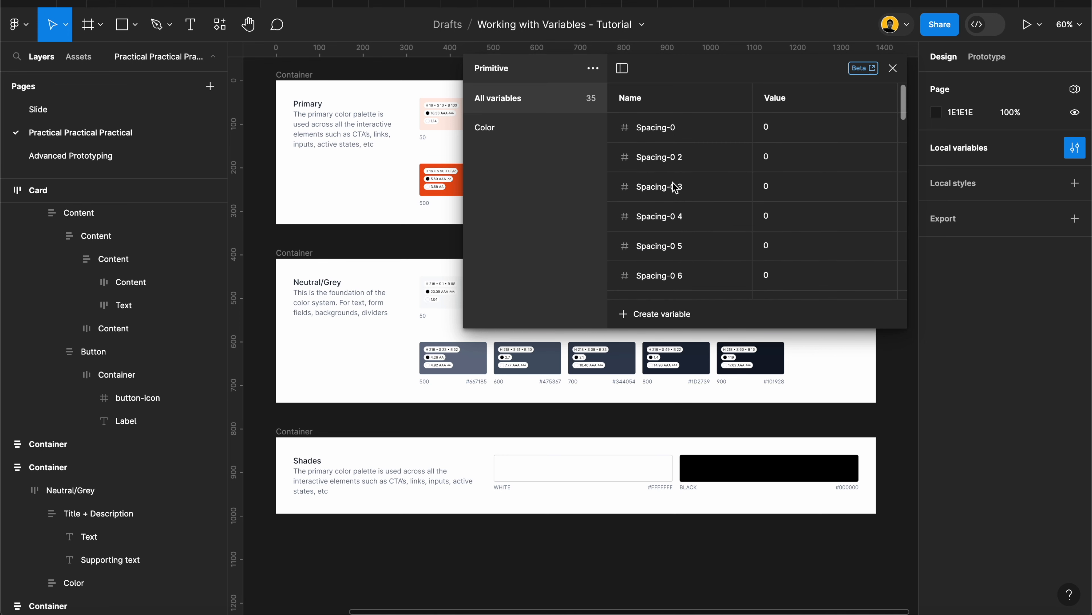
double_click(696, 158)
click(695, 157)
key(BackSpace)
key(BackSpace)
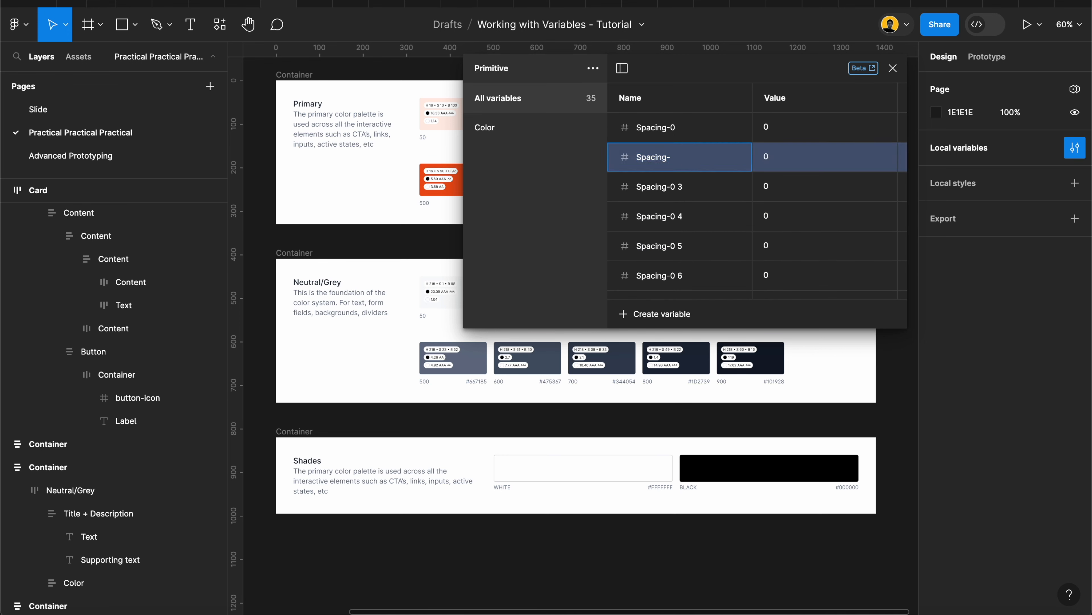
text(1)
- Rename the duplicate Spacing-0 3 as Spacing-2
double_click(690, 185)
click(690, 185)
key(BackSpace)
key(BackSpace)
key(BackSpace)
text(2)
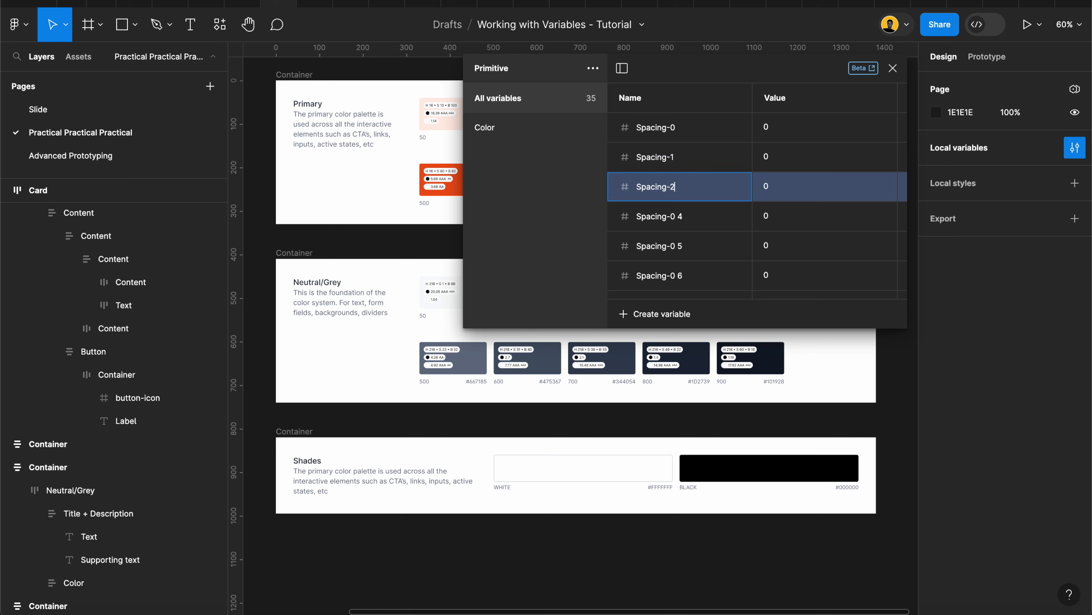
- Rename the duplicate Spacing-0 4 as Spacing-3
double_click(690, 216)
click(690, 216)
key(BackSpace)
key(BackSpace)
text(3)
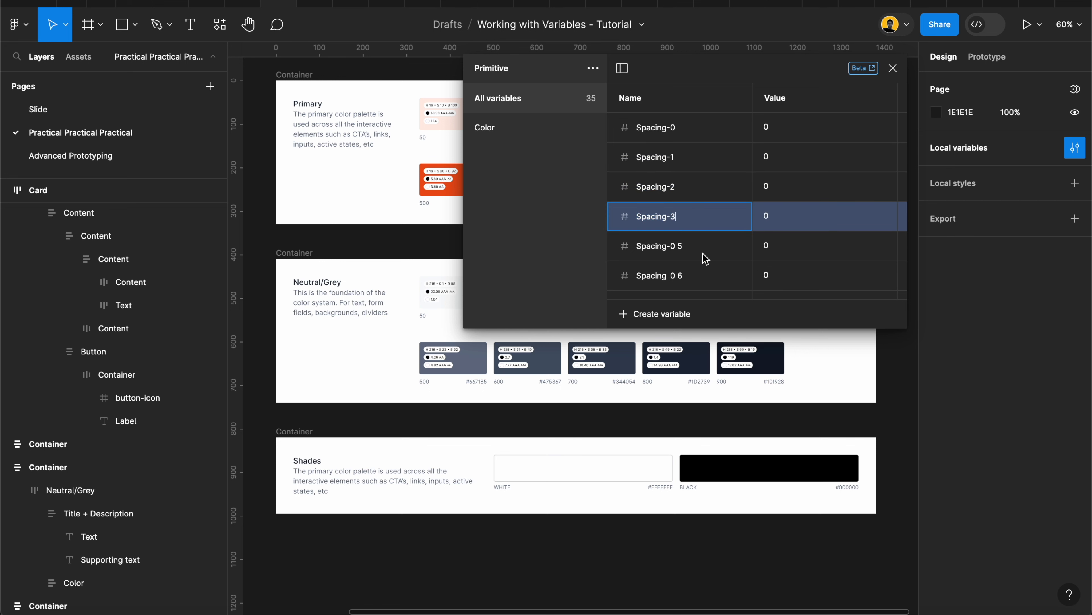
- Rename the duplicate Spacing-0 5 as Spacing-4
double_click(704, 248)
key(BackSpace)
key(BackSpace)
key(BackSpace)
text(4)
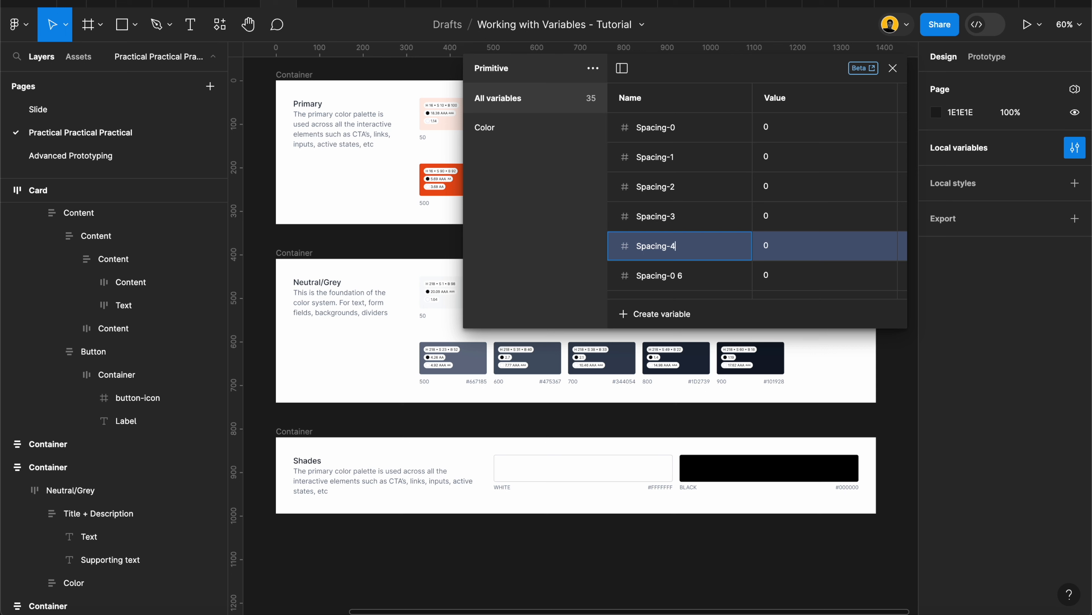
- Rename the duplicate Spacing-0 6 as Spacing-5
scroll(695, 281, down, 3)
click(688, 198)
key(BackSpace)
key(BackSpace)
text(5)
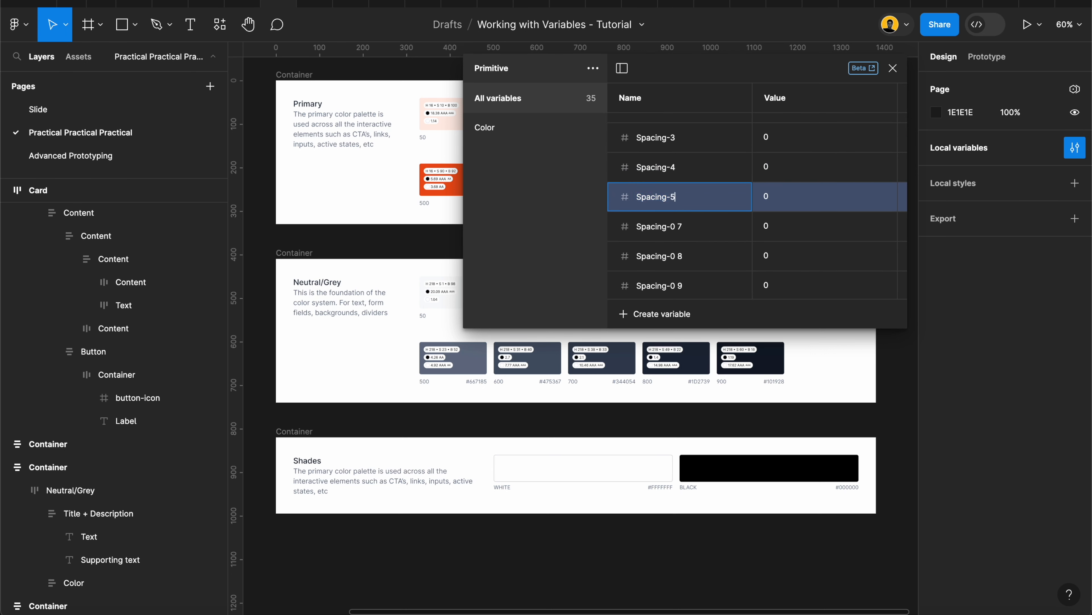
- Rename the duplicate Spacing-0 7 as Spacing-6
double_click(690, 233)
key(BackSpace)
key(BackSpace)
key(BackSpace)
text(6)
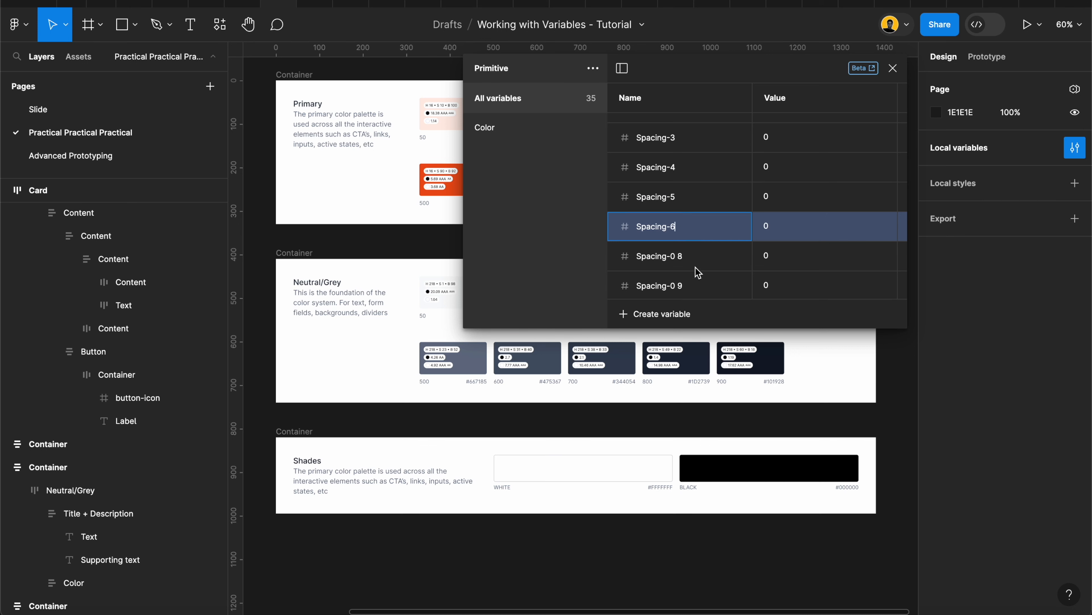
- Rename the duplicate Spacing-0 8 as Spacing-7
double_click(697, 263)
key(Right)
key(BackSpace)
text(7)
- Rename the duplicate Spacing-0 9 as Spacing-8
double_click(690, 285)
key(Right)
key(BackSpace)
key(BackSpace)
key(BackSpace)
scroll(700, 231, down, 3)
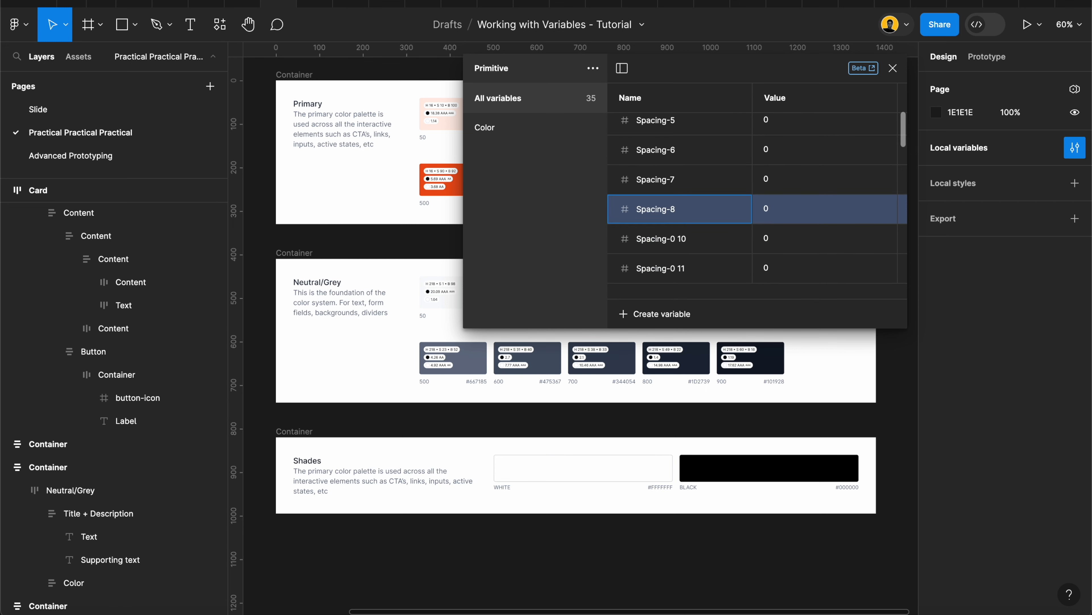
- Rename the duplicates Spacing-0 10 and Spacing-0 11 as Spacing-9 and Spacing-10
double_click(697, 226)
key(Right)
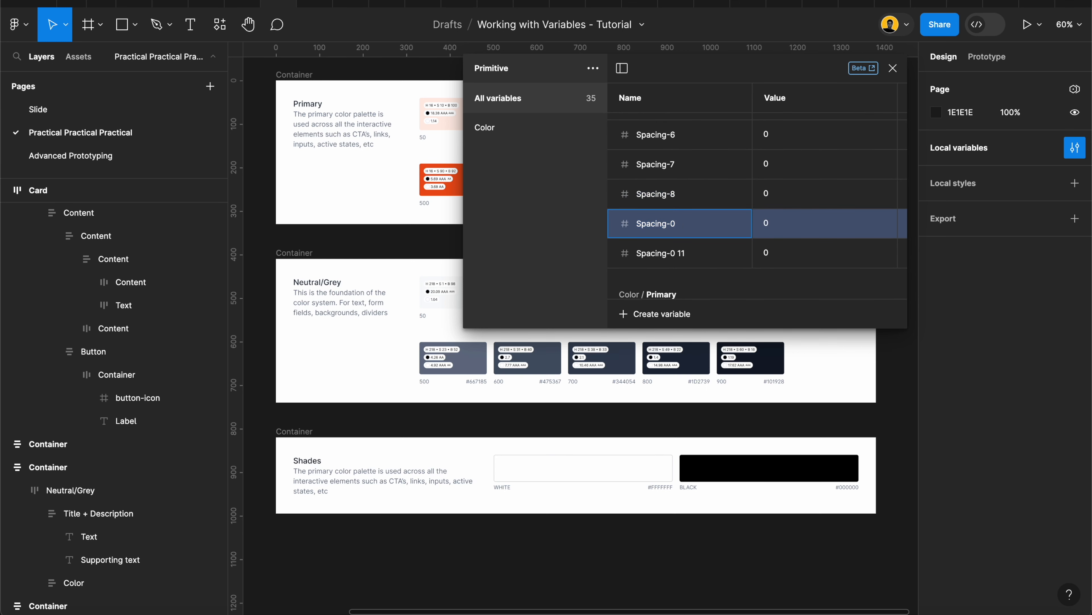
text(9)
double_click(690, 253)
key(Right)
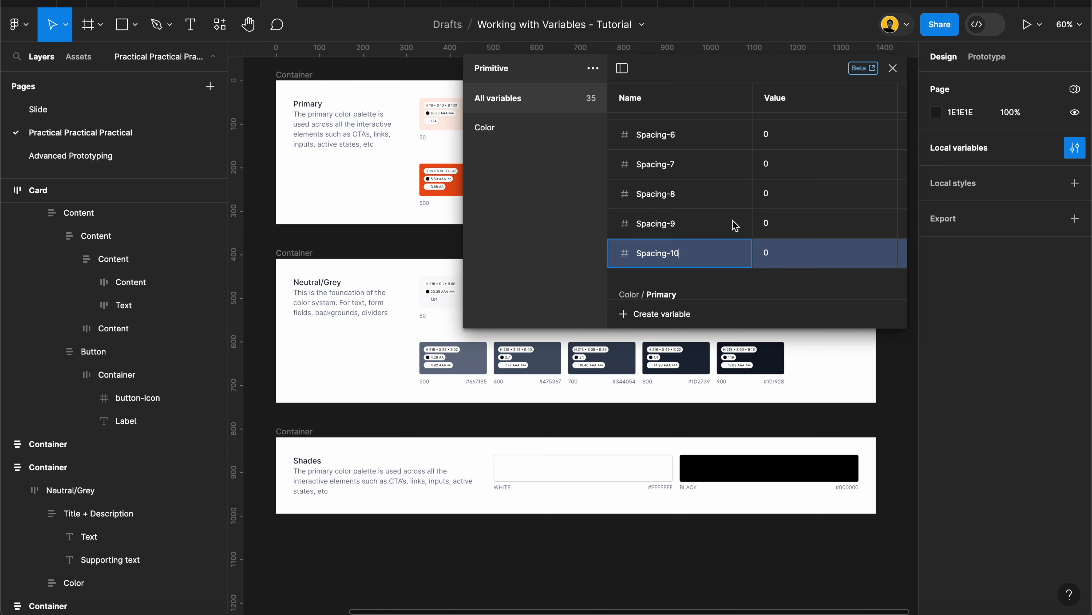
key(Return)
- Set the values of Spacing-1, Spacing-2, Spacing-3 and Spacing-4 to 4, 8, 12 and 16
scroll(761, 208, up, 5)
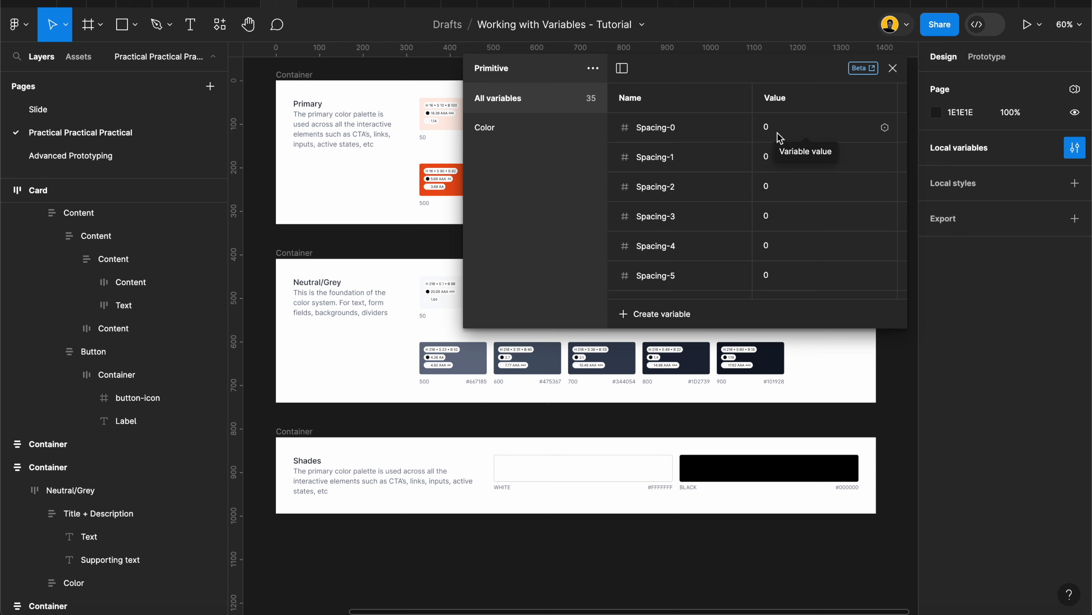
click(774, 160)
text(4)
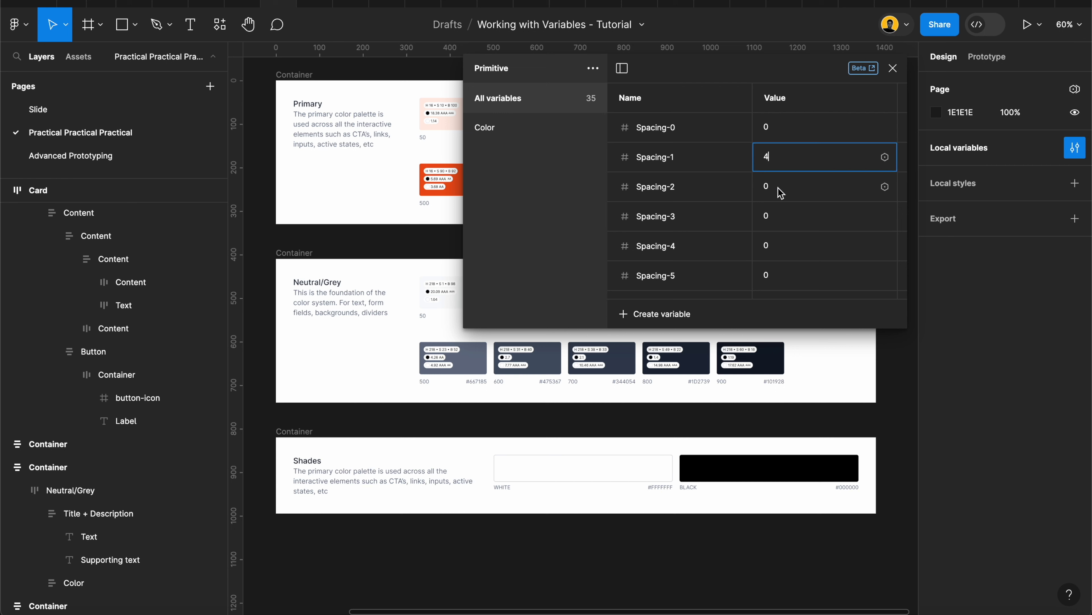
click(773, 186)
text(8)
click(782, 221)
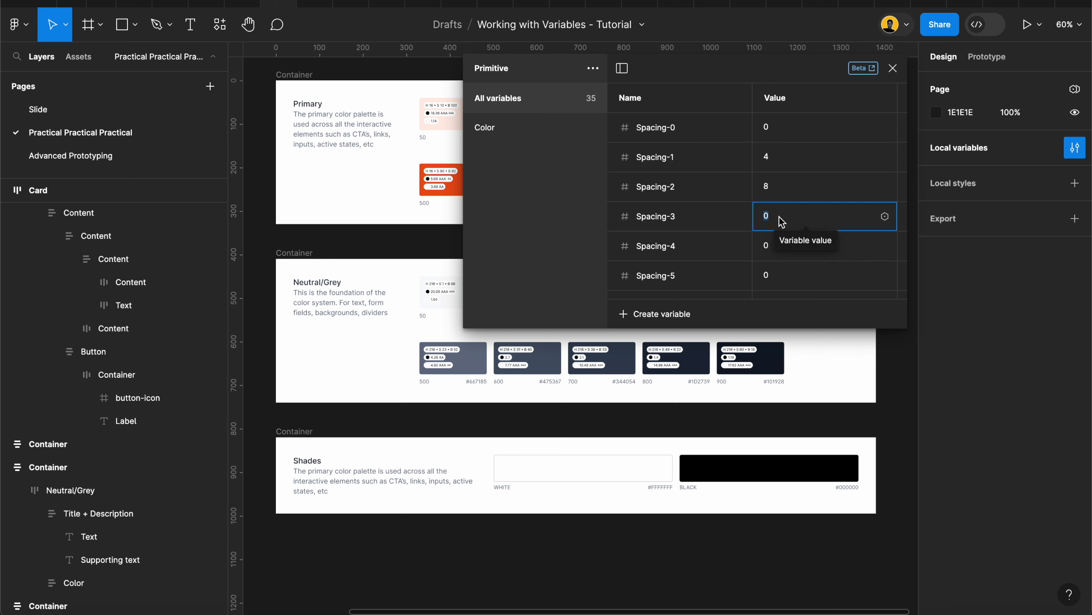
text(12)
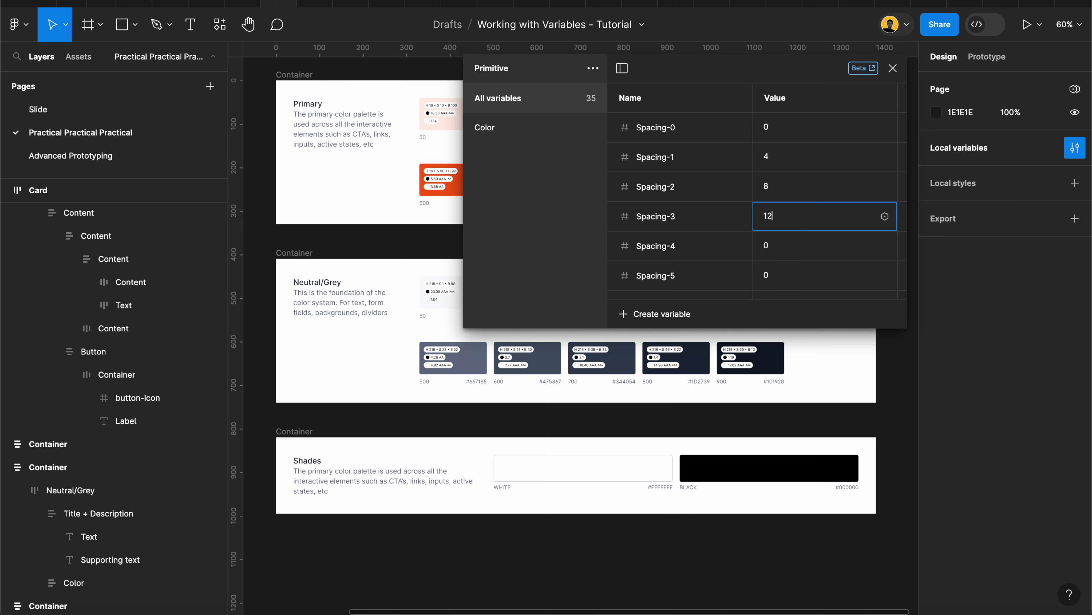
click(777, 248)
text(16)
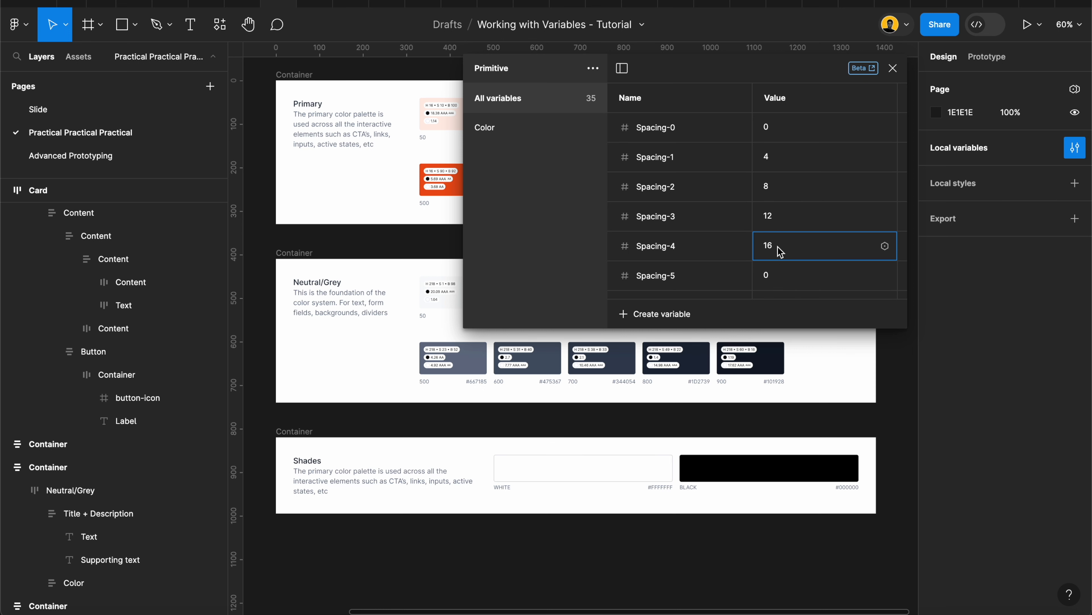
- Set the values of Spacing-5, Spacing-6, Spacing-7 and Spacing-8 to 20, 24, 28 and 32
scroll(779, 228, down, 3)
click(772, 189)
text(20)
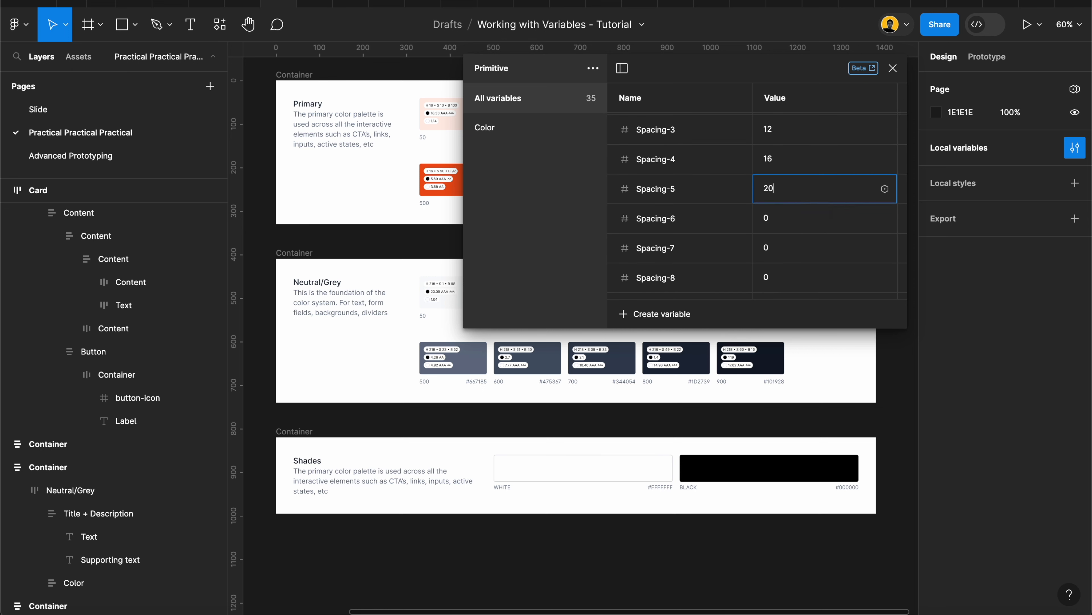
click(777, 223)
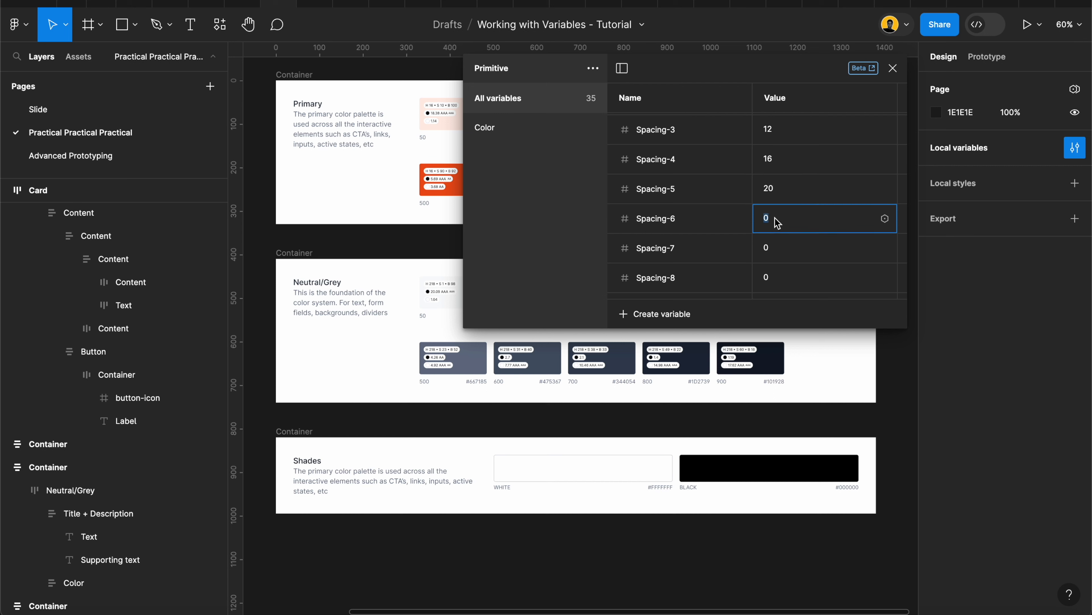
text(24)
click(782, 249)
text(28)
click(777, 279)
text(32)
- Set the value of Spacing-9 to 36 and Spacing-10 to 40
scroll(777, 284, down, 3)
click(780, 213)
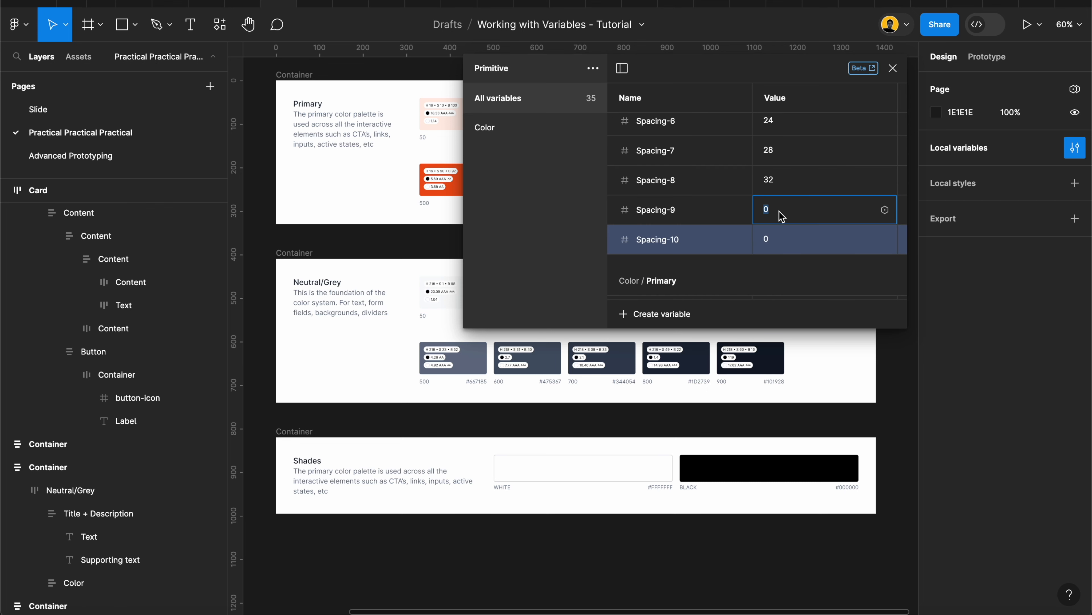
text(36)
click(780, 241)
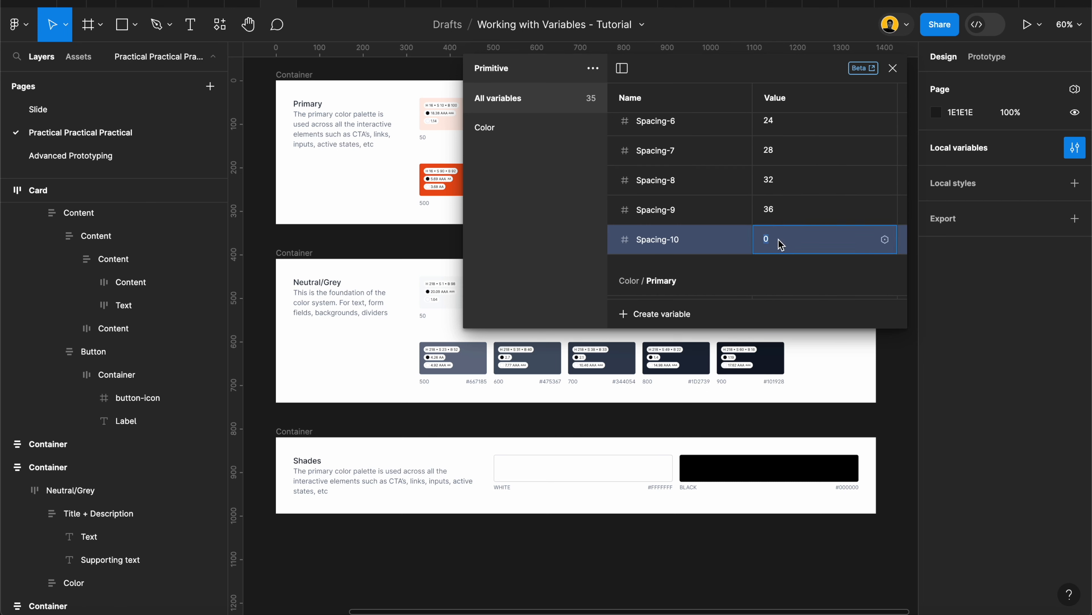
text(40)
key(Return)
- Put all variables from Spacing-0 through Spacing-10 into a new group in the Primitive collection
scroll(750, 272, up, 5)
scroll(779, 177, down, 4)
scroll(777, 172, up, 4)
click(679, 134)
scroll(685, 178, down, 6)
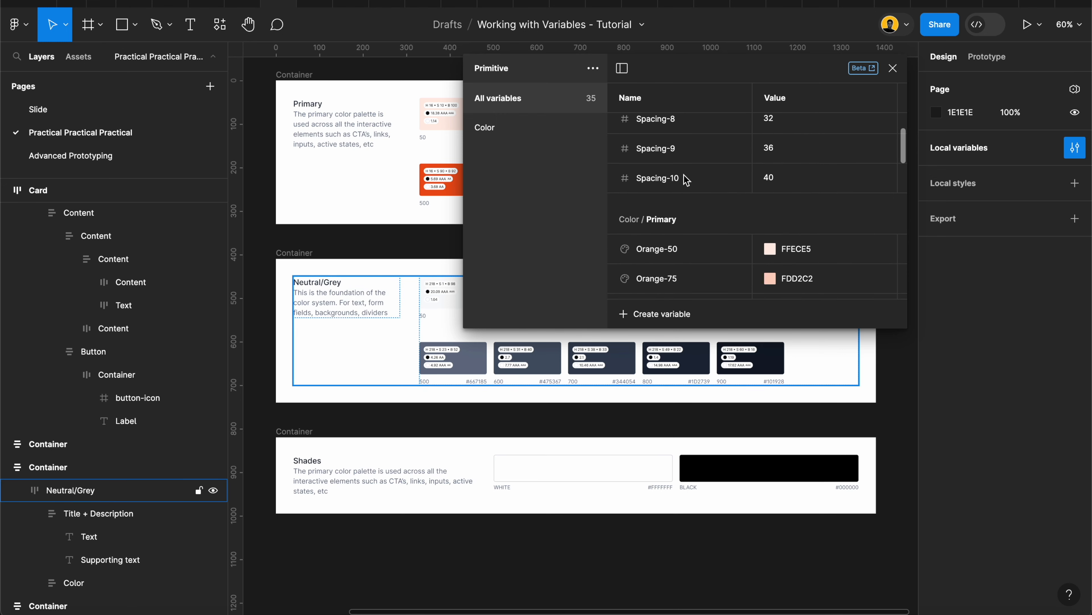
shift+click(676, 178)
scroll(674, 185, up, 5)
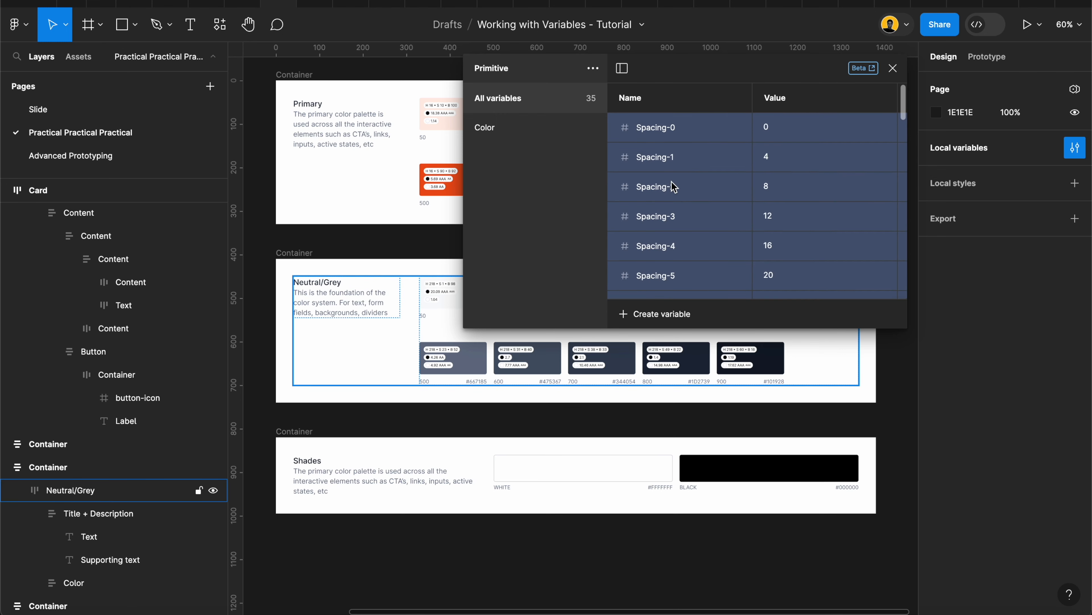
scroll(674, 185, down, 4)
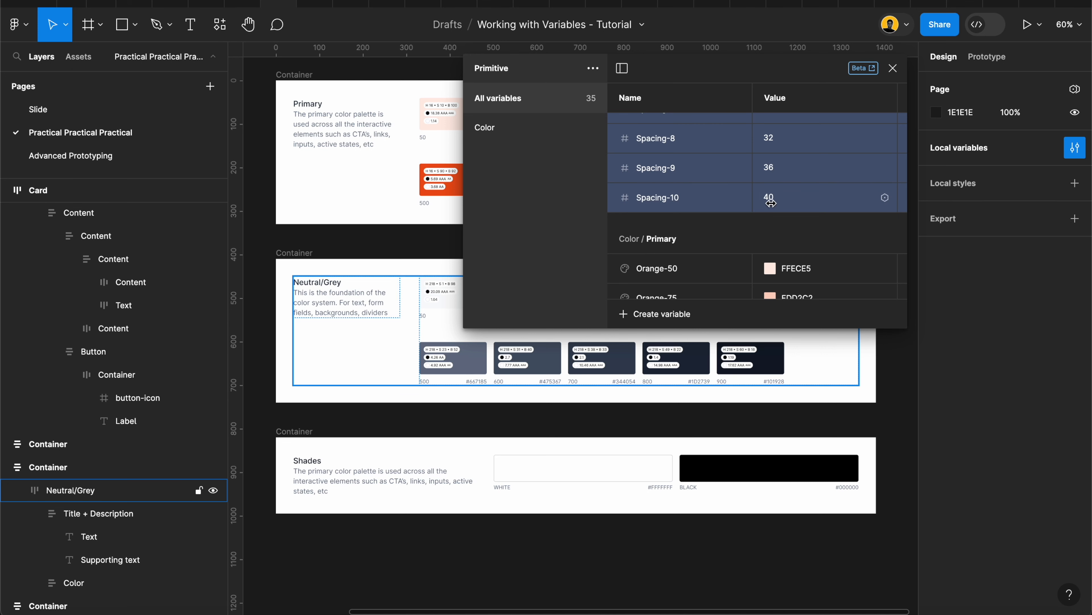
scroll(476, 271, left, 5)
scroll(477, 271, up, 3)
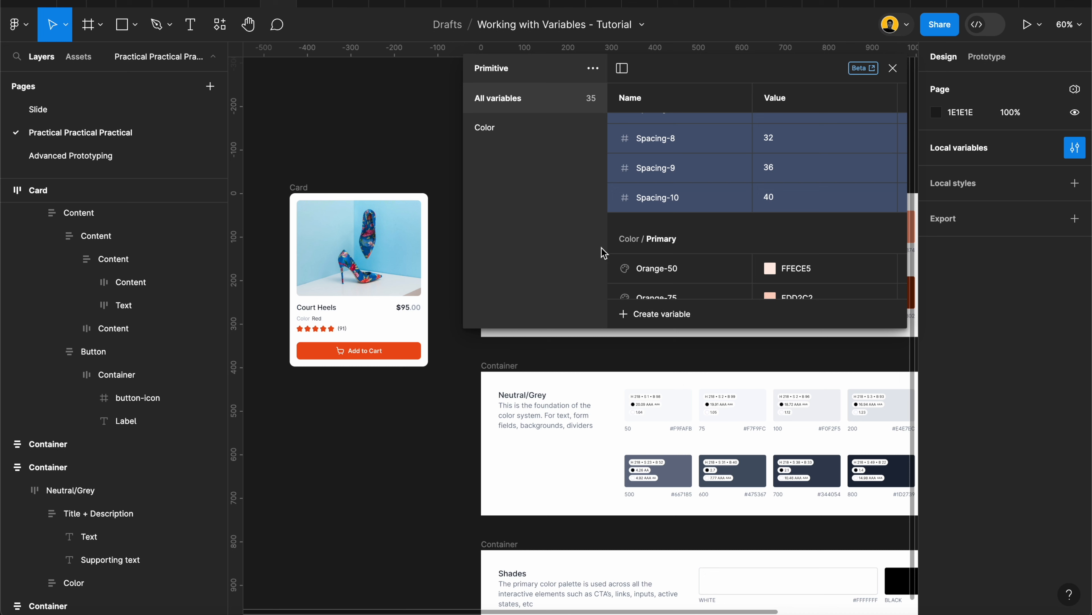
scroll(768, 224, up, 5)
scroll(768, 224, up, 1)
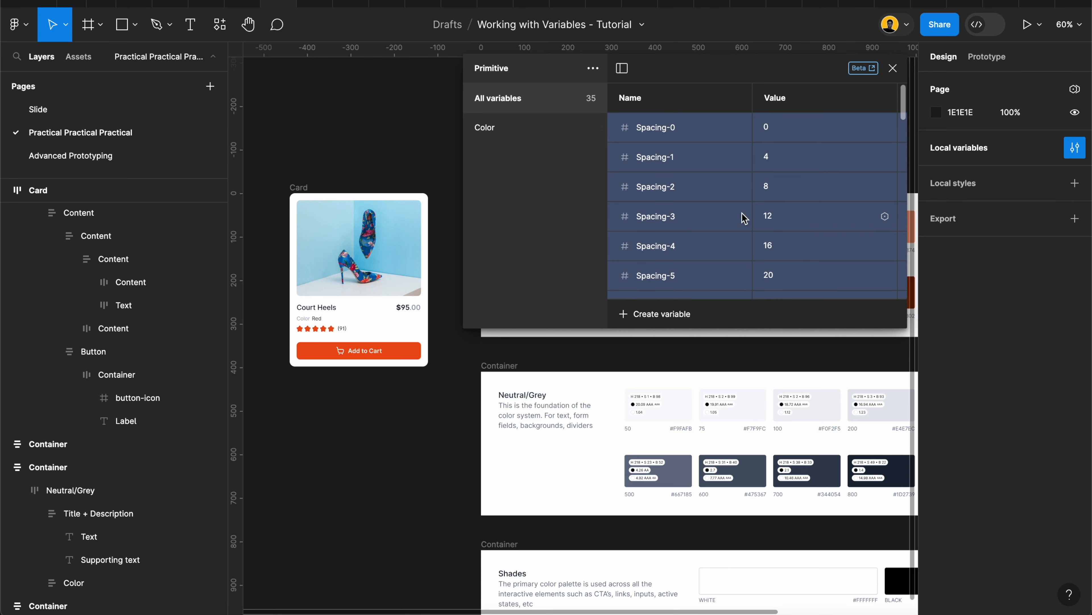
scroll(441, 230, right, 5)
scroll(442, 229, left, 1)
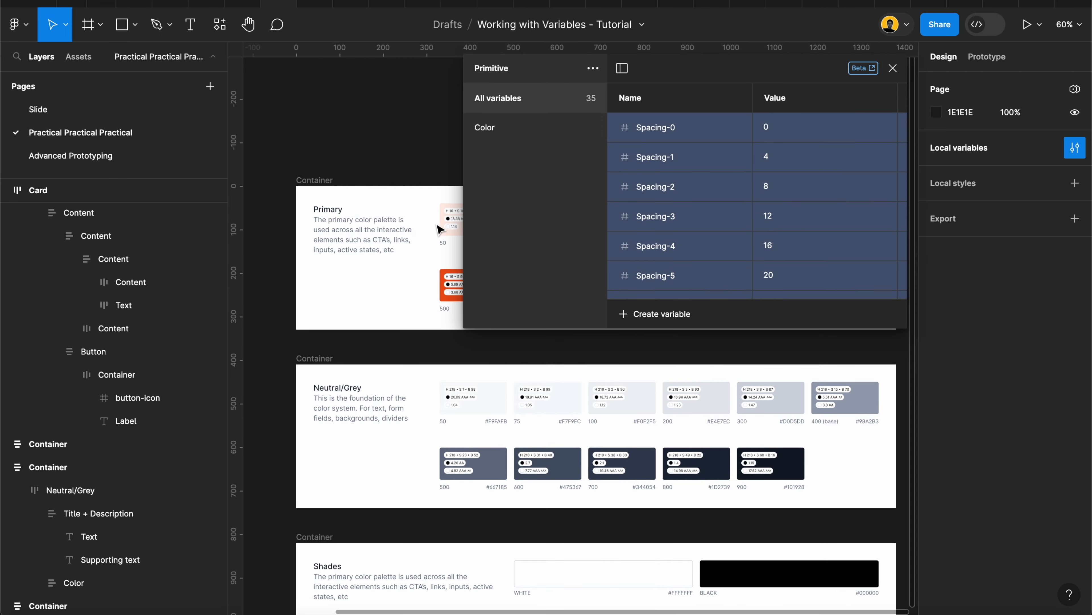
right_click(671, 169)
click(694, 180)
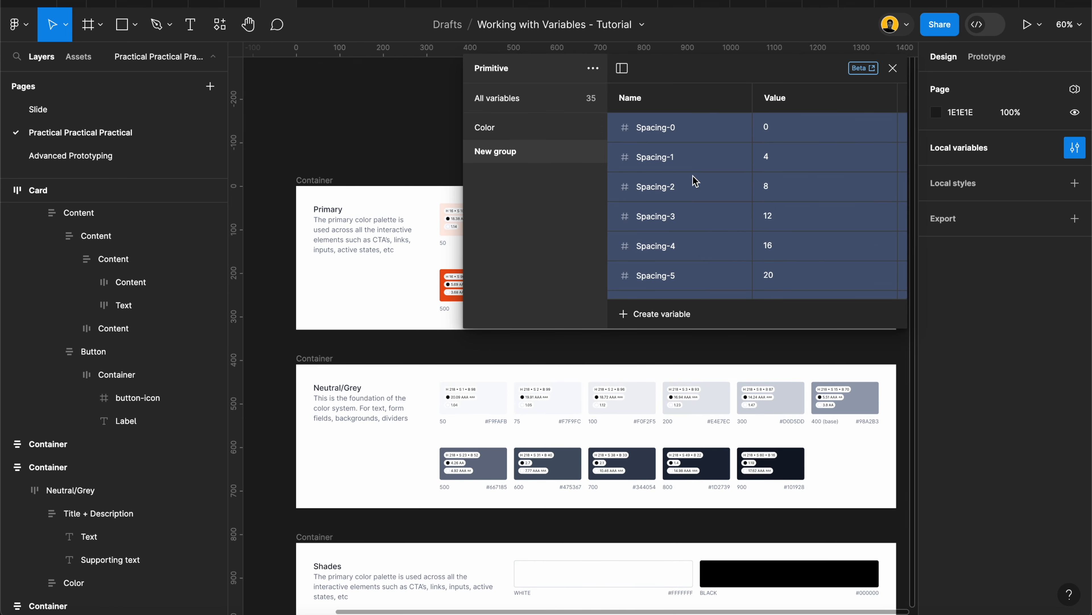
- Name the new group of spacing variables Spacing system
double_click(504, 153)
text(Spaing)
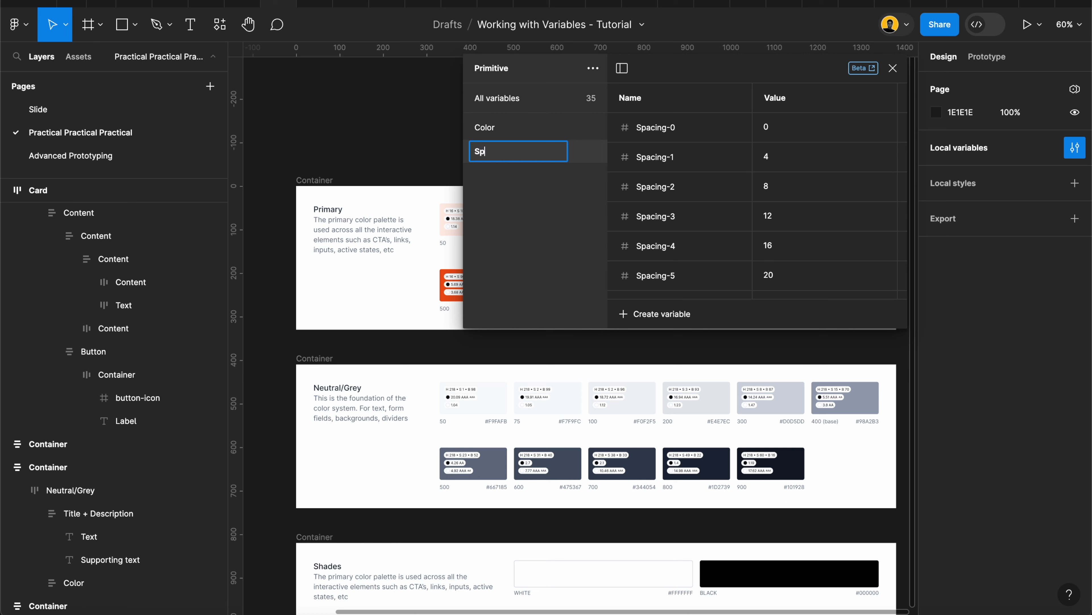
key(BackSpace)
key(BackSpace)
key(BackSpace)
text(cing system)
- Rename the Color group as Color system, collapse its subgroups and display the Spacing system group
click(503, 128)
double_click(503, 127)
key(Right)
text(system)
key(Return)
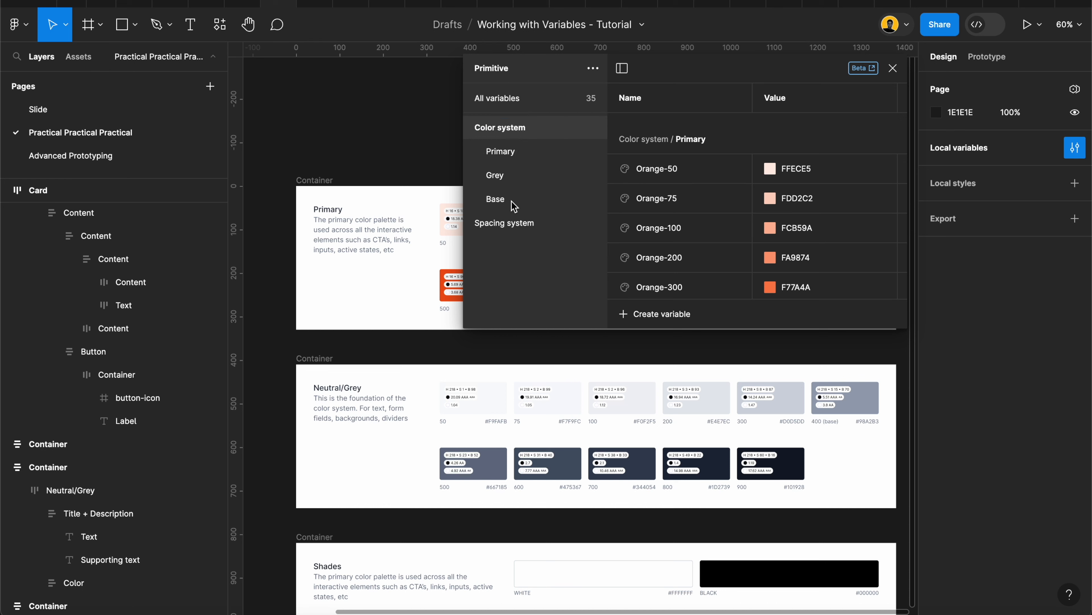
click(468, 128)
click(473, 151)
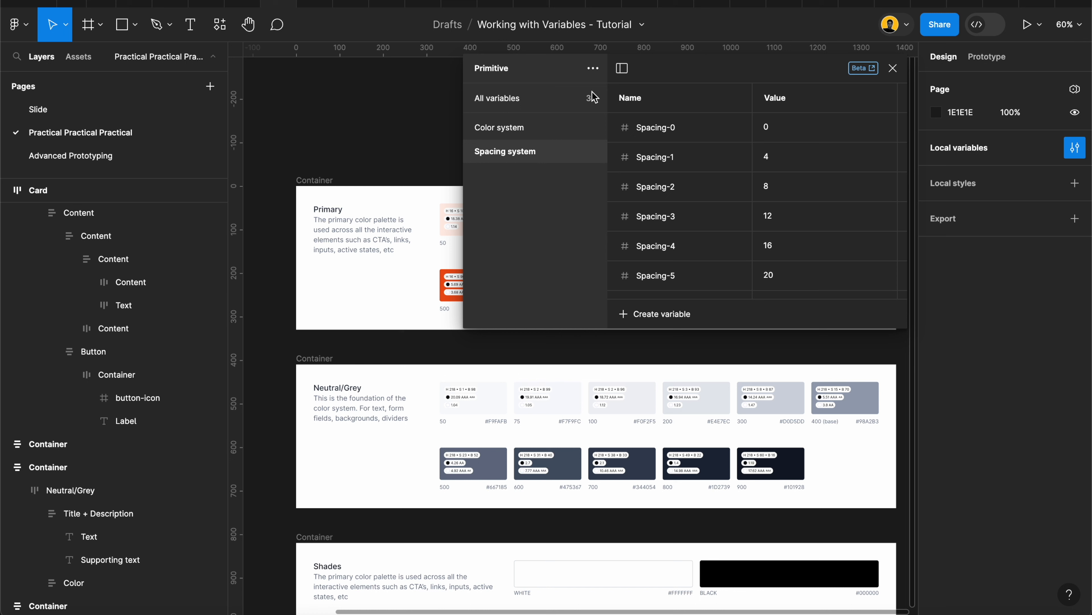
- Create a second variable collection and name it Tokens
click(593, 69)
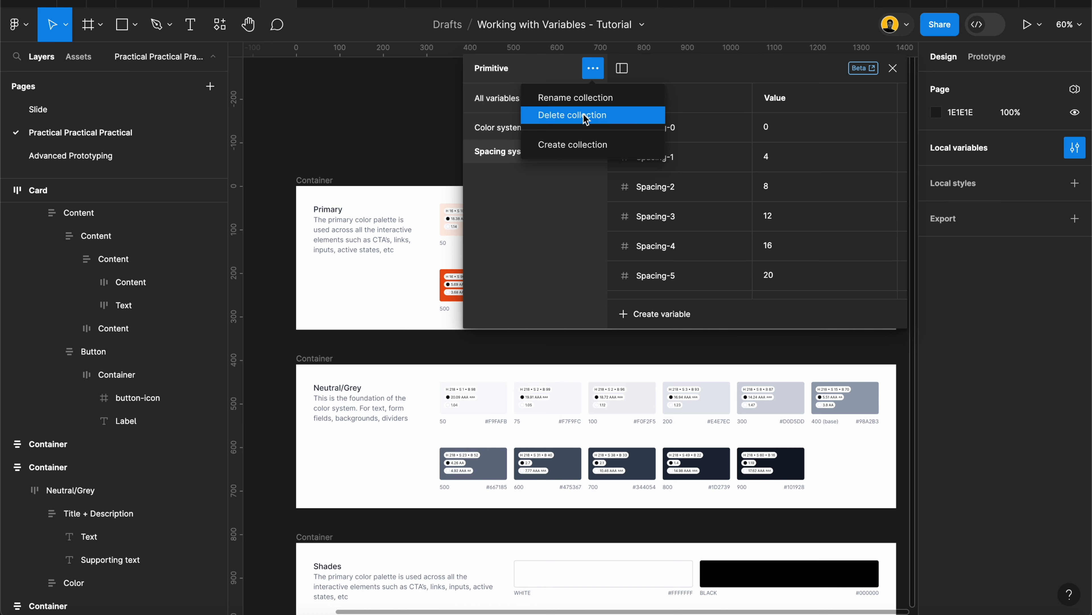
click(581, 145)
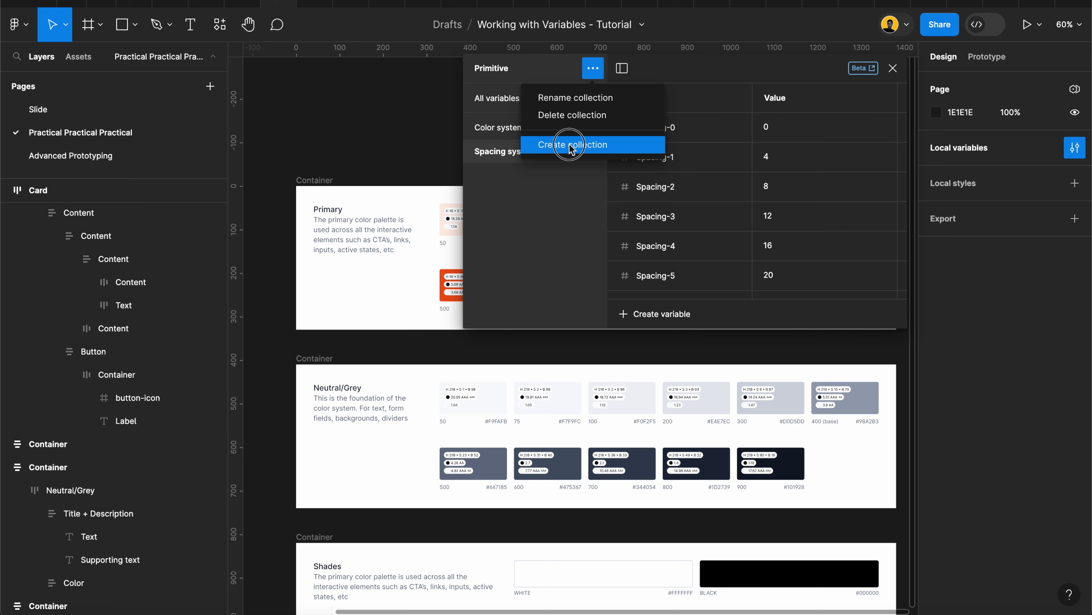
double_click(529, 74)
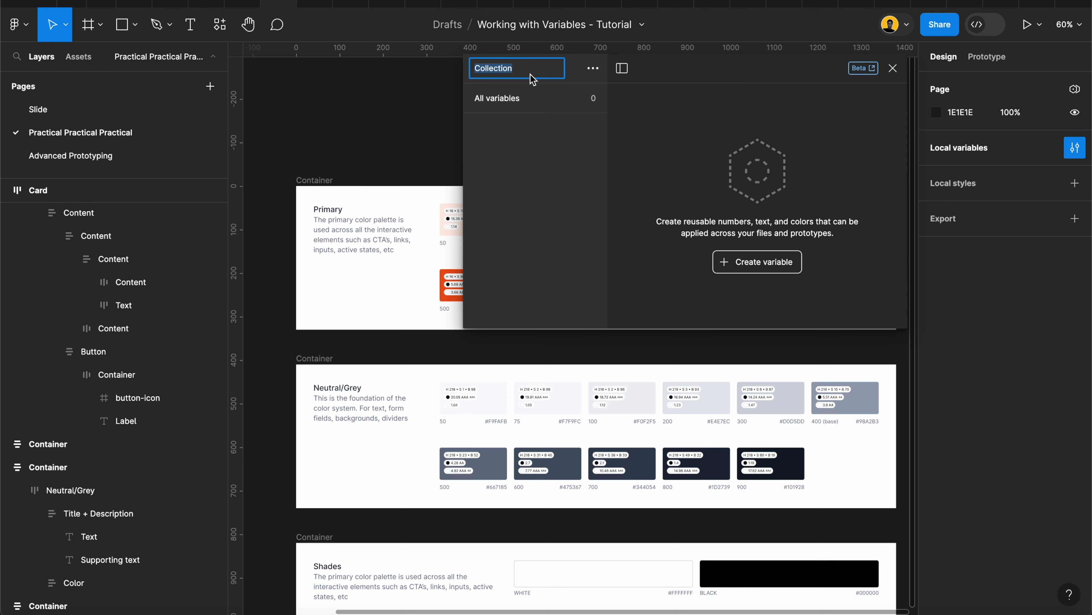
text(Design Token)
drag(503, 68, 464, 67)
key(BackSpace)
click(502, 68)
text(s)
click(537, 130)
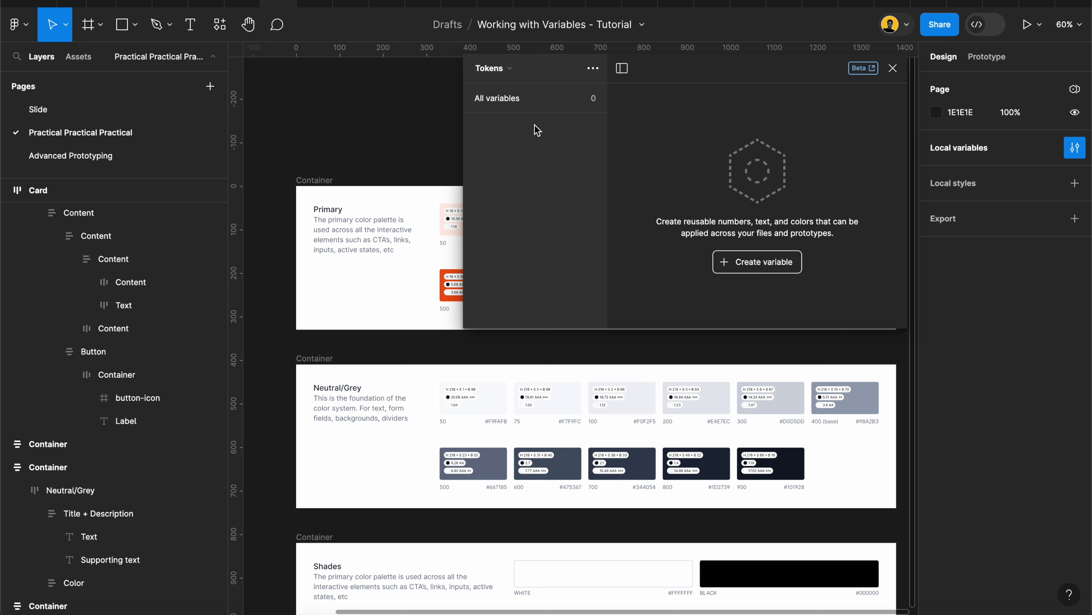
- Switch between the Primitive and Tokens collections, view Primitive's Color system group, and return to Tokens
click(564, 71)
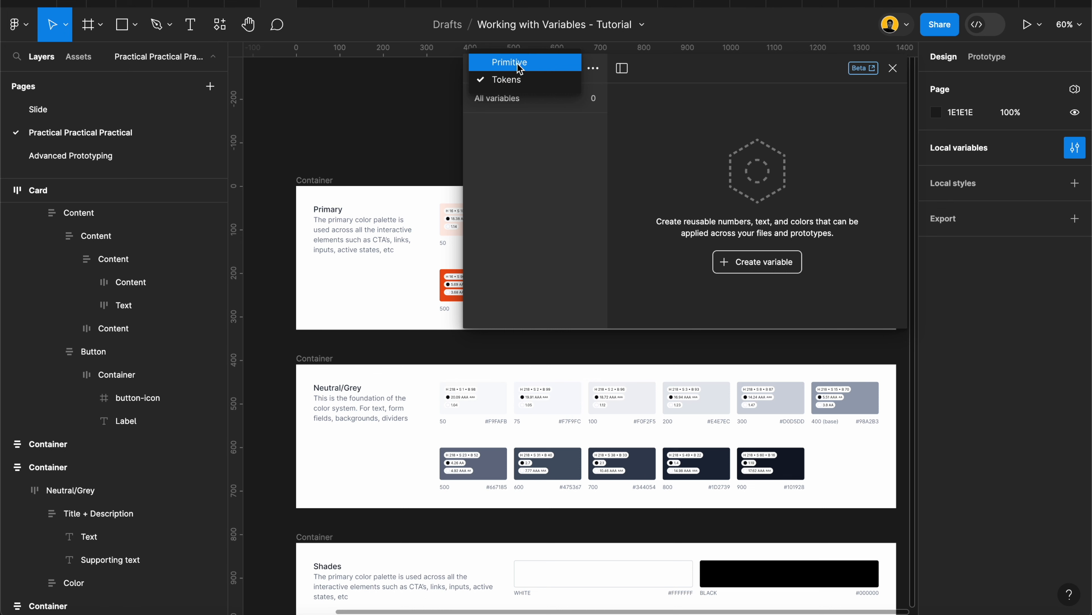
click(518, 63)
click(550, 69)
click(534, 84)
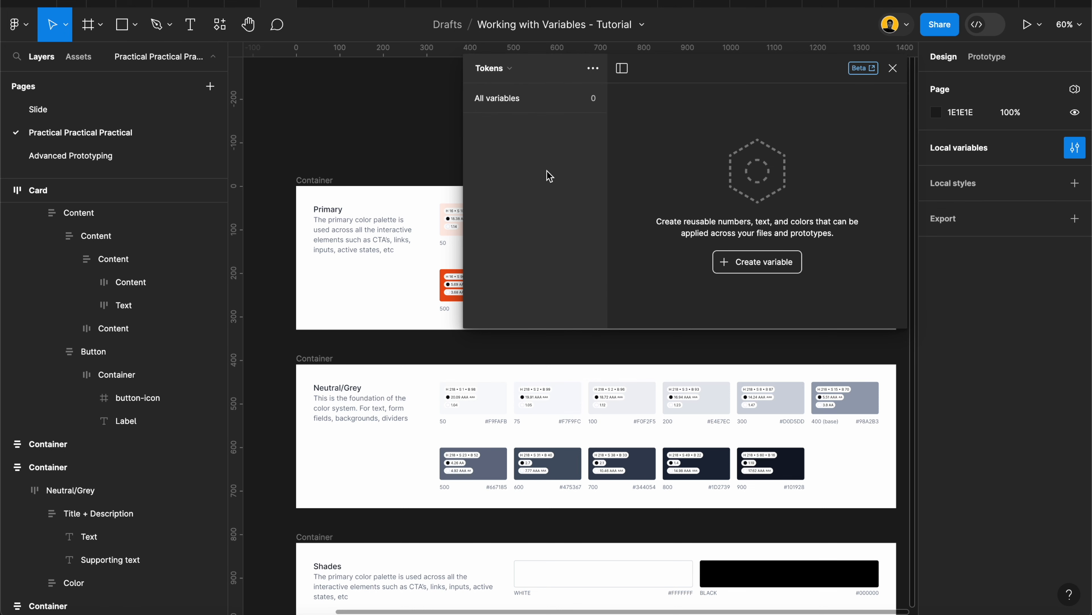
click(518, 69)
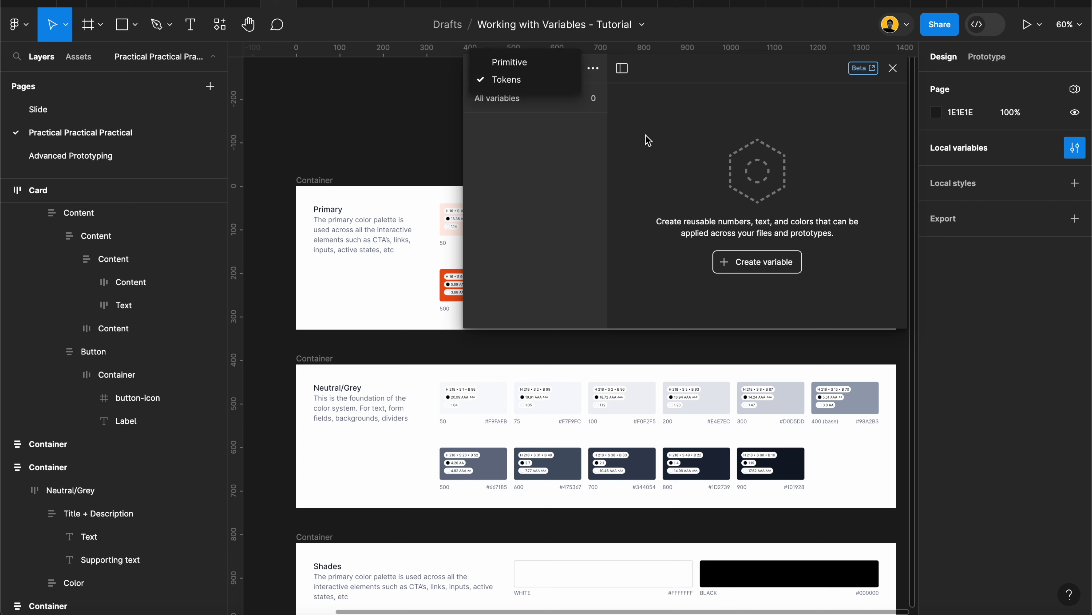
click(527, 63)
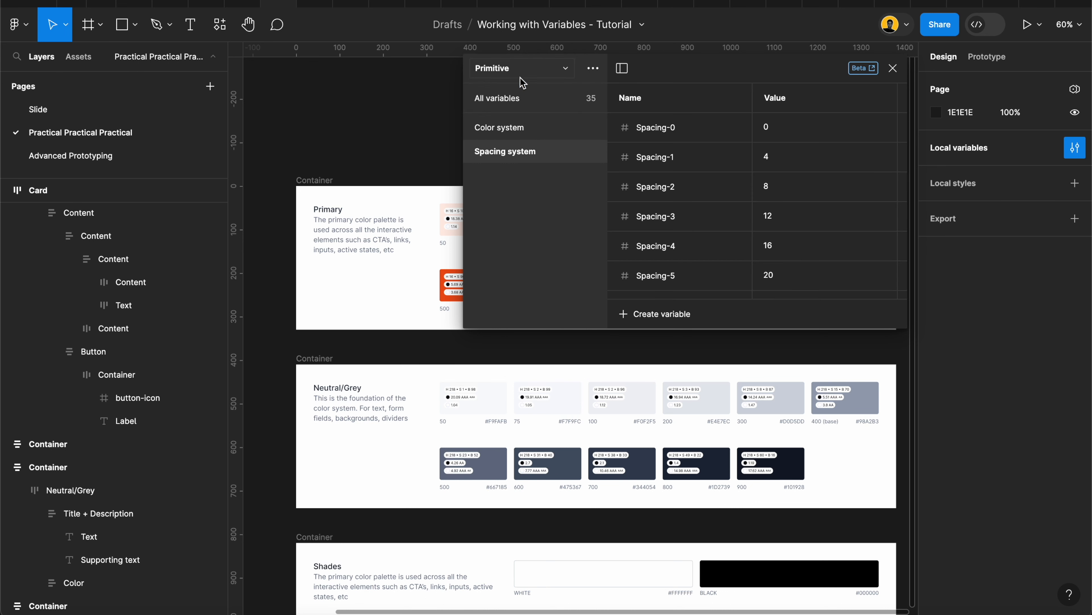
click(530, 123)
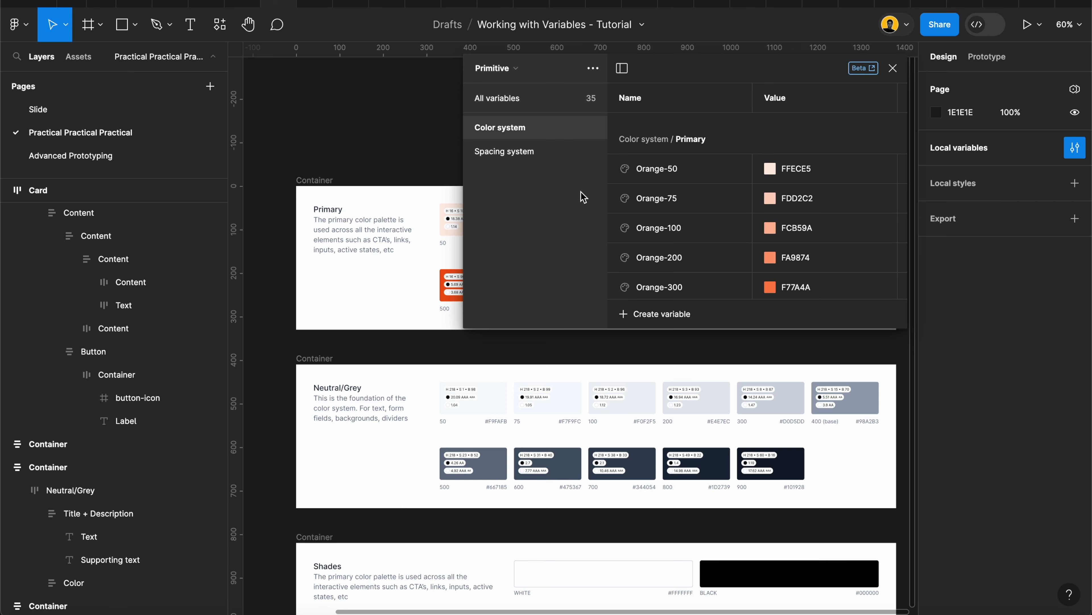
click(517, 68)
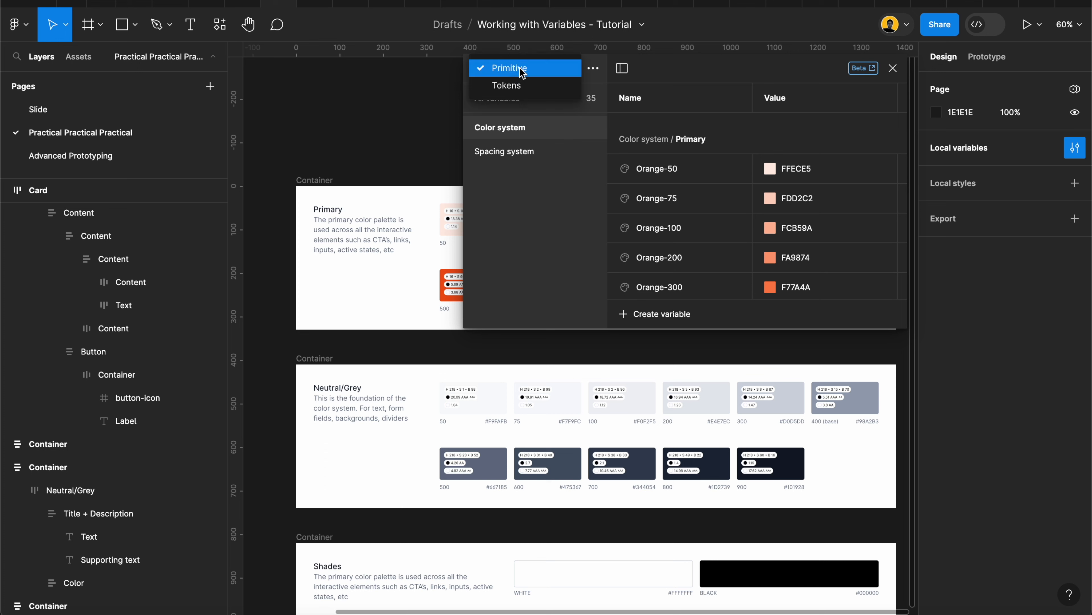
click(515, 85)
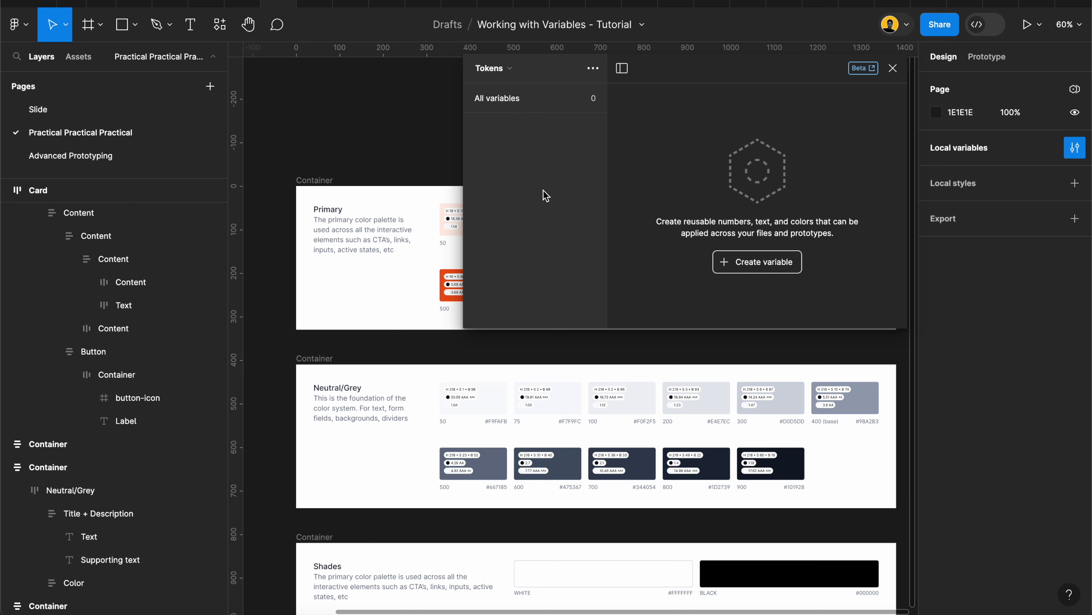
- Create two color variables in the Tokens collection and display all of its variables
click(732, 265)
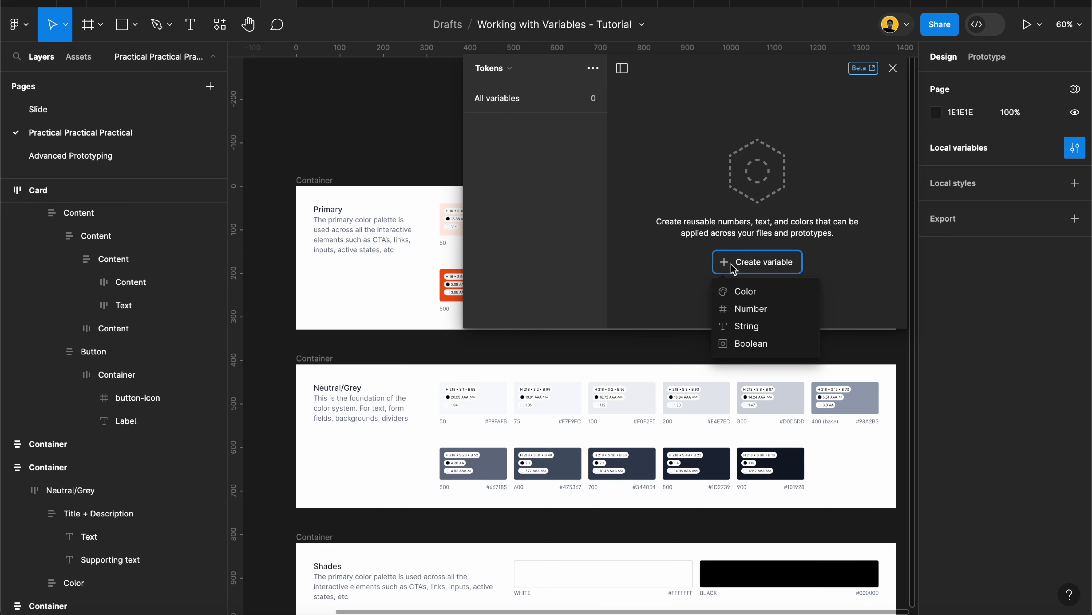
click(744, 296)
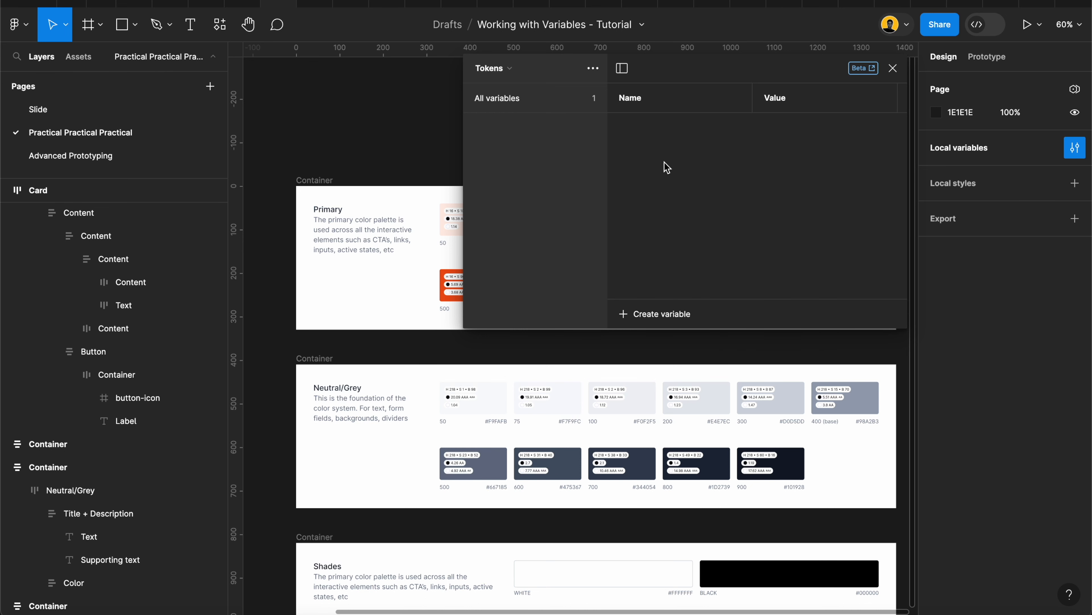
click(655, 315)
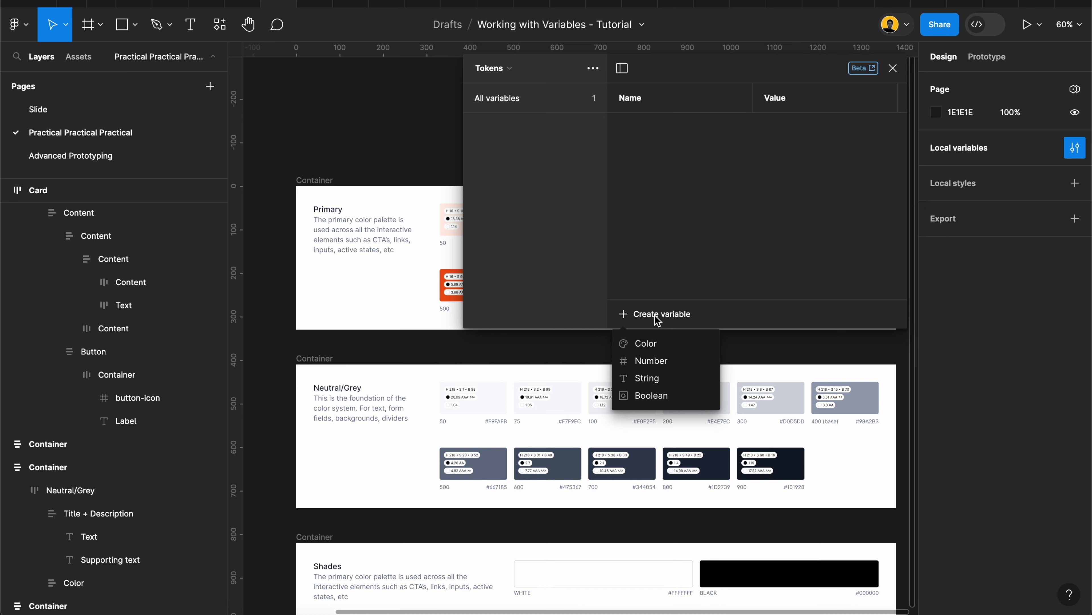
click(666, 343)
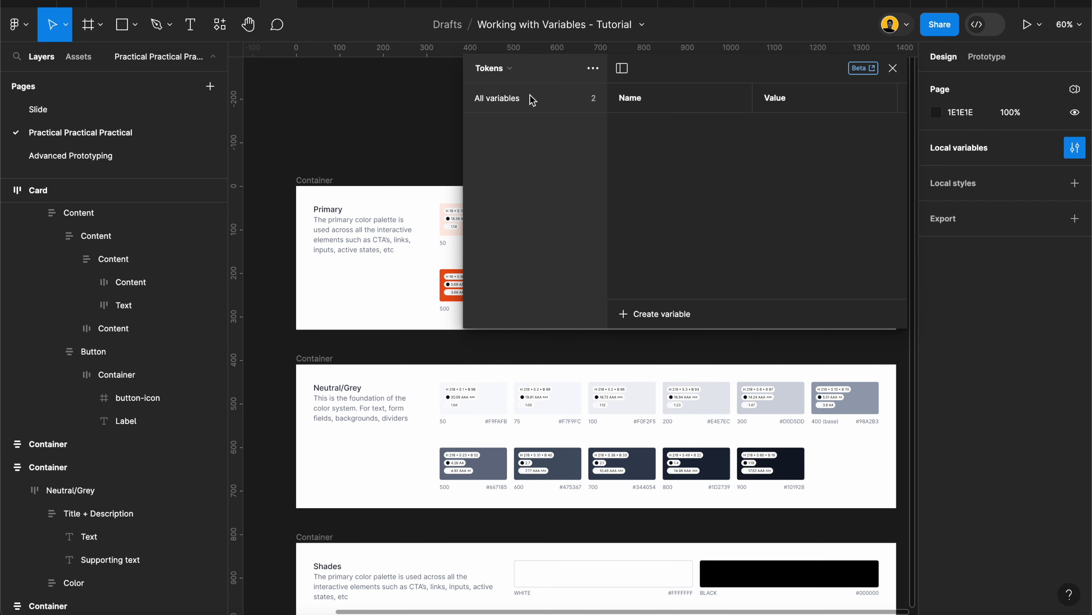
click(515, 100)
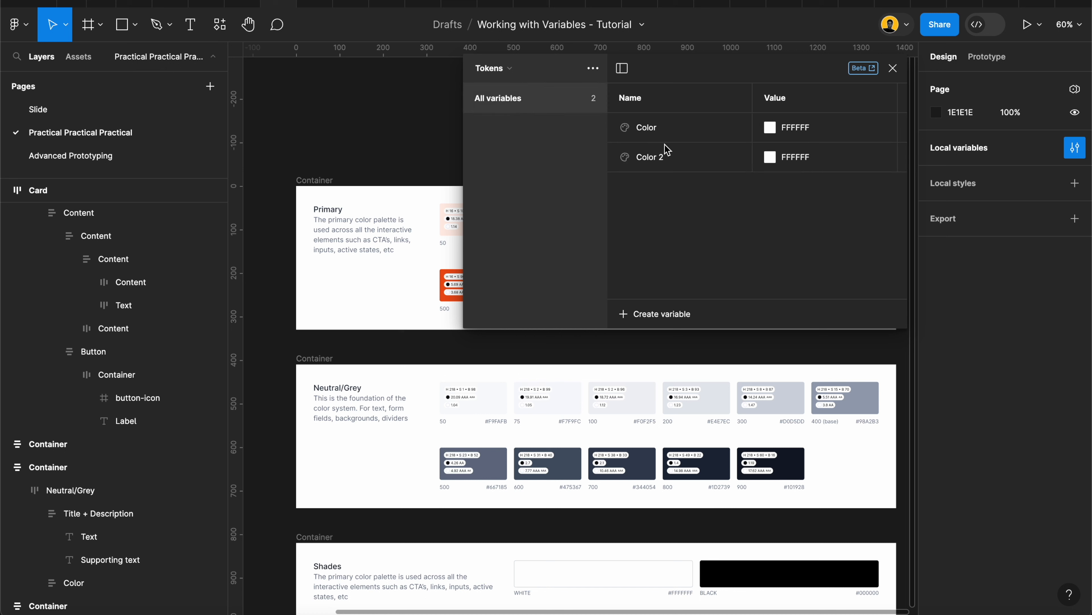
- Examine the Court Heels product card on the canvas for the colors used in its background, text and button
double_click(668, 130)
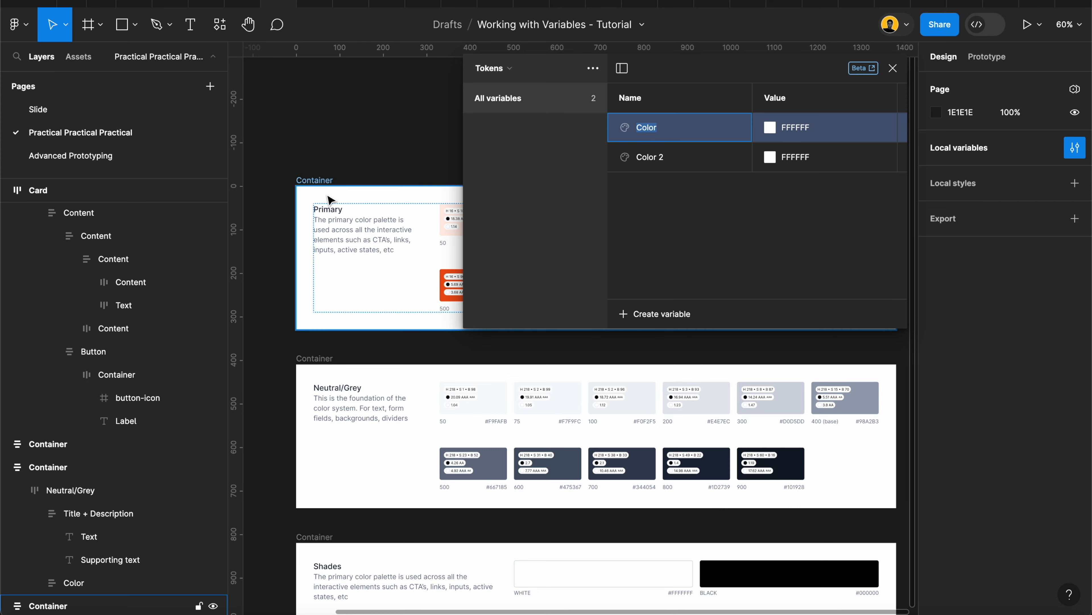
scroll(330, 200, left, 5)
scroll(329, 200, up, 3)
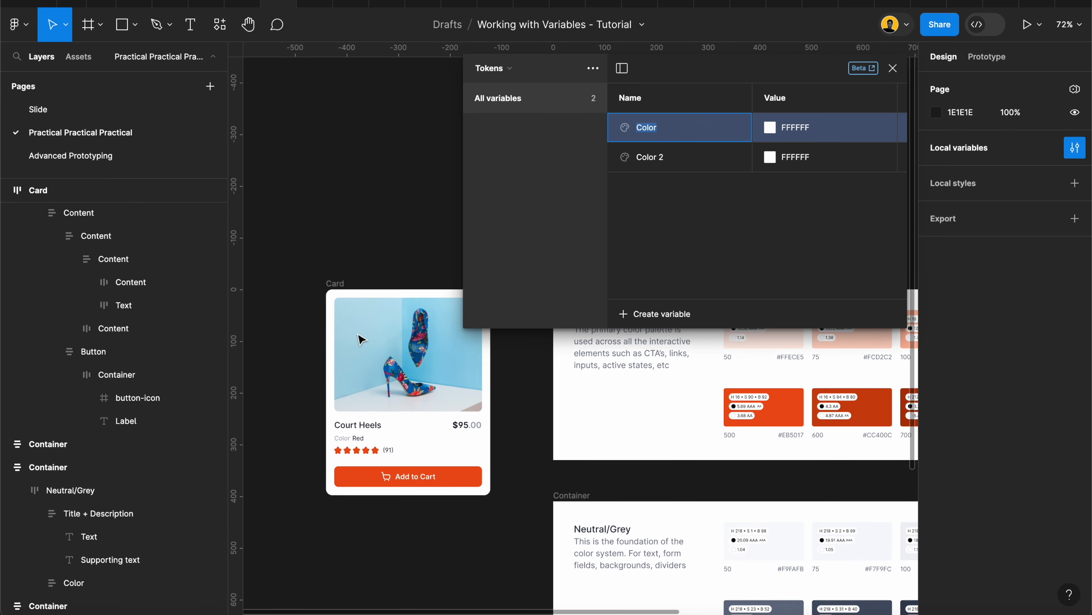
scroll(361, 341, up, 2)
drag(228, 289, 136, 288)
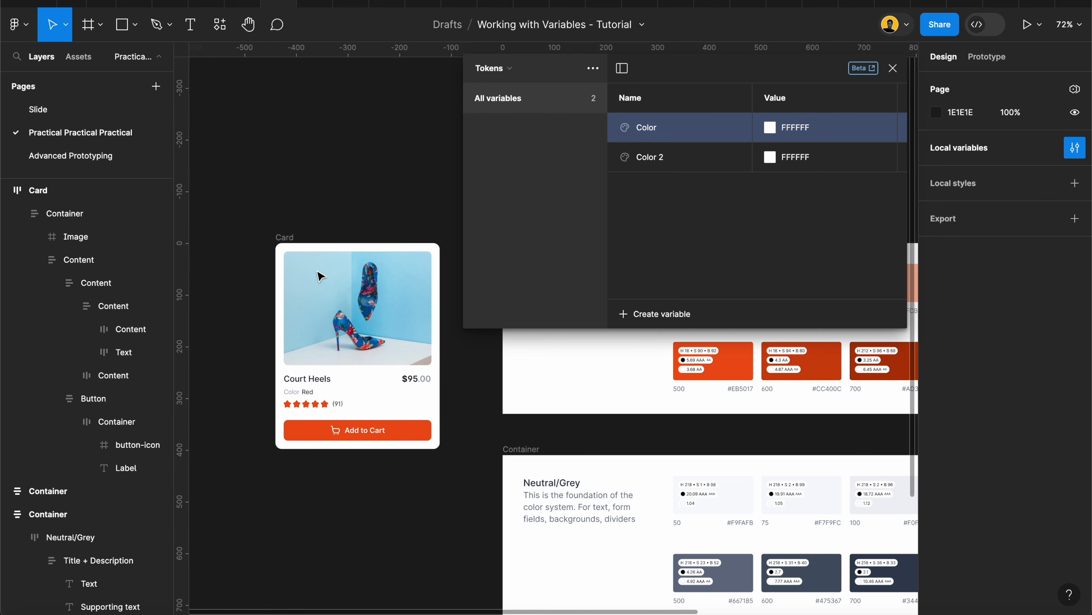
click(317, 193)
click(331, 169)
click(370, 311)
scroll(370, 311, up, 6)
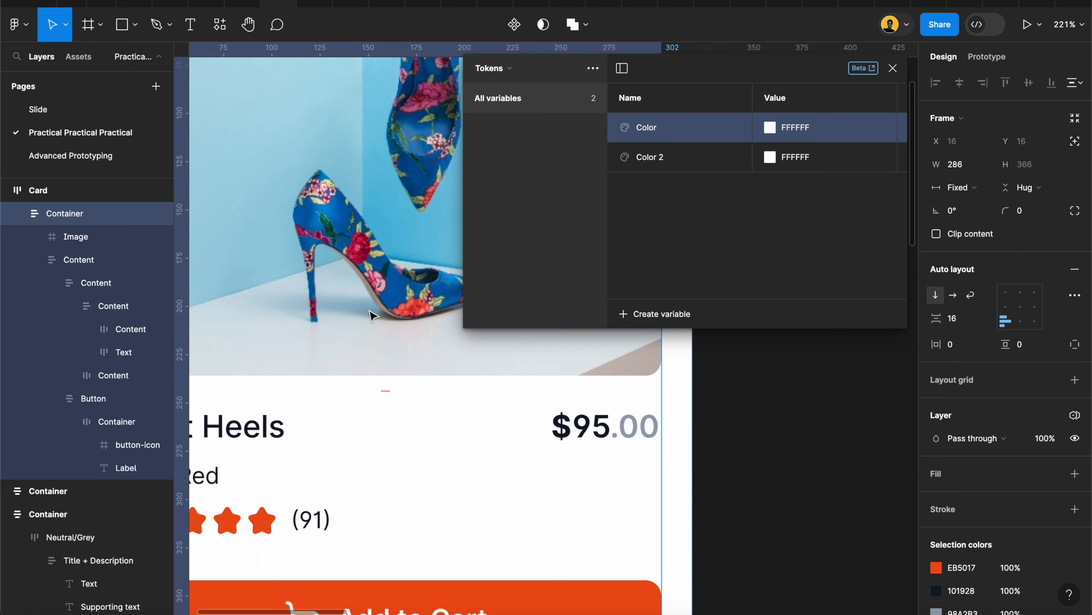
scroll(373, 316, down, 10)
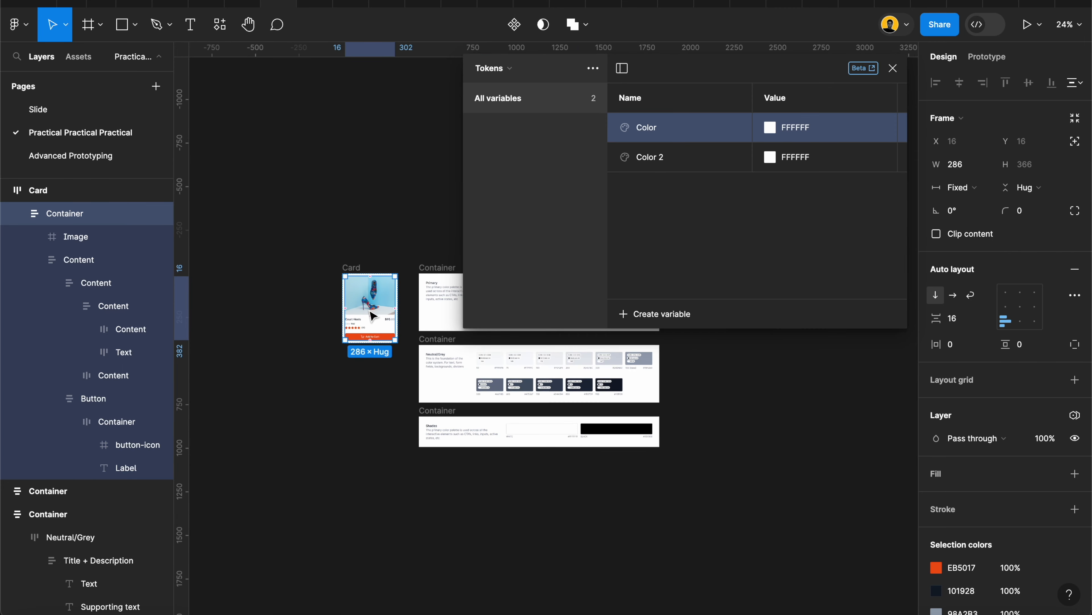
click(371, 215)
scroll(366, 244, up, 5)
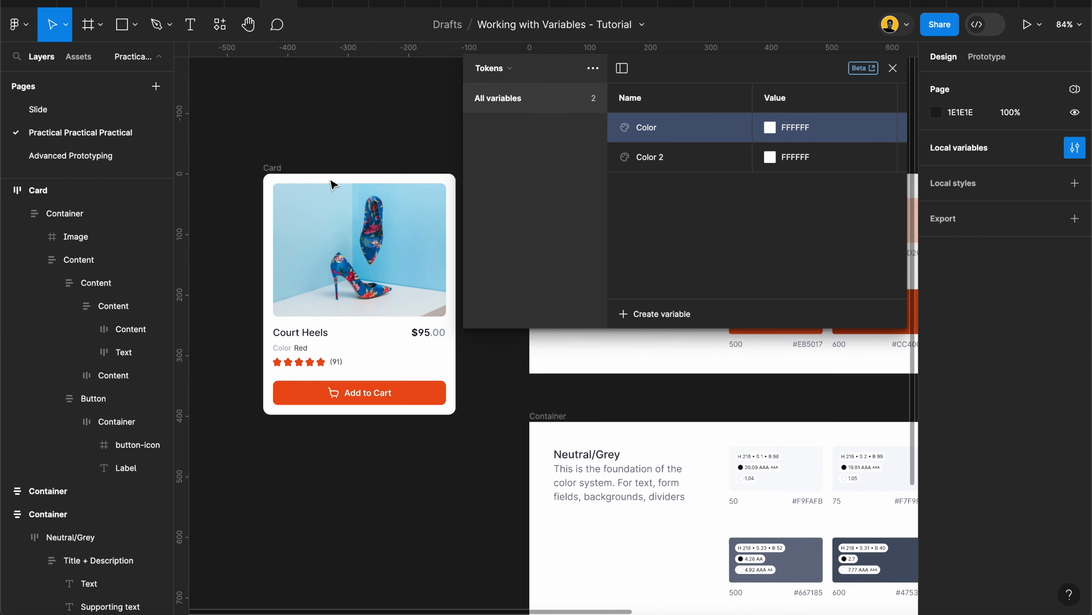
scroll(333, 185, down, 3)
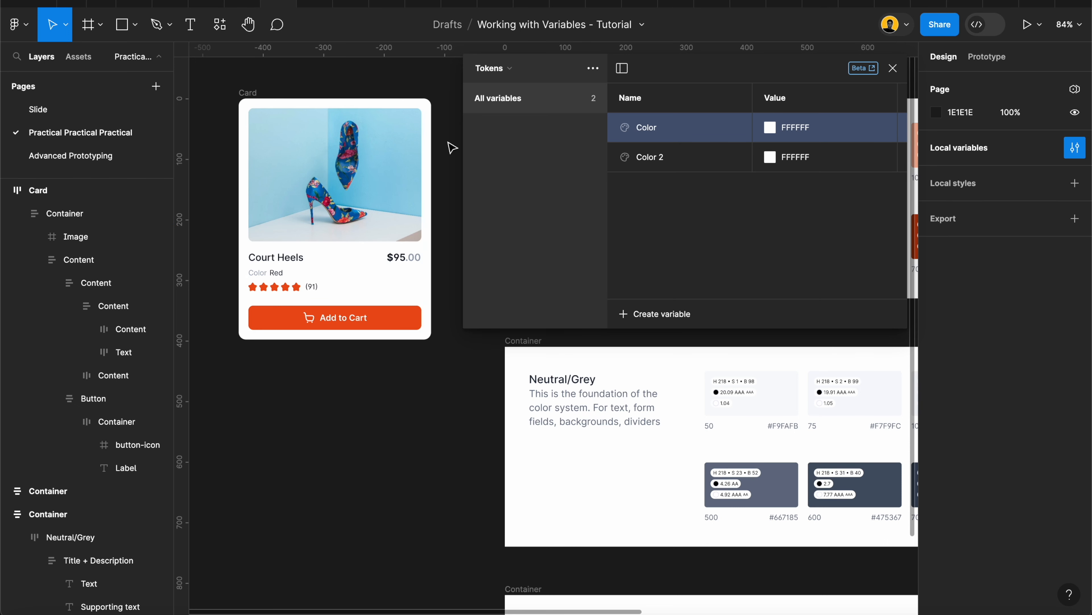
- Rename the two color variables in Tokens as background-primary and brand-primary
double_click(671, 135)
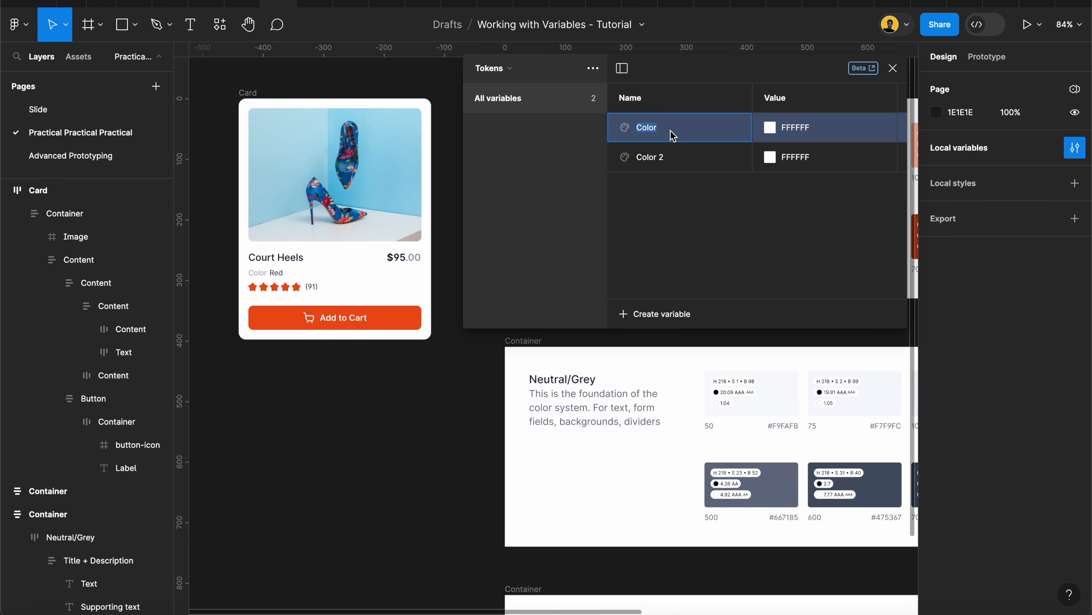
text(background-primary)
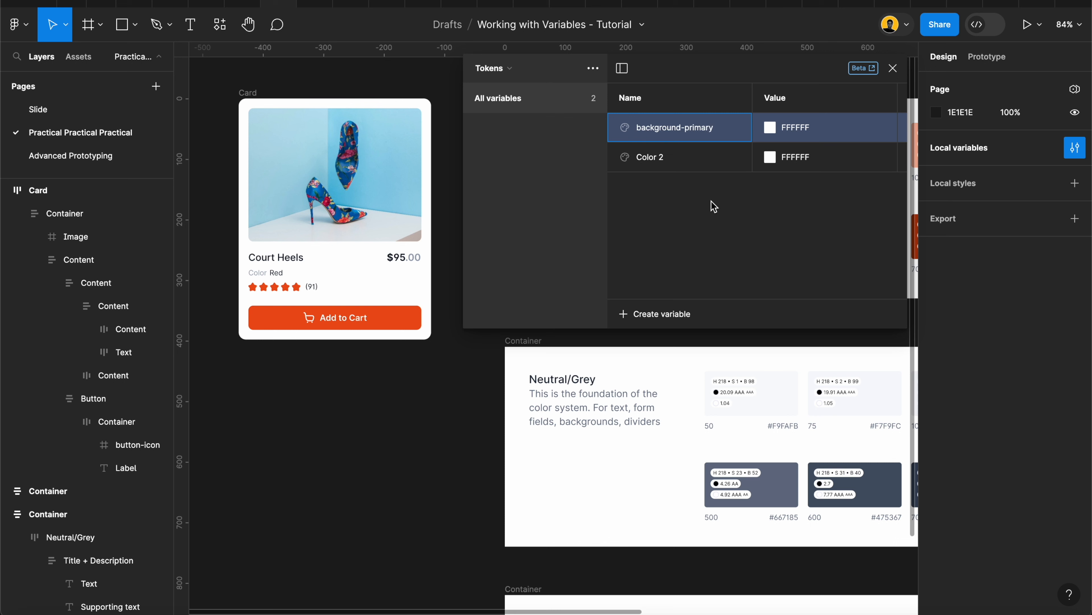
double_click(663, 157)
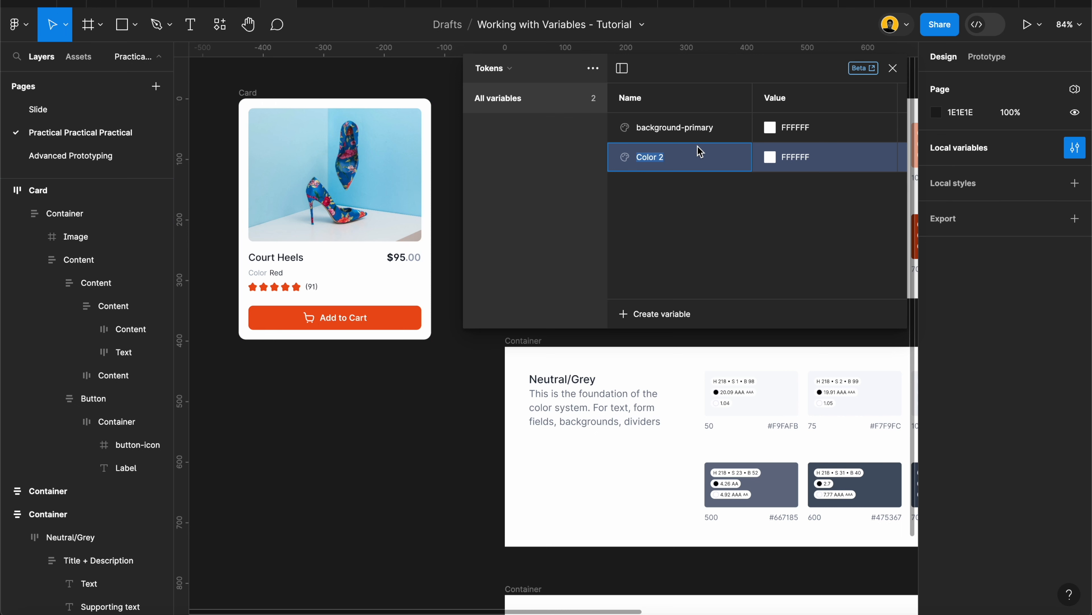
text(brand-primar)
key(Return)
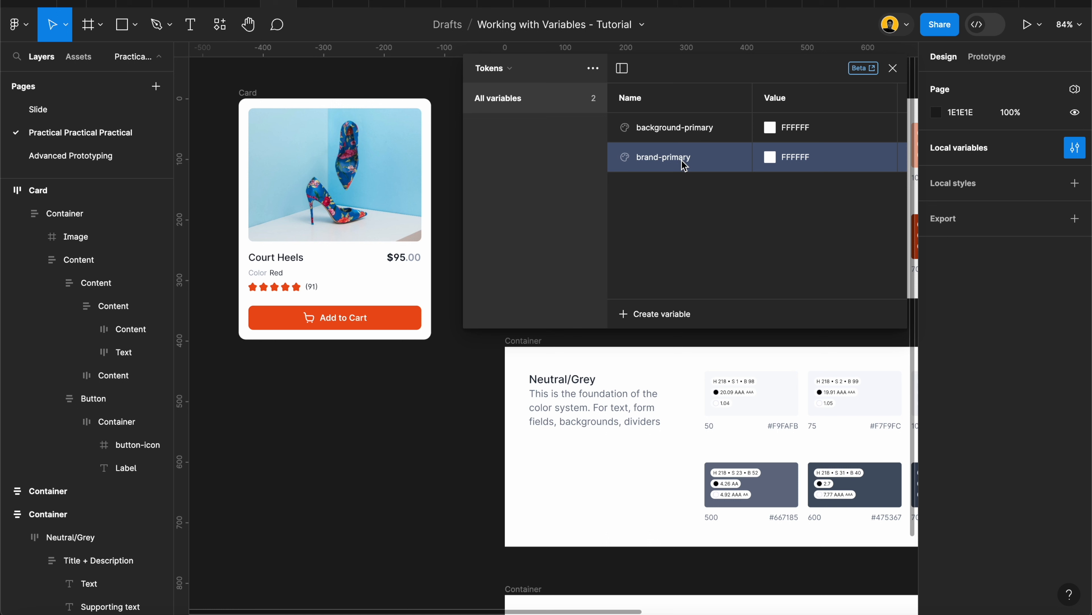
- Duplicate the brand-primary variable and name the copy text-high
key(ctrl+d)
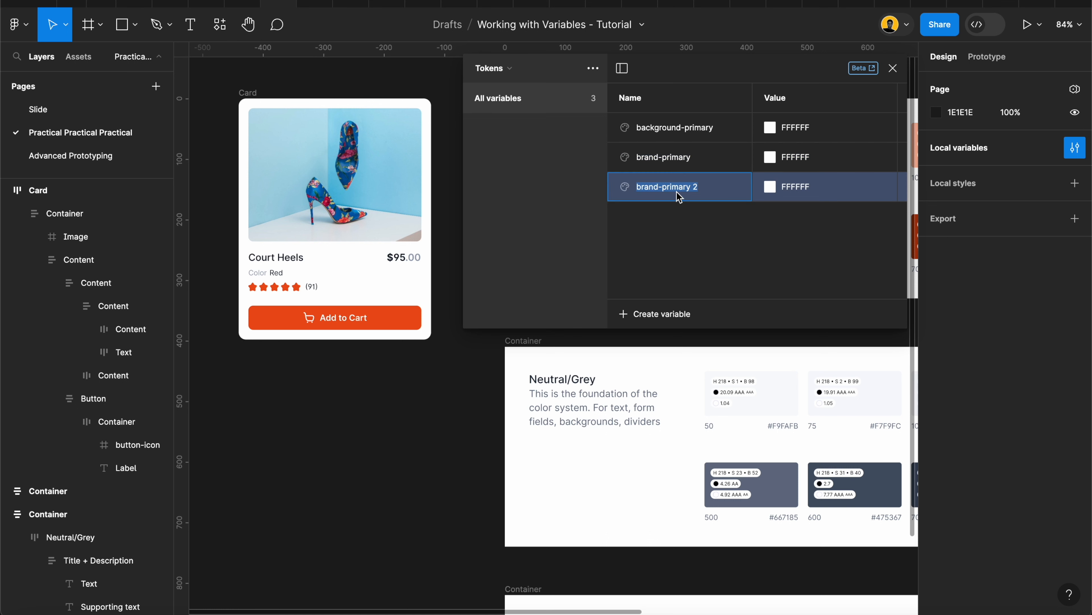
text(text-high)
click(667, 188)
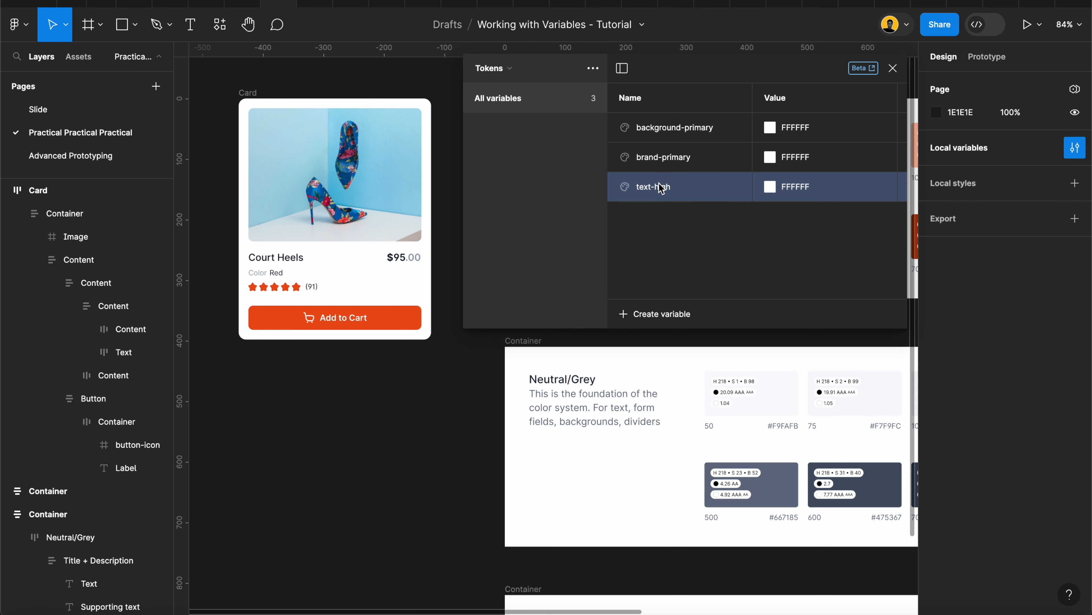
- Duplicate the text-high variable and rename the copy as text-medium
key(ctrl+d)
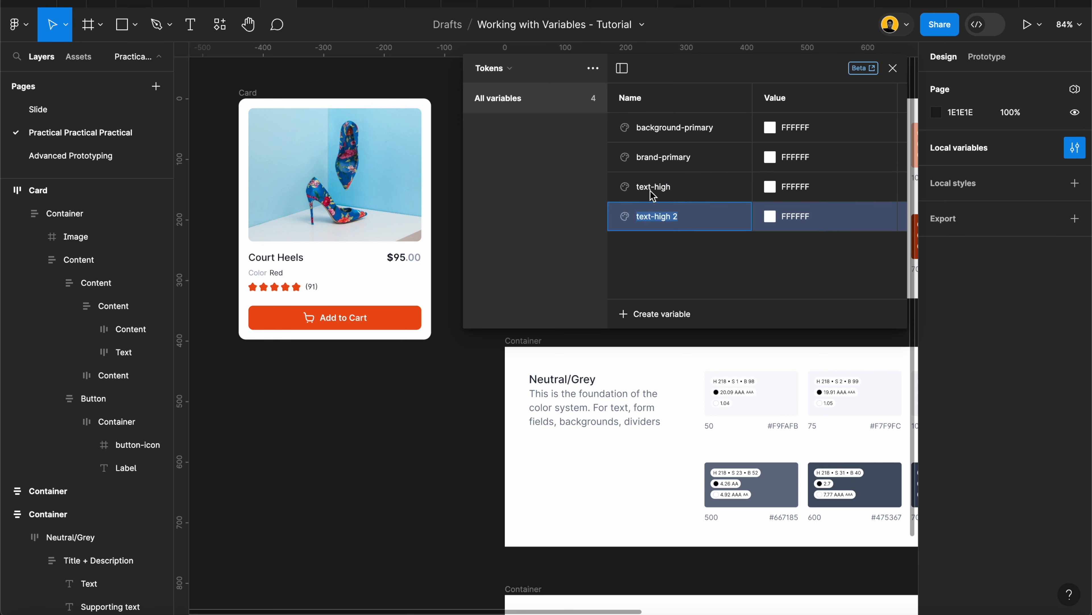
drag(685, 219, 657, 222)
text(medium)
key(Return)
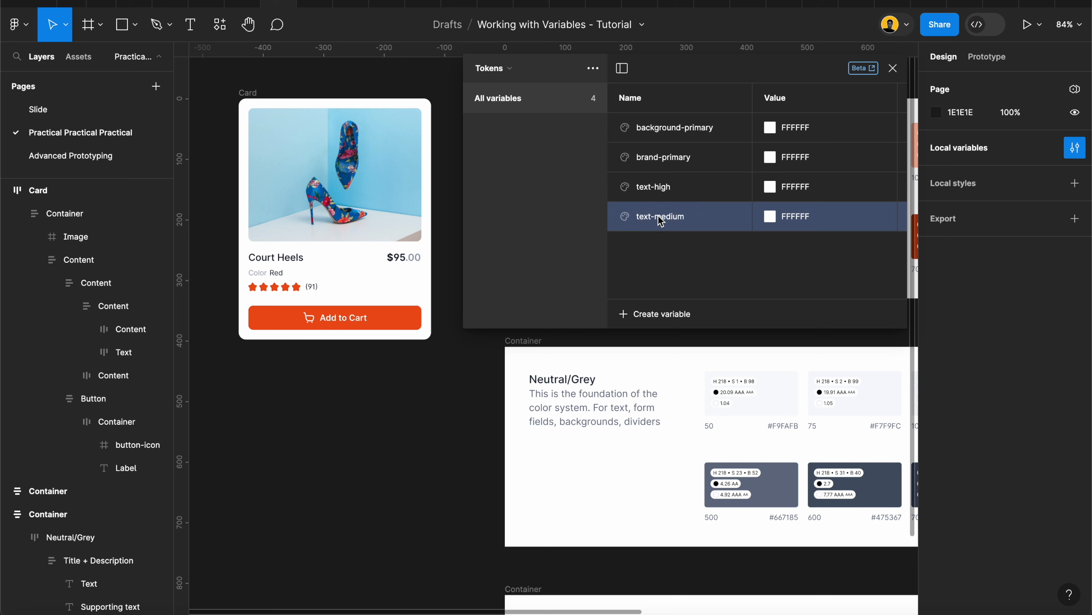
- Duplicate the text-medium variable and rename the copy as text-low
key(ctrl+d)
double_click(701, 249)
drag(701, 248, 654, 249)
text(low)
click(680, 282)
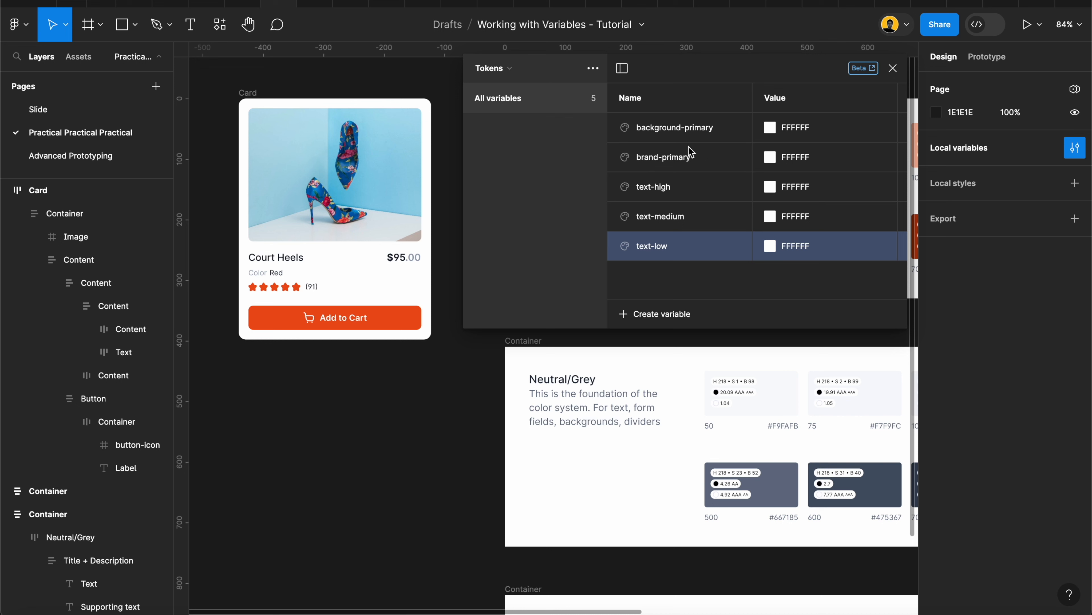
- View the color value options of background-primary, look at the Primitive collection's variables, and return to Tokens
click(770, 128)
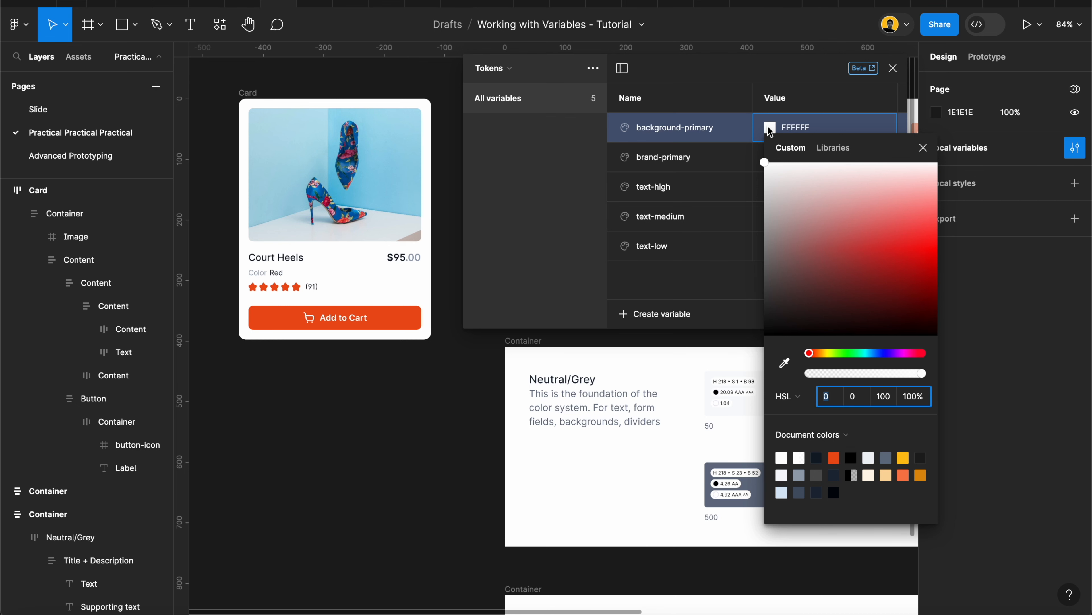
click(576, 217)
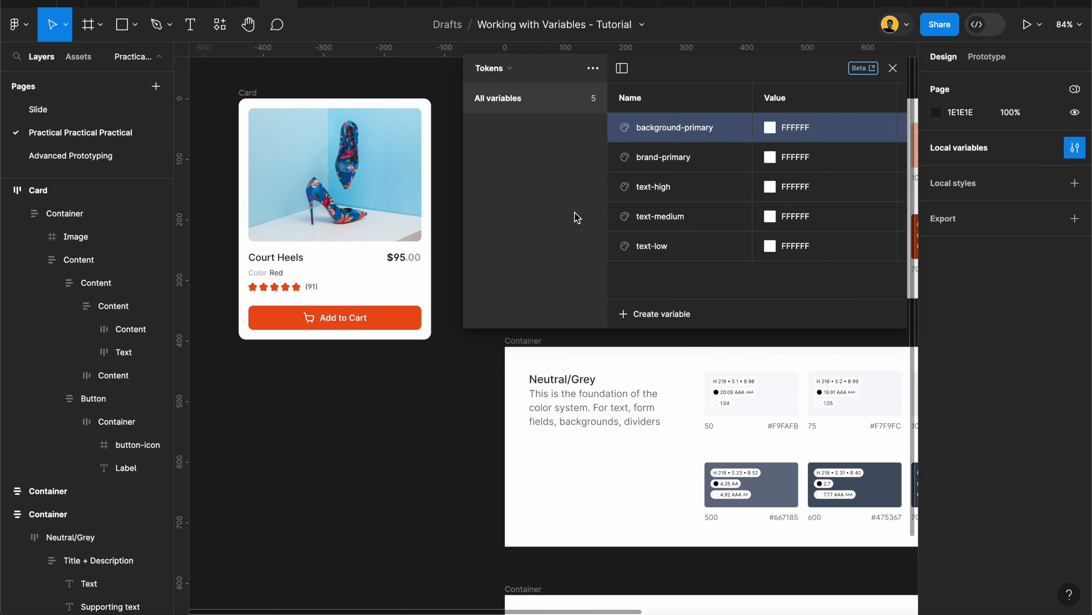
click(511, 70)
click(517, 65)
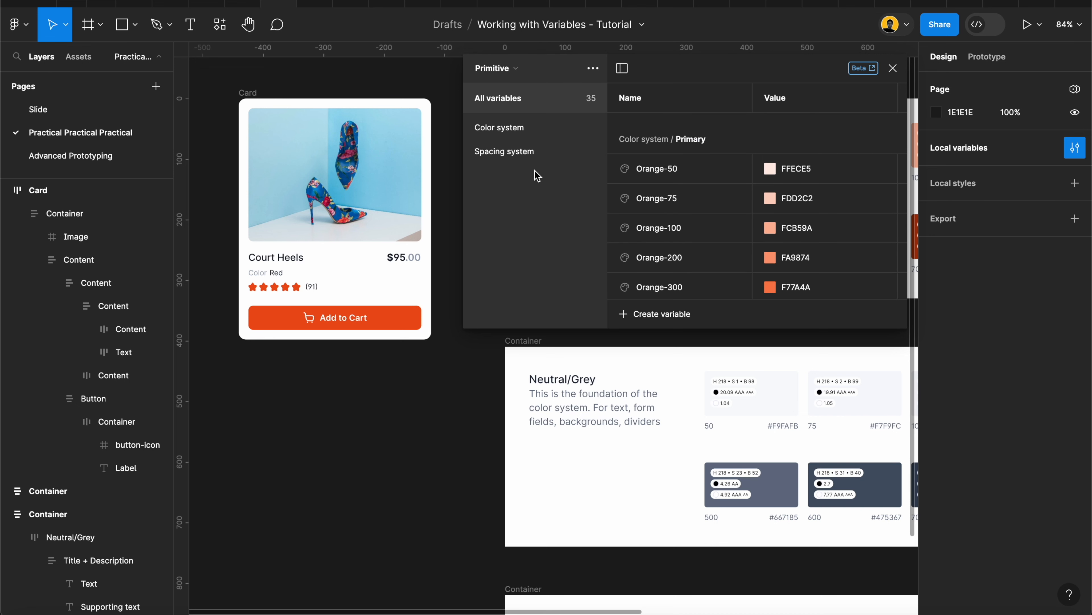
click(521, 69)
click(525, 86)
- Alias the background-primary variable to the White color in Primitive's Color system/Base group
click(770, 128)
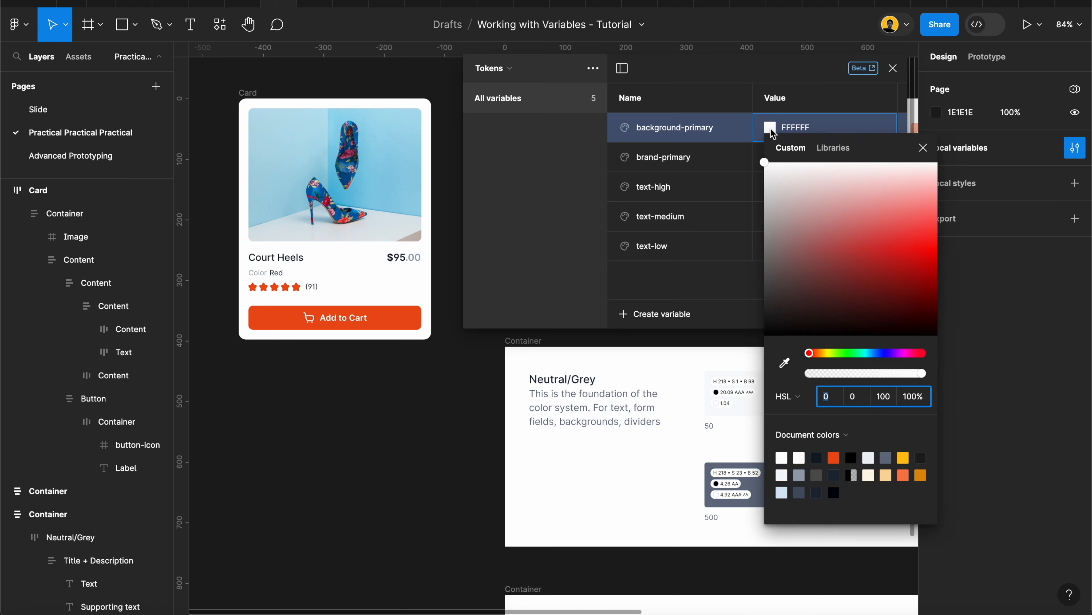
click(770, 128)
right_click(770, 128)
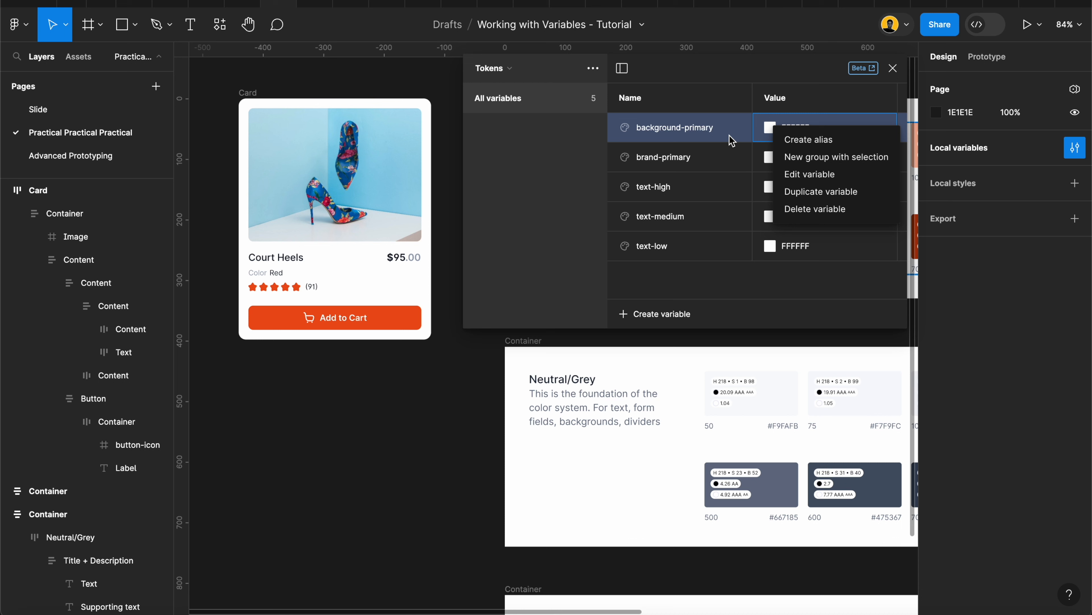
click(814, 144)
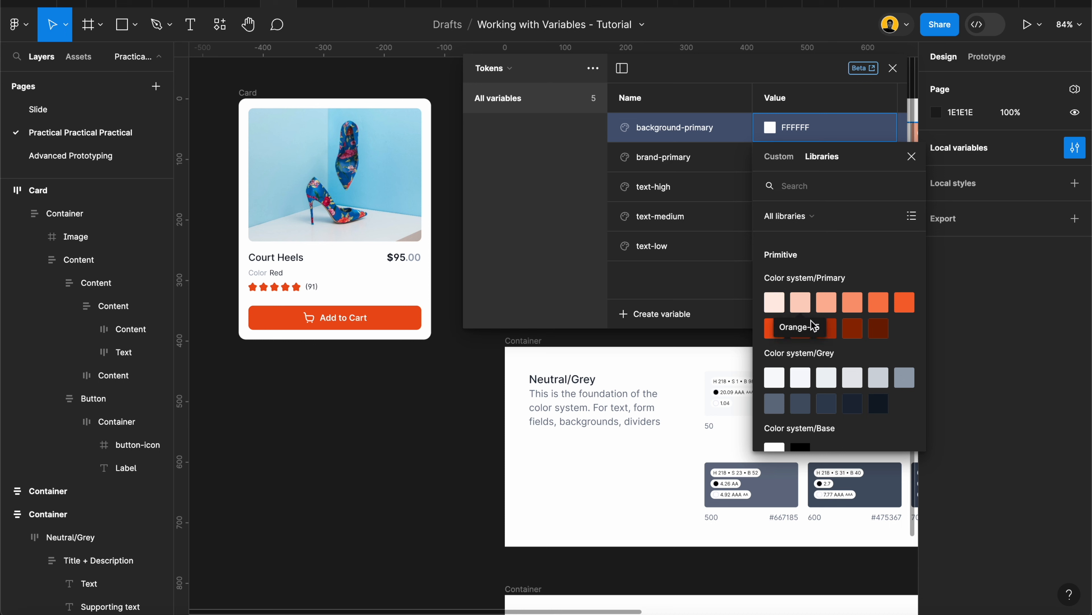
scroll(796, 323, down, 2)
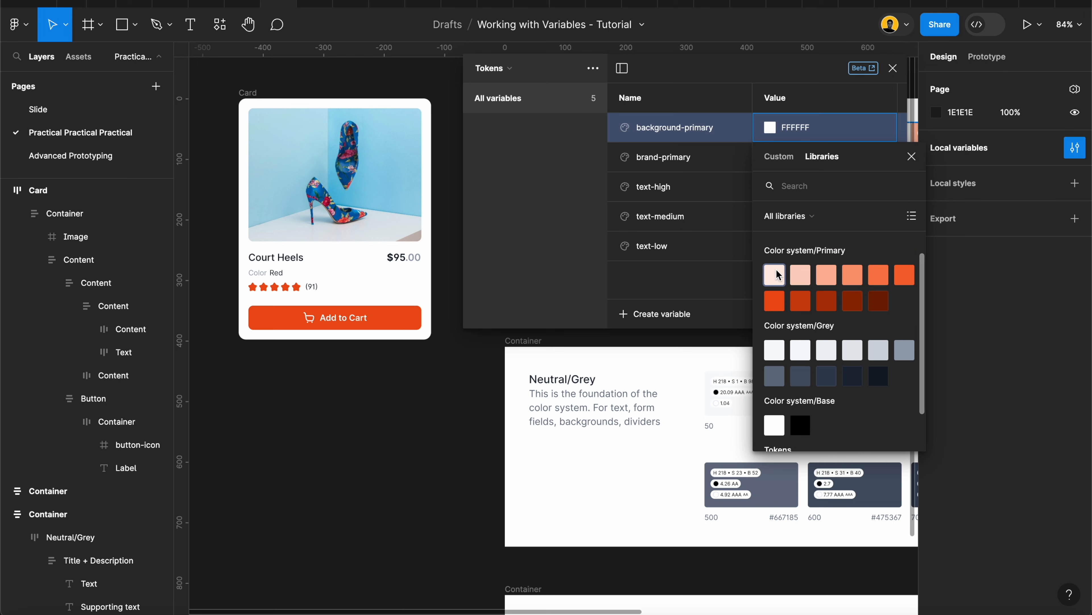
scroll(783, 267, up, 2)
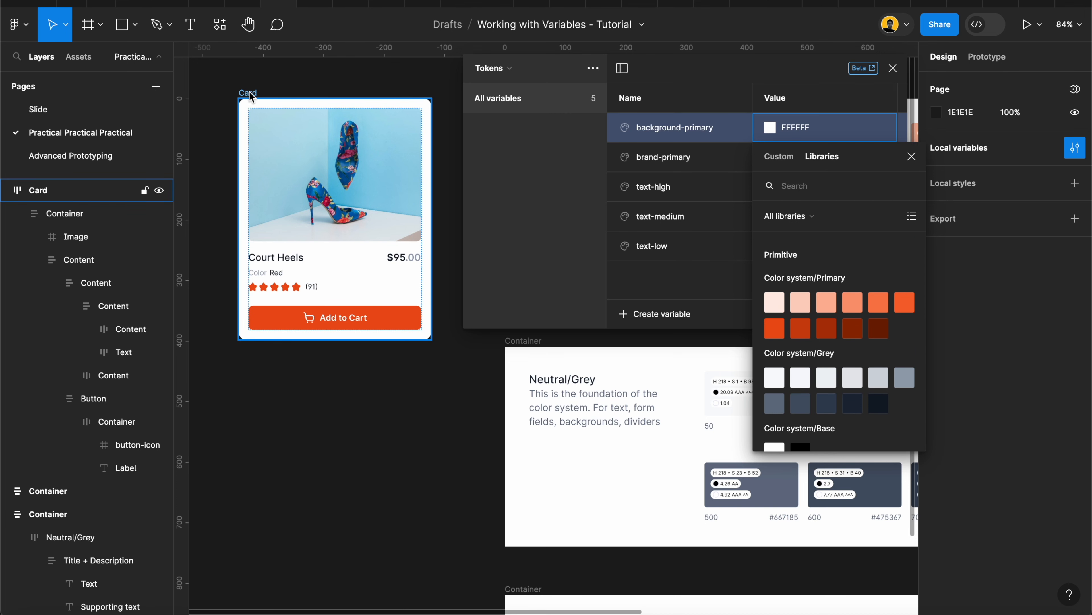
scroll(850, 400, down, 2)
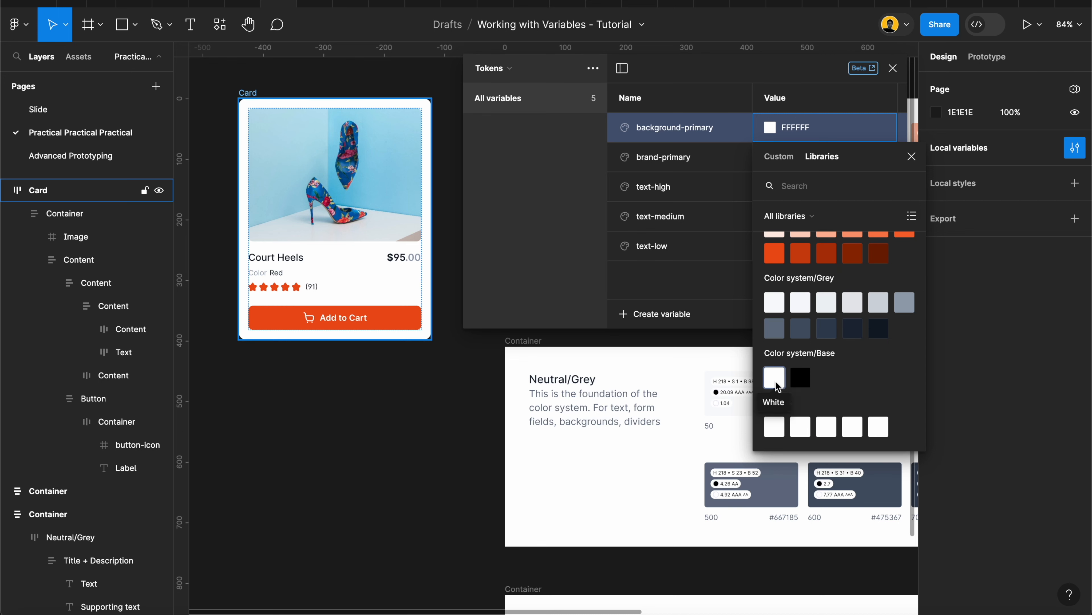
click(774, 378)
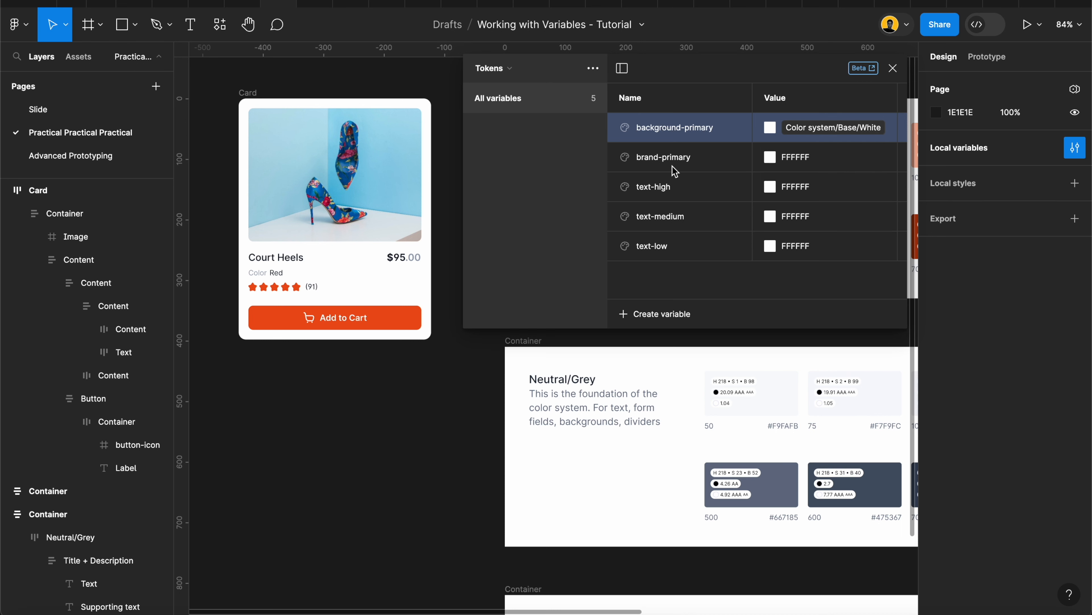
- Alias the brand-primary variable to Orange-500 from Primitive's Color system/Primary group
click(770, 157)
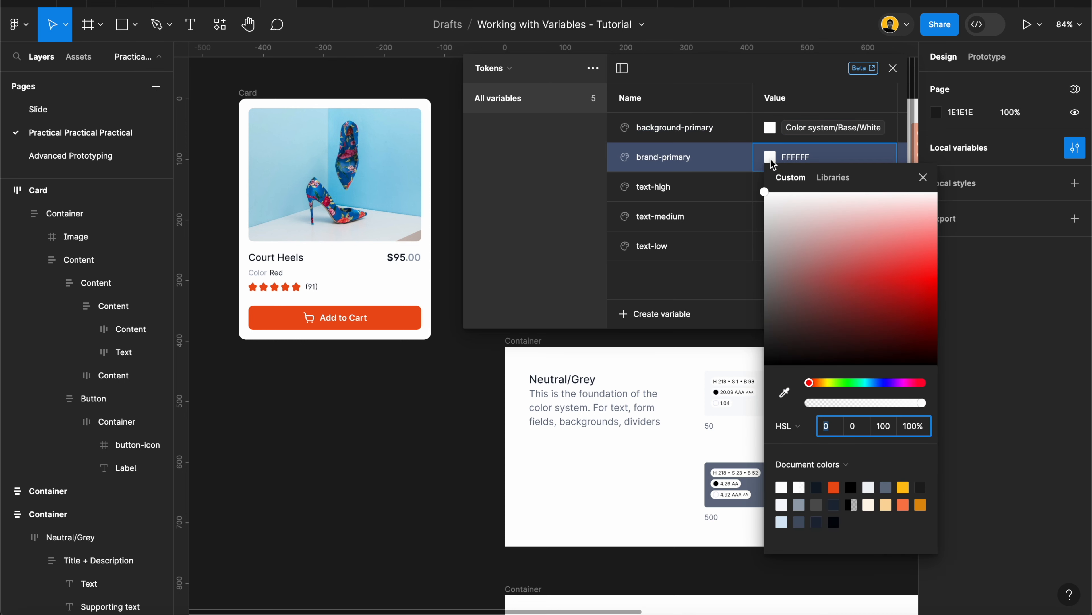
click(769, 156)
right_click(770, 161)
click(788, 169)
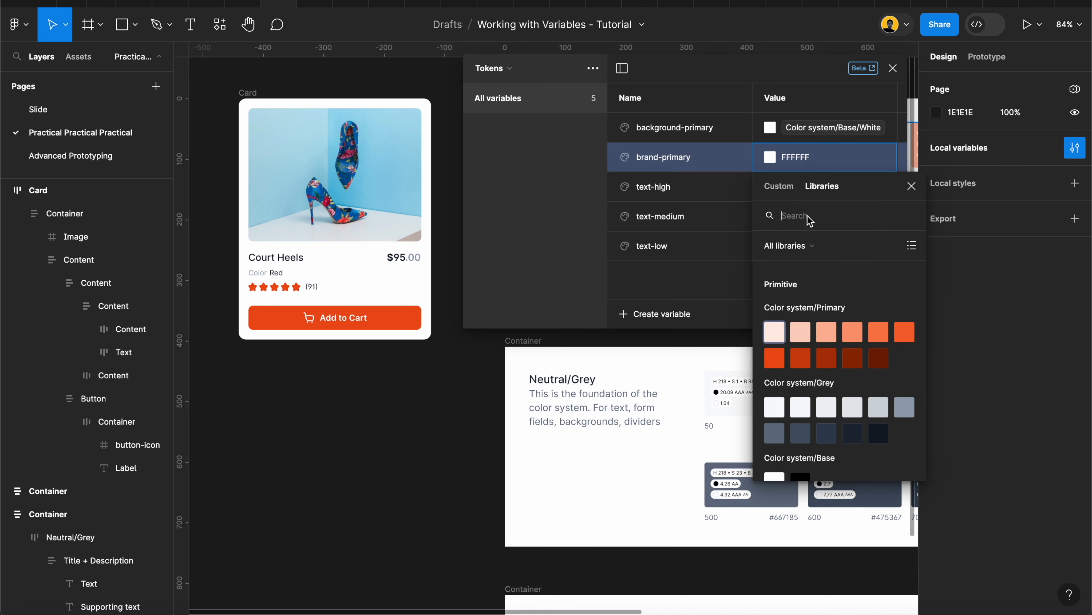
click(779, 366)
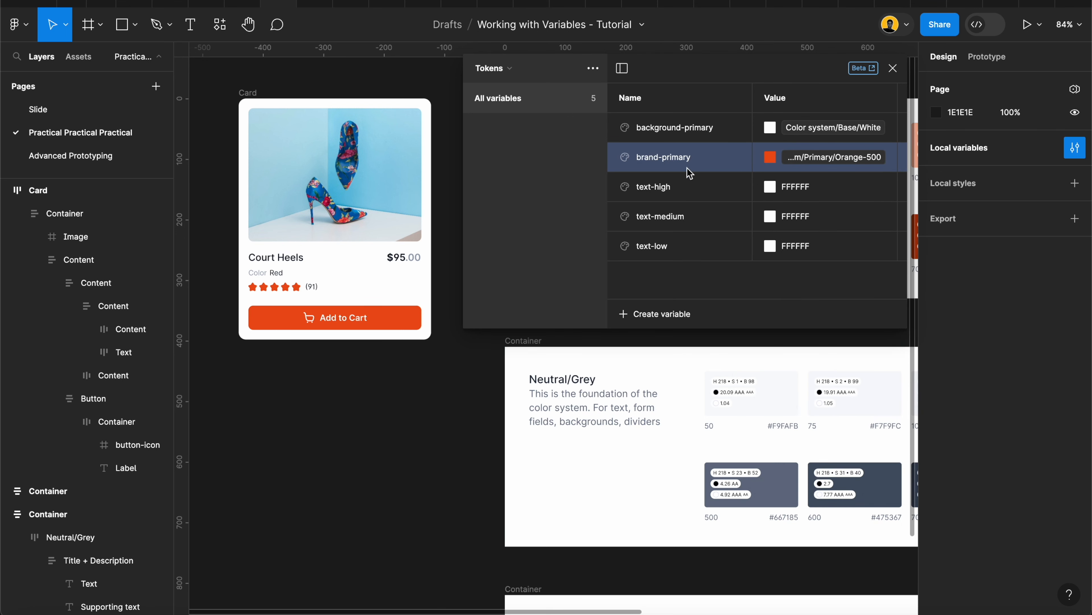
click(769, 190)
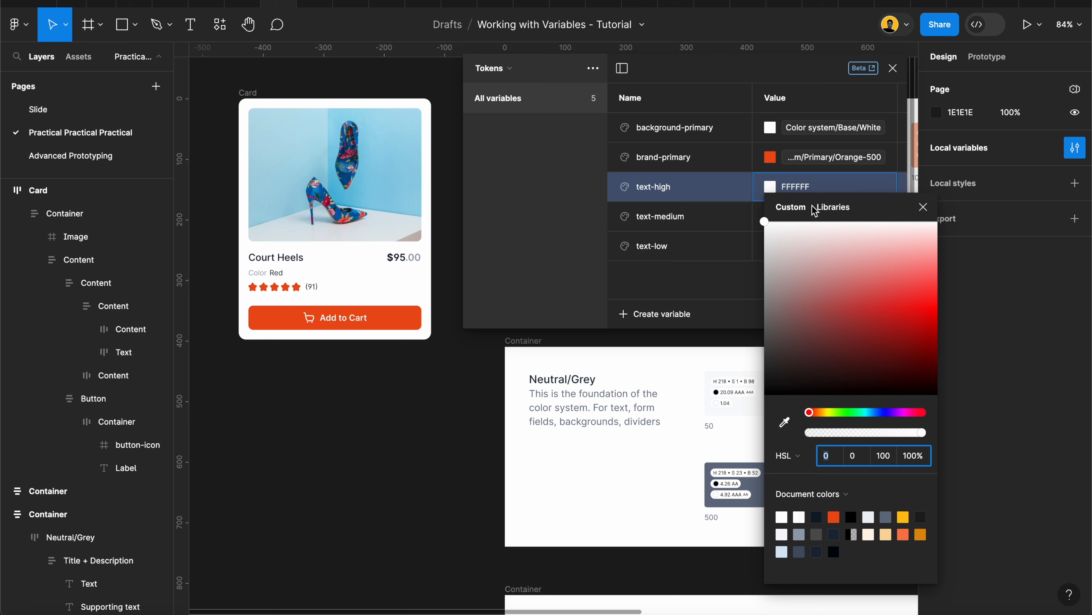
click(829, 207)
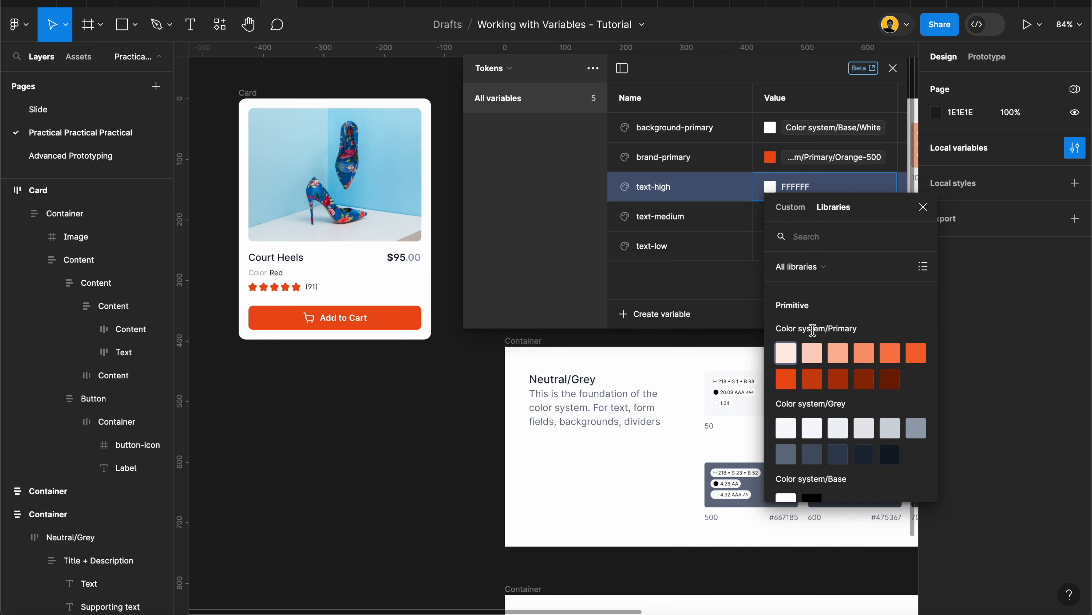
click(769, 189)
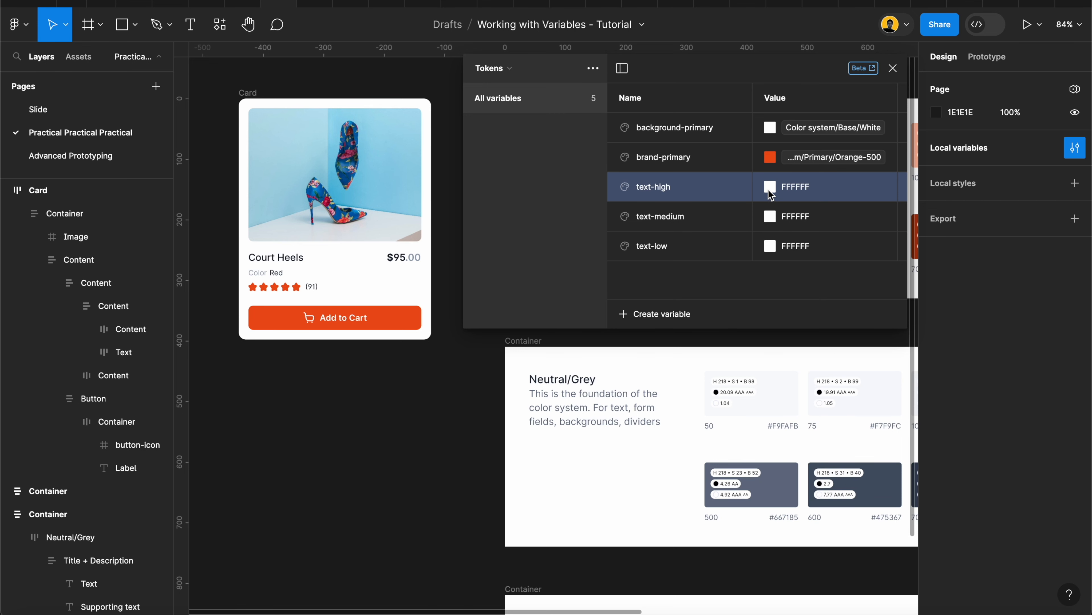
right_click(770, 192)
click(765, 186)
click(769, 187)
click(769, 188)
- Alias the text-high variable to Grey-900 from Primitive's Color system/Grey group
click(770, 188)
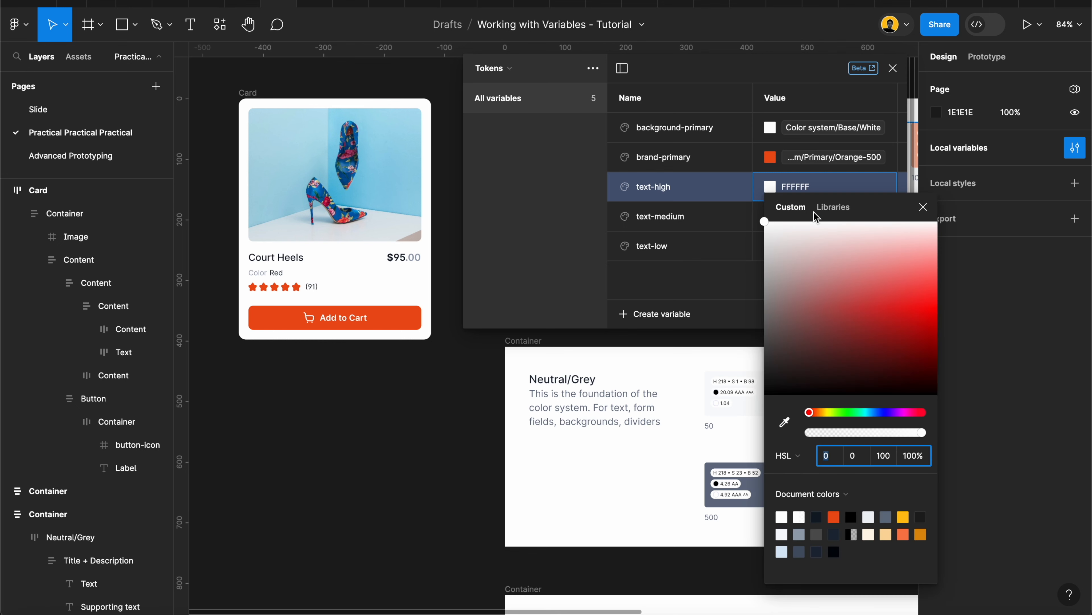
click(830, 207)
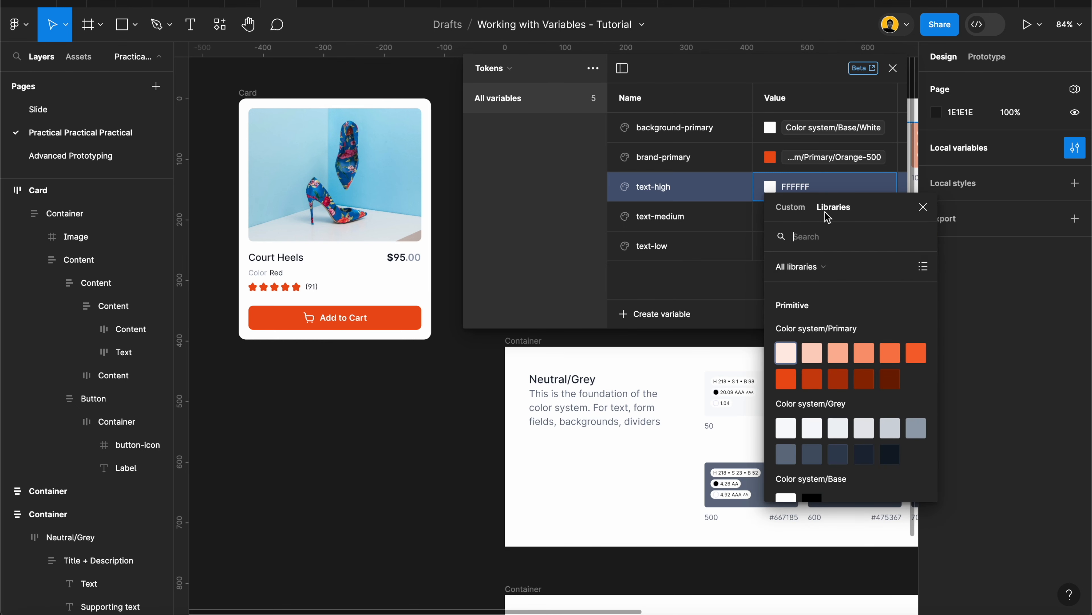
scroll(841, 316, down, 2)
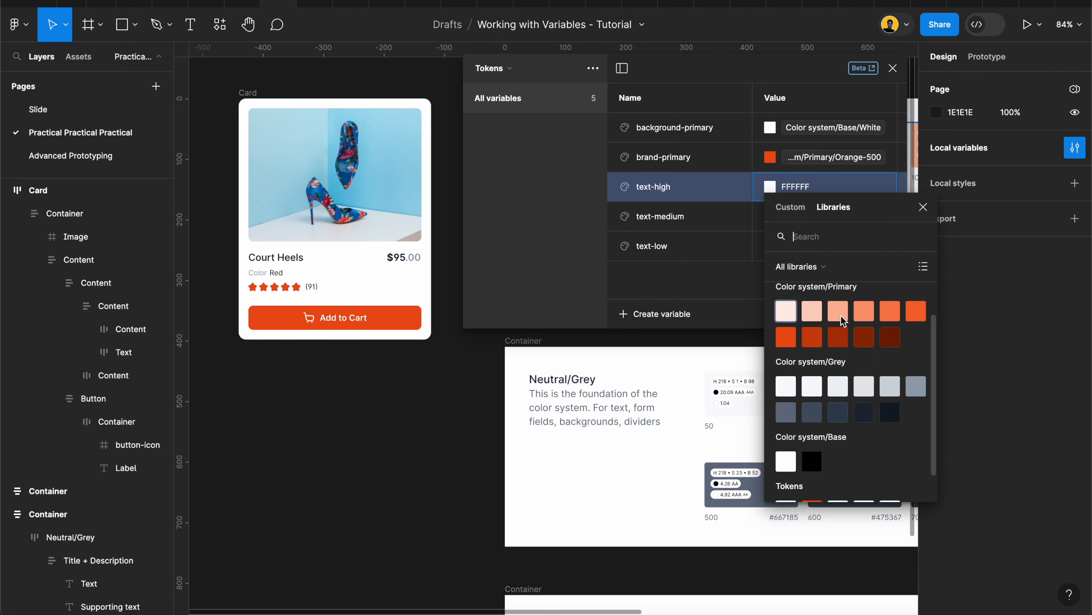
scroll(829, 373, up, 2)
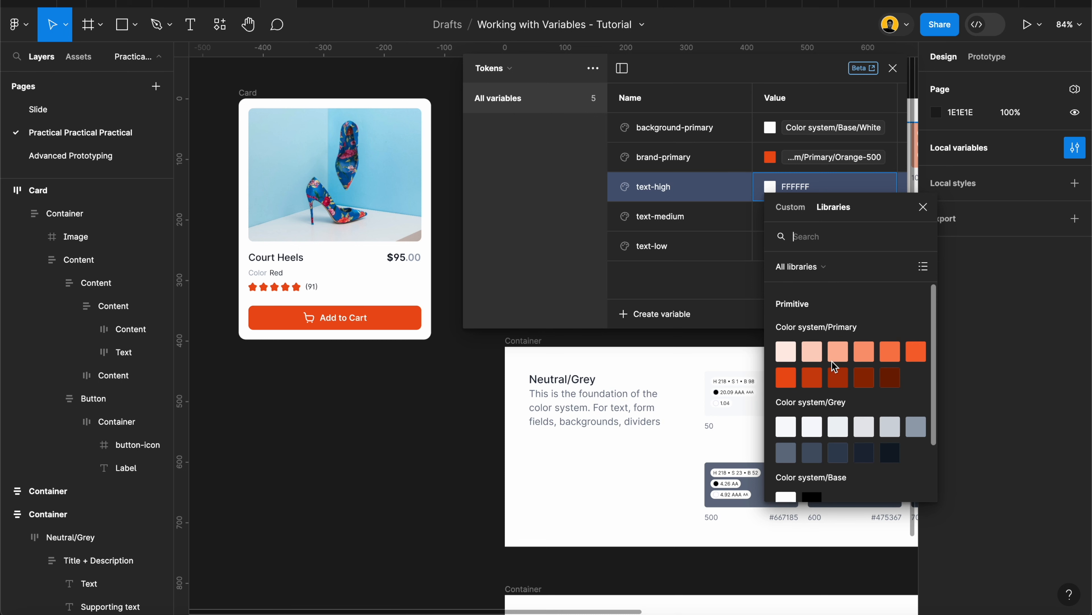
scroll(832, 361, down, 1)
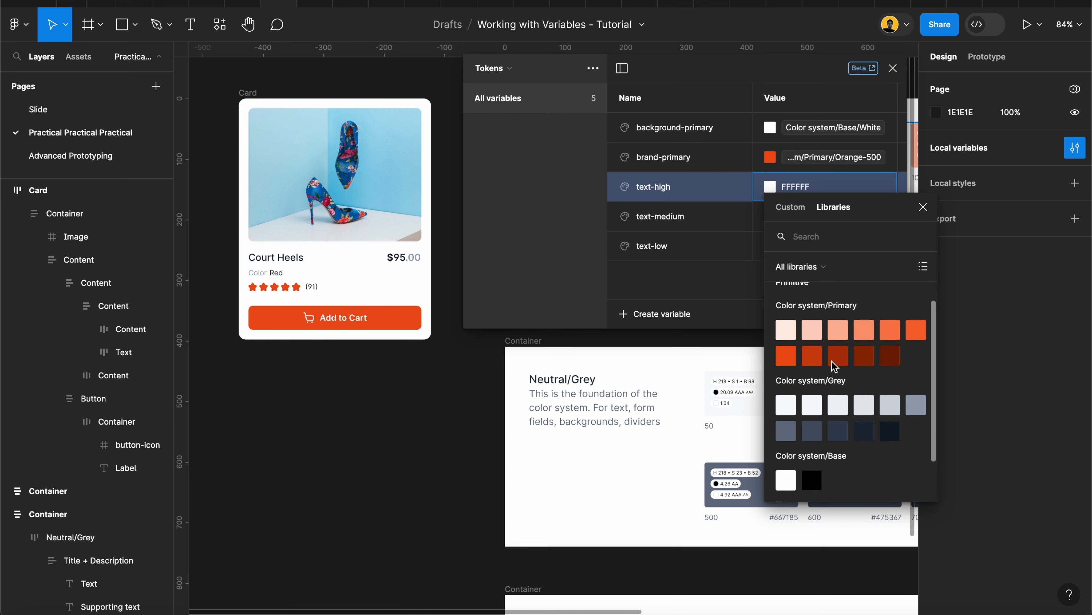
click(890, 431)
scroll(890, 433, right, 6)
scroll(890, 435, left, 6)
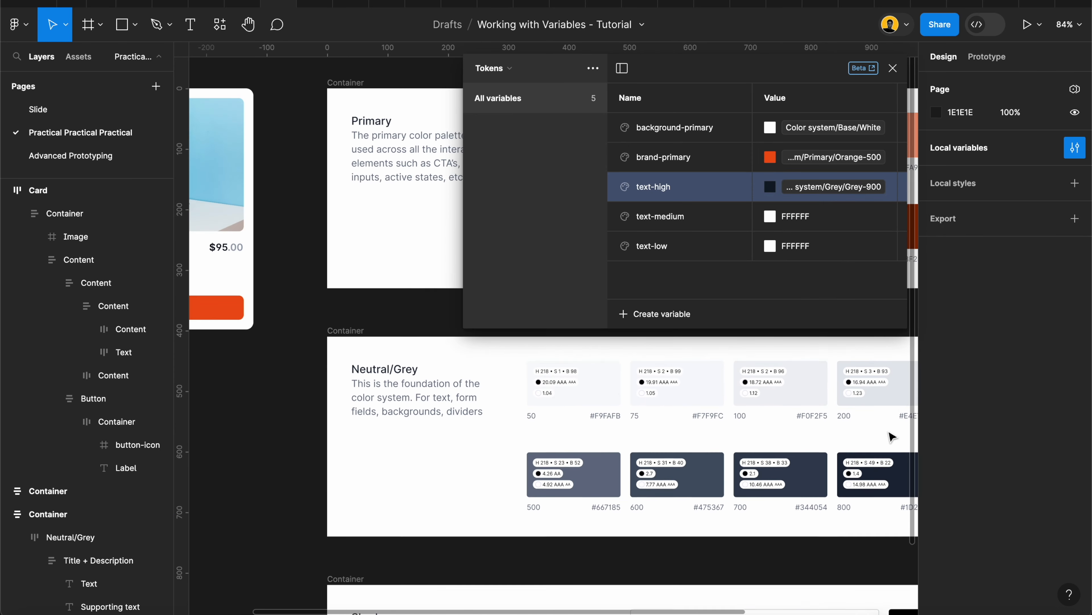
- Alias the text-medium variable to Grey-500 from Primitive's Color system/Grey group
click(770, 216)
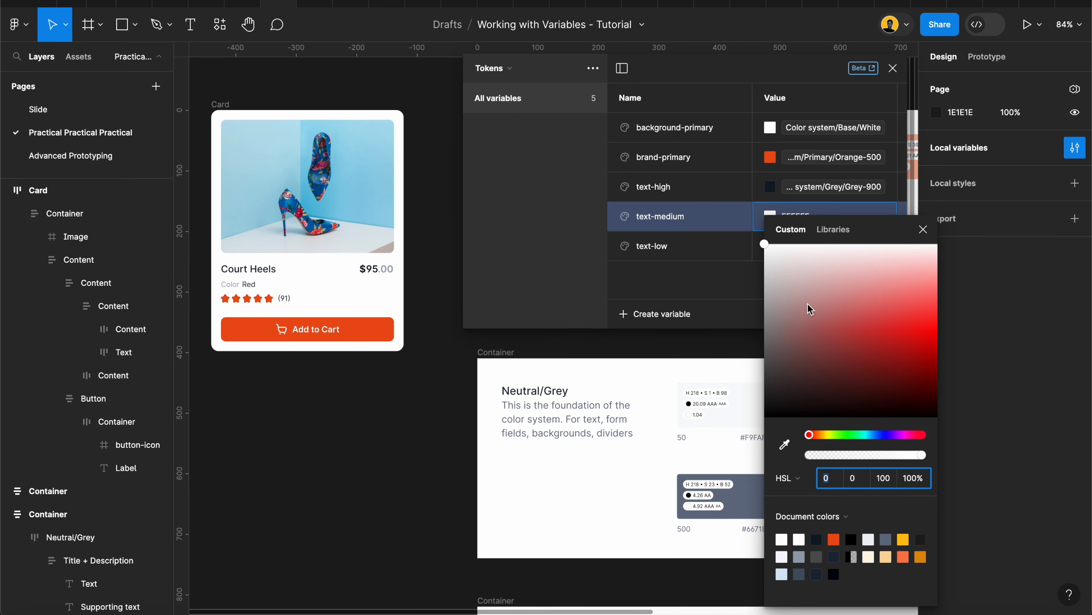
click(833, 229)
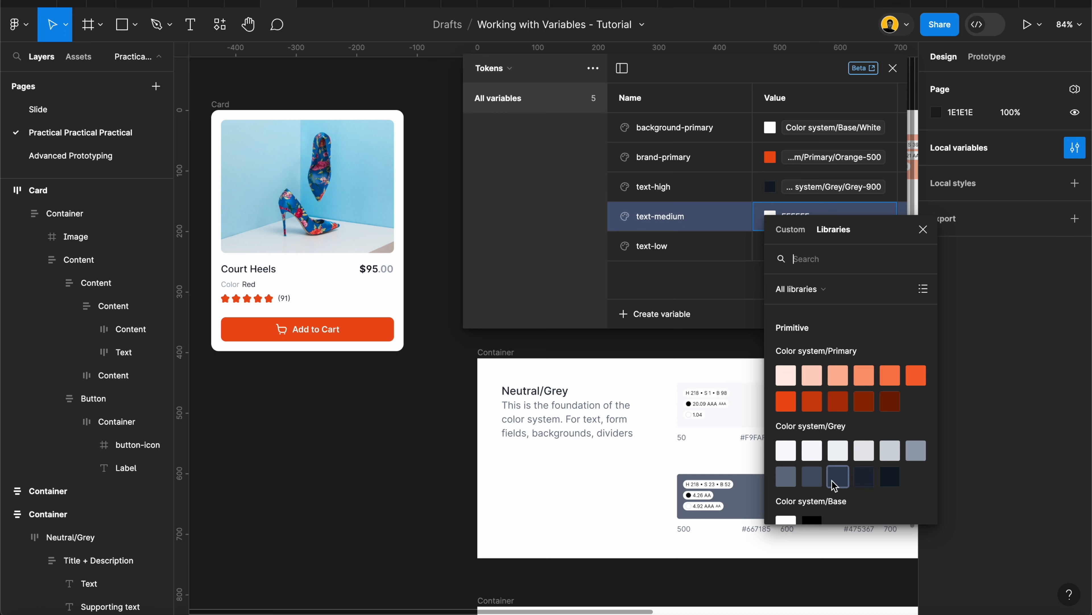
click(786, 475)
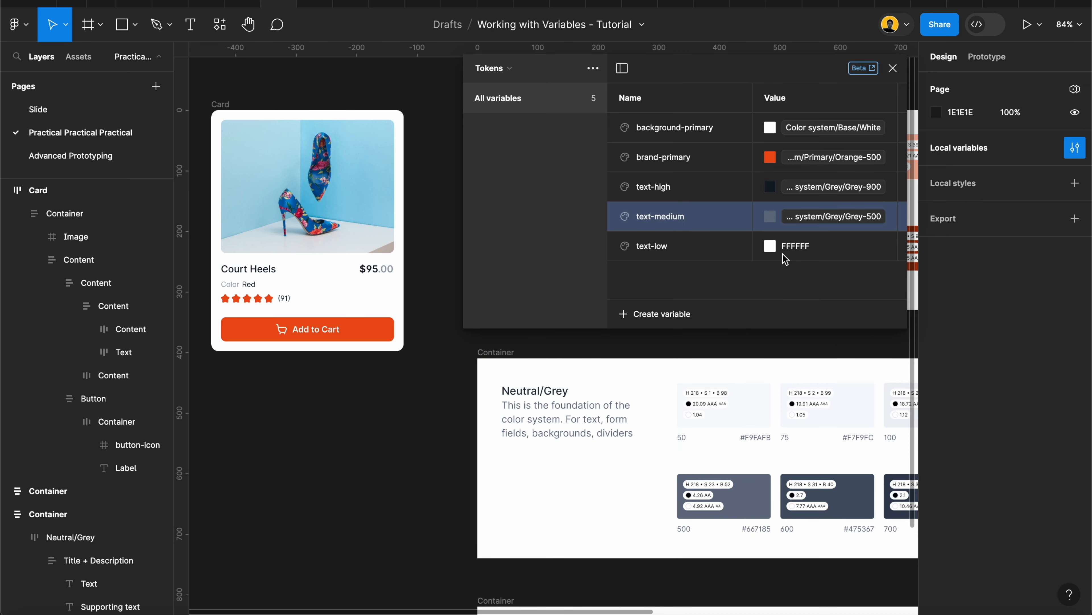
- Alias the text-low variable to Grey-400 and change the text-medium alias to Grey-600 in Primitive's Color system/Grey group
click(770, 246)
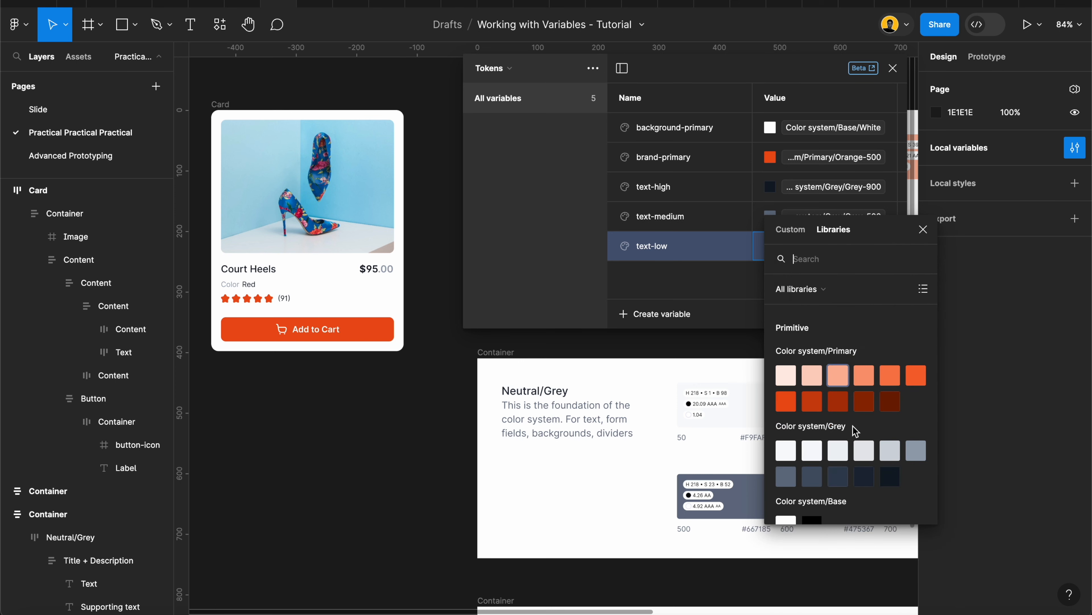
click(915, 451)
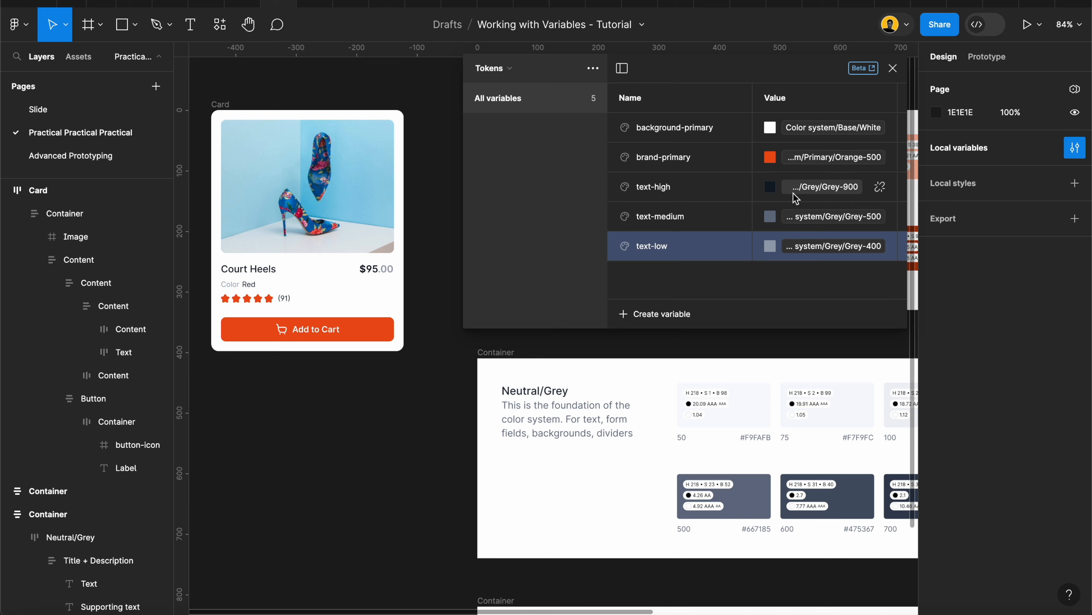
click(797, 217)
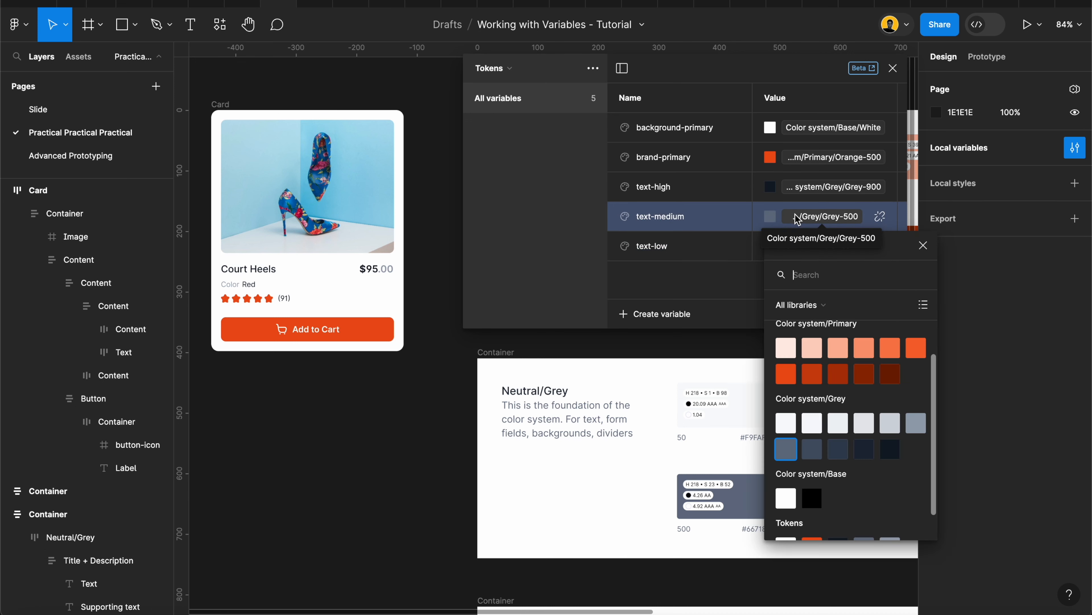
click(815, 450)
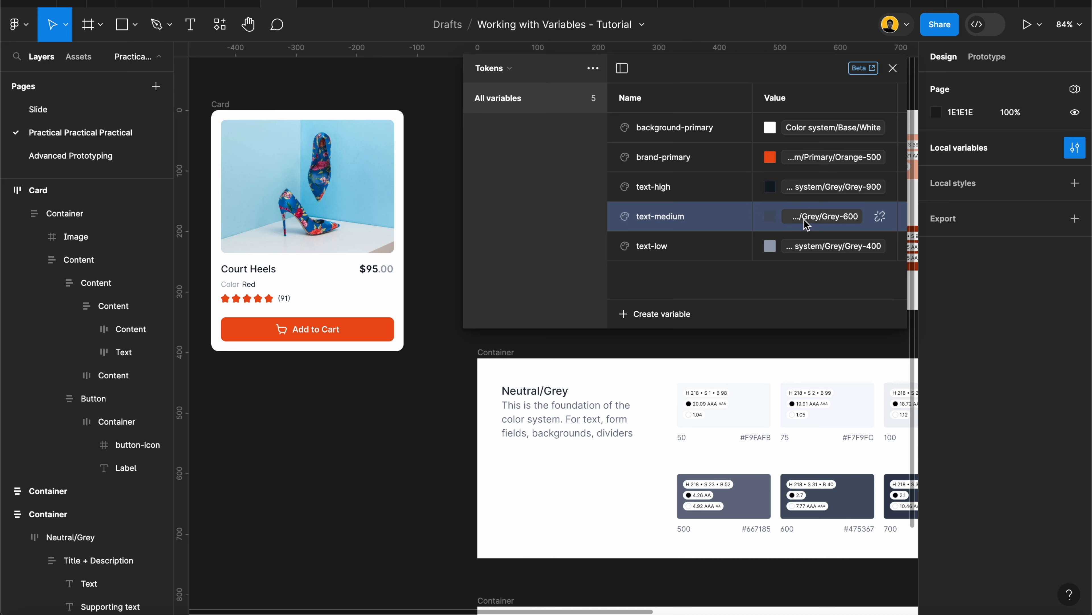
- Look up Grey-600 and its color value in the Primitive collection, then return to the Tokens collection
click(493, 72)
click(508, 62)
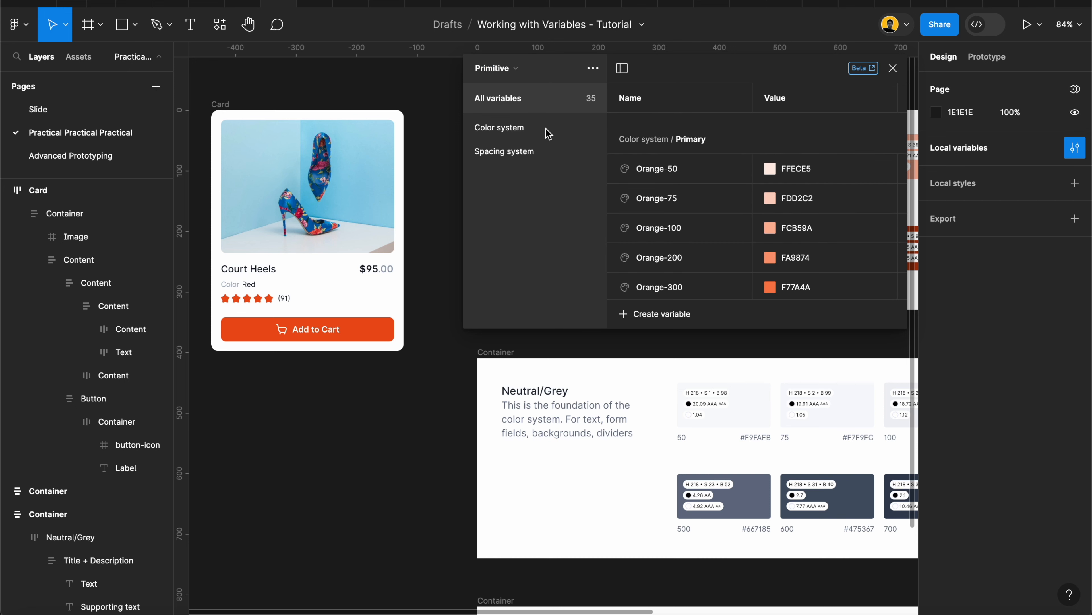
scroll(692, 278, down, 5)
scroll(692, 279, up, 5)
scroll(731, 207, down, 8)
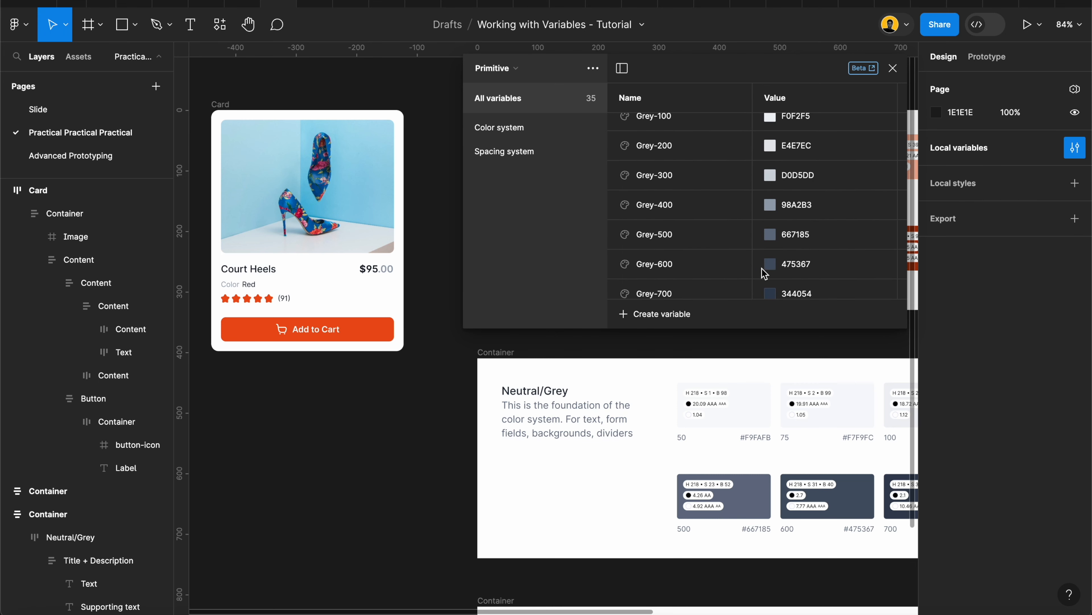
click(768, 267)
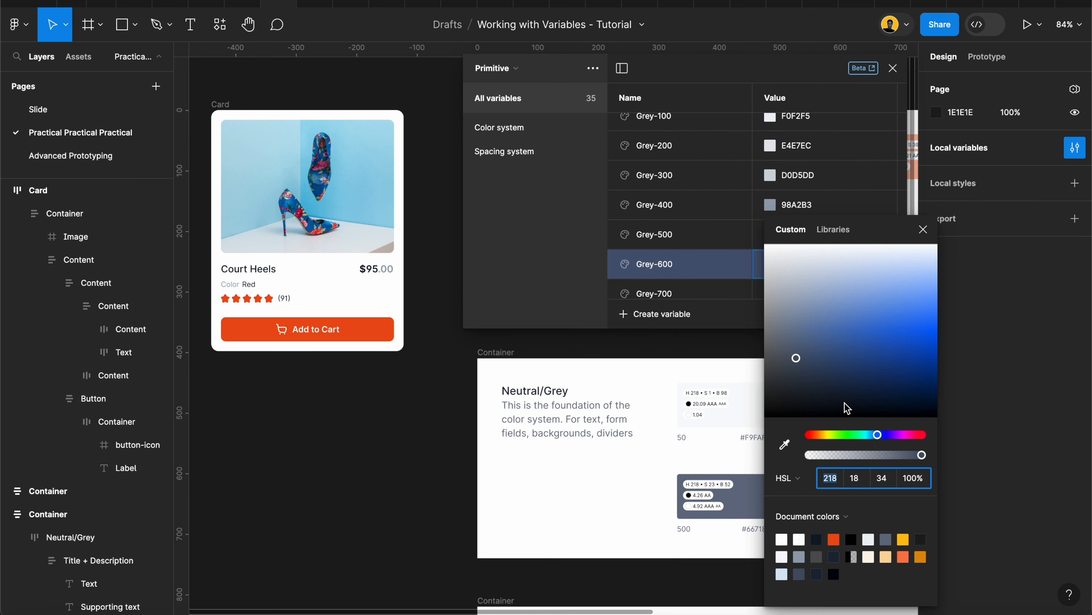
click(505, 174)
click(498, 68)
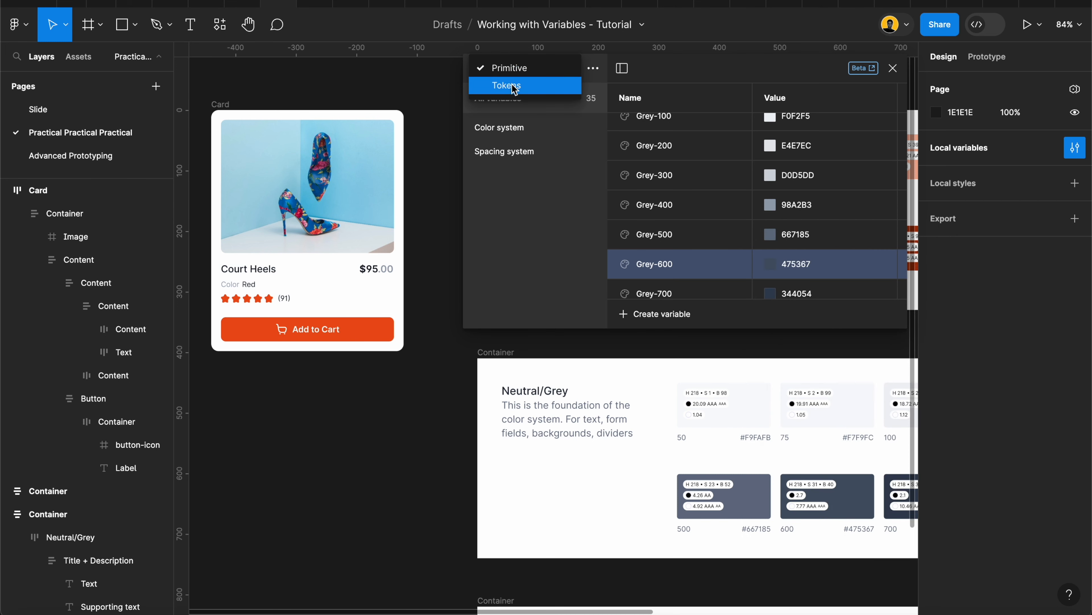
click(513, 87)
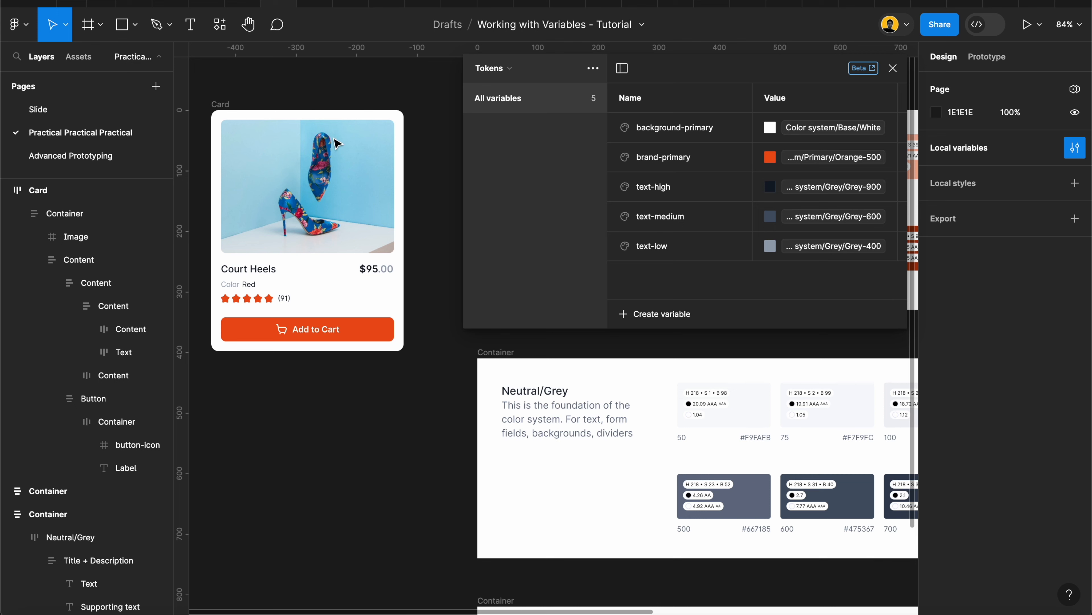
- Group the variables from background-primary through text-low into a new group named Color, and show all variables of the collection
click(697, 128)
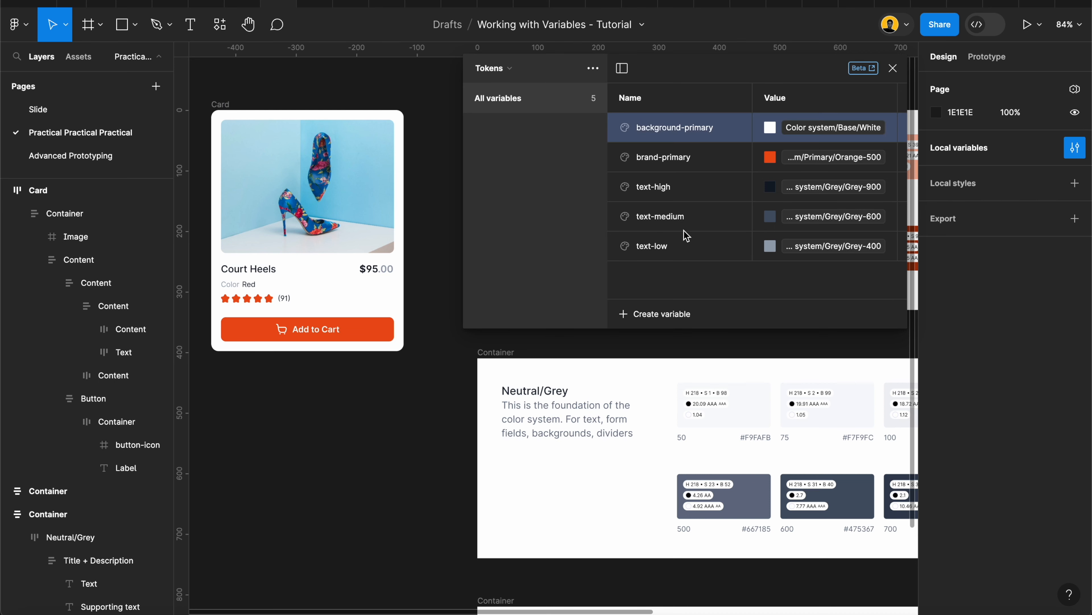
shift+click(685, 246)
right_click(664, 155)
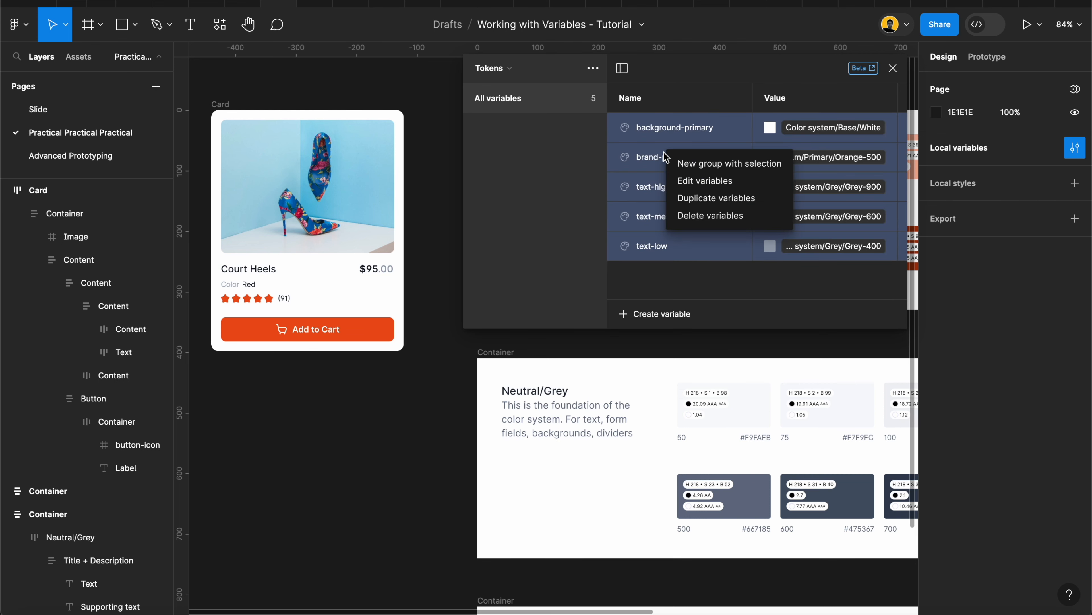
click(708, 166)
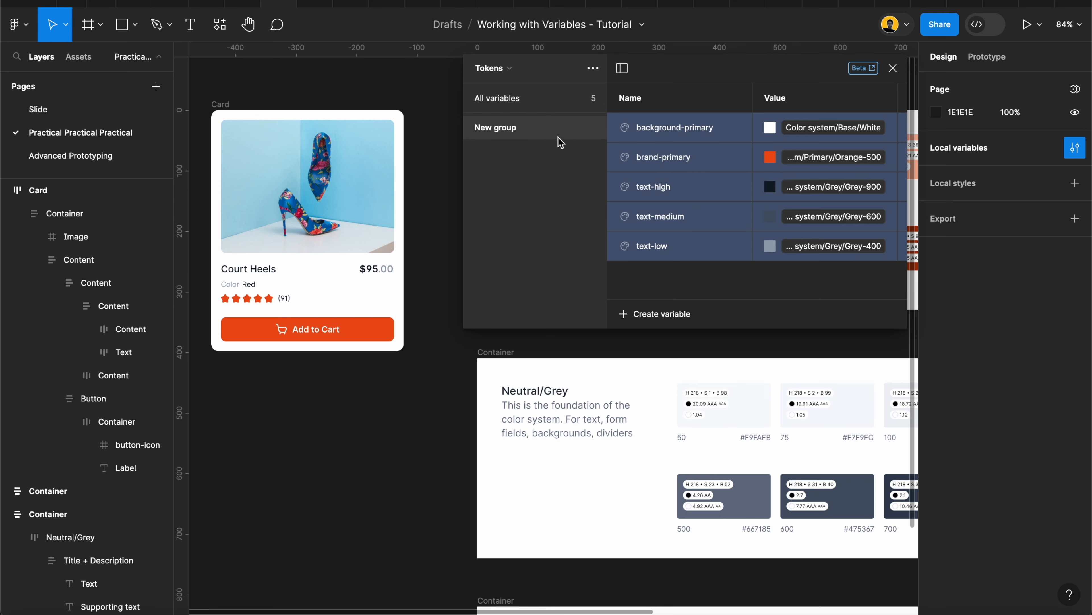
double_click(534, 129)
text(C)
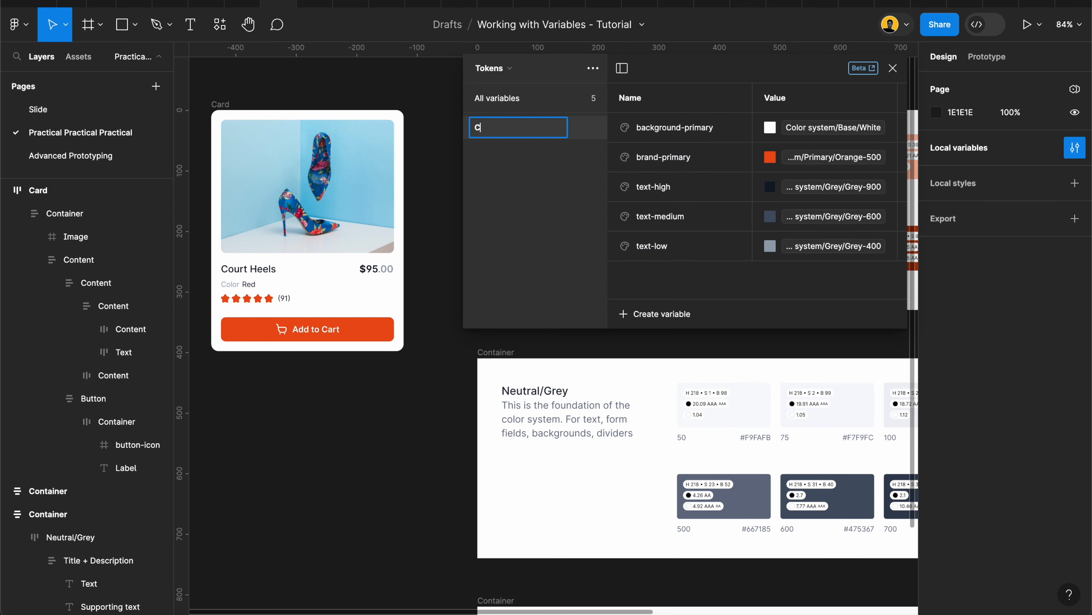
text(olor)
key(Return)
click(511, 99)
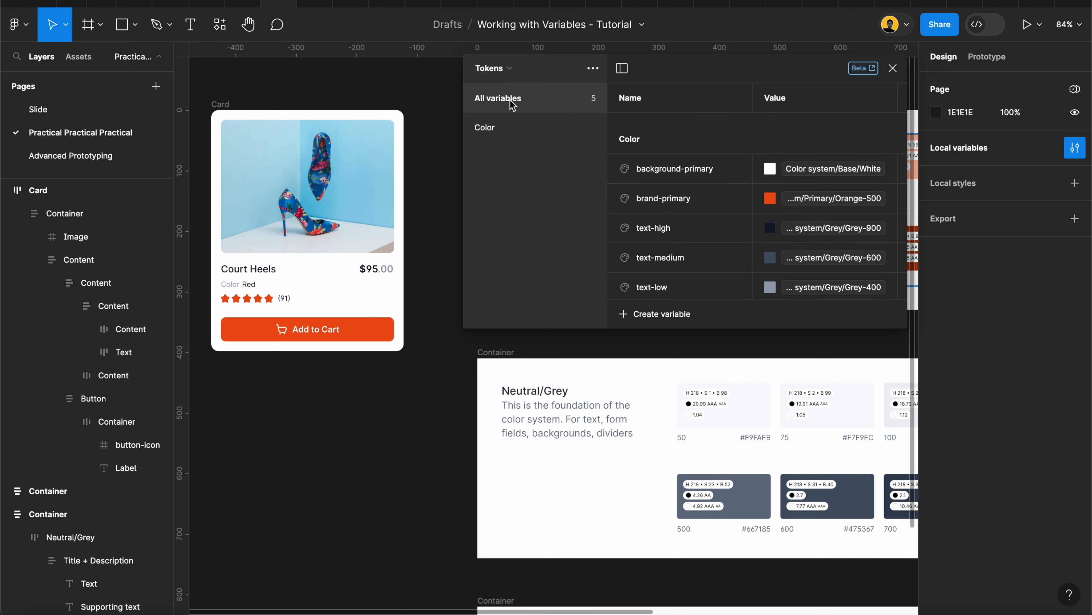
- Create a number variable named spacing-none in the Tokens collection
click(660, 317)
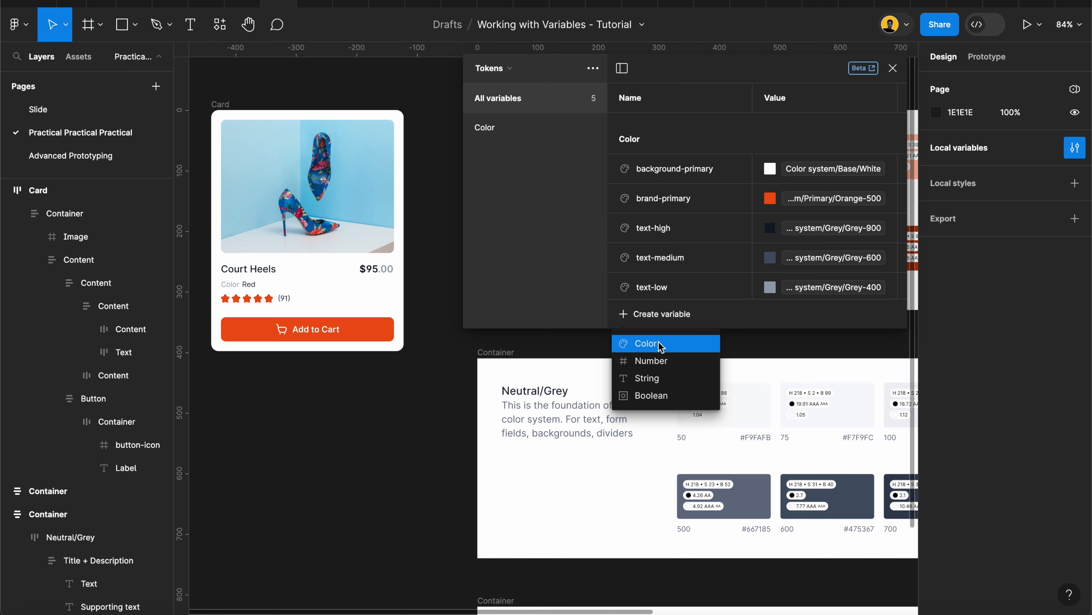
click(661, 362)
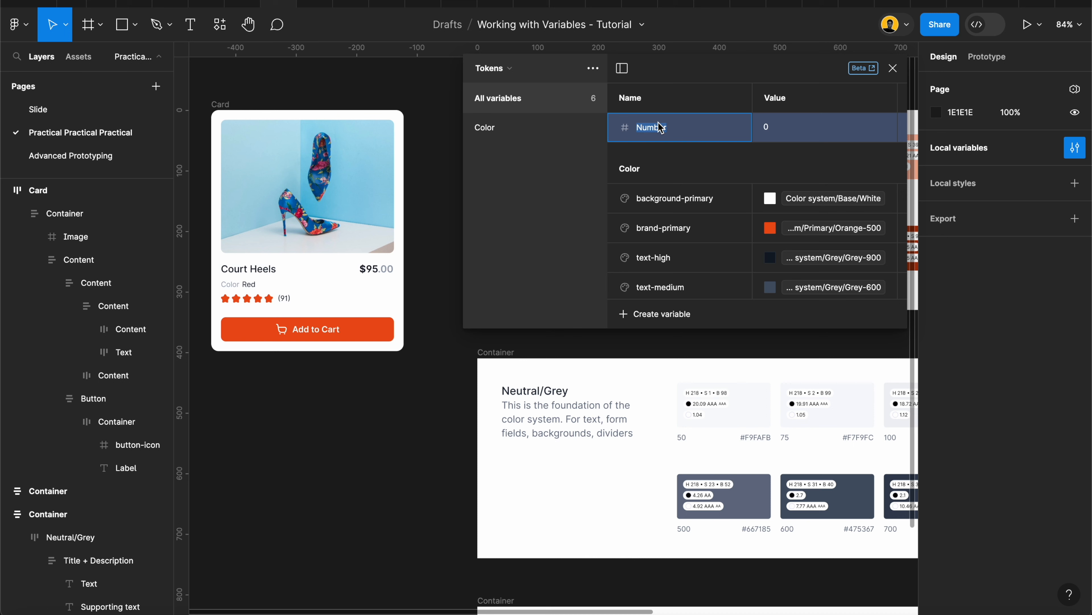
text(so)
text(ain)
text(cin)
text(g-none)
key(Return)
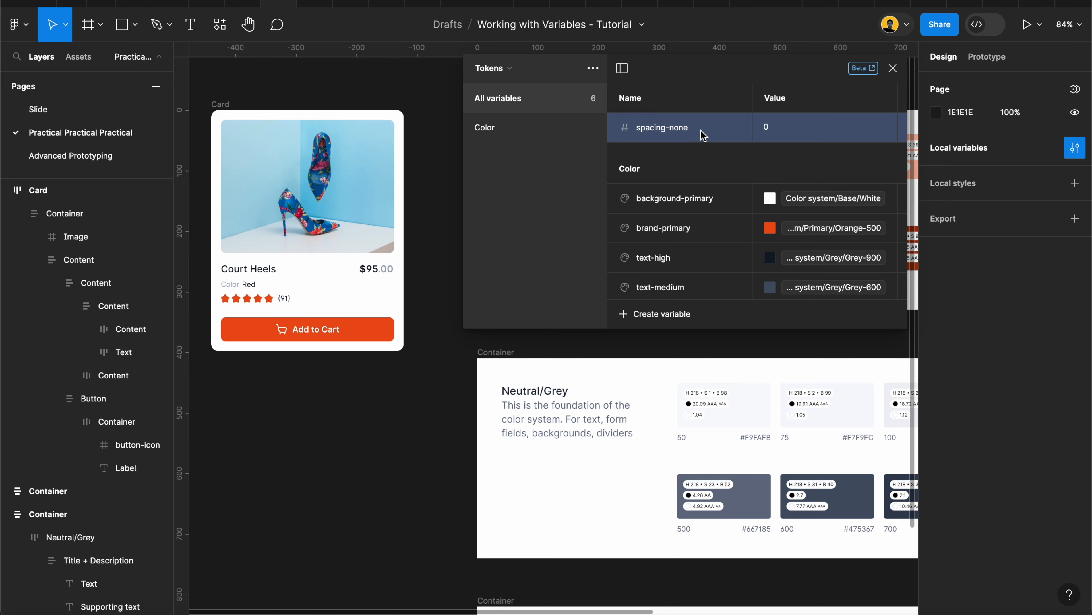
- Duplicate the spacing-none variable four times and rename the first copy as spacing-xxs
key(ctrl+d)
key(ctrl+d)
key(ctrl+d)
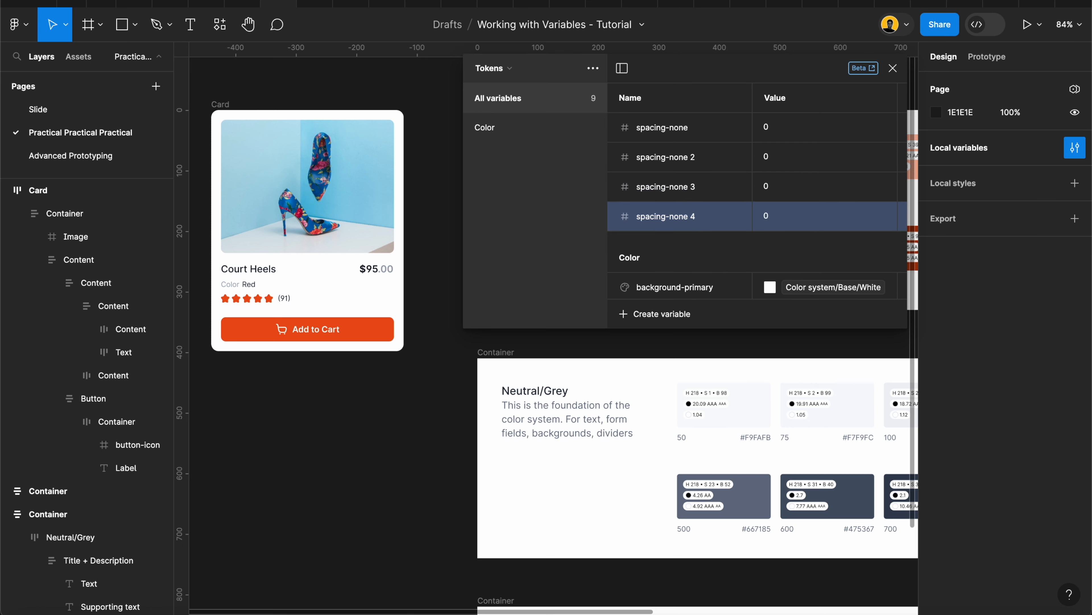
key(ctrl+d)
double_click(699, 159)
key(BackSpace)
key(BackSpace)
key(BackSpace)
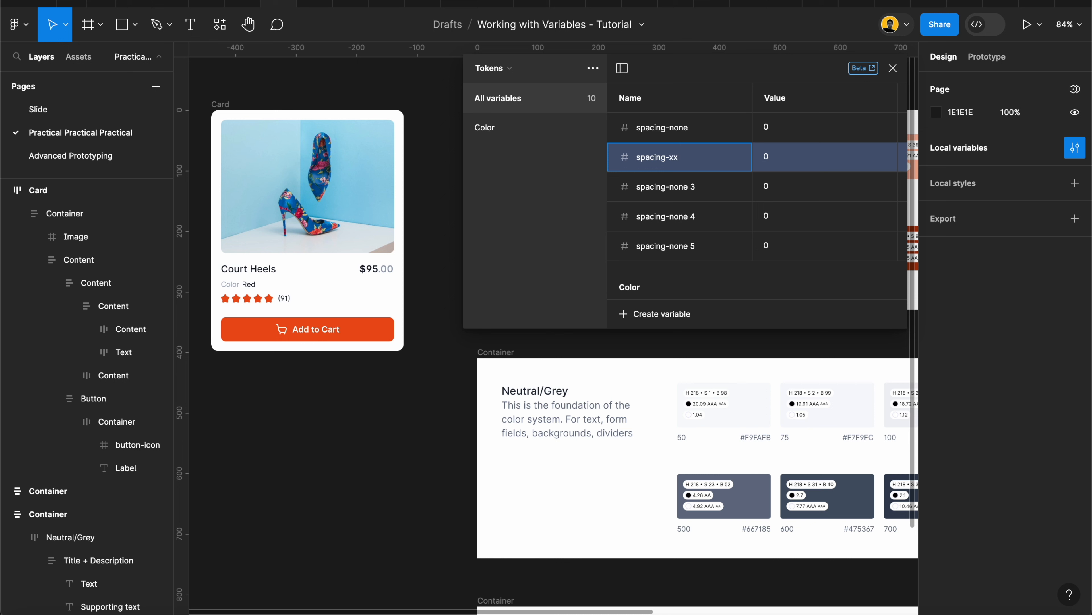
- Rename the second spacing-none copy as spacing-xs
double_click(700, 188)
key(BackSpace)
key(BackSpace)
key(BackSpace)
key(BackSpace)
key(BackSpace)
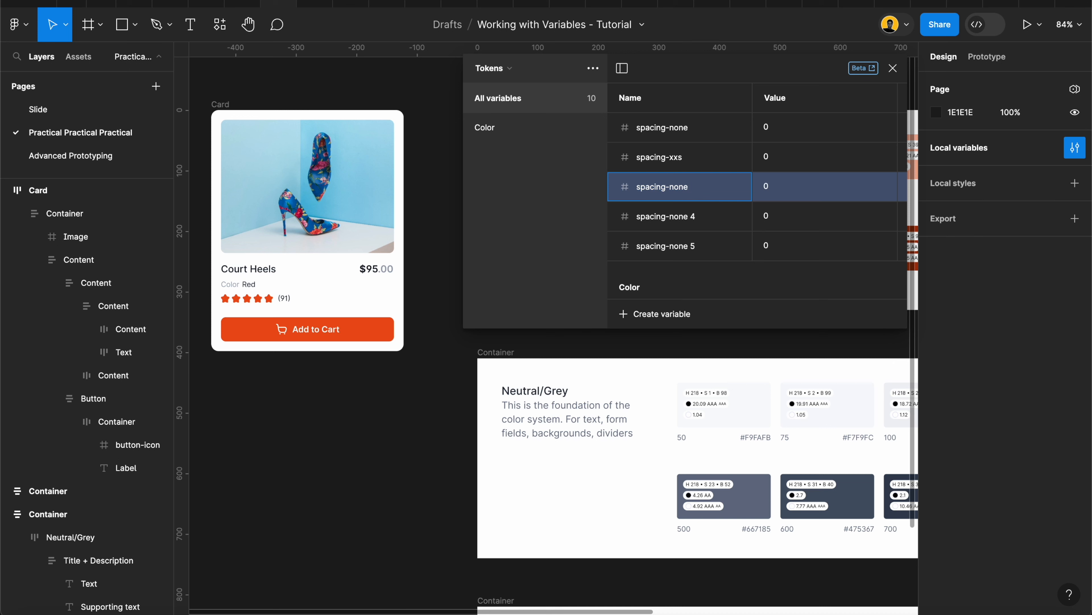
text(xs)
- Rename the two remaining spacing-none copies as spacing-s and spacing-m
double_click(699, 216)
key(BackSpace)
key(BackSpace)
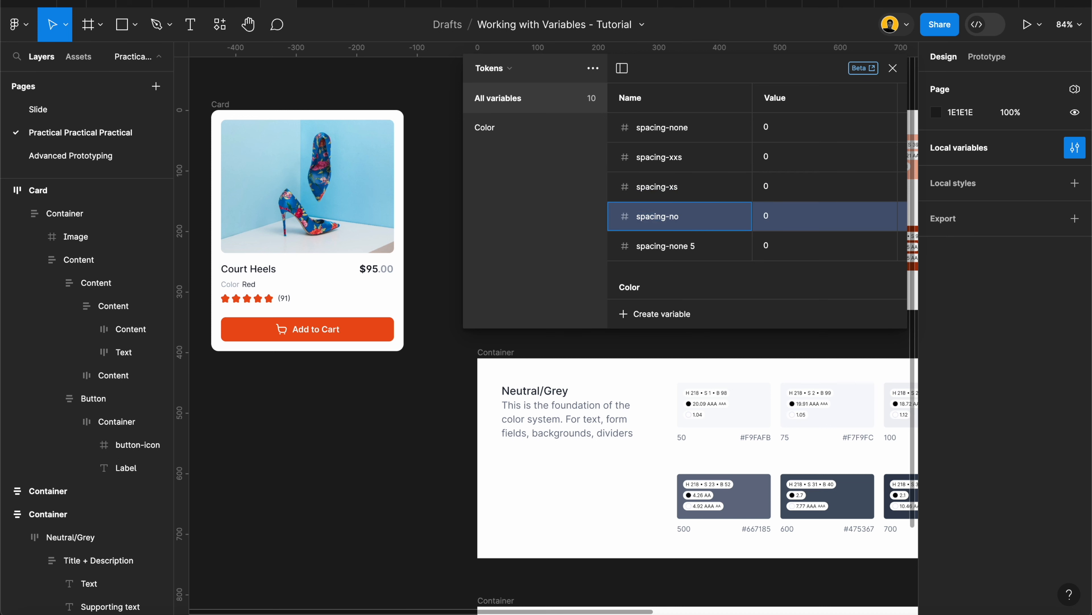
text(s)
double_click(700, 246)
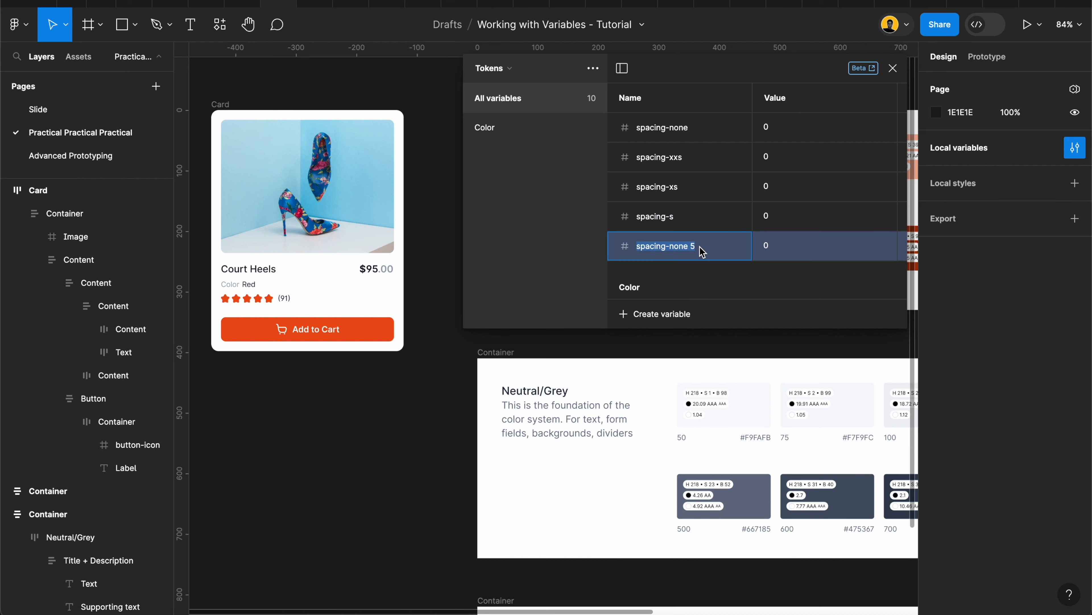
key(BackSpace)
text(m)
scroll(700, 246, down, 2)
key(Return)
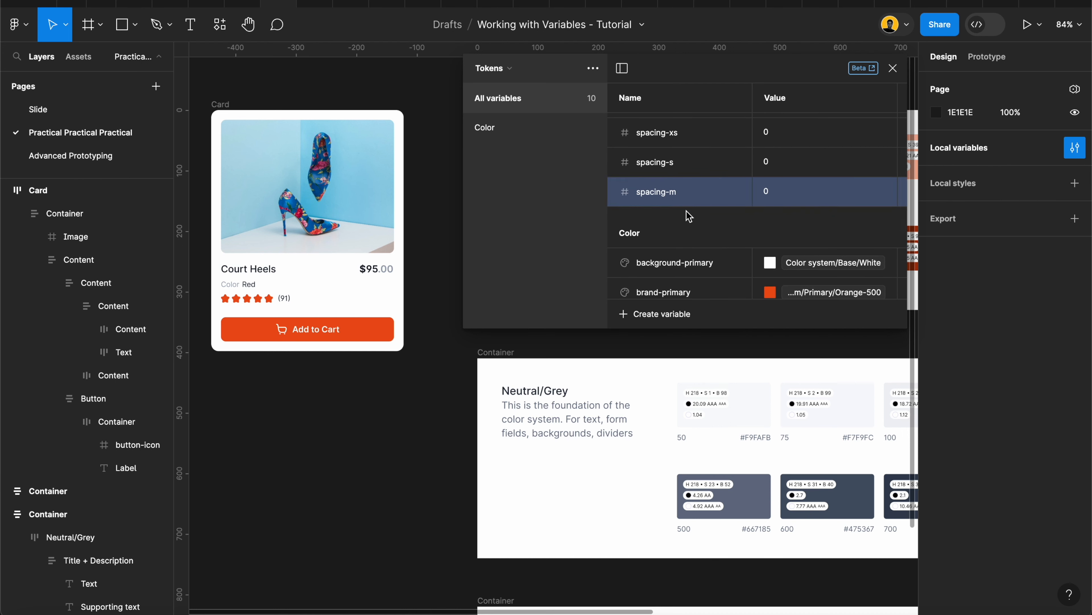
- Duplicate the spacing-m variable four times and rename the first copy as spacing-l
key(super+d)
key(super+d)
key(super+d)
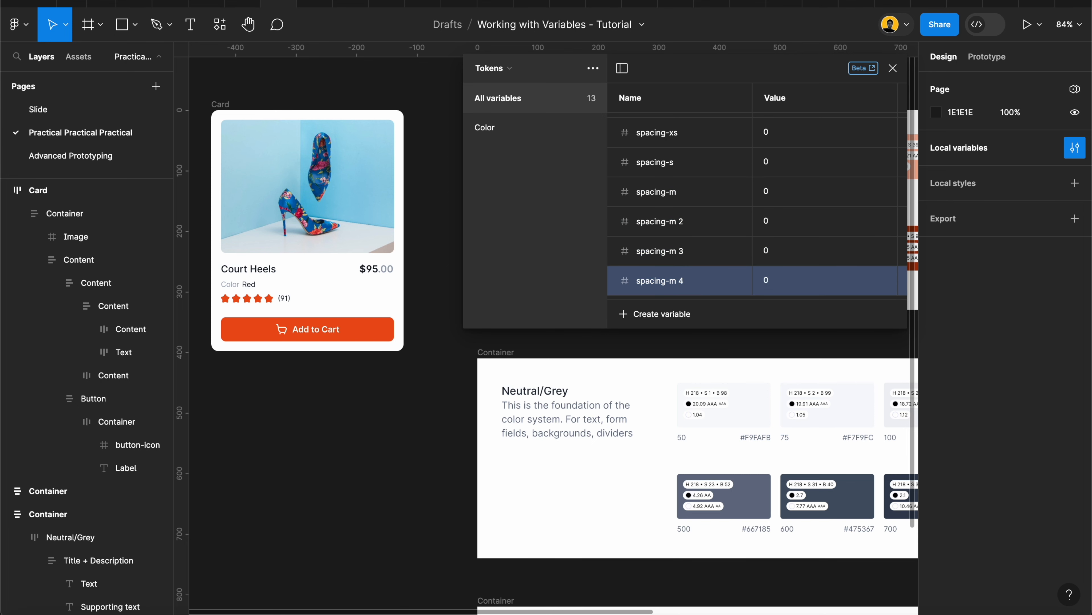
key(super+d)
scroll(697, 164, up, 4)
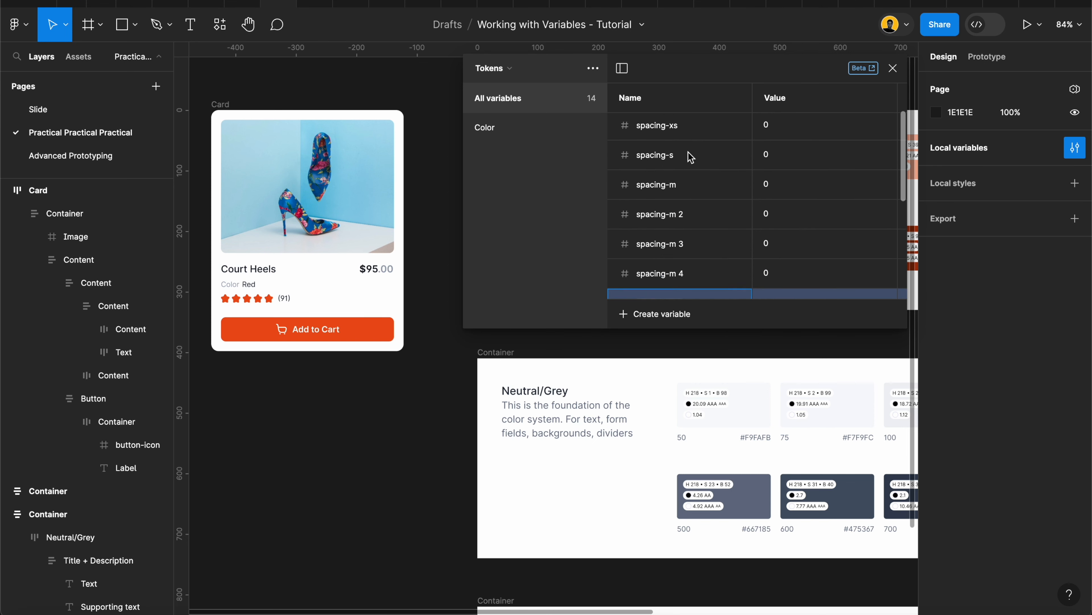
scroll(686, 257, down, 1)
double_click(689, 218)
key(Right)
key(BackSpace)
text(l)
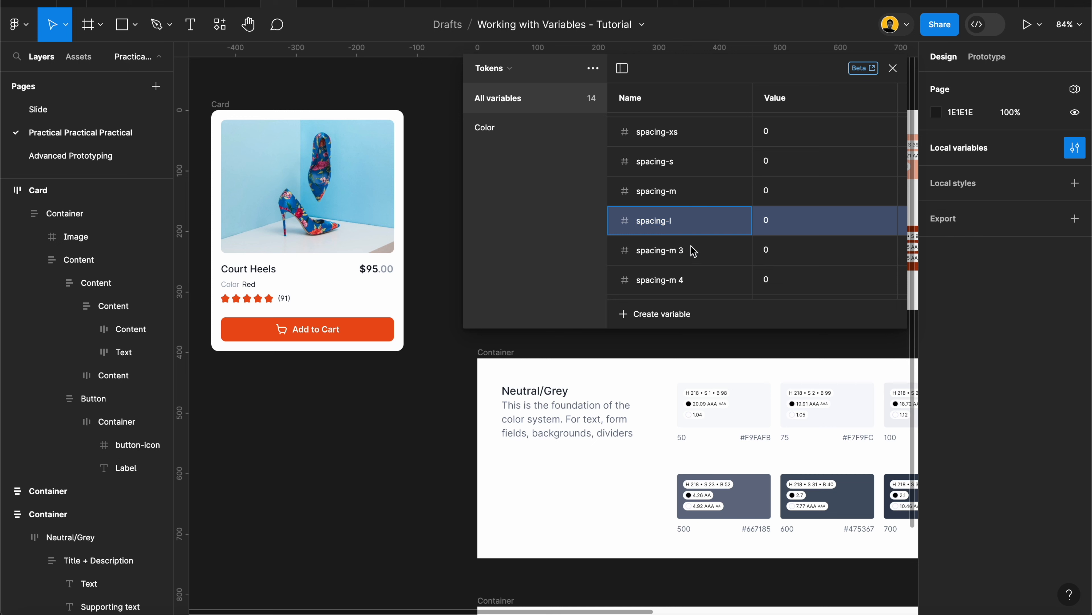
- Rename the second and third spacing-m copies as spacing-xl and spacing-xxl
double_click(692, 250)
key(Right)
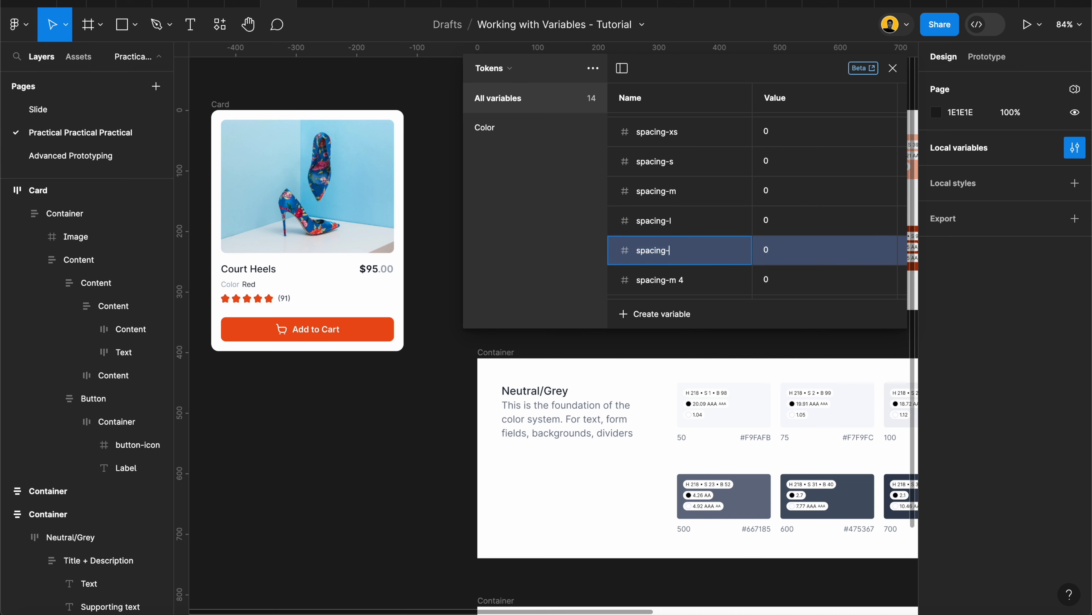
text(xl)
double_click(701, 281)
key(Right)
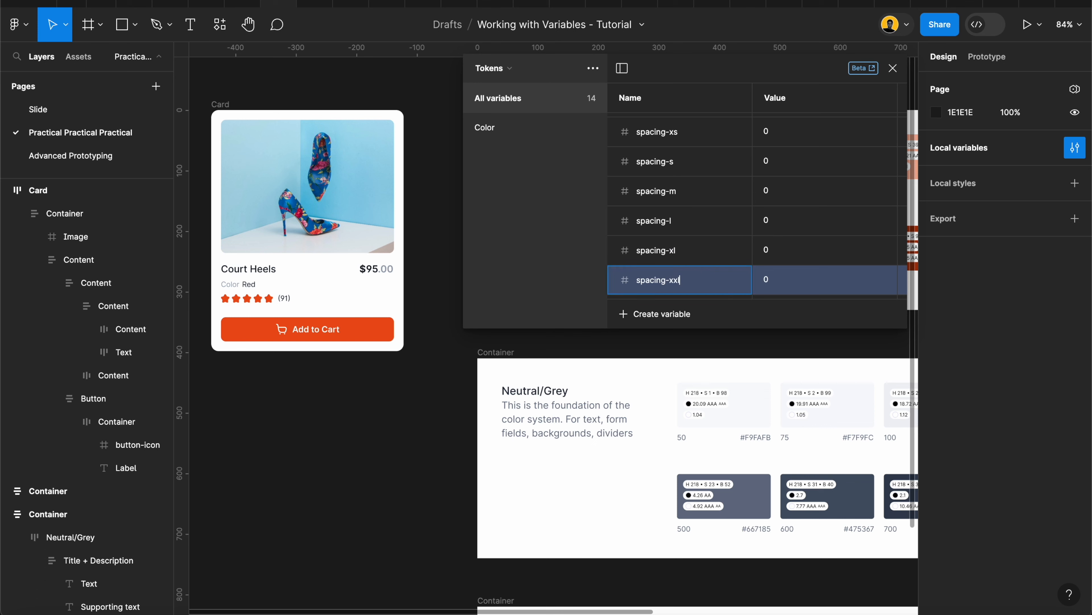
text(xxl)
- Rename the last remaining spacing-m copy as spacing-xxxl
scroll(697, 254, down, 2)
double_click(697, 256)
key(Right)
key(BackSpace)
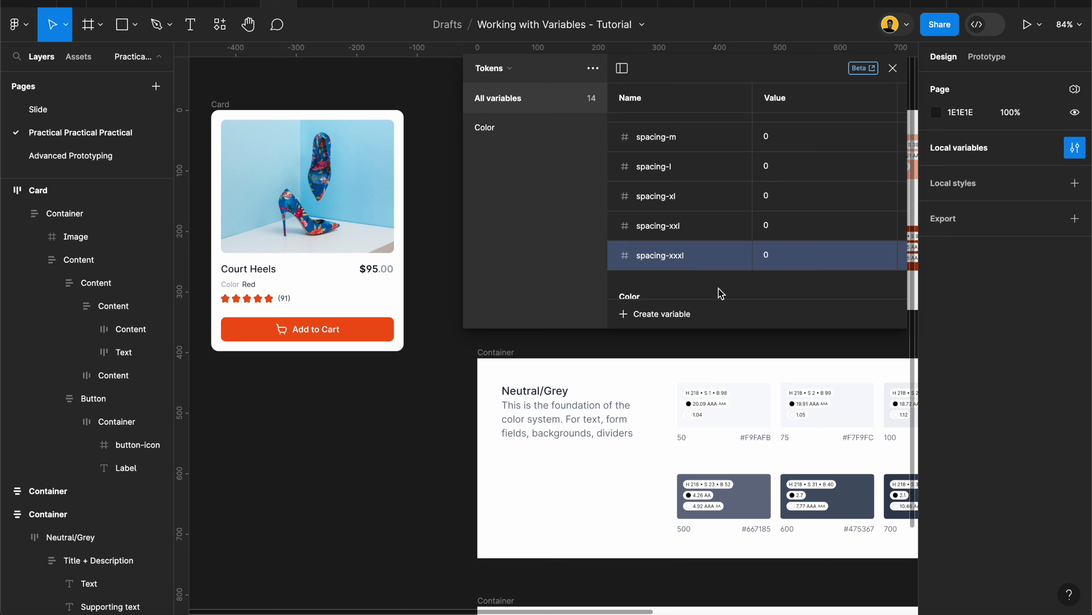
key(Return)
- Alias spacing-none to the Primitive variable Spacing-0 and spacing-xxs to Spacing-1
scroll(787, 161, up, 4)
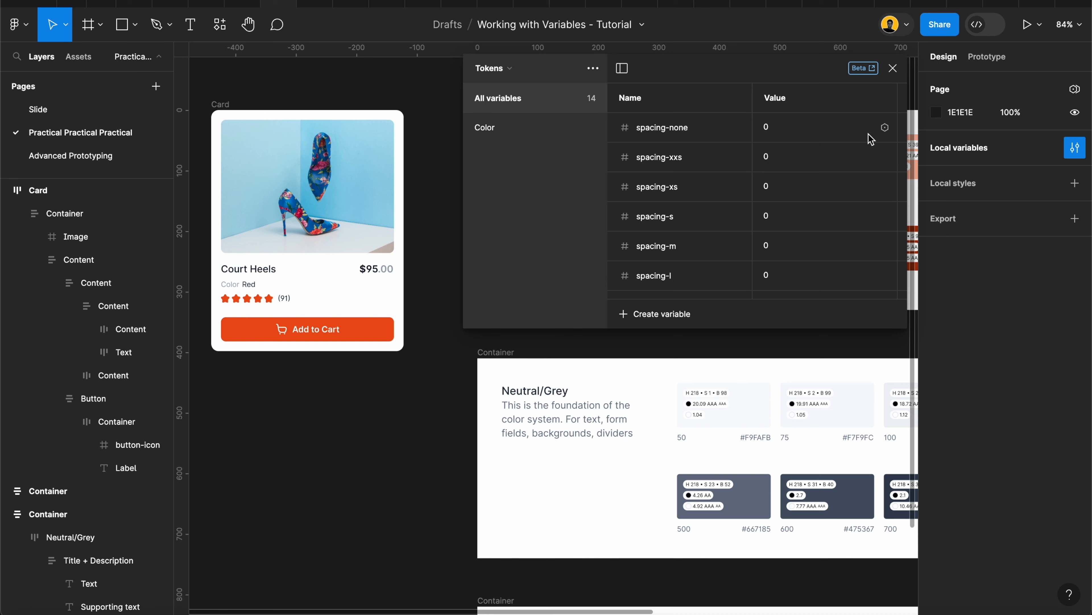
click(885, 128)
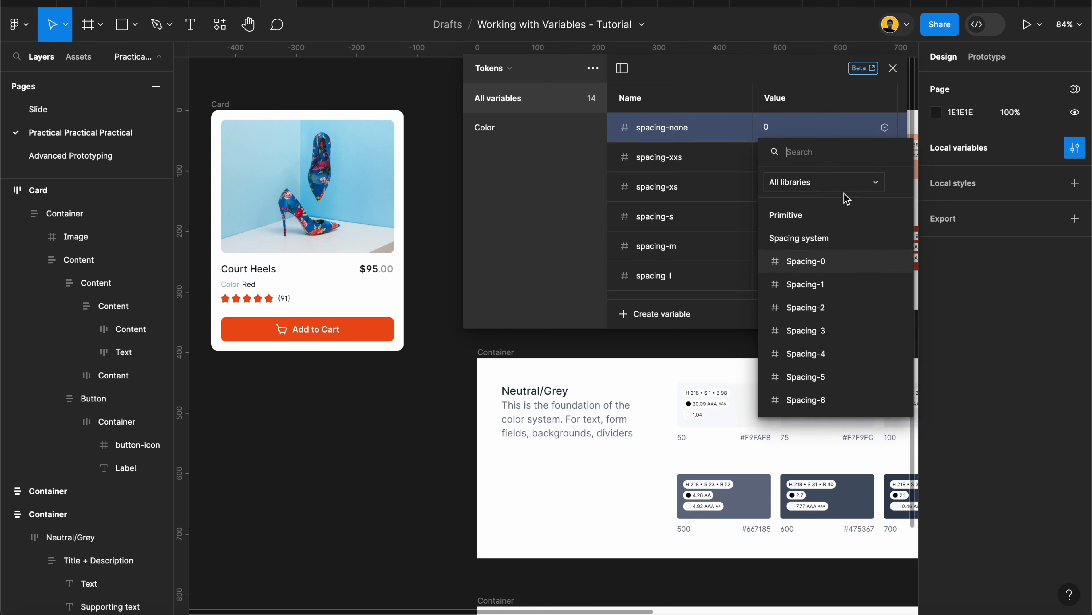
click(811, 262)
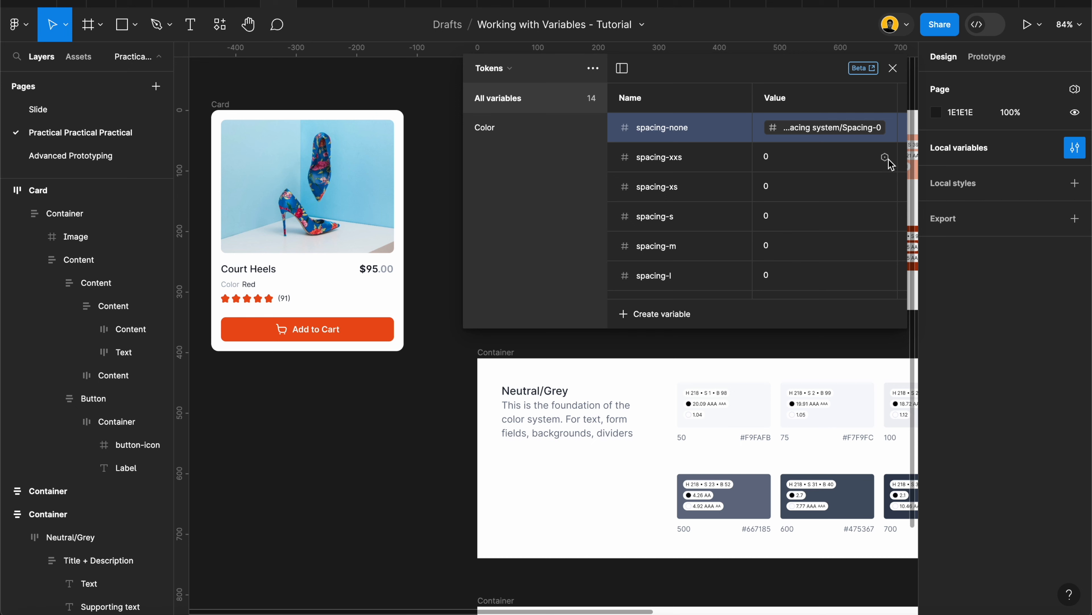
click(885, 157)
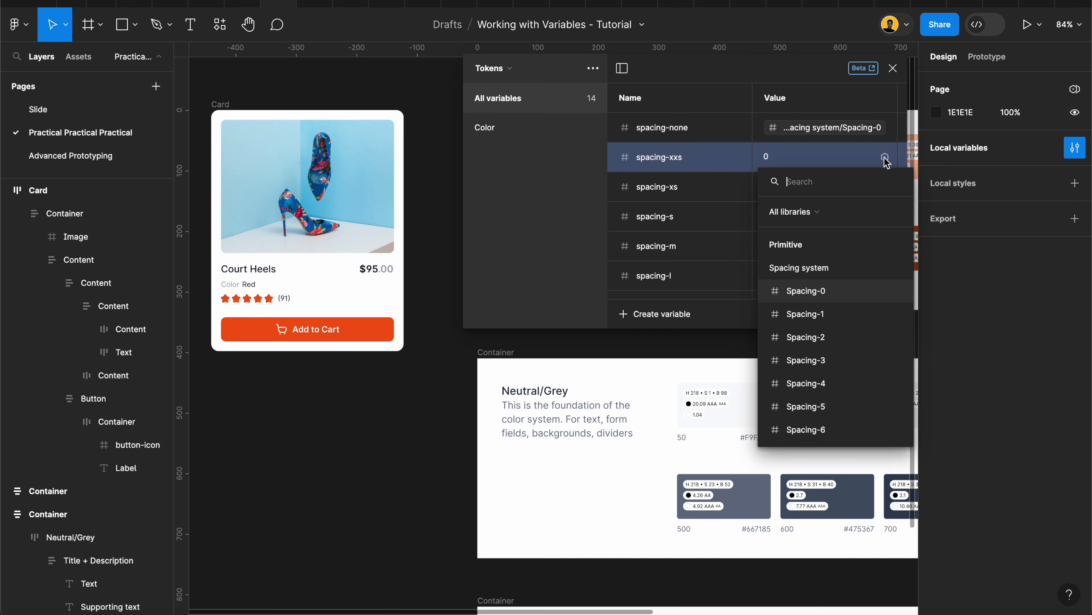
click(820, 314)
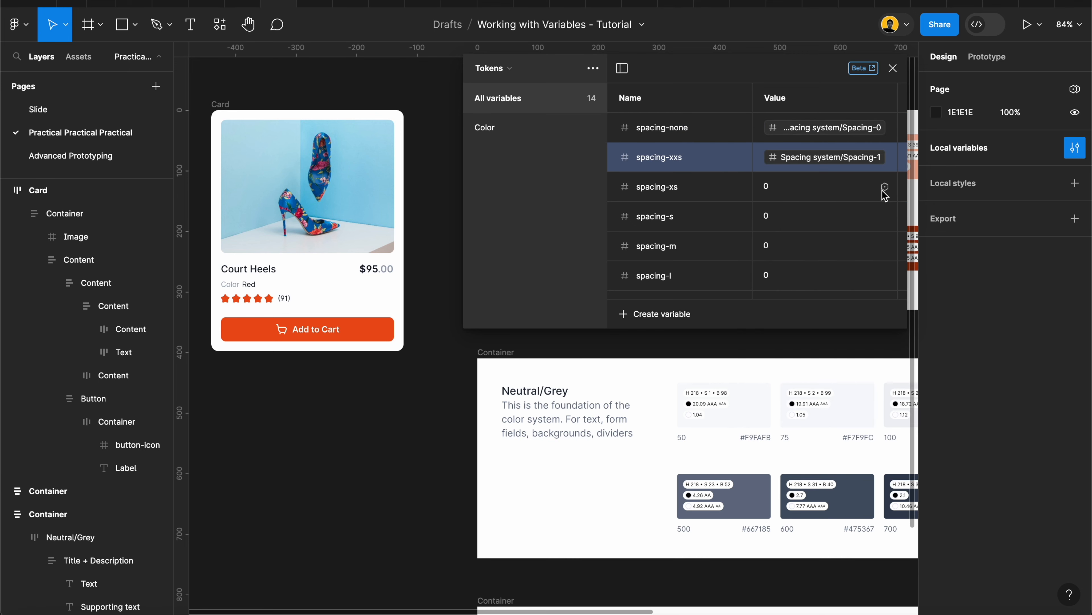
- Alias spacing-xs to the Primitive variable Spacing-2 and spacing-s to Spacing-3
click(884, 186)
click(829, 366)
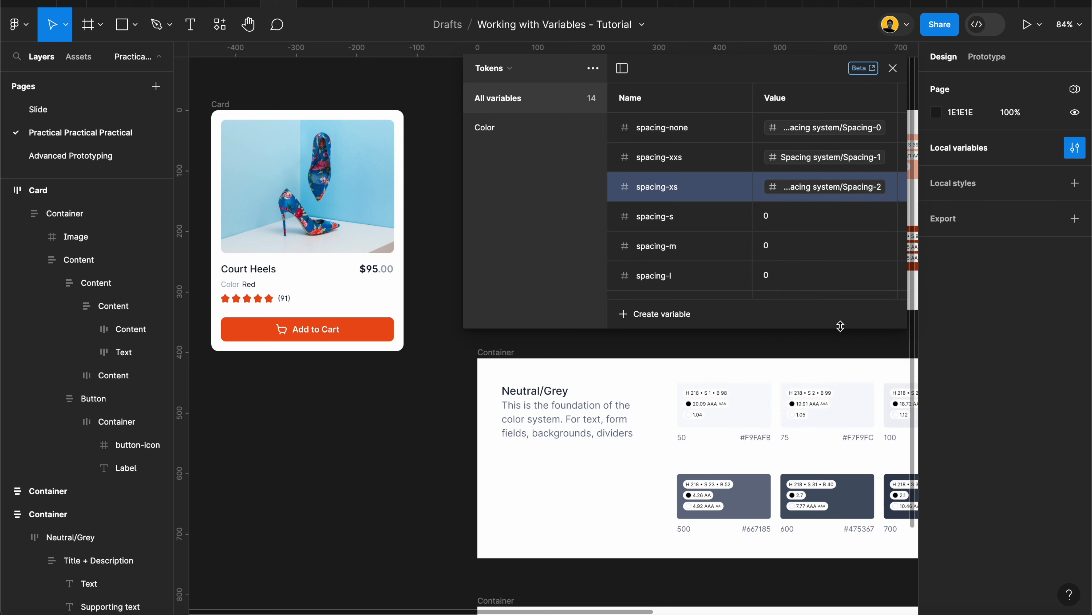
click(884, 216)
click(830, 419)
- Alias spacing-m to the Primitive variable Spacing-4 and spacing-l to Spacing-5
scroll(834, 204, down, 2)
click(885, 174)
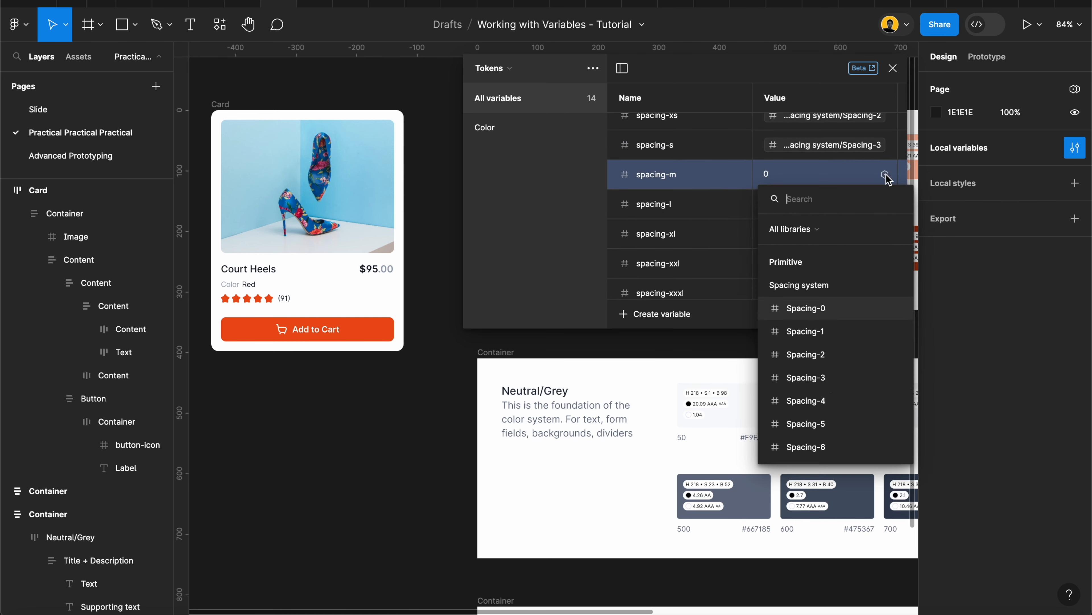
click(825, 397)
click(884, 204)
click(826, 453)
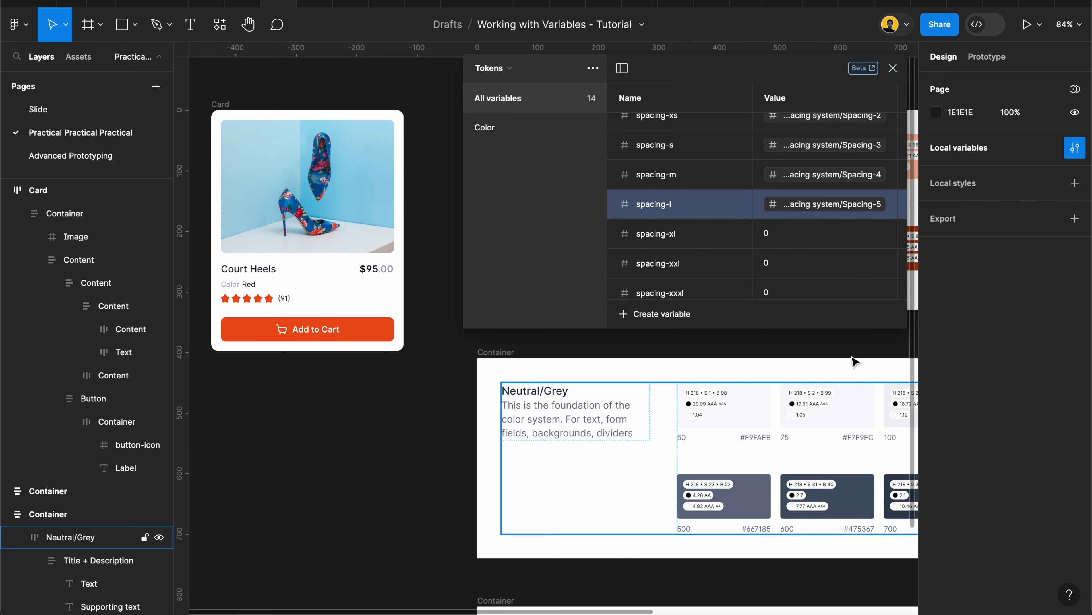
- Alias spacing-xl to the Primitive variable Spacing-6 and spacing-xxl to Spacing-7
click(885, 233)
click(843, 505)
click(885, 263)
scroll(834, 469, down, 1)
click(831, 471)
- Alias spacing-xxxl to the Primitive variable Spacing-8
scroll(885, 269, down, 2)
click(882, 241)
scroll(837, 478, up, 2)
click(837, 476)
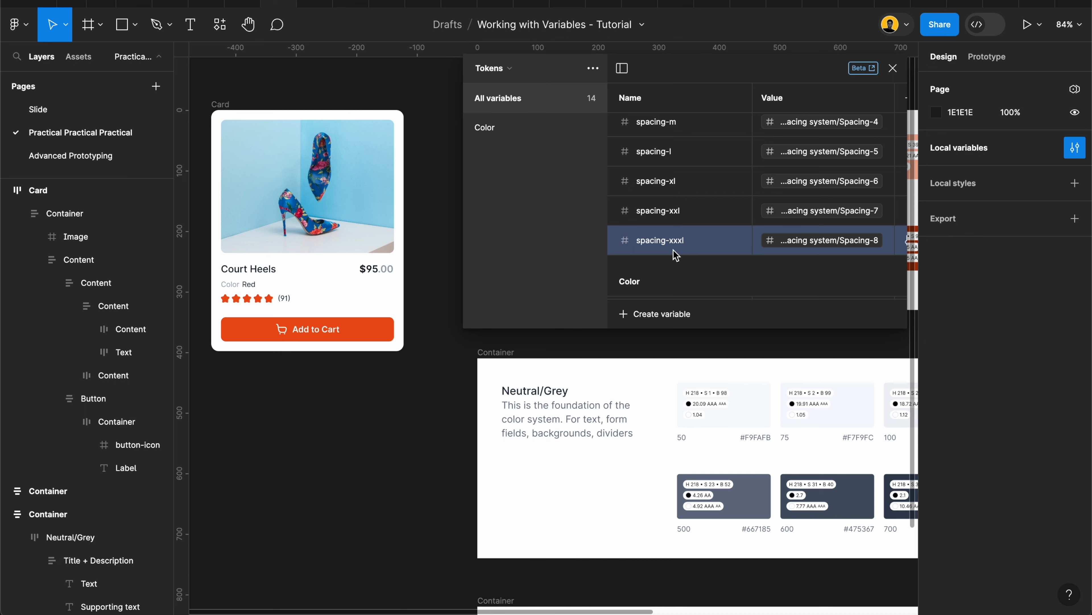
- Duplicate the spacing-xxxl variable and name the copy spacing-xxxxl
key(shift+Return)
click(679, 275)
click(698, 275)
key(BackSpace)
key(BackSpace)
click(678, 271)
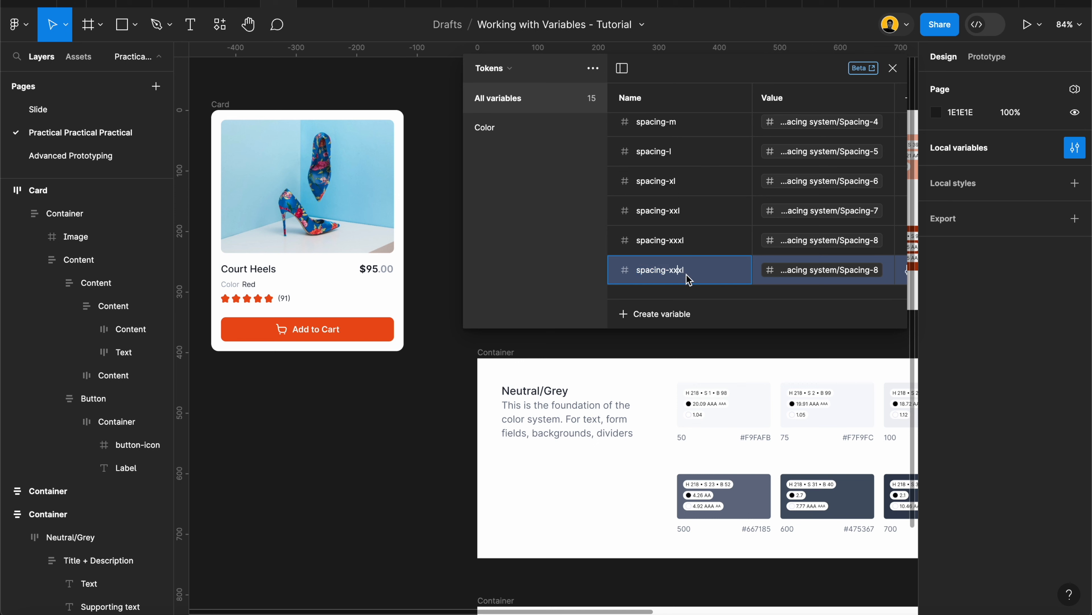
text(x)
key(Return)
- Duplicate the spacing-xxxxl variable and name the copy spacing-xxxxxl
key(shift+Return)
click(700, 290)
key(BackSpace)
key(BackSpace)
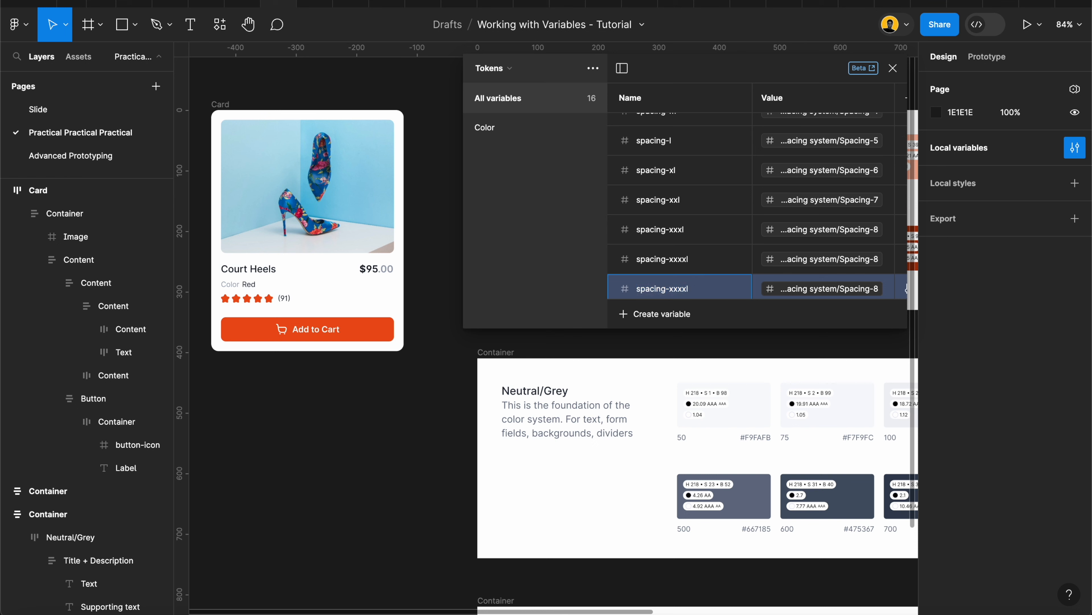
click(676, 288)
text(x)
key(Return)
- Alias spacing-xxxxl to the Primitive variable Spacing-9 and spacing-xxxxxl to Spacing-10
scroll(684, 266, down, 1)
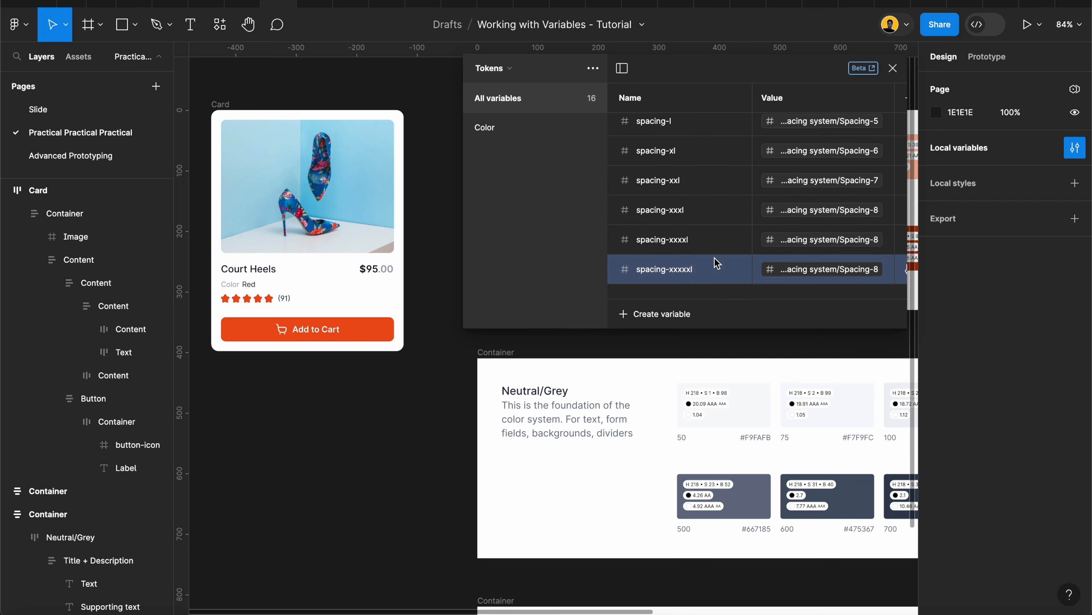
mouse_move(866, 212)
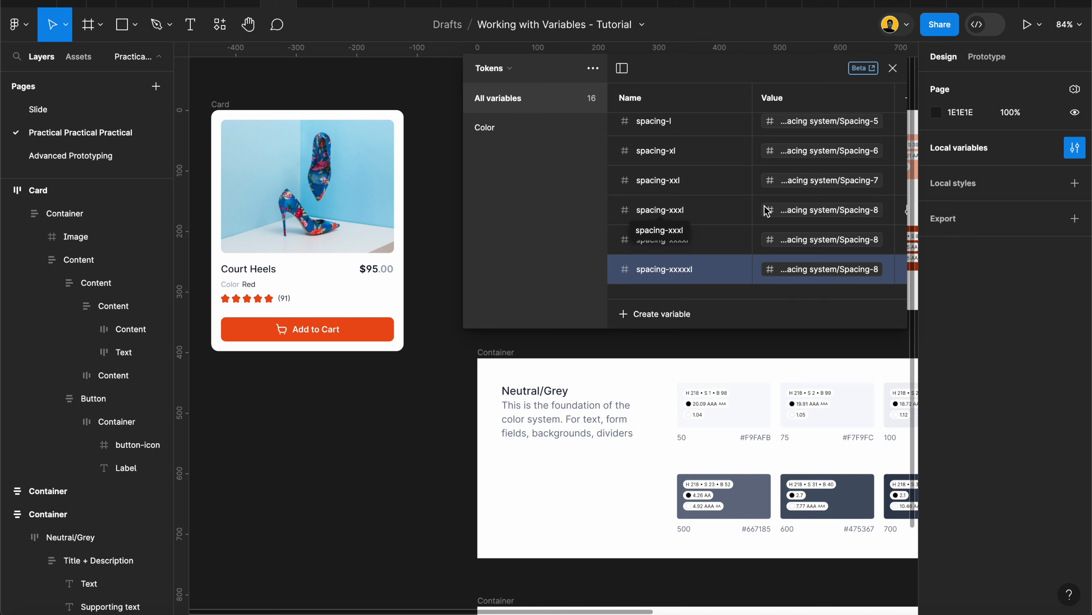
mouse_move(791, 216)
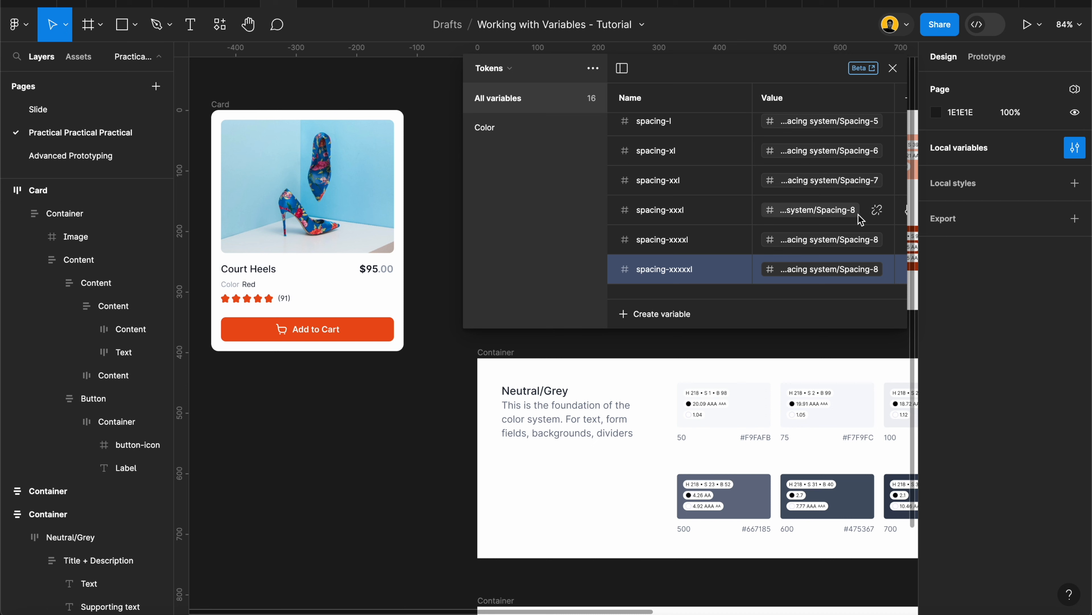
click(847, 240)
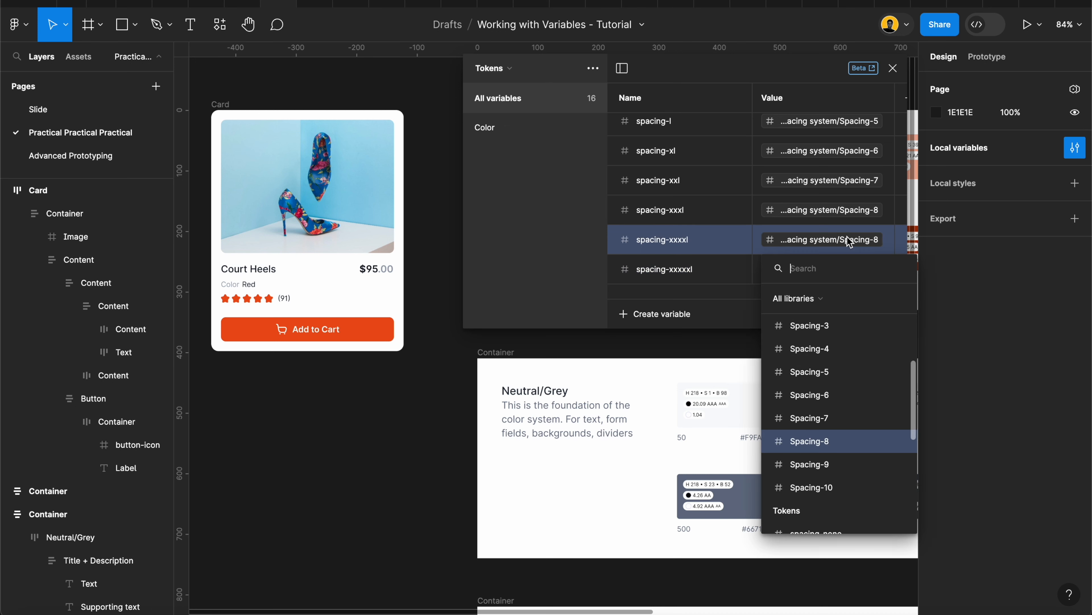
click(804, 464)
click(827, 268)
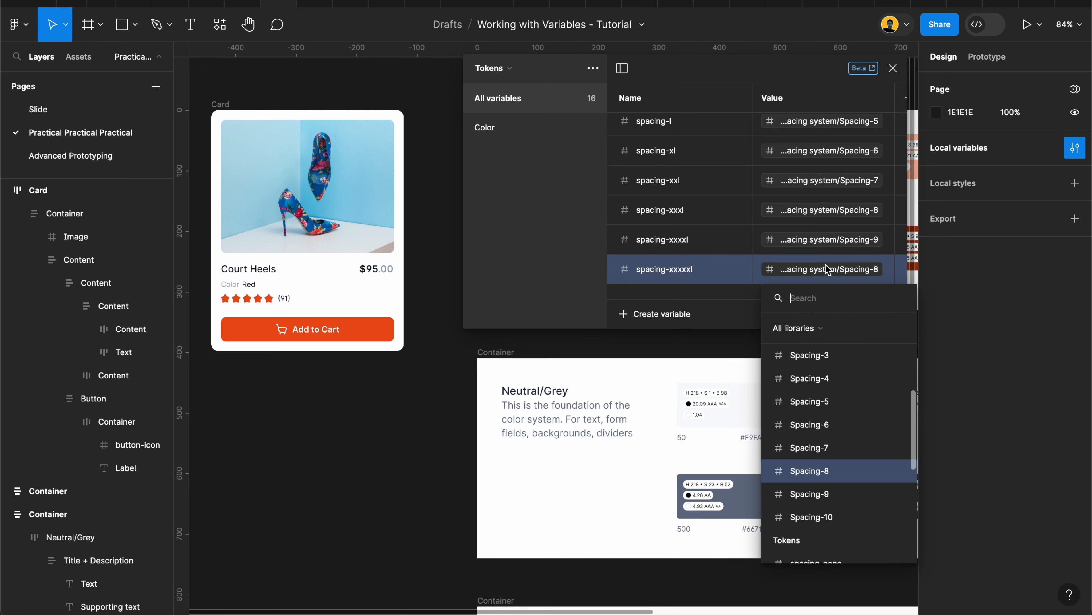
click(818, 515)
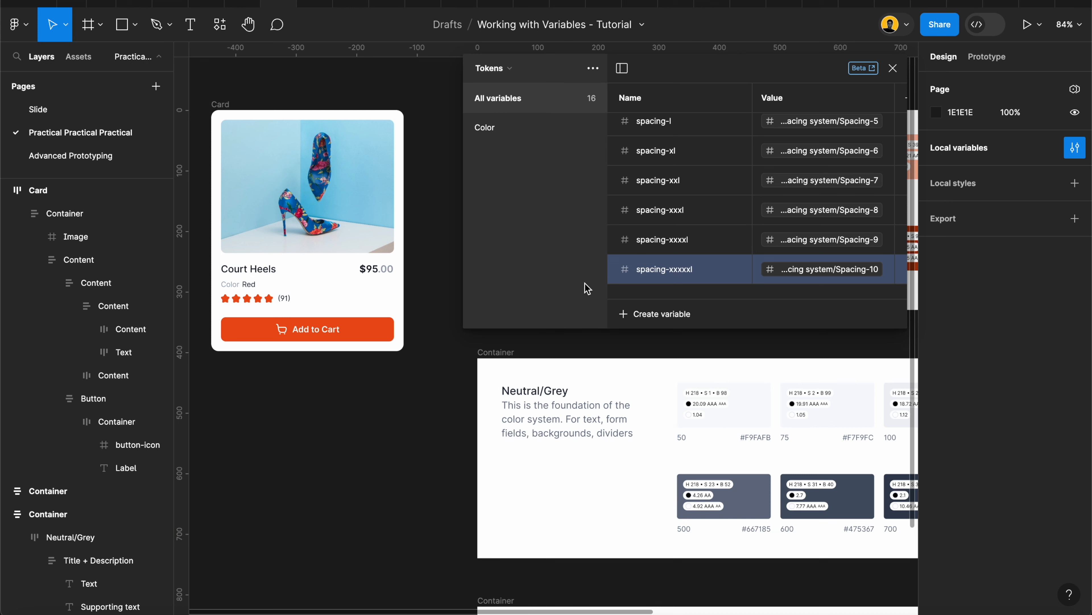
- Select all spacing variables from spacing-none through spacing-xxxxxl and put them in a new group
scroll(783, 218, up, 5)
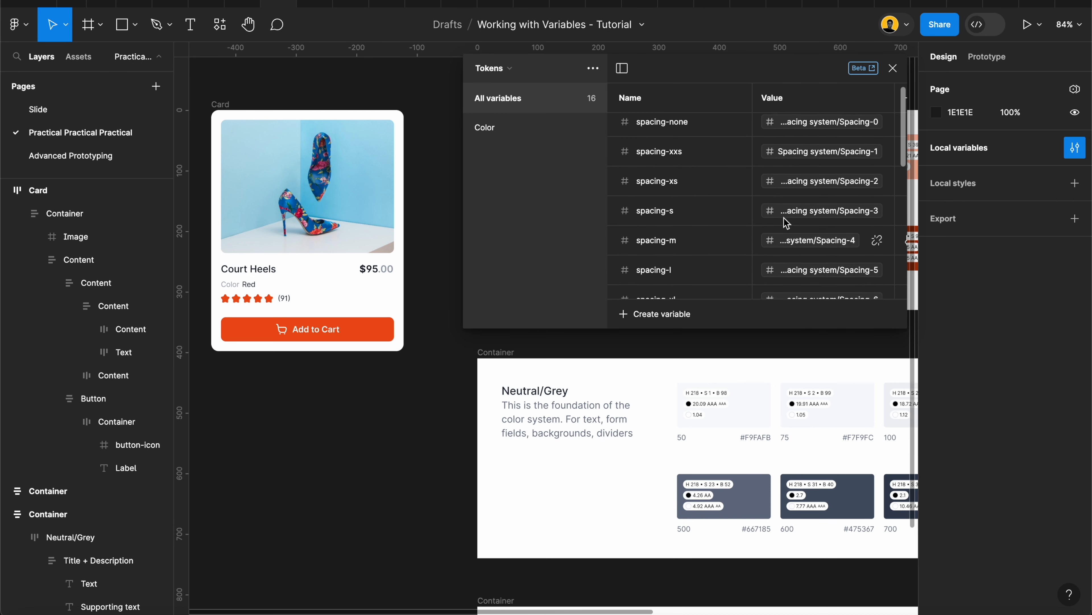
scroll(782, 218, down, 3)
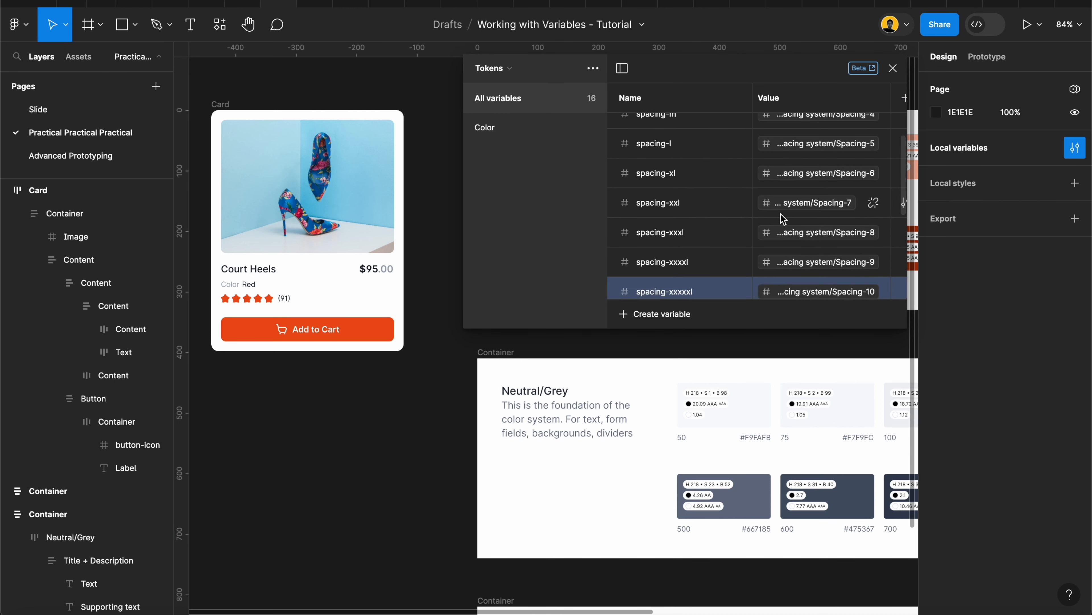
scroll(782, 219, down, 3)
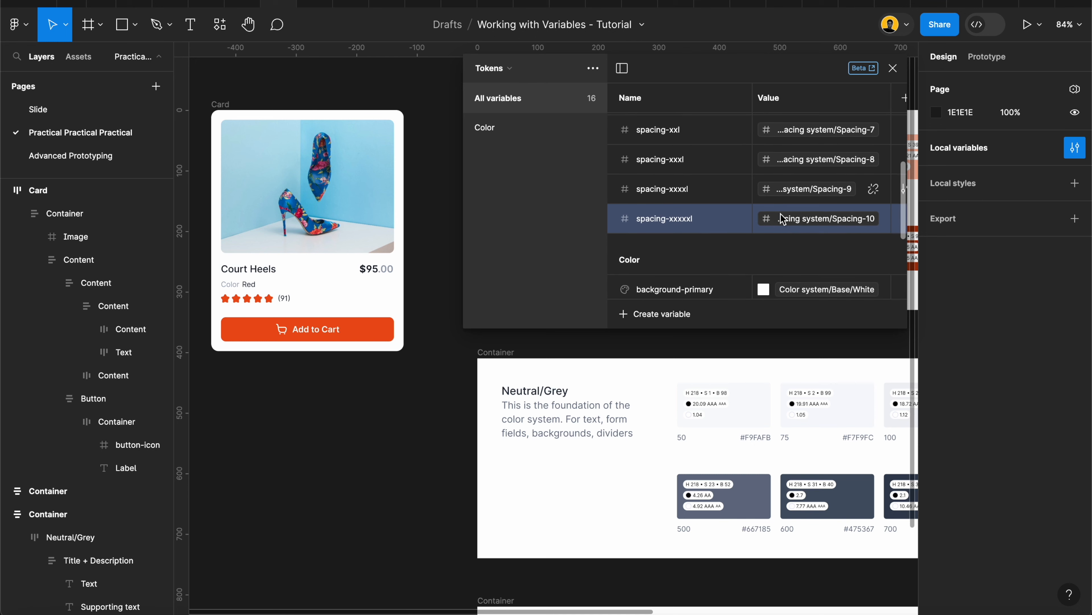
scroll(782, 218, up, 6)
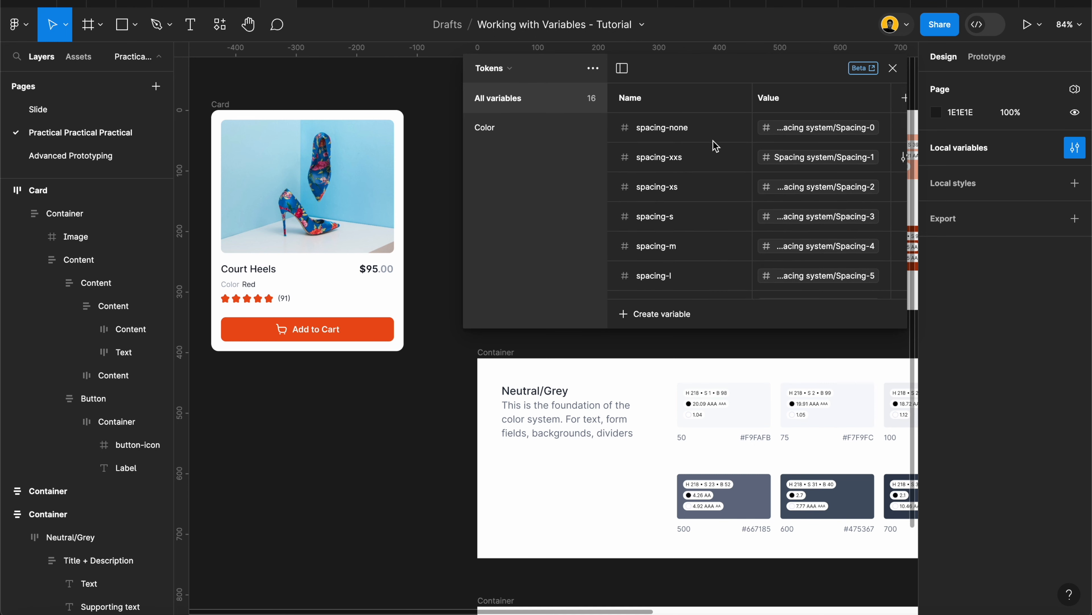
scroll(714, 144, down, 3)
scroll(712, 139, up, 2)
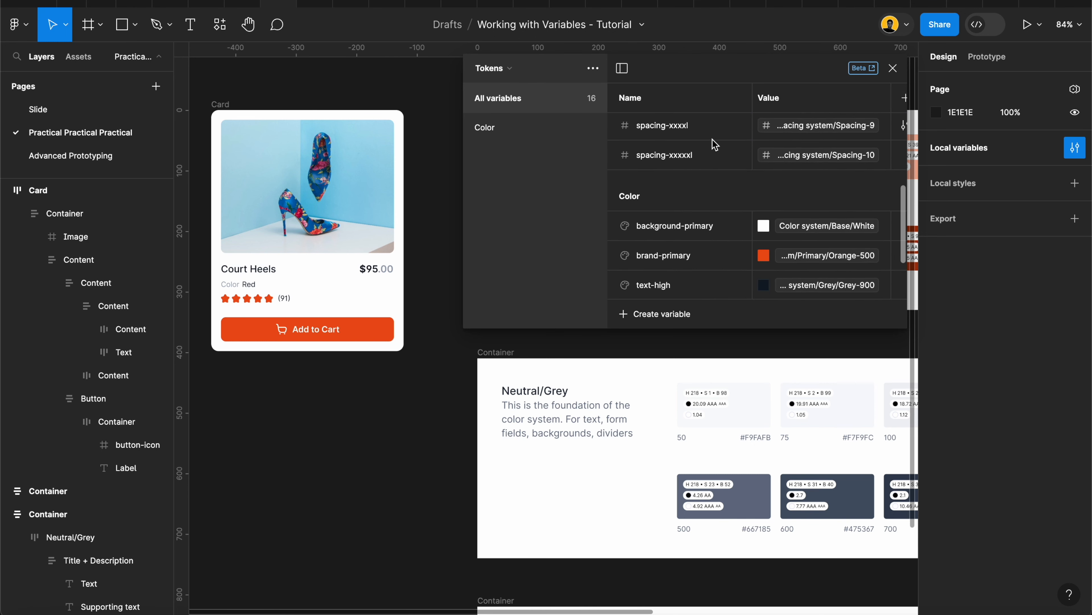
shift+click(691, 160)
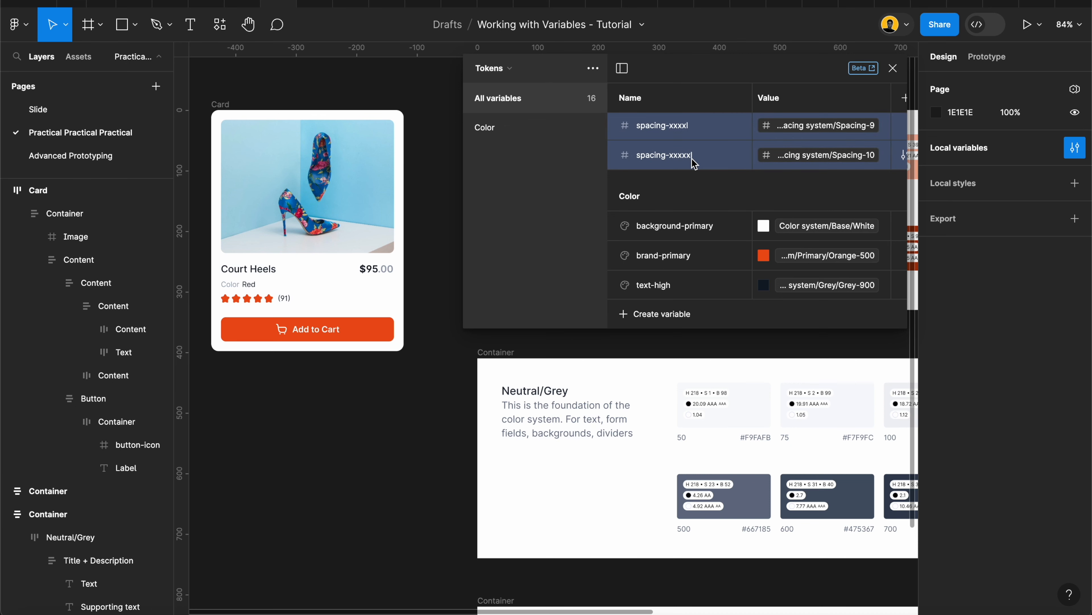
right_click(691, 159)
click(725, 168)
- Rename the new variable group in the Tokens collection as Spacing
double_click(503, 151)
text(Spacin)
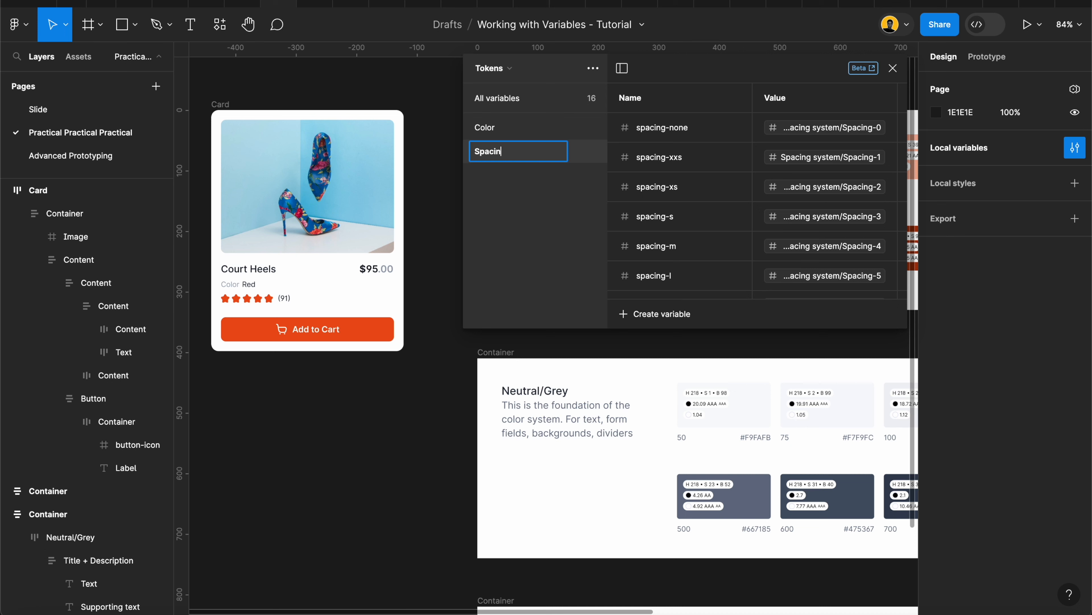
text(g)
key(Return)
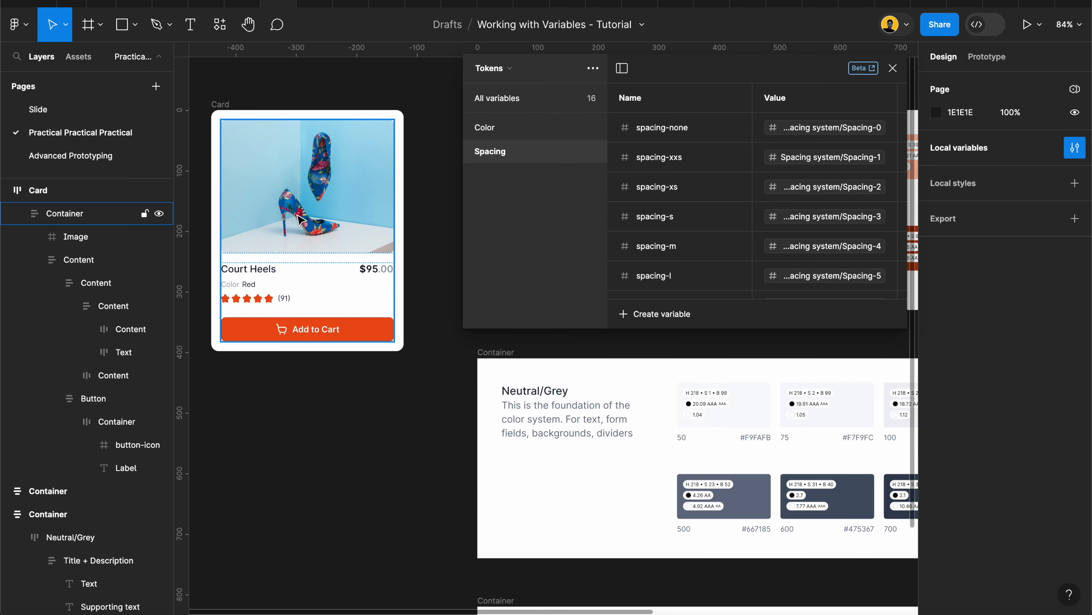
- Inspect the auto layout gaps in the product card's container and content frames and the Card frame's corner radius
scroll(237, 290, up, 5)
scroll(261, 264, down, 4)
scroll(258, 263, up, 3)
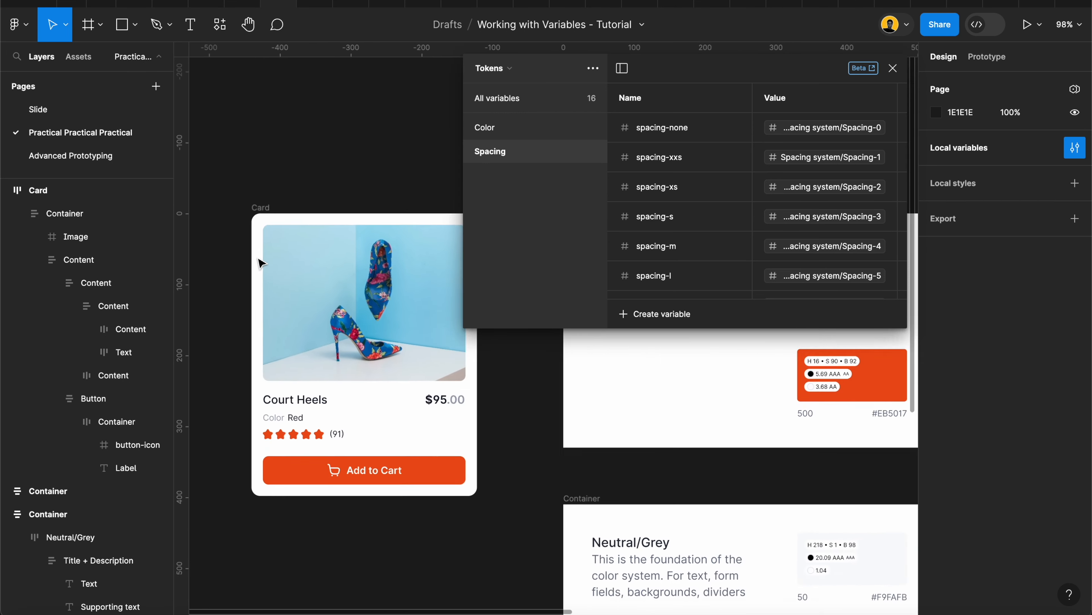
click(285, 349)
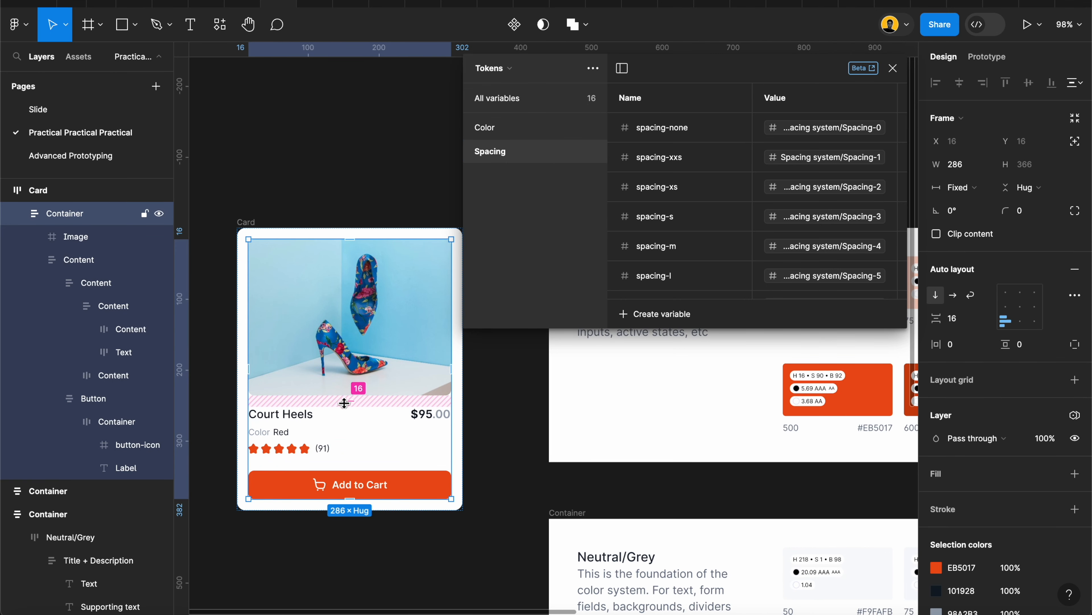
click(301, 430)
scroll(281, 418, up, 5)
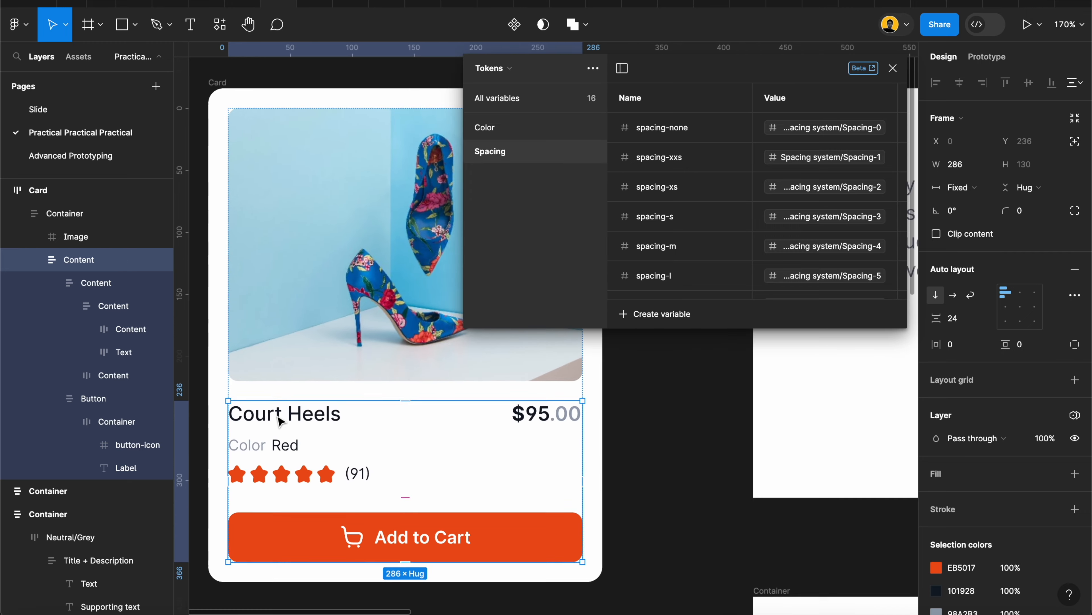
click(326, 505)
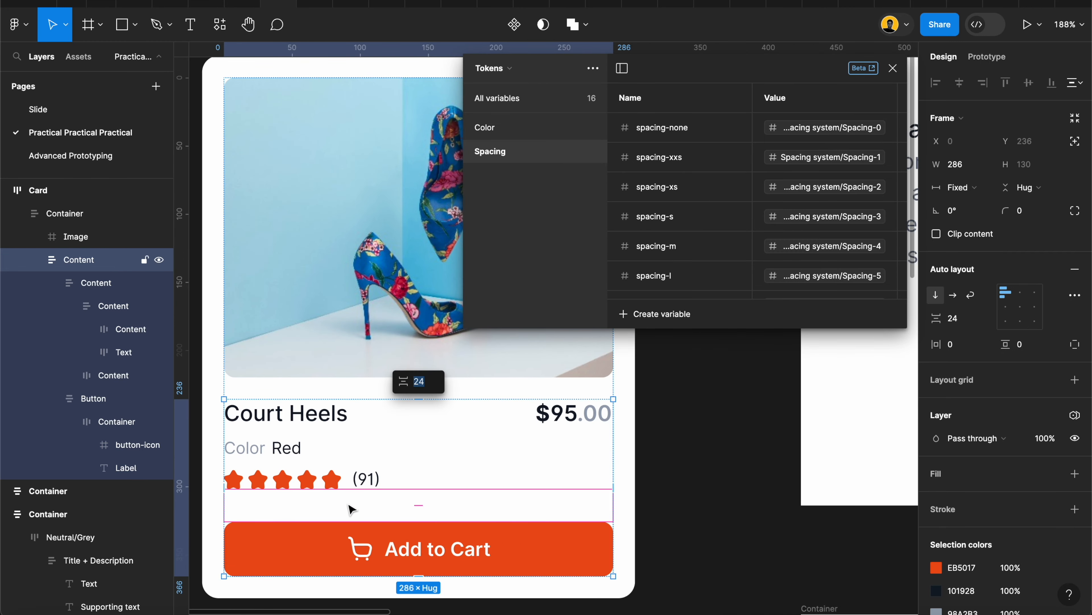
scroll(358, 460, down, 5)
click(285, 205)
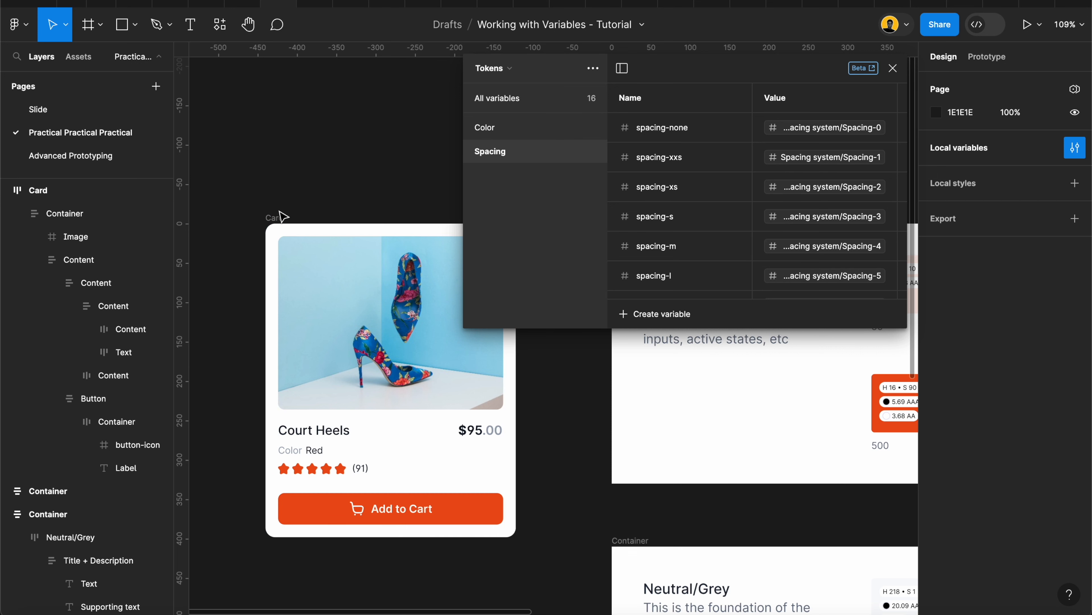
scroll(281, 220, up, 5)
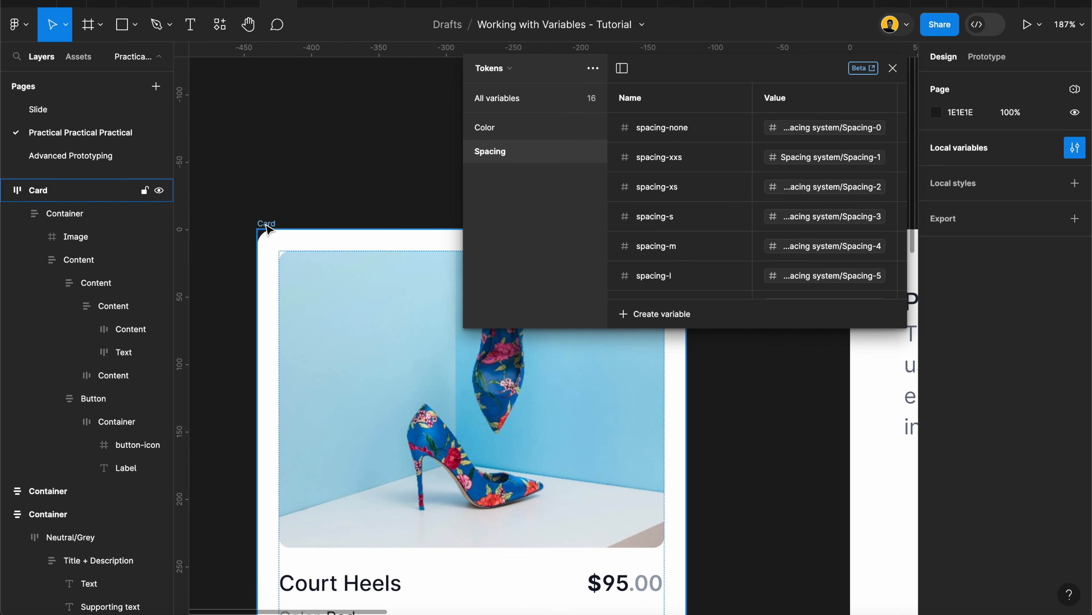
click(272, 249)
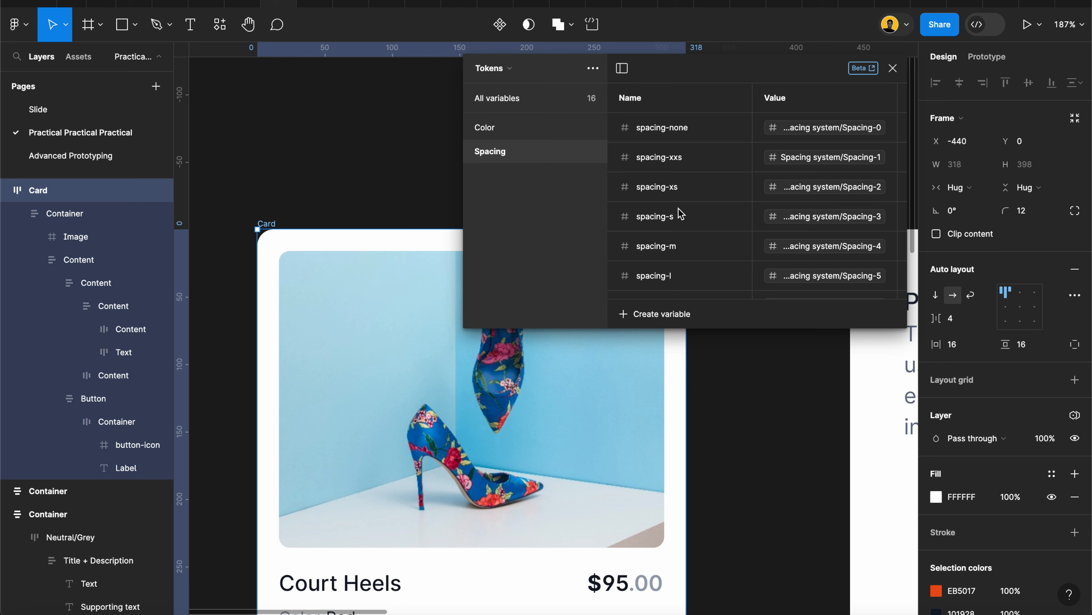
- Show all variables in the Tokens collection and create a number variable named corner-radius-none
scroll(680, 214, down, 5)
click(557, 223)
click(512, 98)
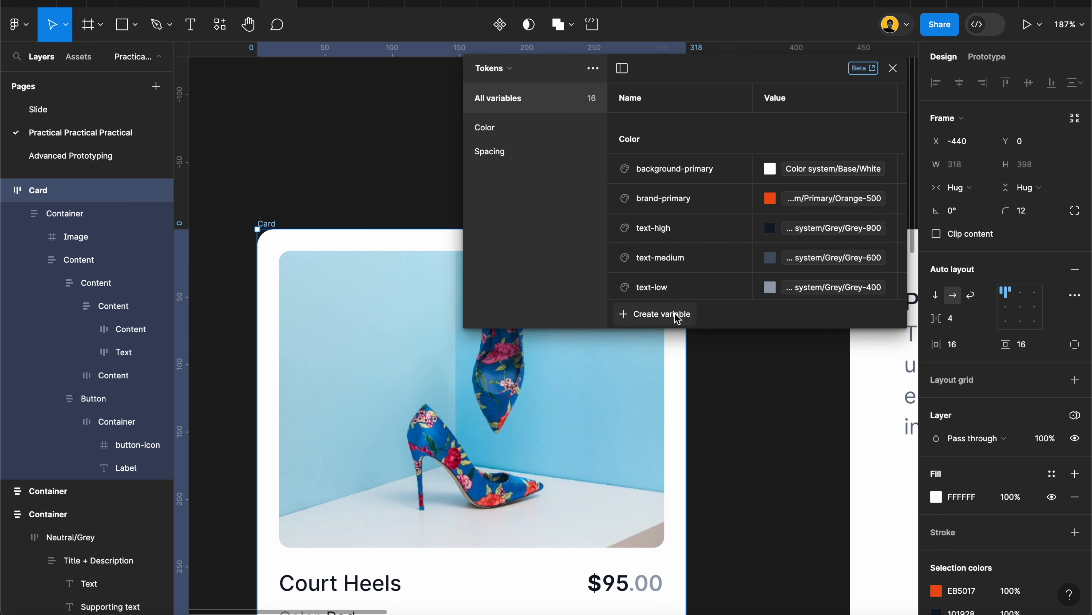
click(663, 313)
click(659, 365)
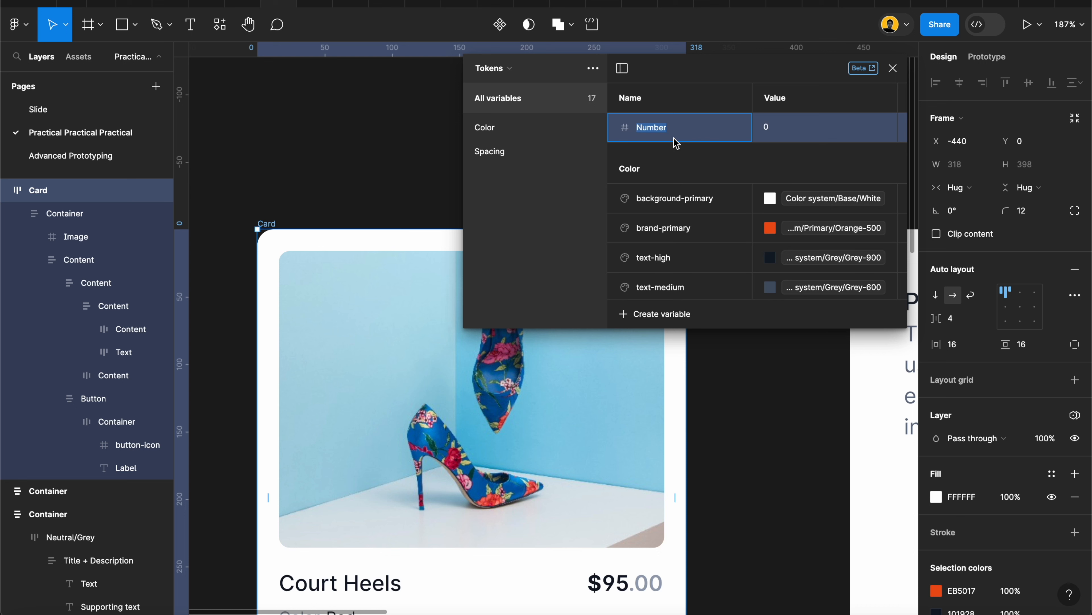
text(Co)
key(Return)
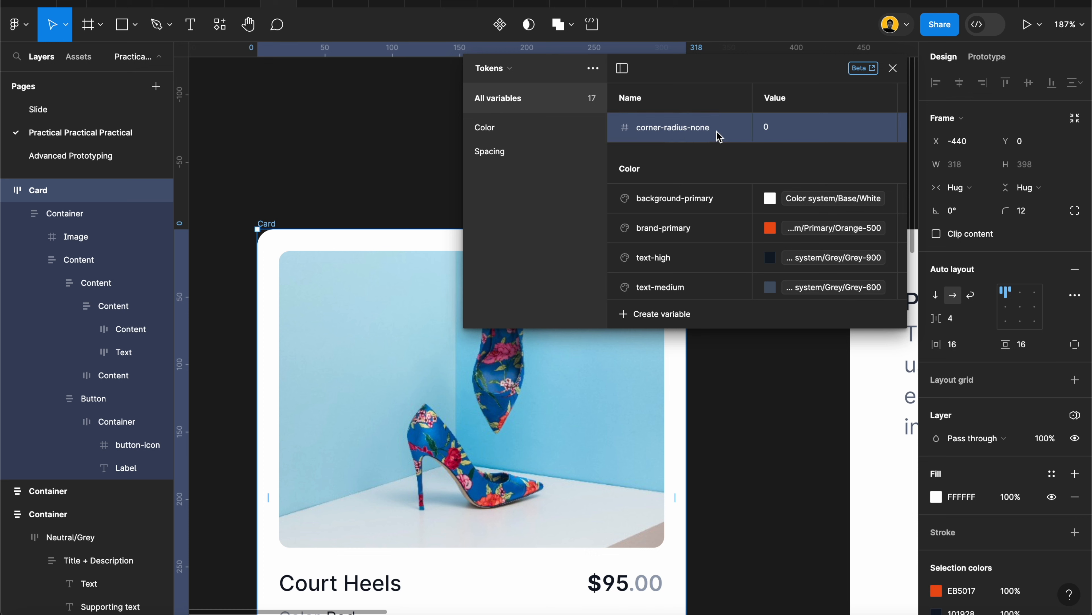
- Duplicate the corner-radius-none variable five times
key(shift+Return)
key(Return)
key(shift+Return)
key(shift+Return)
key(shift+Return)
key(shift+Return)
- Rename the first two corner-radius-none copies as corner-radius-xxs and corner-radius-xs
double_click(721, 165)
click(725, 160)
key(BackSpace)
text(xxxs)
double_click(719, 187)
click(722, 189)
key(BackSpace)
key(BackSpace)
key(BackSpace)
key(BackSpace)
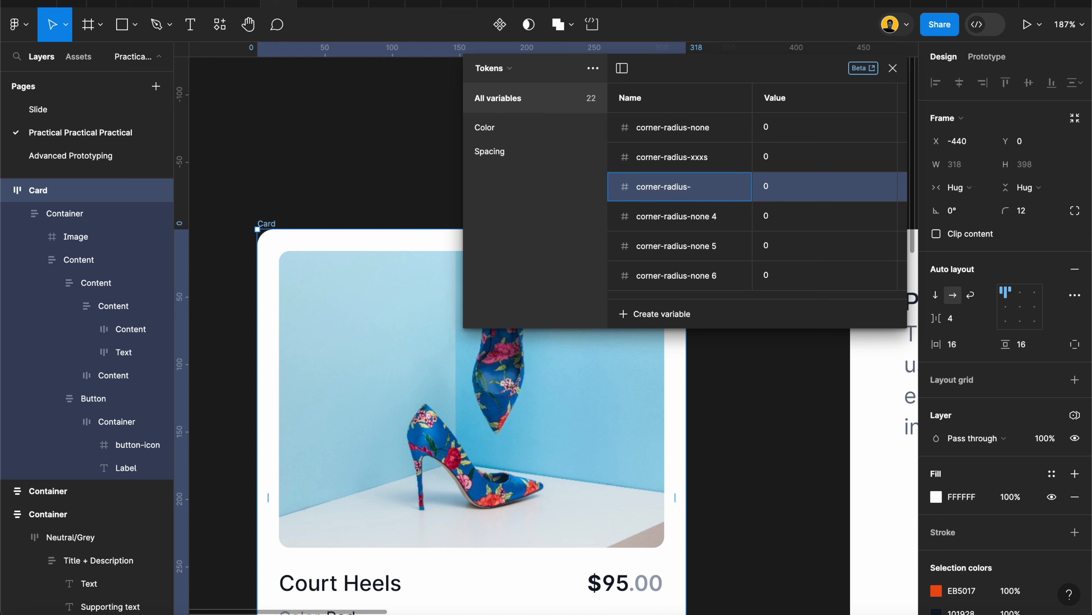
key(Left)
key(BackSpace)
double_click(706, 157)
click(704, 157)
key(BackSpace)
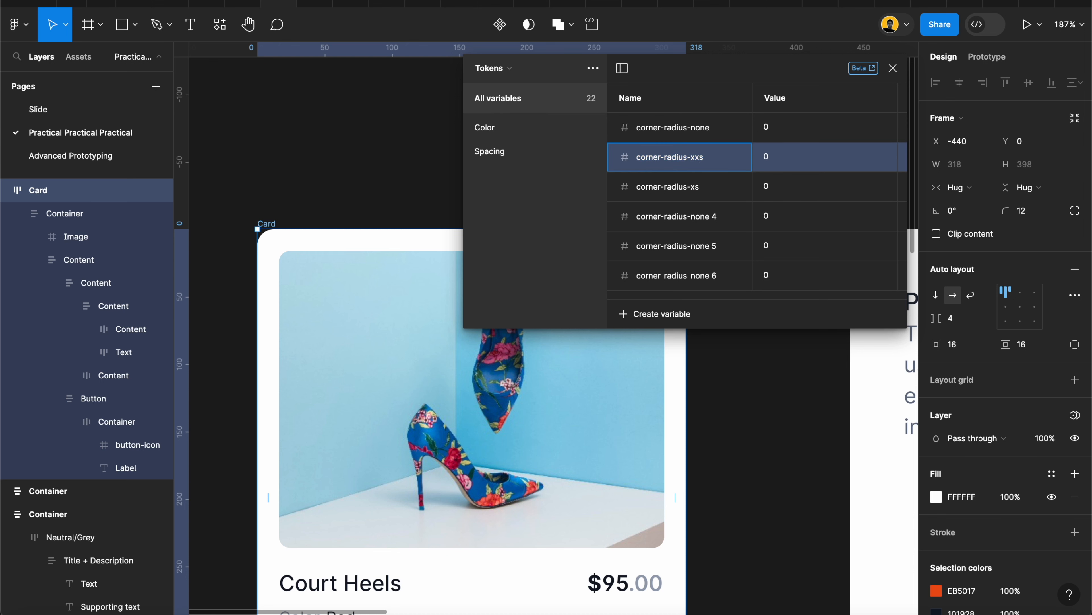
- Rename the copies corner-radius-none 4 and corner-radius-none 5 as corner-radius-s and corner-radius-m
double_click(724, 215)
click(728, 215)
key(BackSpace)
key(BackSpace)
key(BackSpace)
key(BackSpace)
key(BackSpace)
key(BackSpace)
text(s)
double_click(727, 246)
click(727, 246)
key(BackSpace)
text(m)
- Rename the last copy, corner-radius-none 6, as corner-radius-l
scroll(736, 237, down, 2)
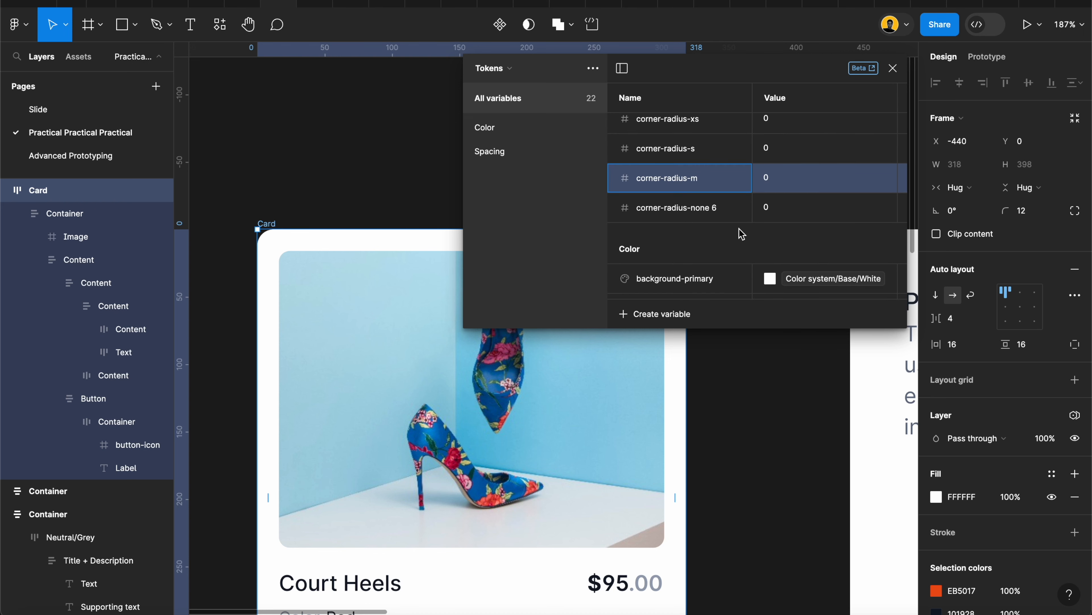
double_click(726, 211)
click(725, 211)
key(BackSpace)
key(BackSpace)
key(BackSpace)
key(BackSpace)
key(BackSpace)
key(BackSpace)
text(l)
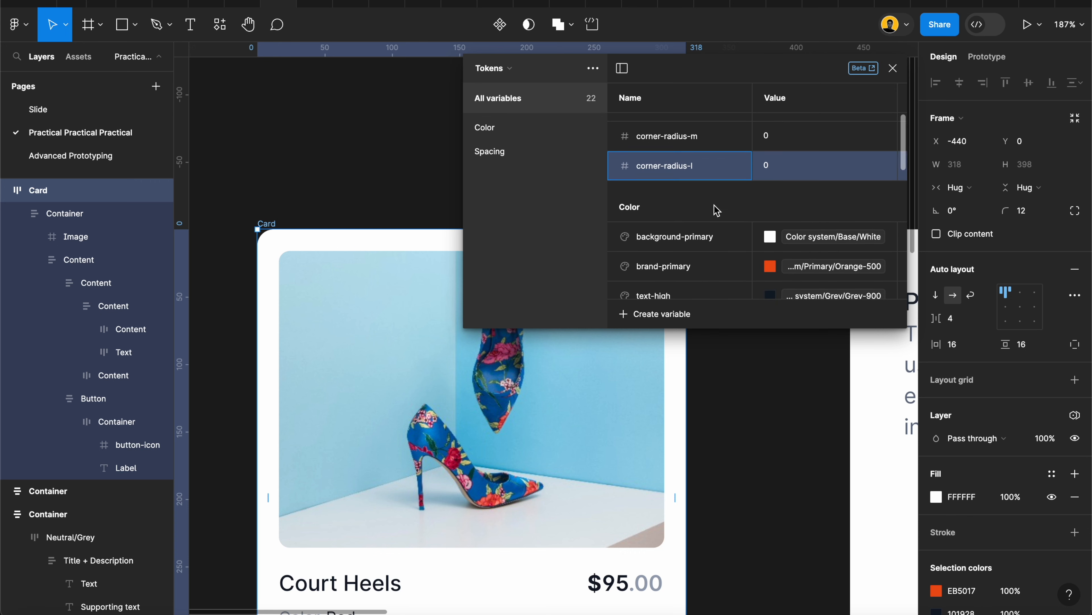
- Duplicate the corner-radius-l variable five times
key(Return)
key(Return)
key(Return)
key(Return)
key(Return)
- Rename the first two corner-radius-l copies as corner-radius-xl and corner-radius-xxl
scroll(705, 239, up, 3)
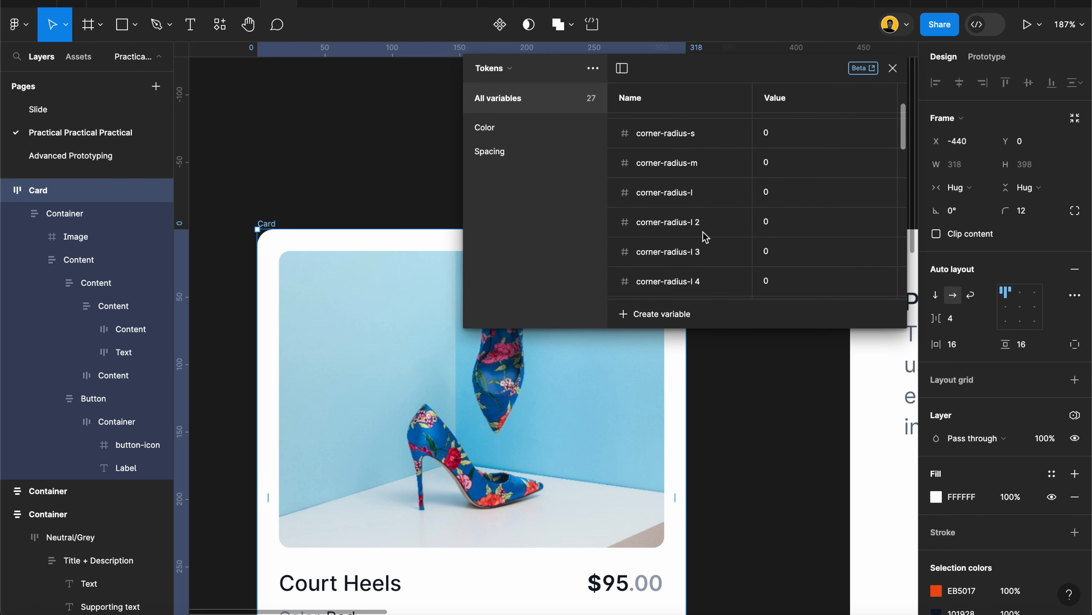
double_click(707, 225)
key(BackSpace)
key(BackSpace)
key(BackSpace)
scroll(710, 222, down, 1)
double_click(710, 222)
key(BackSpace)
key(BackSpace)
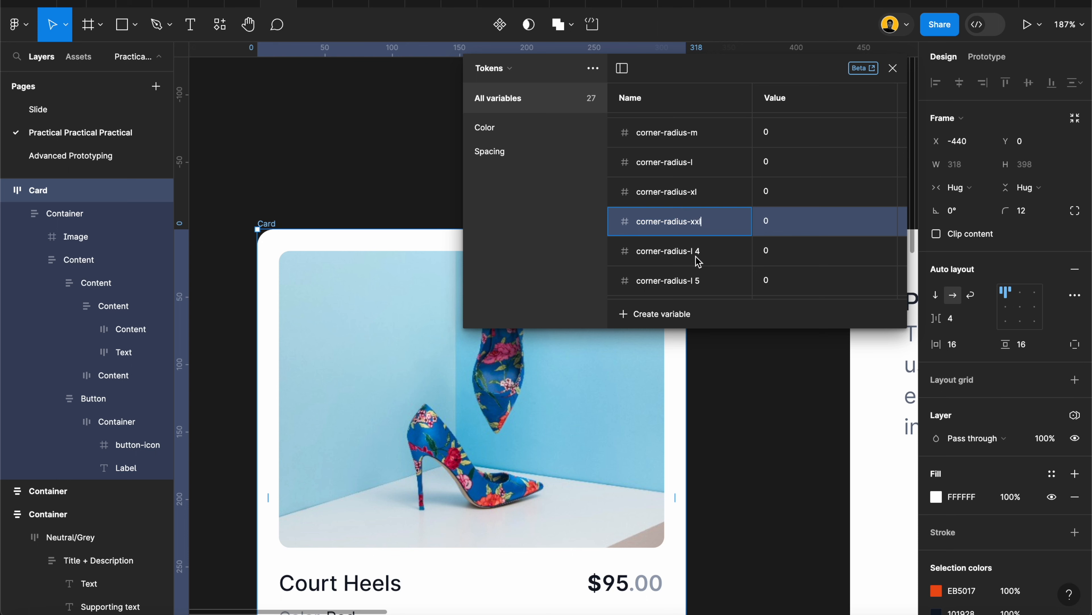
- Rename the copies corner-radius-l 4 and corner-radius-l 5 as corner-radius-xxxl and corner-radius-xxxxl
double_click(696, 254)
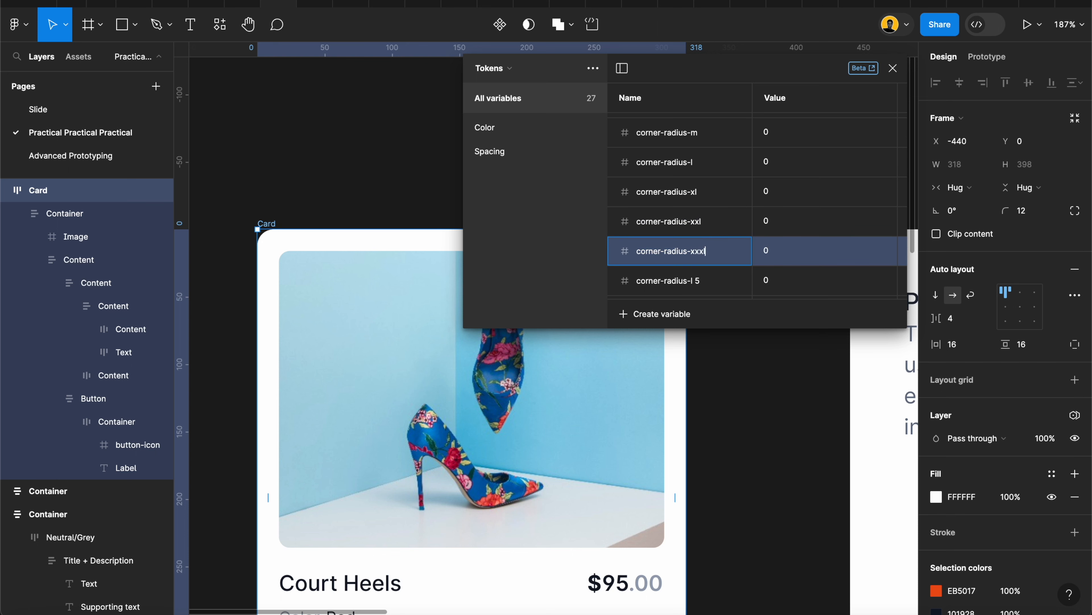
text(xxxl)
double_click(705, 280)
key(BackSpace)
key(BackSpace)
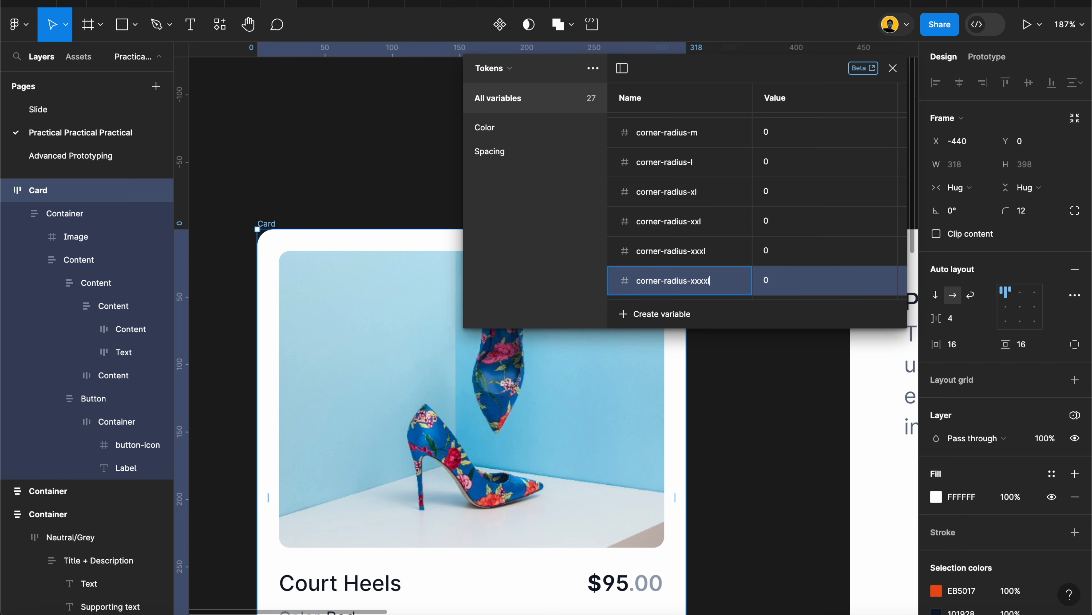
- Rename the last corner-radius-l copy as corner-radius-xxxxxl
scroll(723, 271, down, 1)
double_click(708, 282)
key(Right)
key(BackSpace)
key(BackSpace)
key(BackSpace)
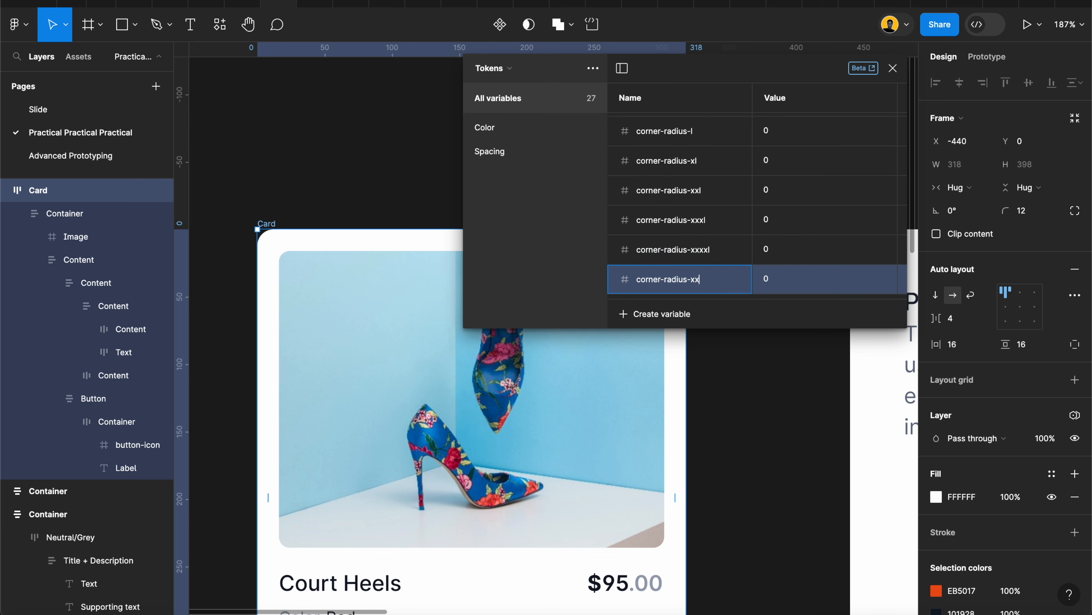
text(xxxxxl)
key(Return)
- Alias corner-radius-none to the Primitive variable Spacing-0 and corner-radius-xxs to Spacing-1
scroll(734, 228, up, 5)
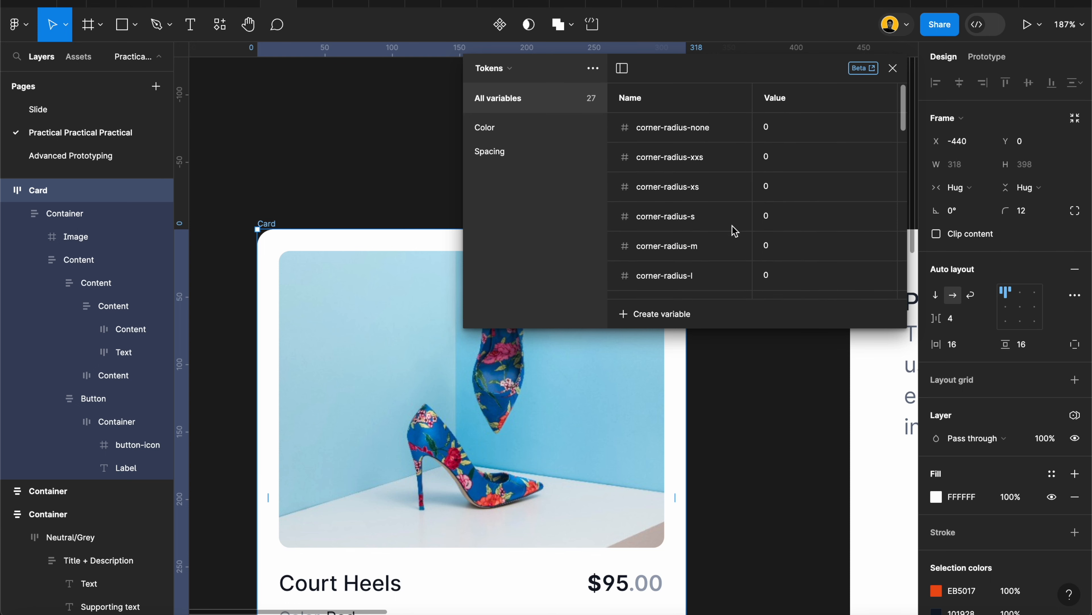
click(884, 128)
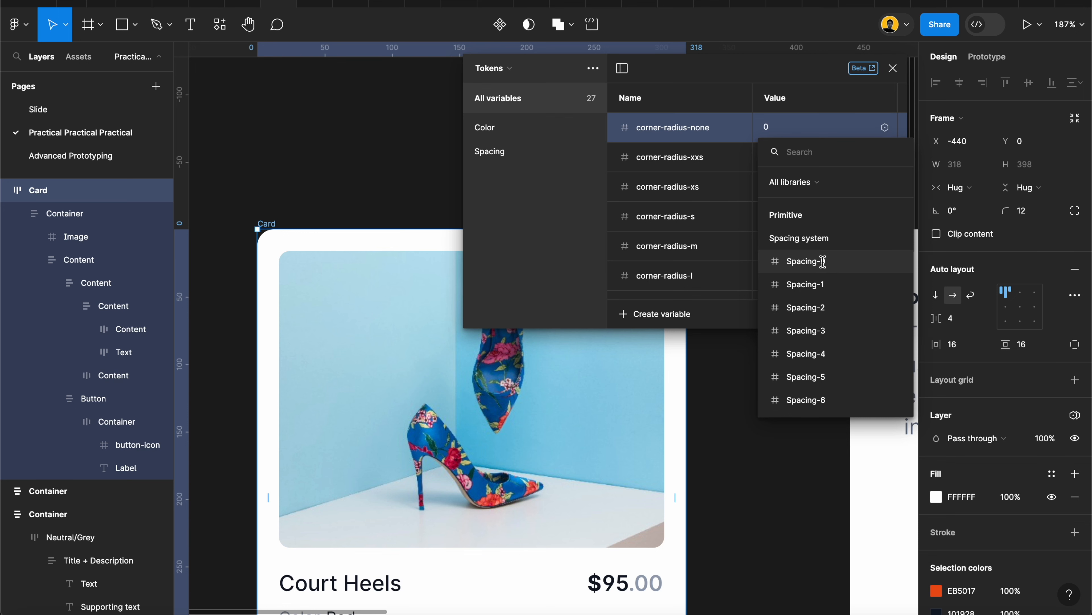
click(810, 261)
click(871, 157)
click(884, 158)
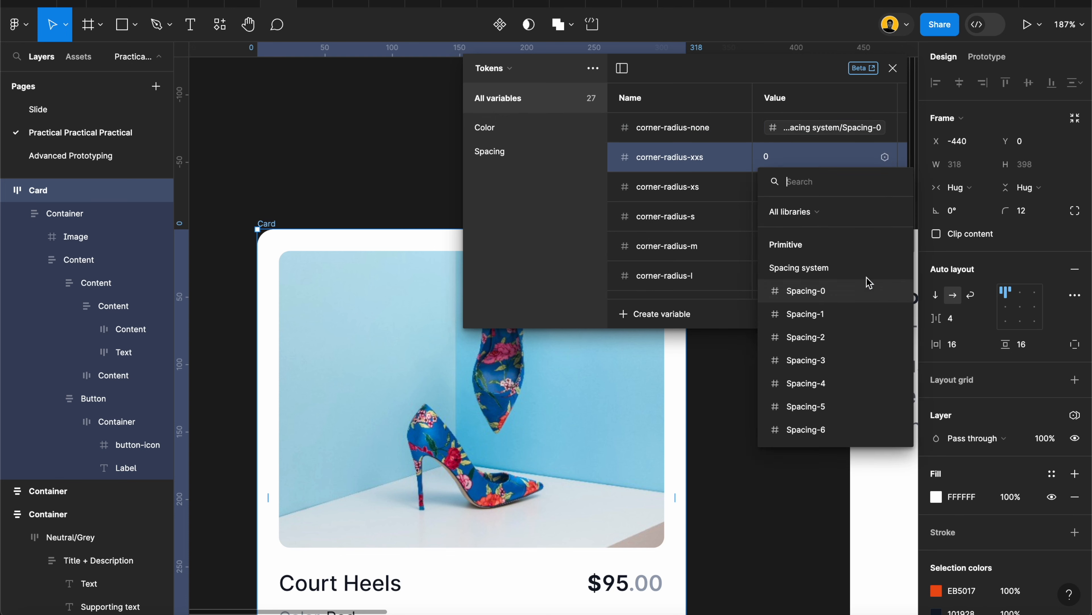
click(813, 314)
- Alias corner-radius-xs to the Primitive variable Spacing-2 and corner-radius-s to Spacing-3
click(884, 187)
click(817, 367)
click(885, 216)
click(807, 419)
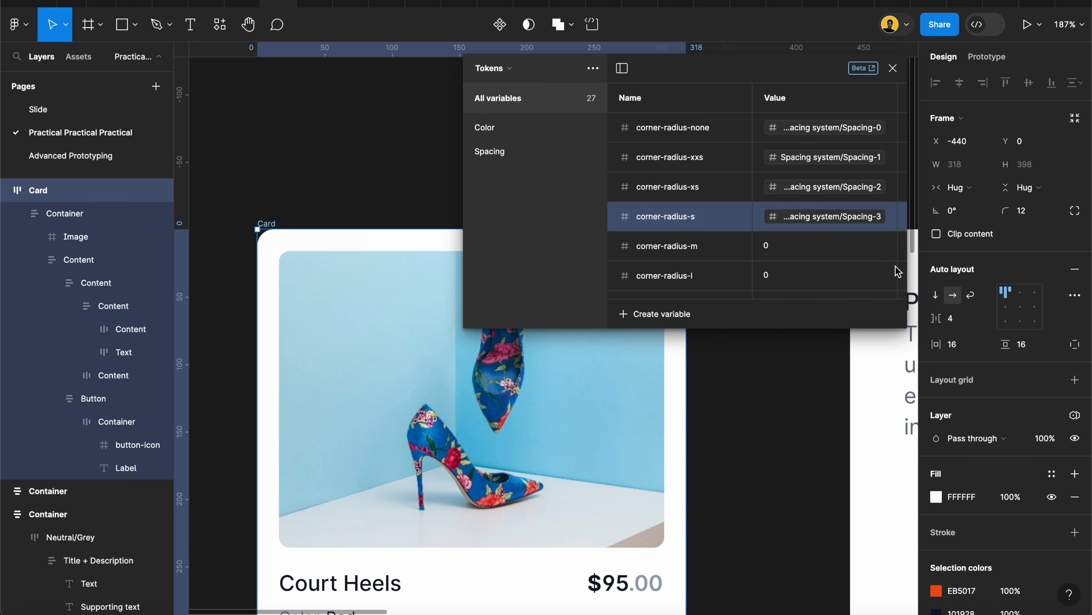
- Alias corner-radius-m to the Primitive variable Spacing-4 and corner-radius-l to Spacing-5
click(884, 246)
click(807, 472)
scroll(878, 203, down, 3)
click(885, 165)
click(839, 417)
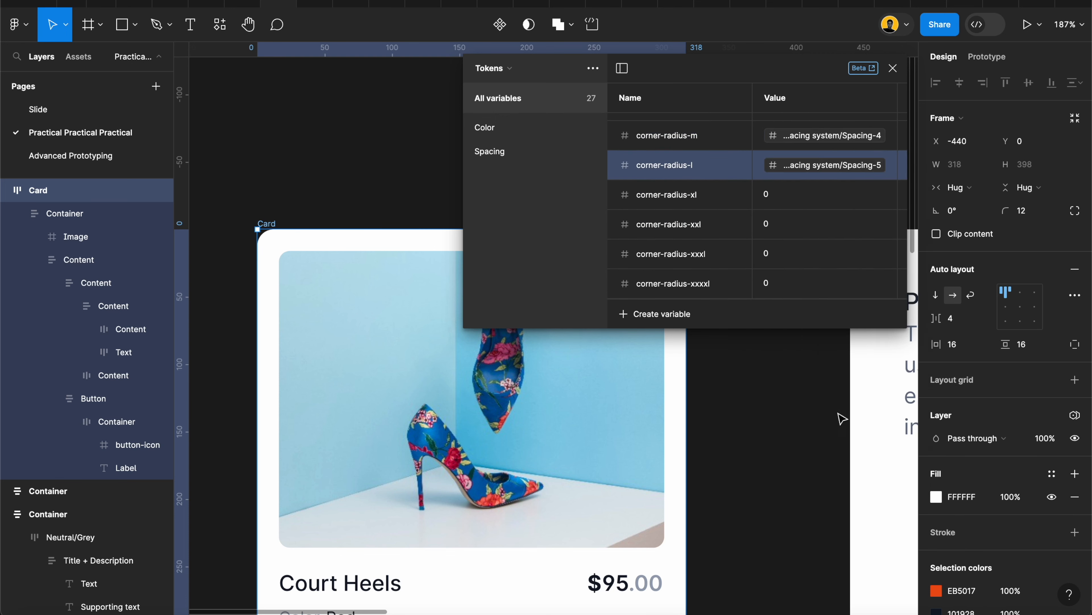
- Alias corner-radius-xl to the Primitive variable Spacing-6 and corner-radius-xxl to Spacing-7
click(885, 195)
click(838, 467)
click(885, 224)
scroll(839, 387, down, 2)
click(841, 402)
- Alias corner-radius-xxxl to the Primitive variable Spacing-8 and corner-radius-xxxxl to Spacing-9
scroll(885, 212, down, 2)
click(885, 185)
scroll(833, 428, down, 3)
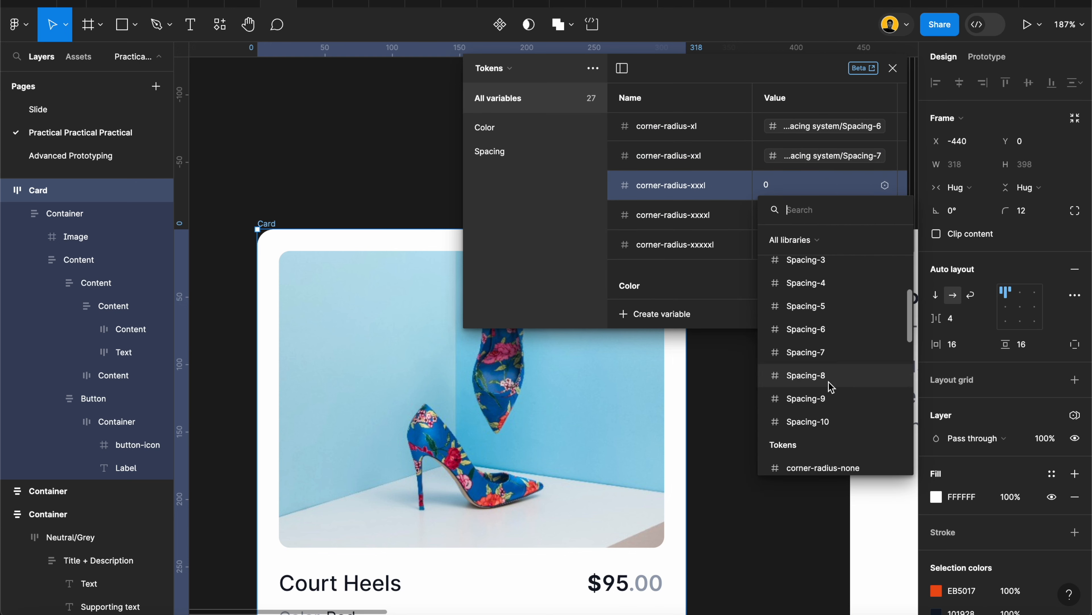
click(830, 376)
click(885, 215)
scroll(851, 435, down, 4)
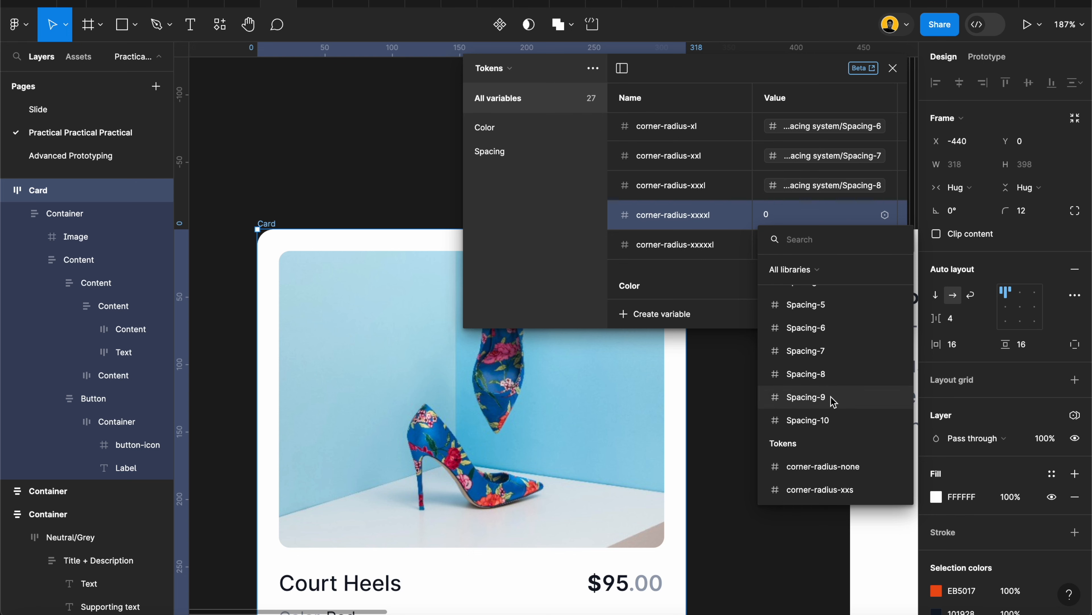
click(830, 376)
- Alias corner-radius-xxxxxl to the Primitive variable Spacing-10
click(885, 245)
scroll(833, 430, down, 2)
scroll(833, 471, down, 3)
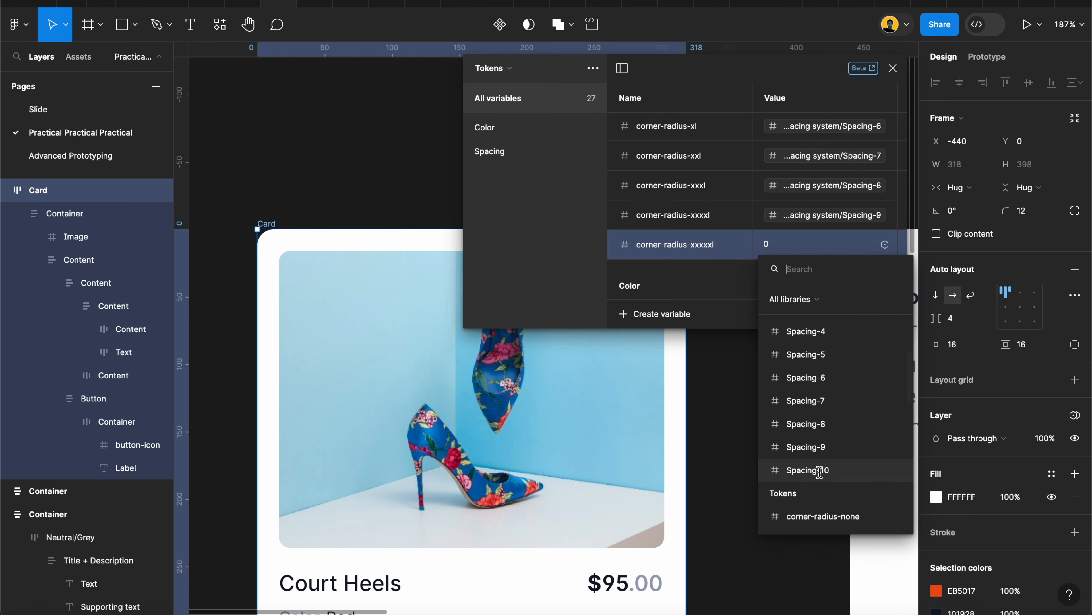
scroll(813, 438, down, 1)
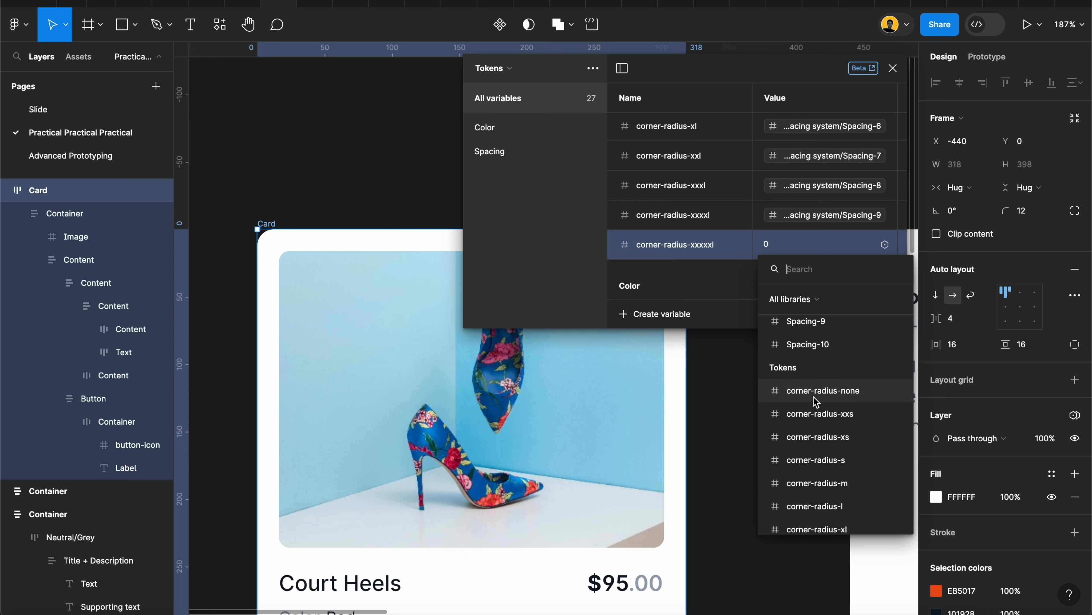
scroll(808, 383, down, 4)
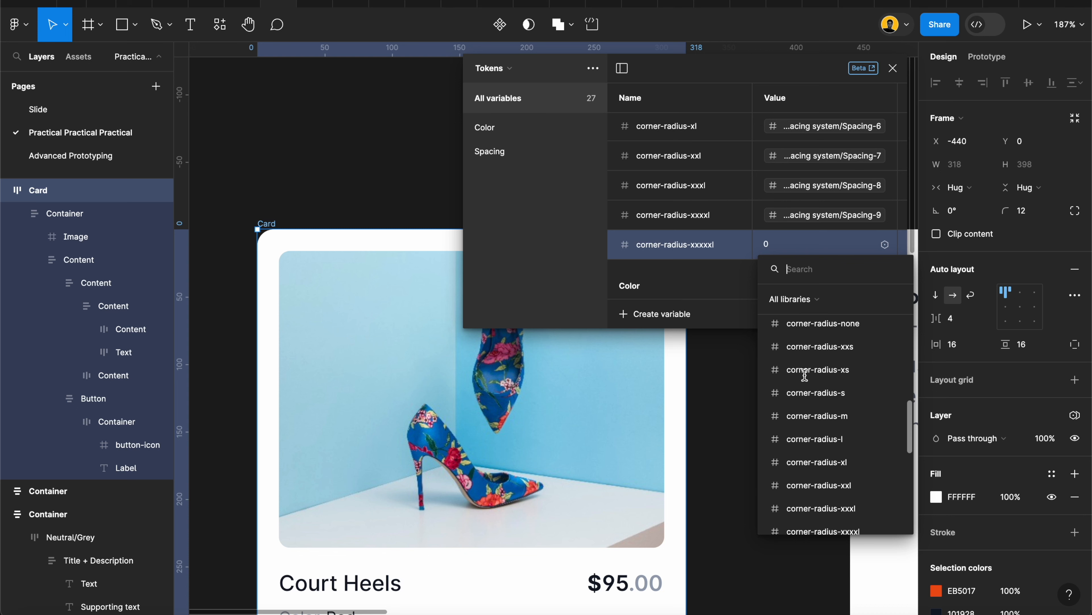
scroll(805, 376, up, 7)
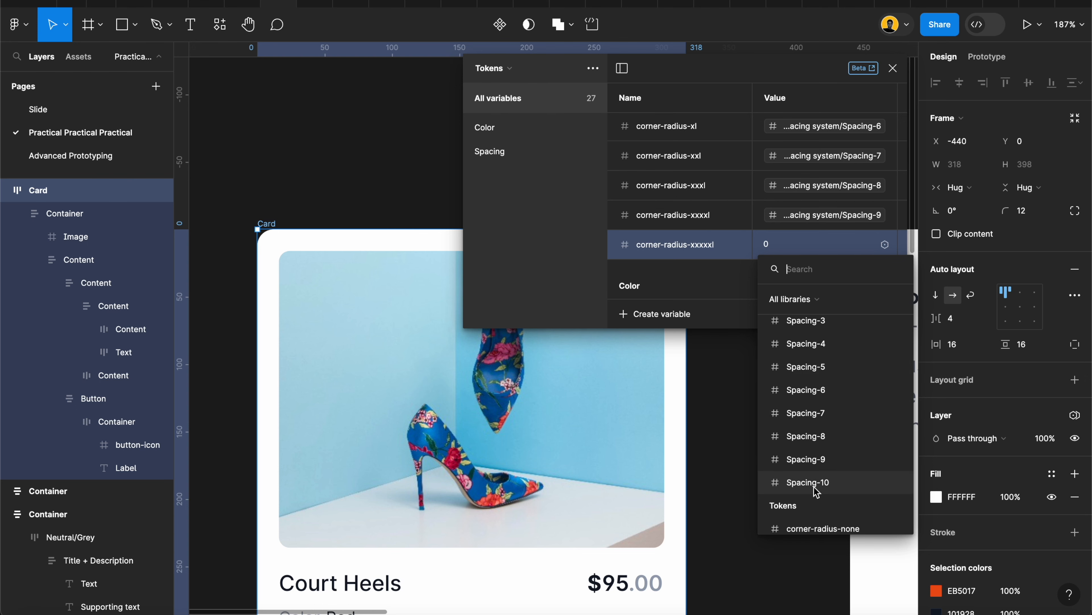
click(815, 484)
click(839, 245)
scroll(813, 354, up, 5)
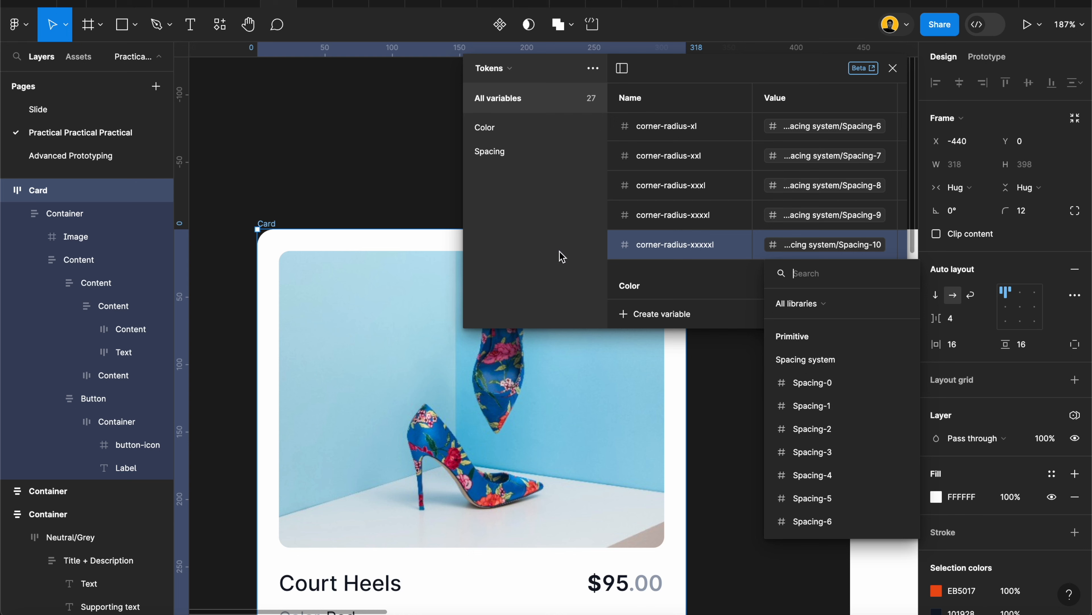
click(520, 256)
- Select all corner-radius variables from corner-radius-none through corner-radius-xxxxxl and put them in a new group
scroll(654, 194, up, 5)
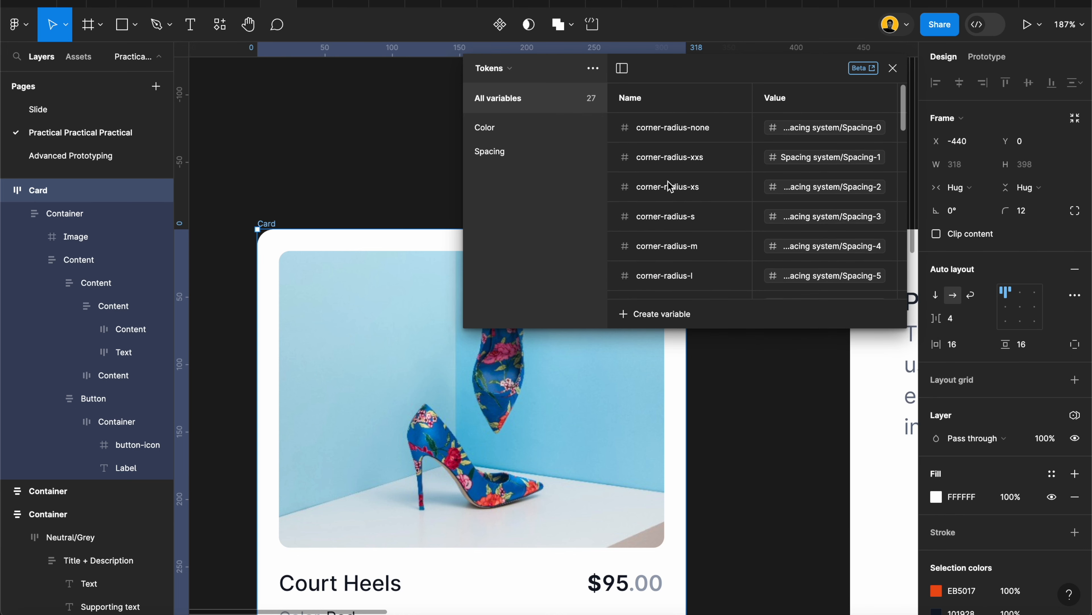
key(ctrl+a)
right_click(668, 155)
click(690, 161)
- Rename the new variable group in the Tokens collection as Corner Radius
double_click(495, 177)
text(c)
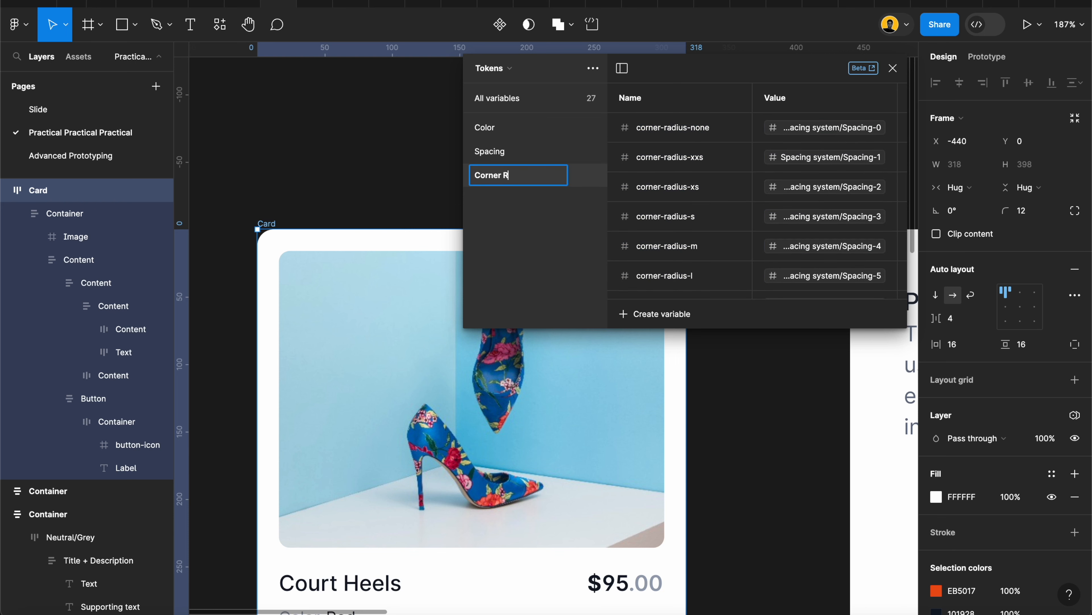
text(orner Radius)
click(509, 243)
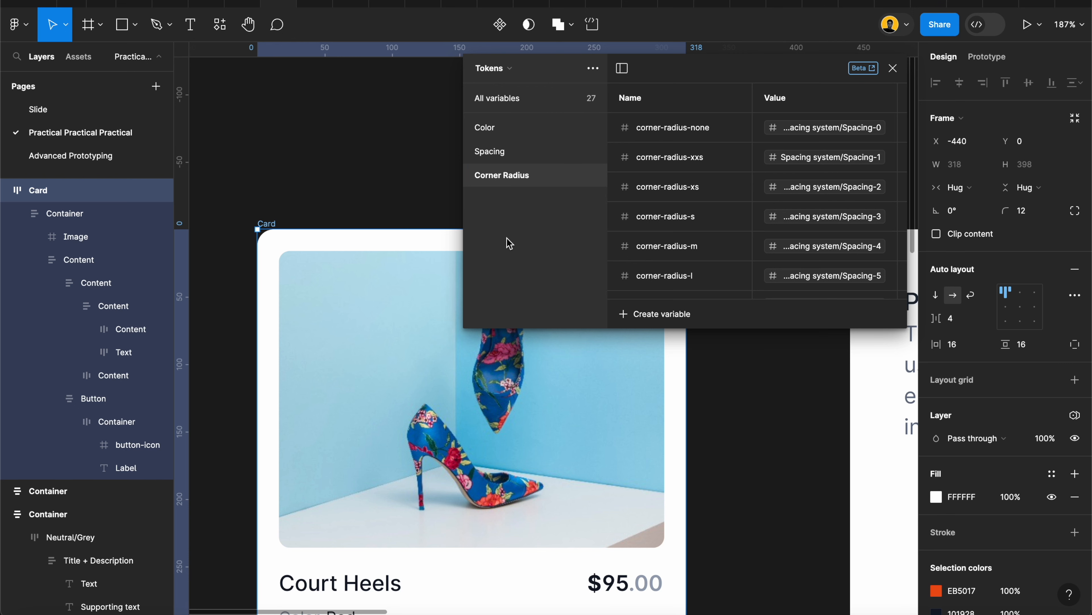
scroll(424, 356, down, 5)
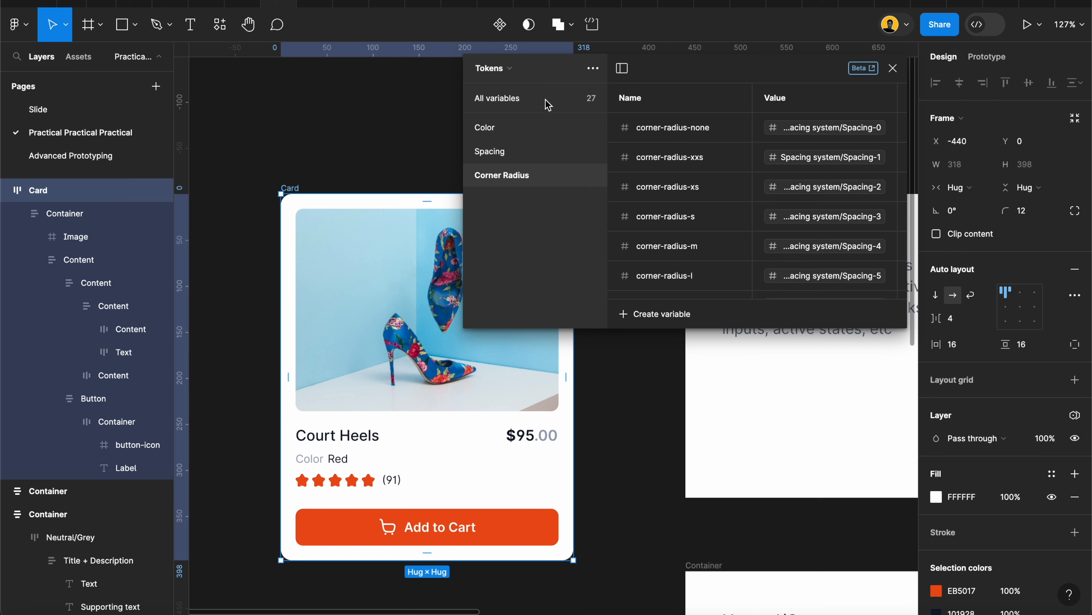
- In the Tokens collection's Color group, alias text-medium to the Primitive variable Grey-800, and set it back to Grey-600
click(519, 68)
click(543, 243)
scroll(746, 241, down, 4)
click(504, 130)
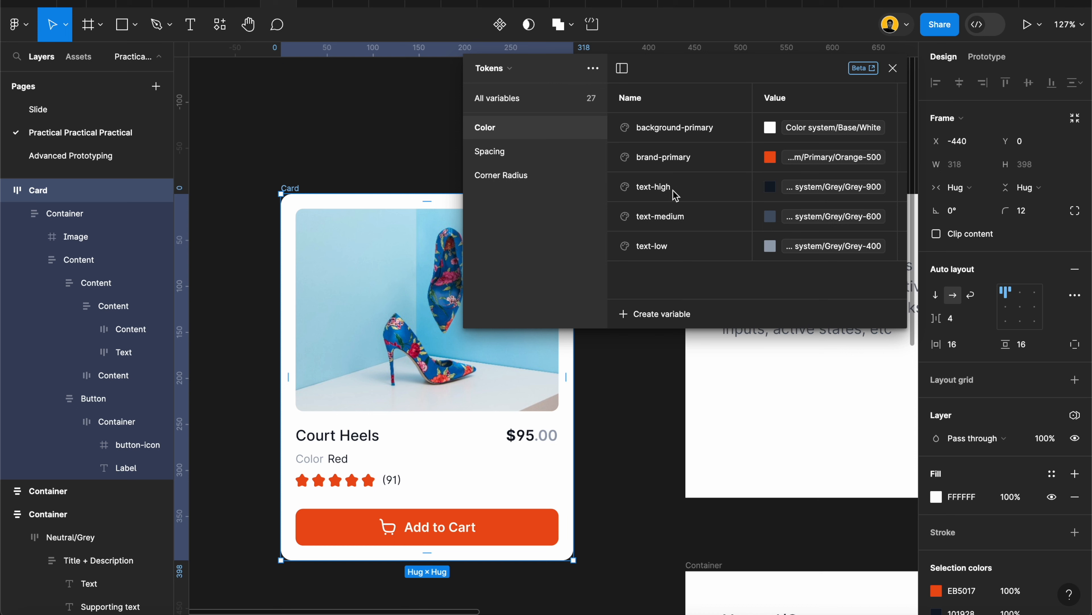
click(771, 217)
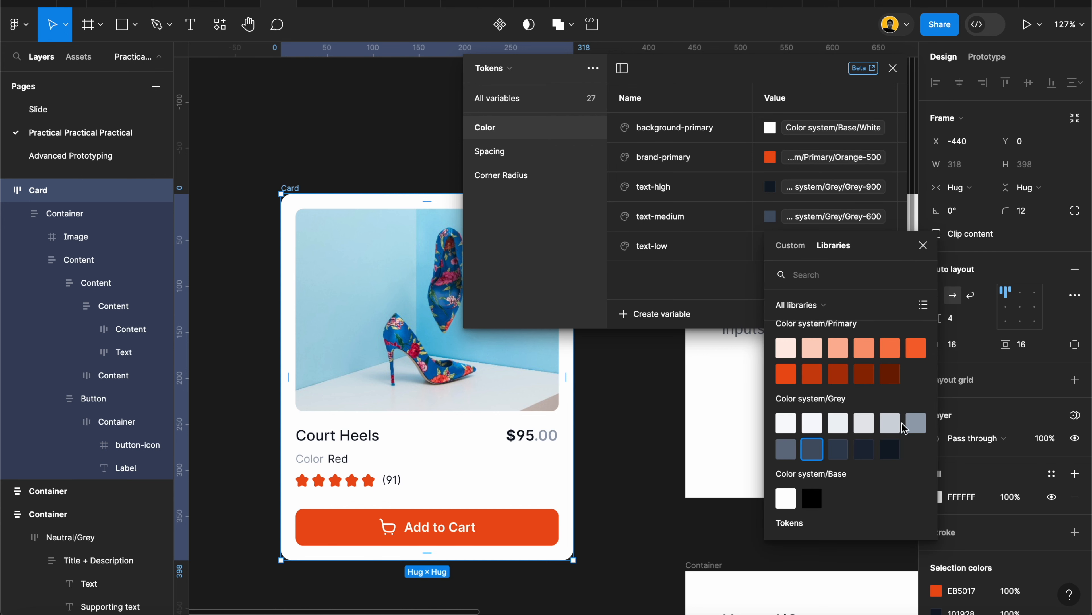
click(864, 449)
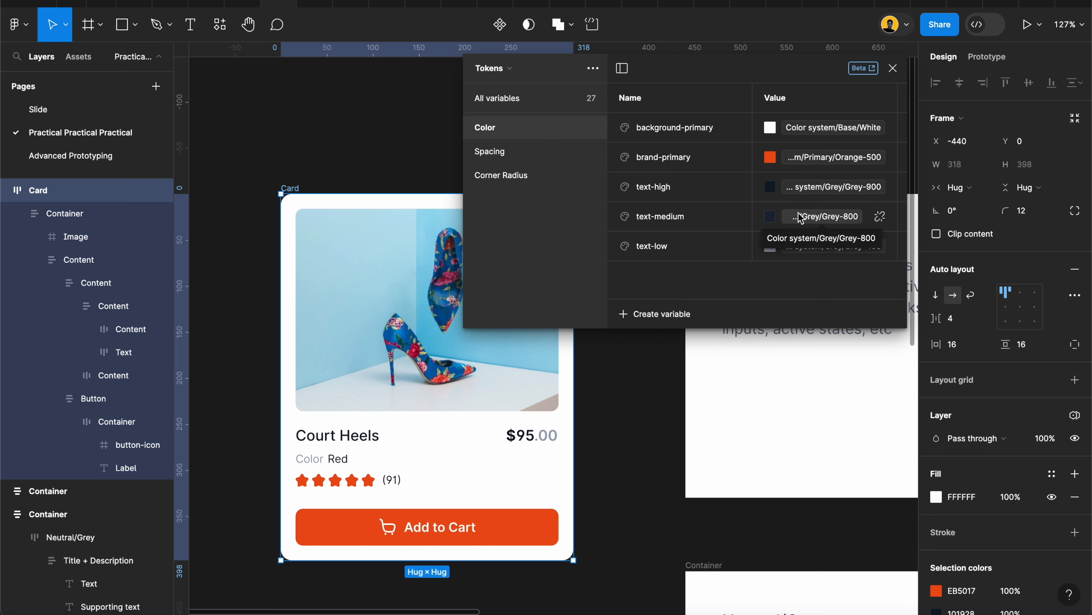
click(772, 217)
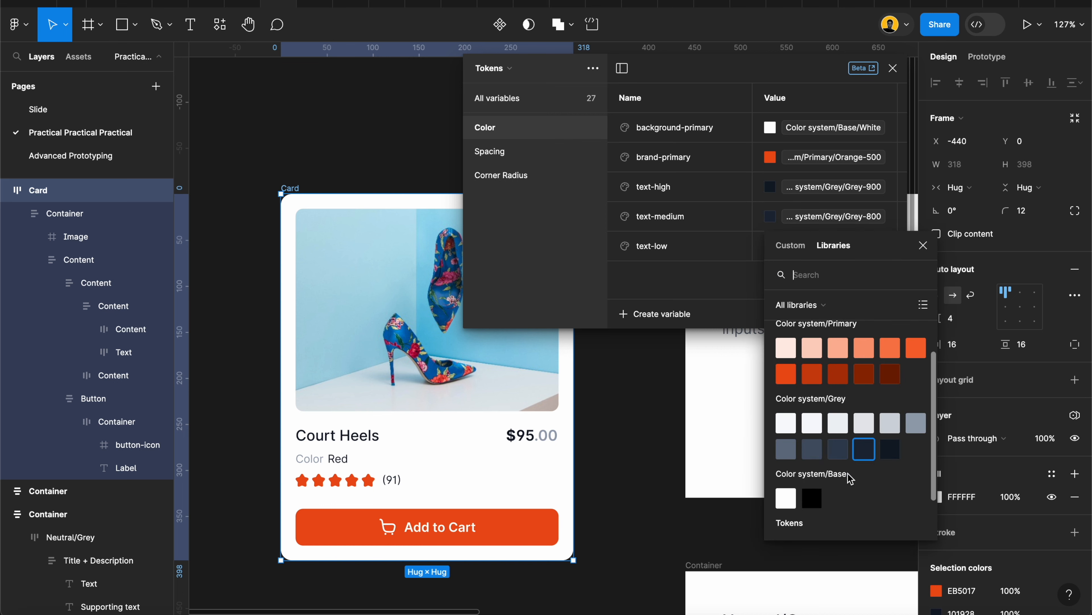
click(813, 448)
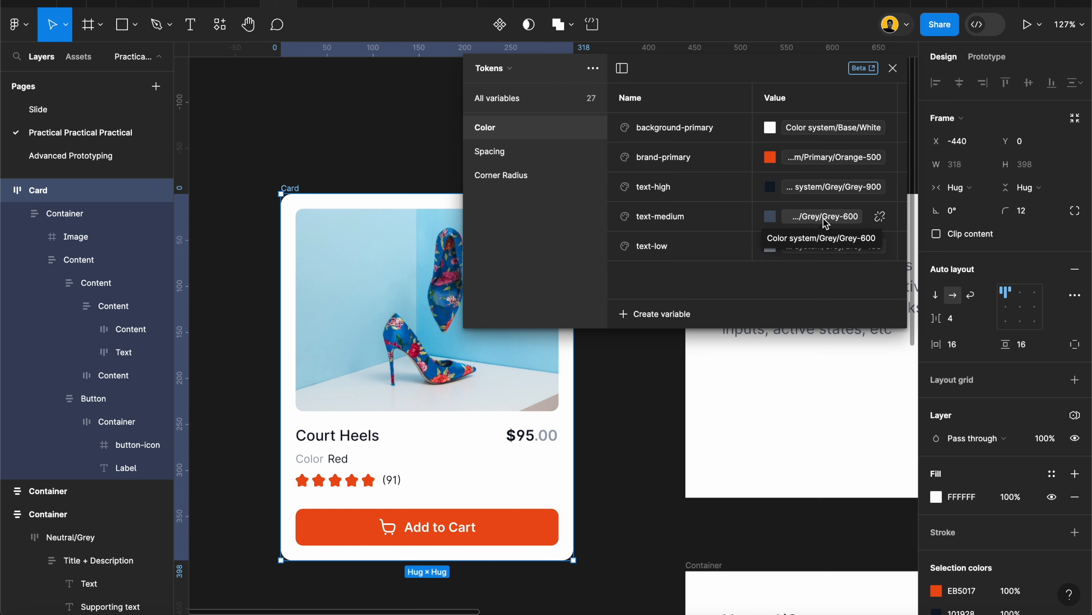
- Try a different custom color for Grey-600 in the Primitive collection's Color system group and undo the change
click(509, 72)
click(518, 63)
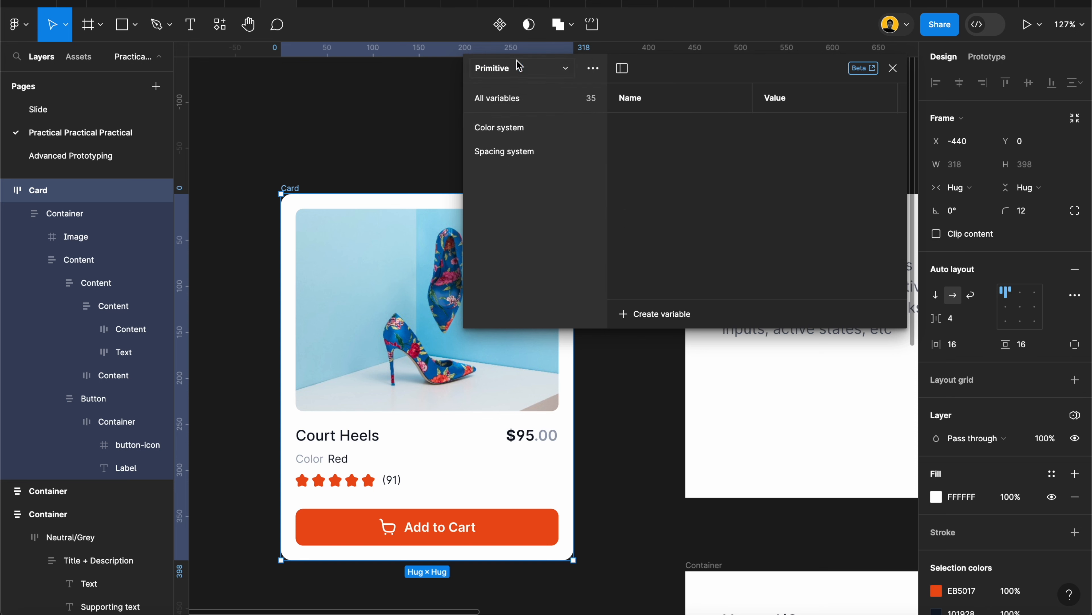
click(506, 154)
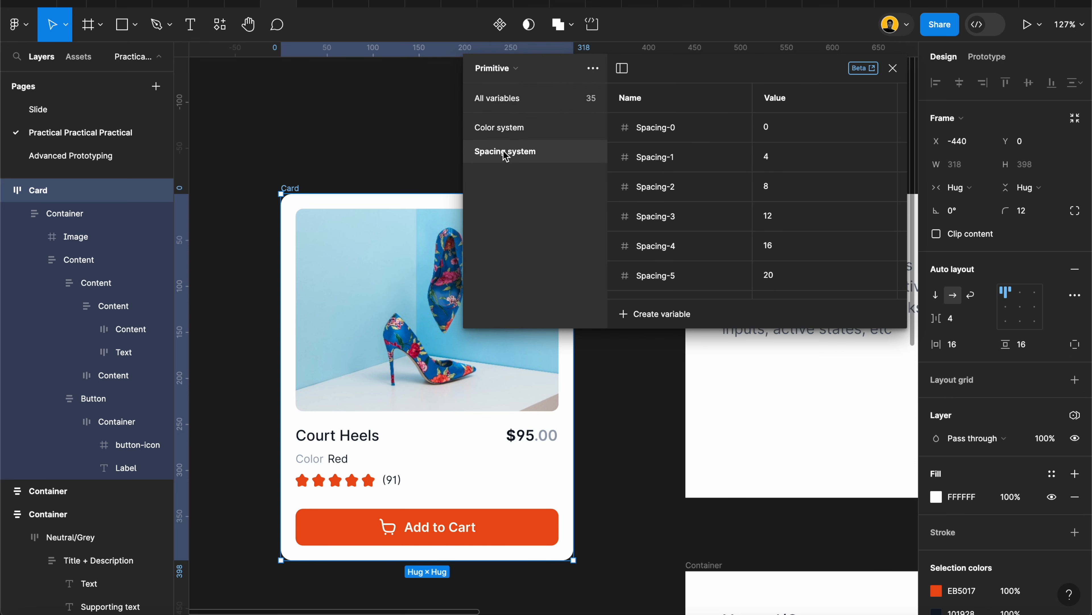
click(499, 129)
scroll(714, 254, down, 15)
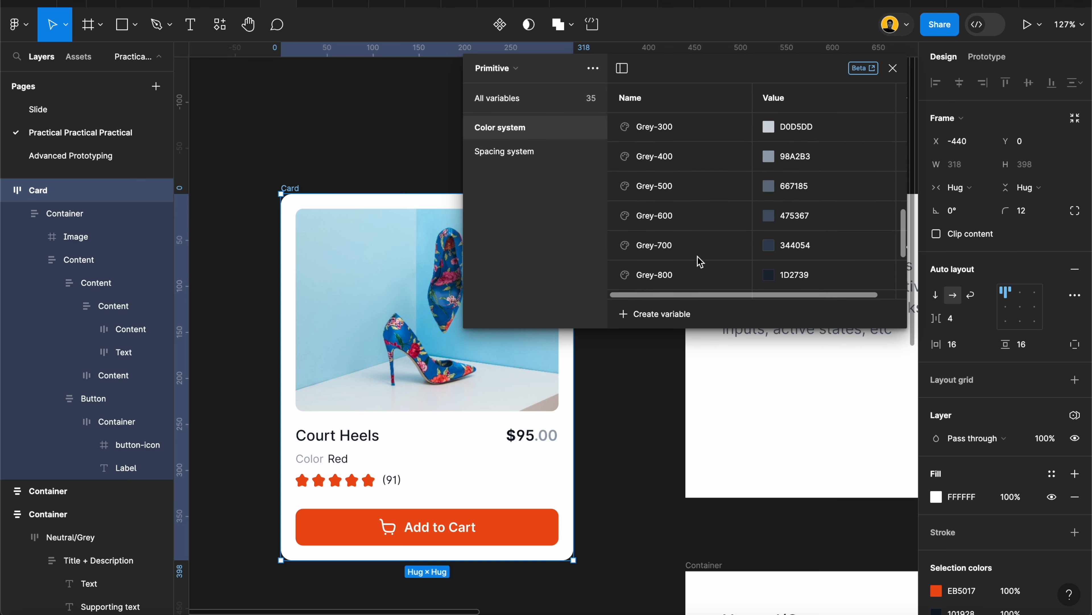
click(769, 215)
drag(796, 361, 826, 346)
key(ctrl+z)
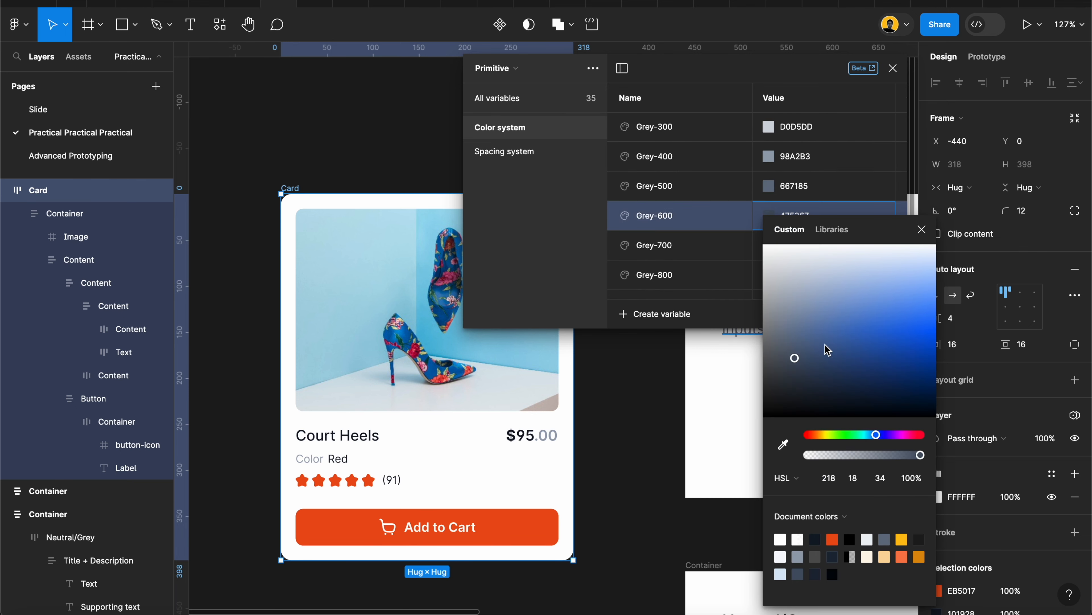
click(561, 252)
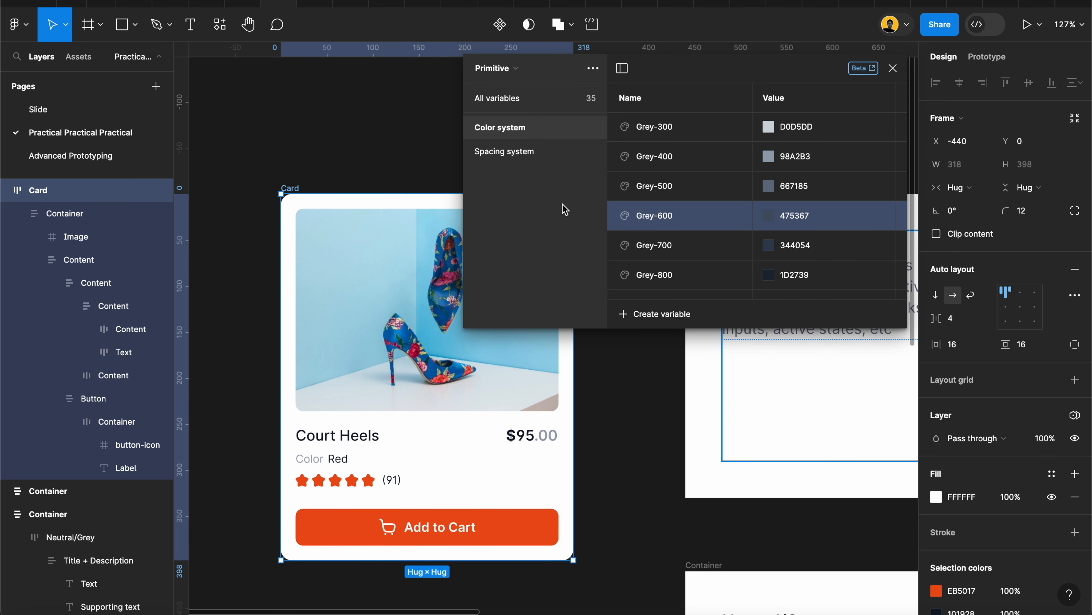
- Return to the Tokens collection and show all of its variables
click(519, 76)
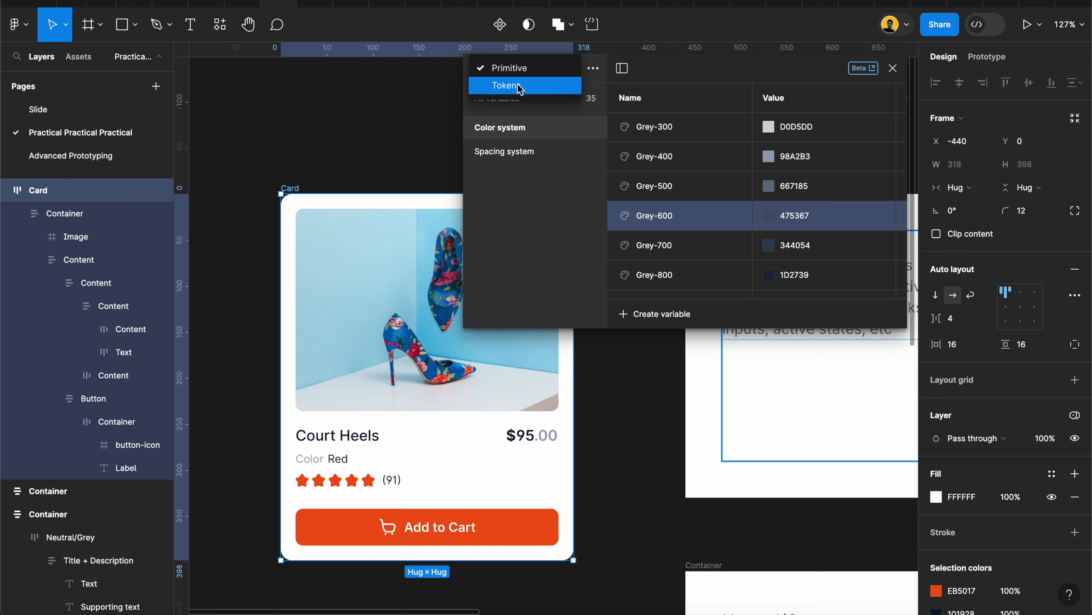
click(516, 85)
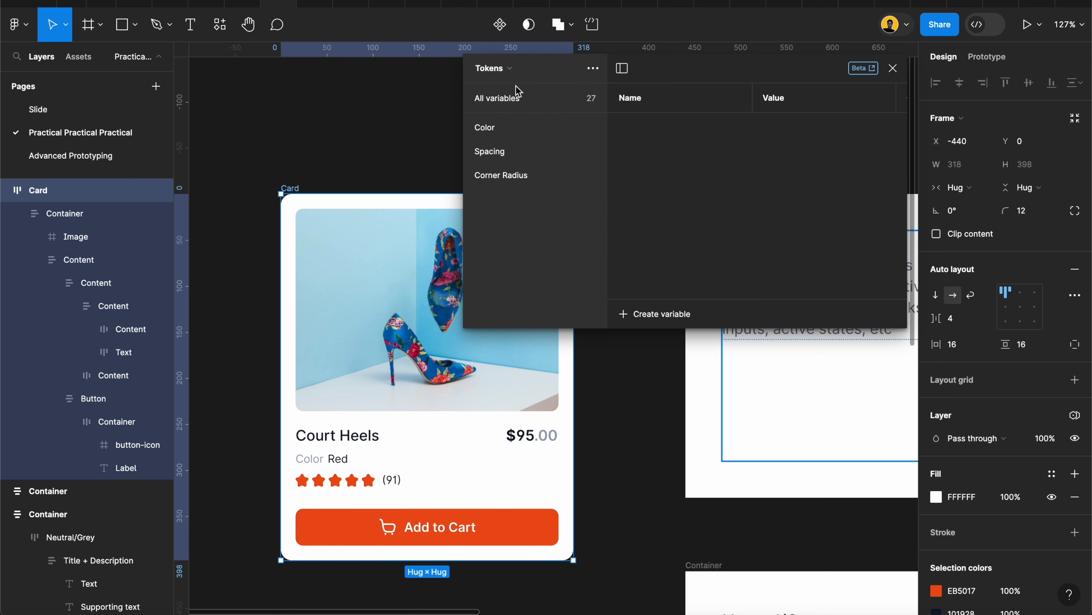
click(515, 109)
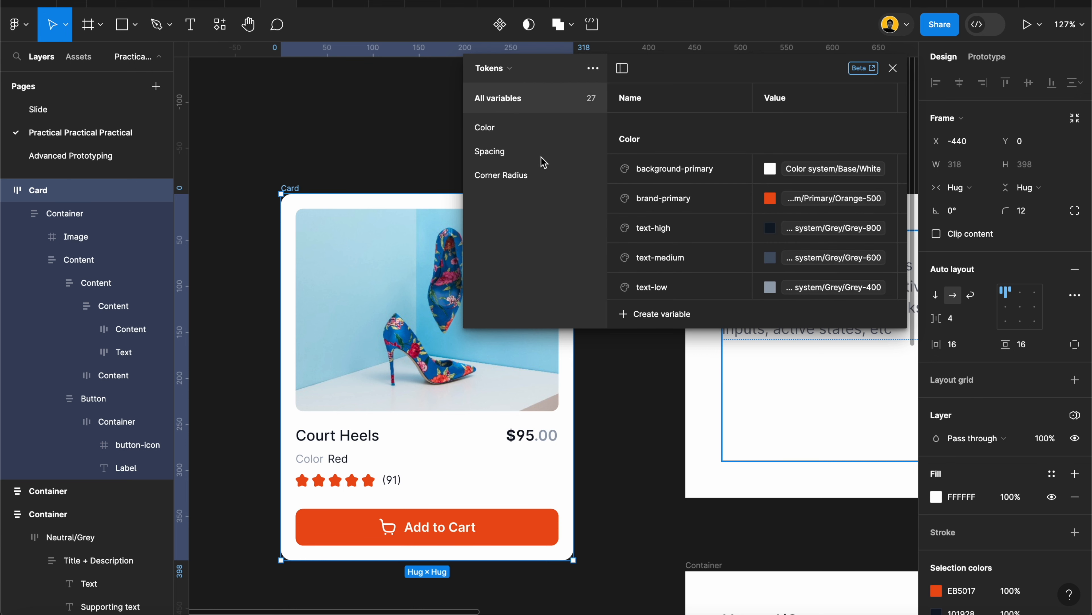